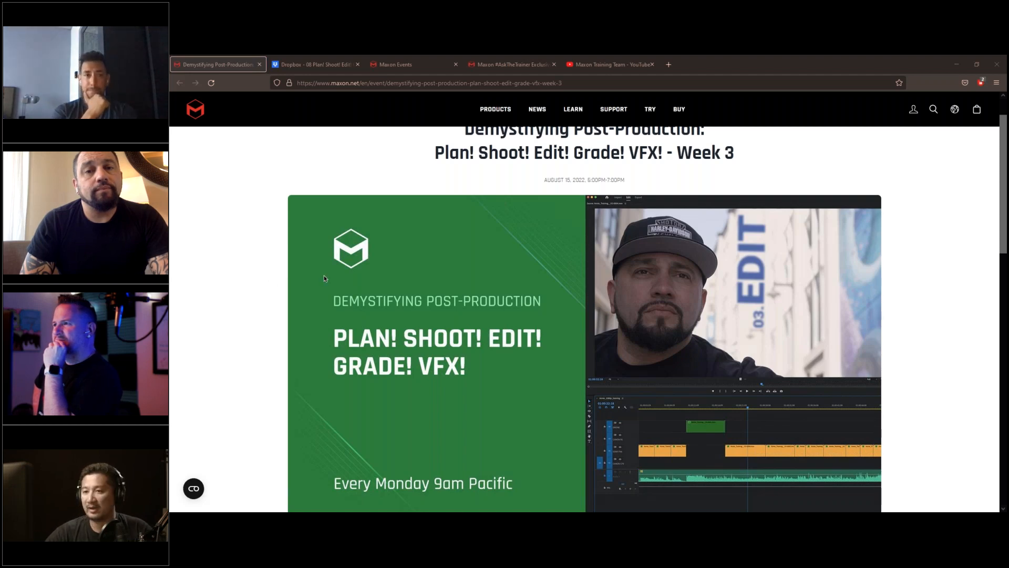
View the Maxon Events page and look through the listed upcoming events
{"action": "scroll", "coordinate": [326, 262], "scroll_direction": "up", "scroll_amount": 2}
{"action": "left_click", "coordinate": [404, 65]}
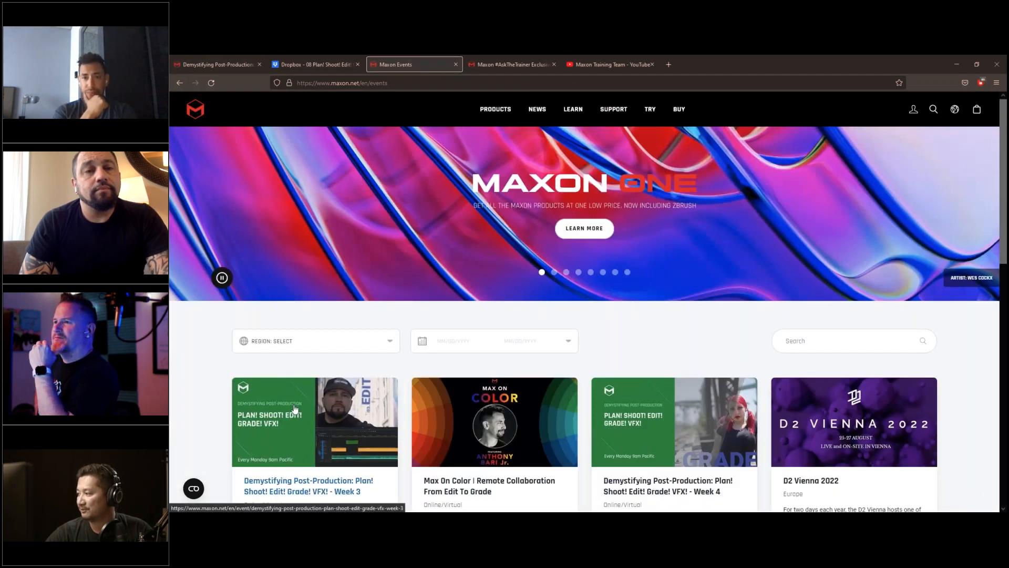
{"action": "scroll", "coordinate": [610, 382], "scroll_direction": "down", "scroll_amount": 1}
{"action": "scroll", "coordinate": [610, 382], "scroll_direction": "down", "scroll_amount": 3}
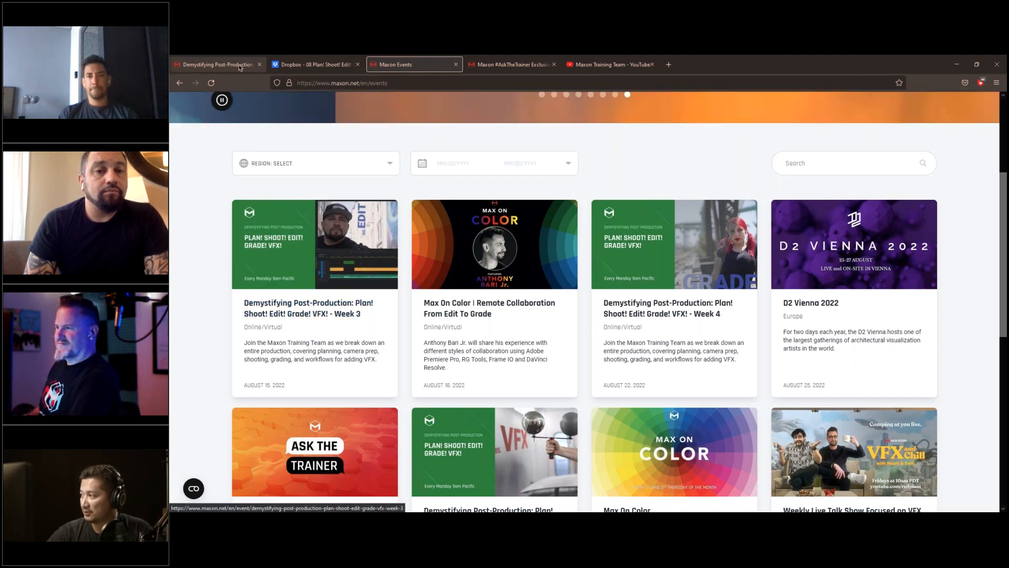
Locate the project files download link on the Week 3 event page and view the shared Dropbox folder
{"action": "left_click", "coordinate": [264, 277]}
{"action": "scroll", "coordinate": [328, 259], "scroll_direction": "down", "scroll_amount": 15}
{"action": "scroll", "coordinate": [328, 259], "scroll_direction": "up", "scroll_amount": 5}
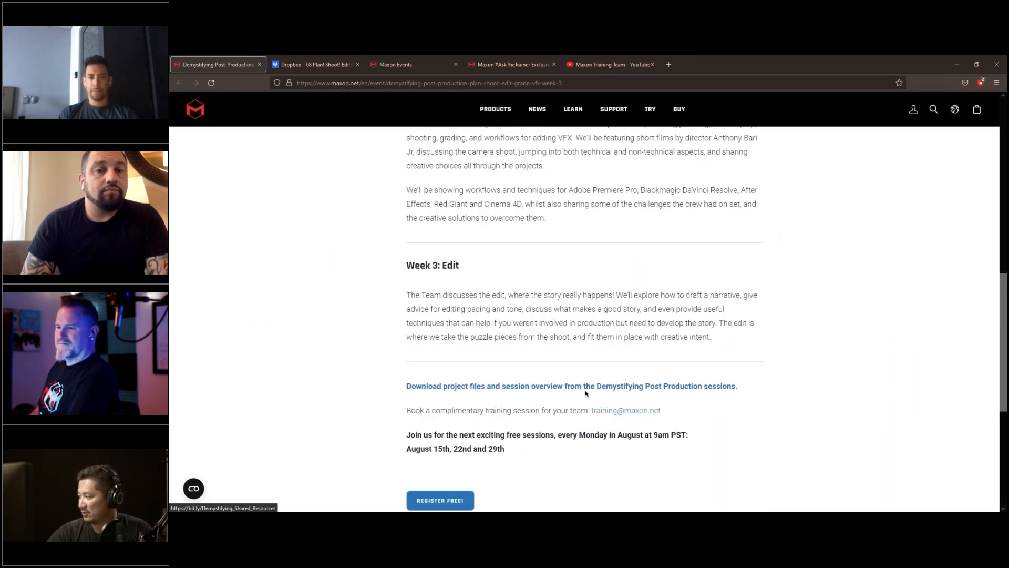
{"action": "left_click", "coordinate": [309, 64]}
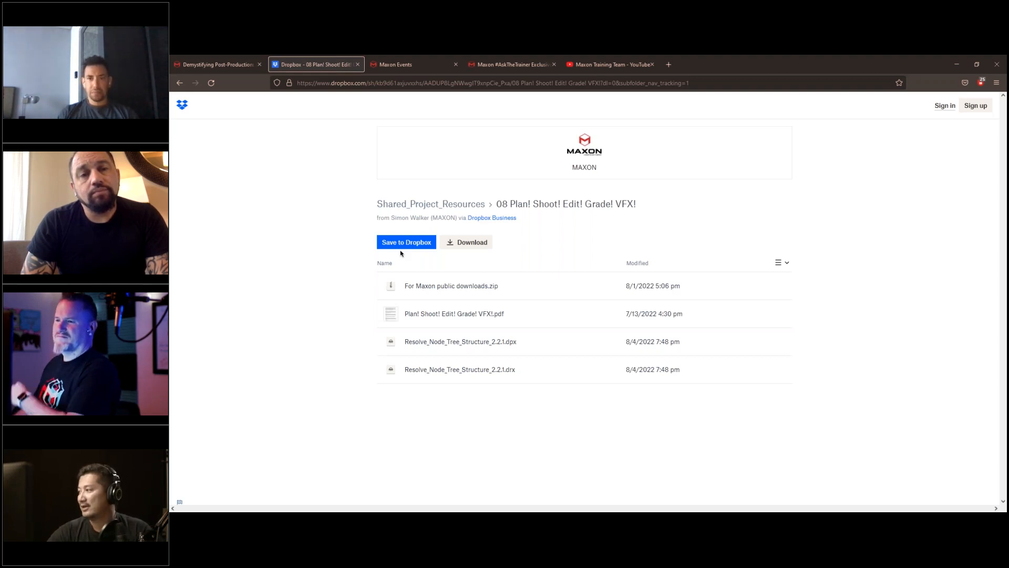
View the #AskTheTrainer merchandise page and browse the Maxon Training Team YouTube channel down to the Demystifying Post-Production Webinars
{"action": "left_click", "coordinate": [508, 65]}
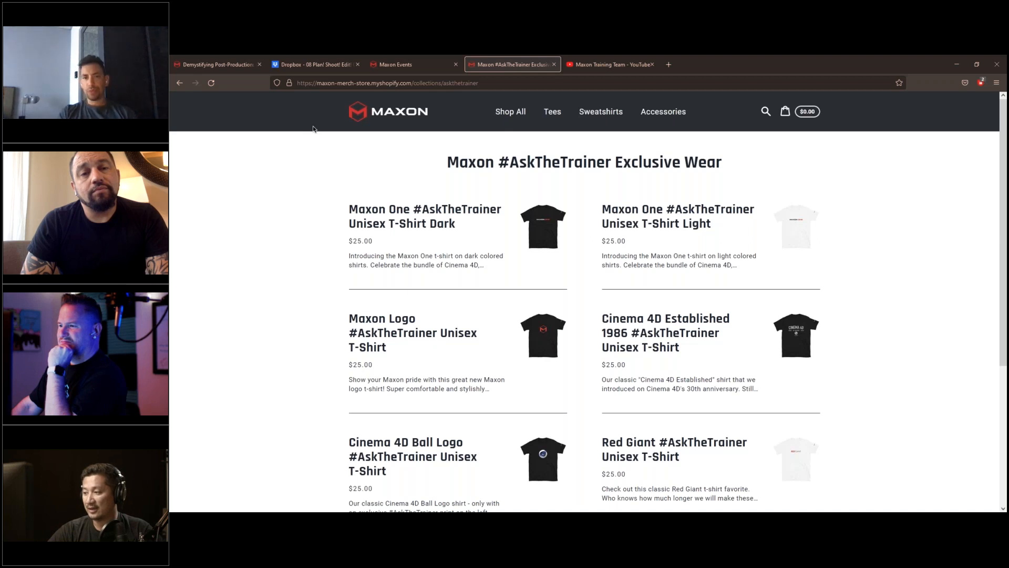
{"action": "left_click", "coordinate": [590, 61]}
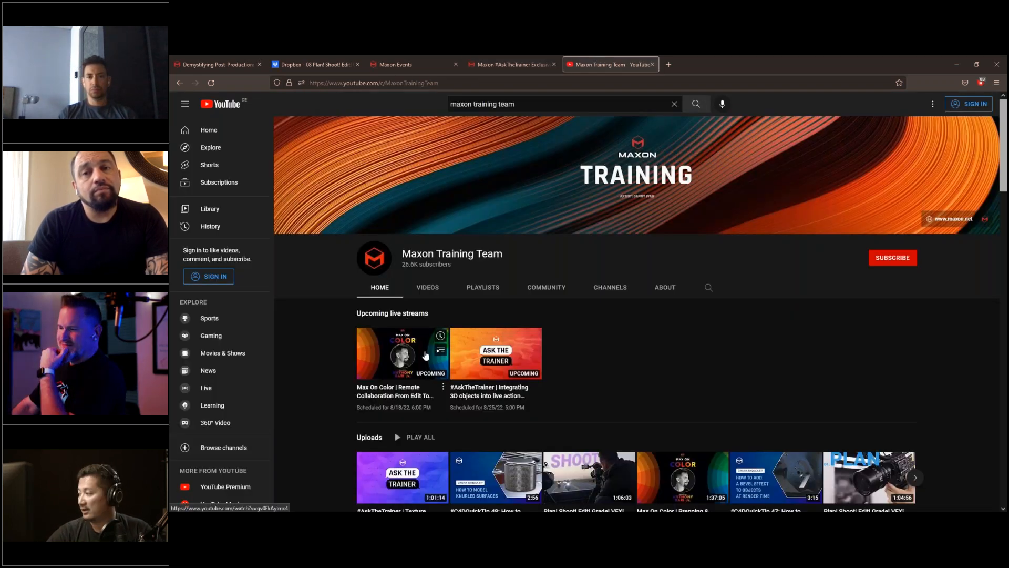
{"action": "scroll", "coordinate": [426, 355], "scroll_direction": "down", "scroll_amount": 3}
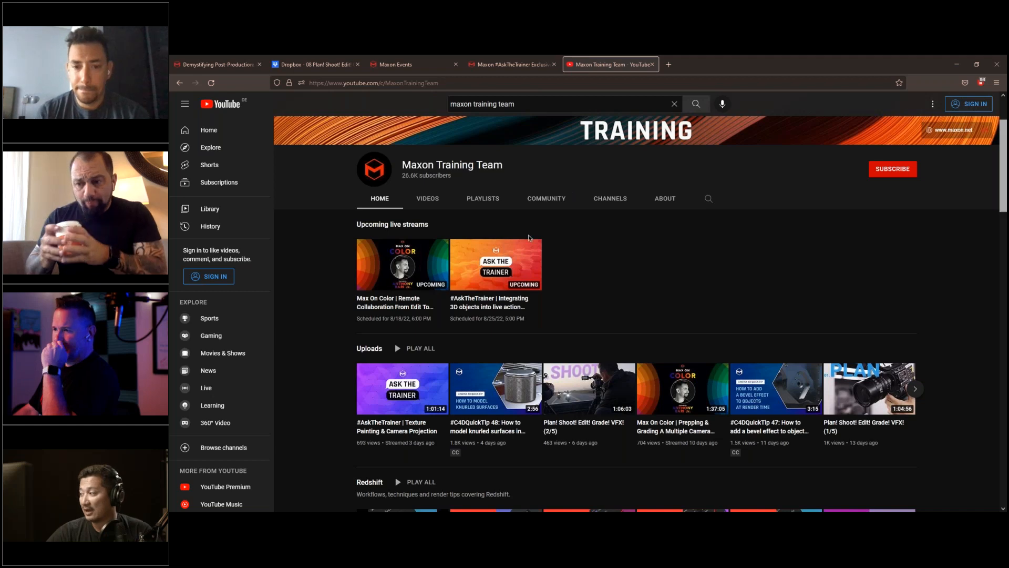
{"action": "scroll", "coordinate": [523, 242], "scroll_direction": "down", "scroll_amount": 1}
{"action": "scroll", "coordinate": [523, 243], "scroll_direction": "down", "scroll_amount": 2}
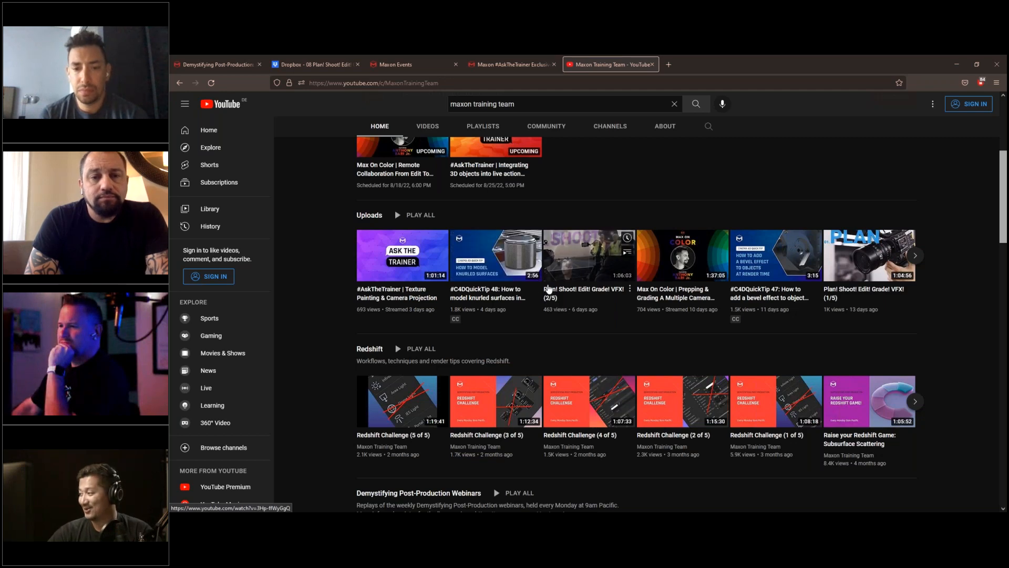
{"action": "scroll", "coordinate": [547, 288], "scroll_direction": "down", "scroll_amount": 2}
{"action": "scroll", "coordinate": [547, 288], "scroll_direction": "down", "scroll_amount": 6}
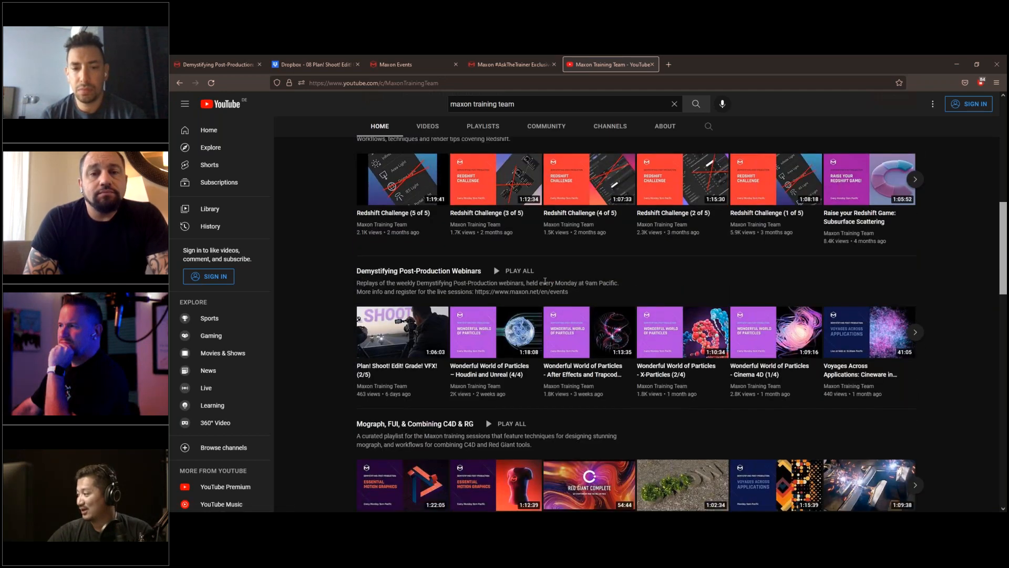
{"action": "left_click", "coordinate": [220, 65]}
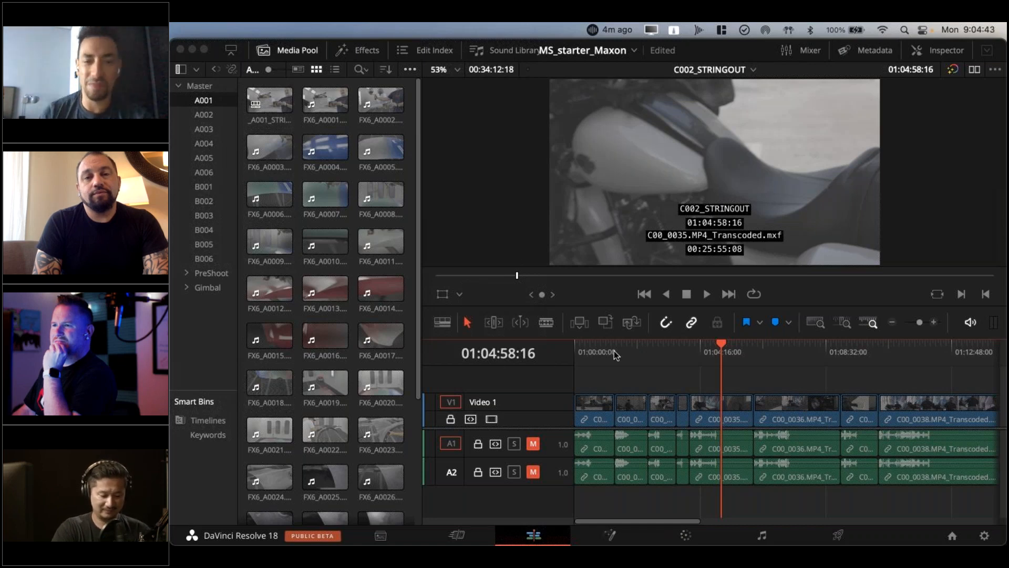
Move the playhead to 01:00:30:16 in the C002_STRINGOUT timeline and show the contents of the Master bin
{"action": "left_click", "coordinate": [589, 348]}
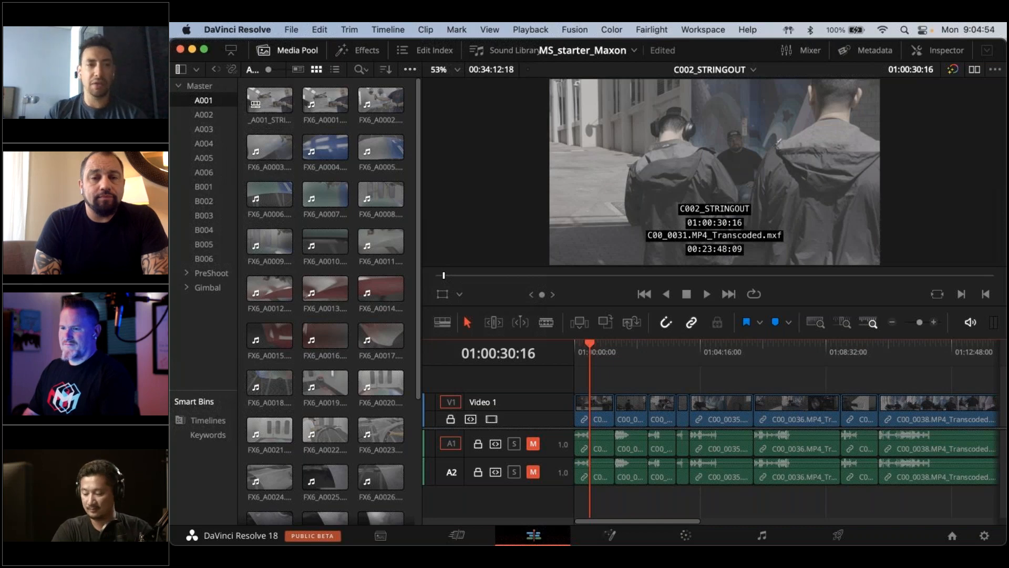
{"action": "left_click", "coordinate": [188, 88]}
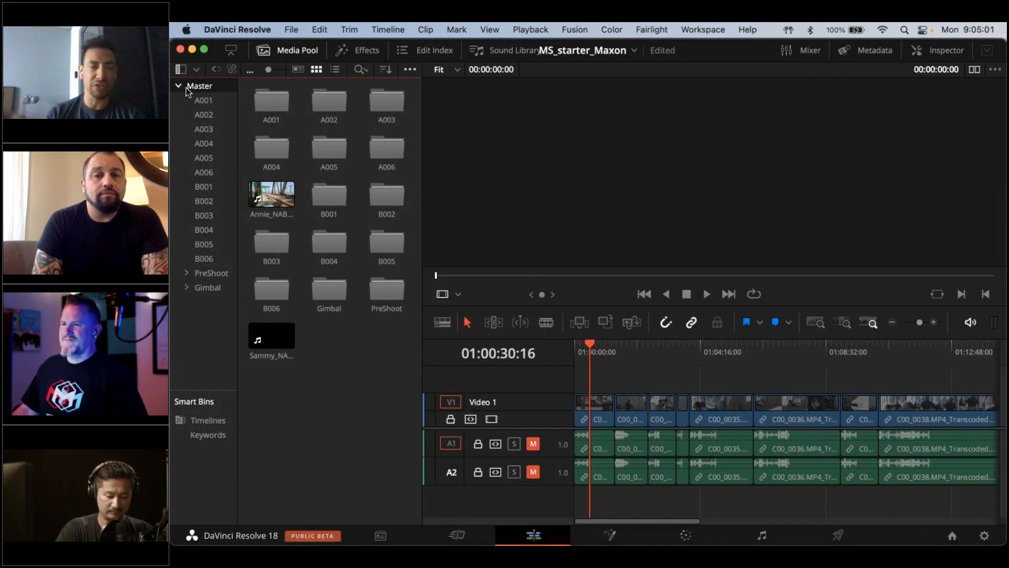
Look through the clips in camera bins A001, A003, B001, B002, B003 and B004
{"action": "left_click", "coordinate": [212, 97]}
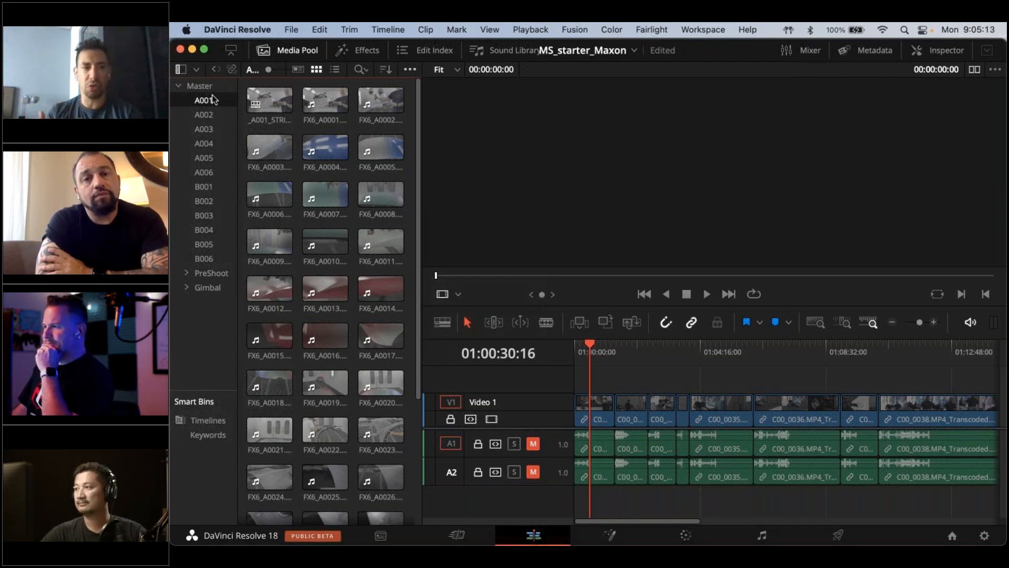
{"action": "left_click", "coordinate": [205, 128]}
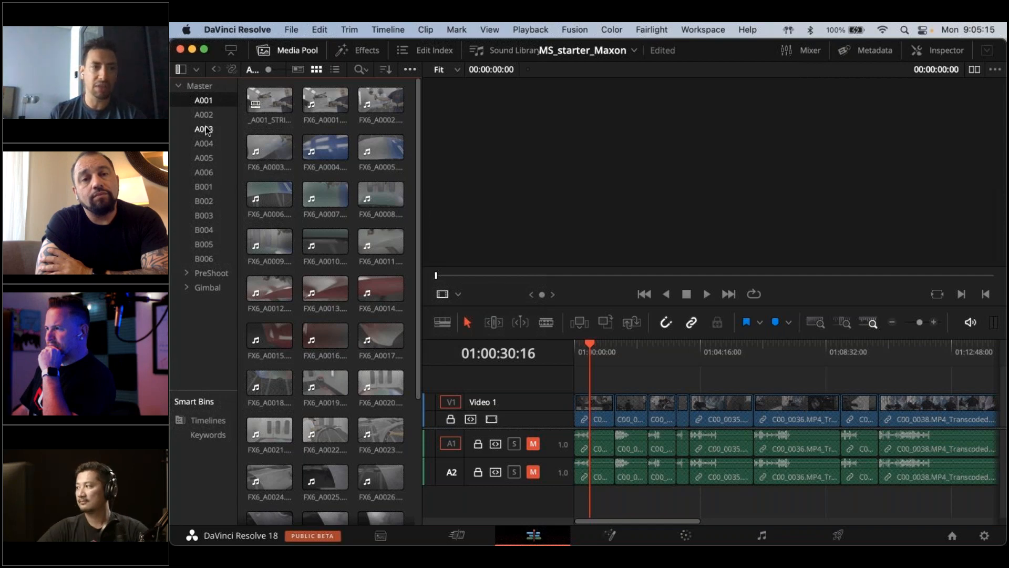
{"action": "left_click", "coordinate": [208, 216]}
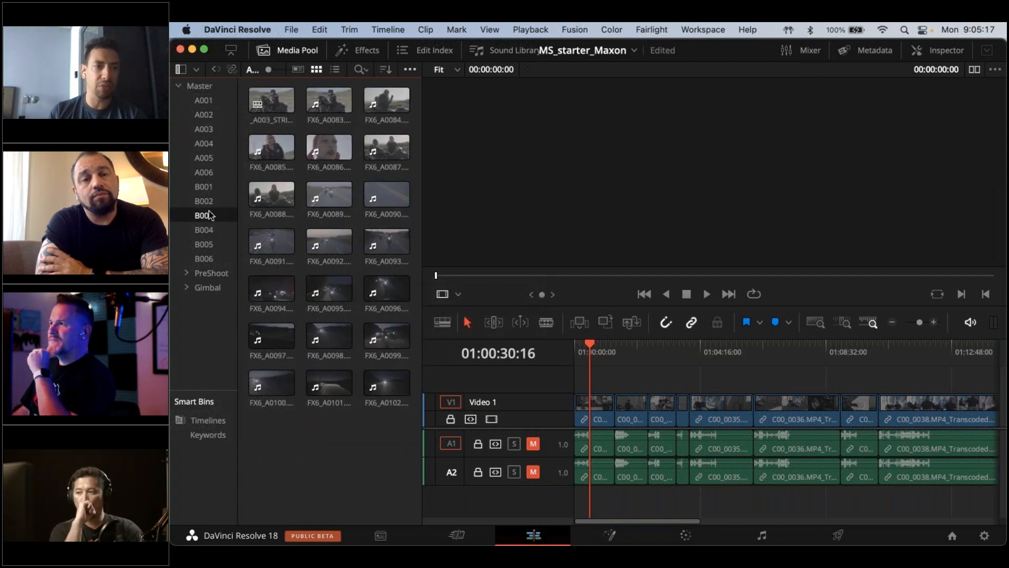
{"action": "left_click", "coordinate": [210, 202]}
{"action": "left_click", "coordinate": [214, 183]}
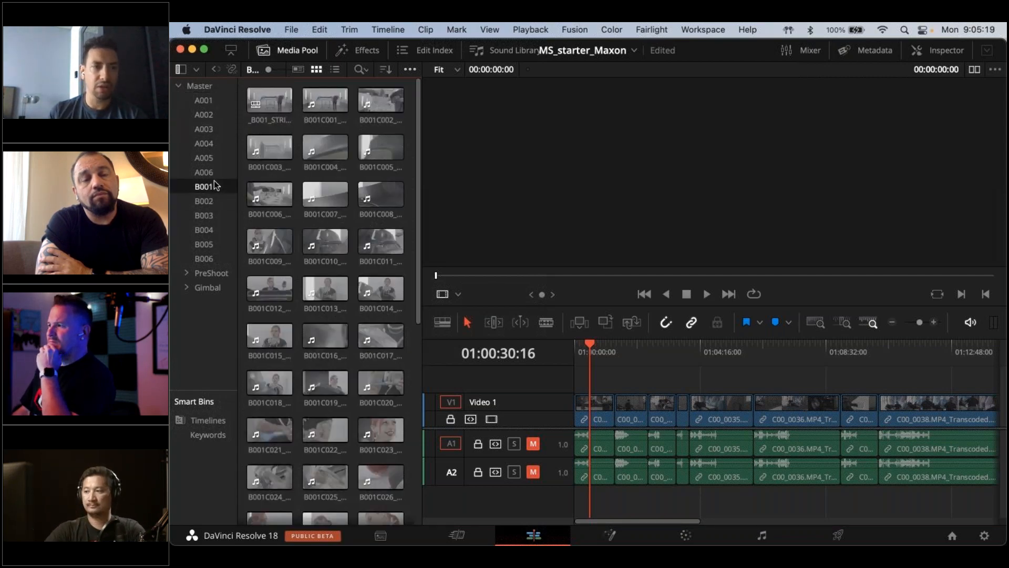
{"action": "left_click", "coordinate": [210, 215]}
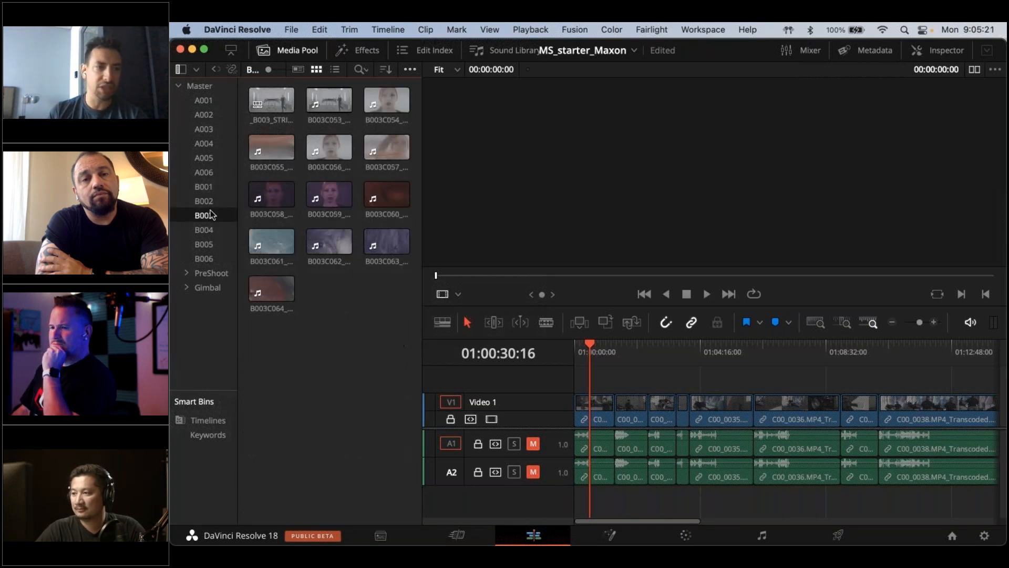
{"action": "left_click", "coordinate": [213, 231]}
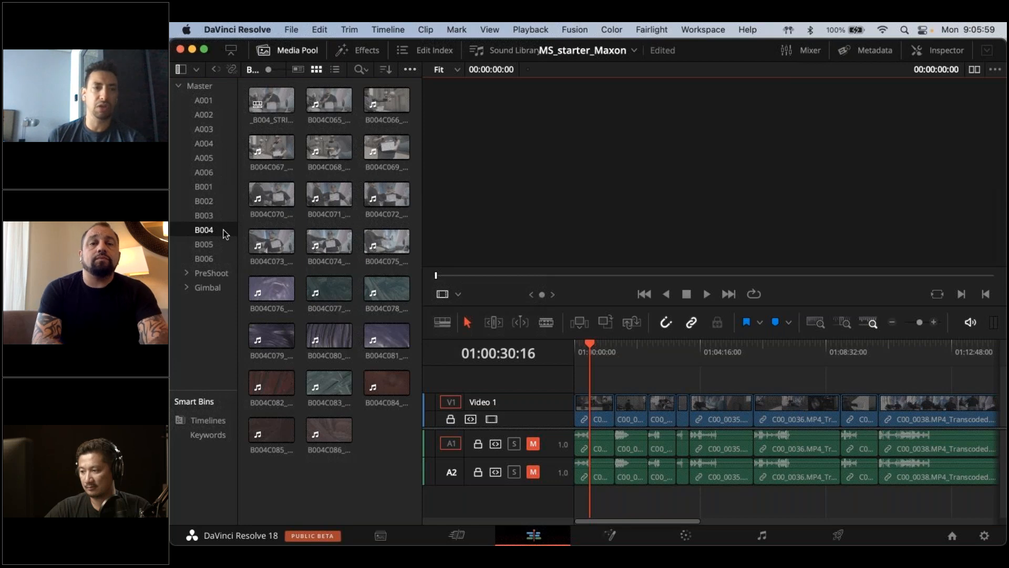
Examine the footage in bins A001 through A006 in order, followed by bins B003 and B004
{"action": "left_click", "coordinate": [215, 99]}
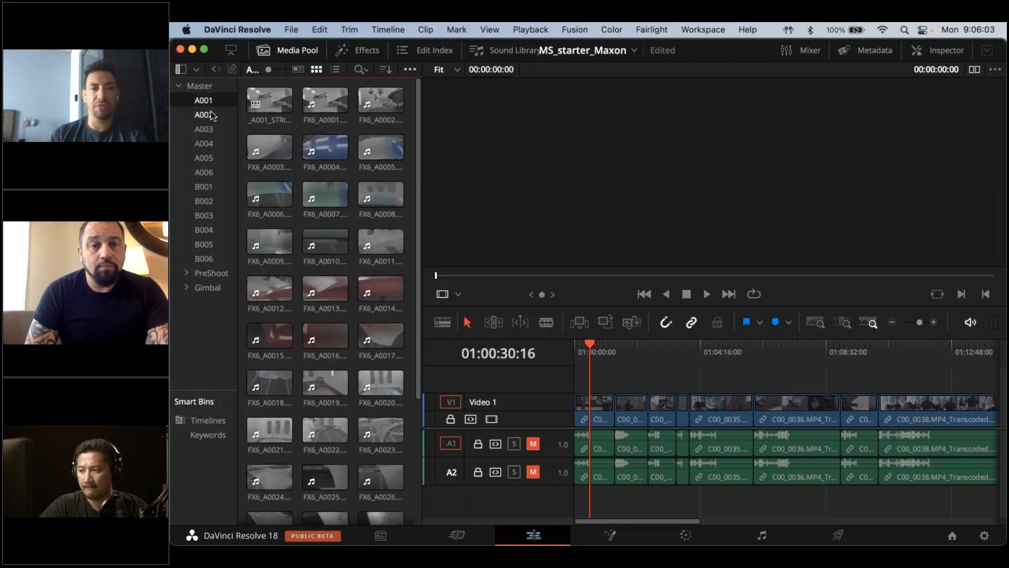
{"action": "left_click", "coordinate": [212, 115]}
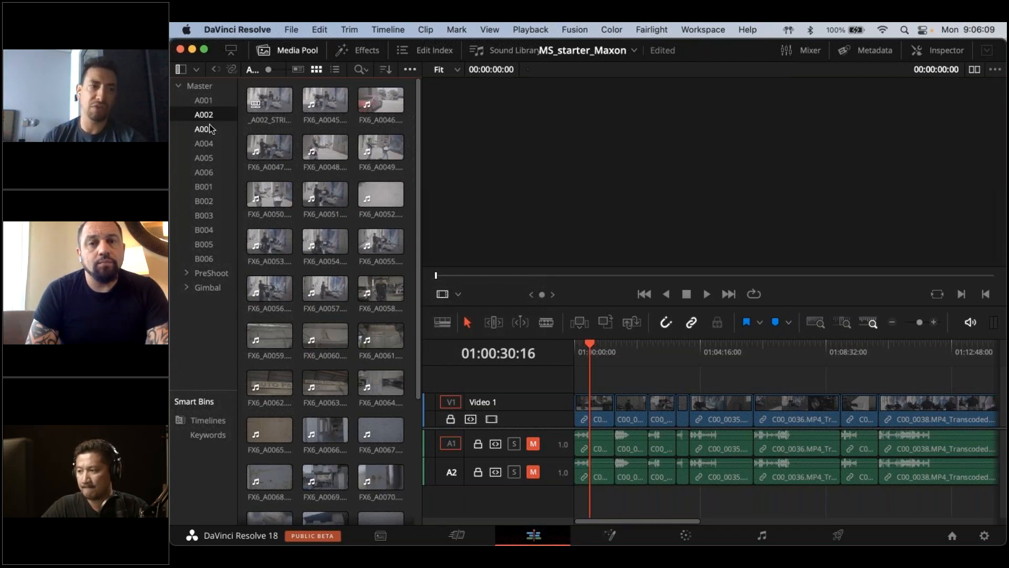
{"action": "left_click", "coordinate": [209, 125]}
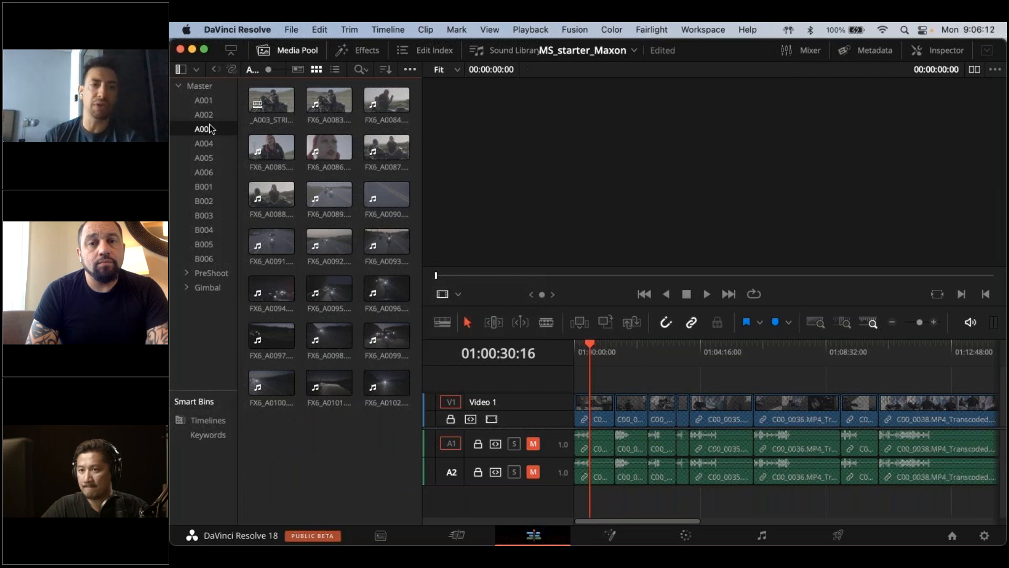
{"action": "left_click", "coordinate": [212, 142]}
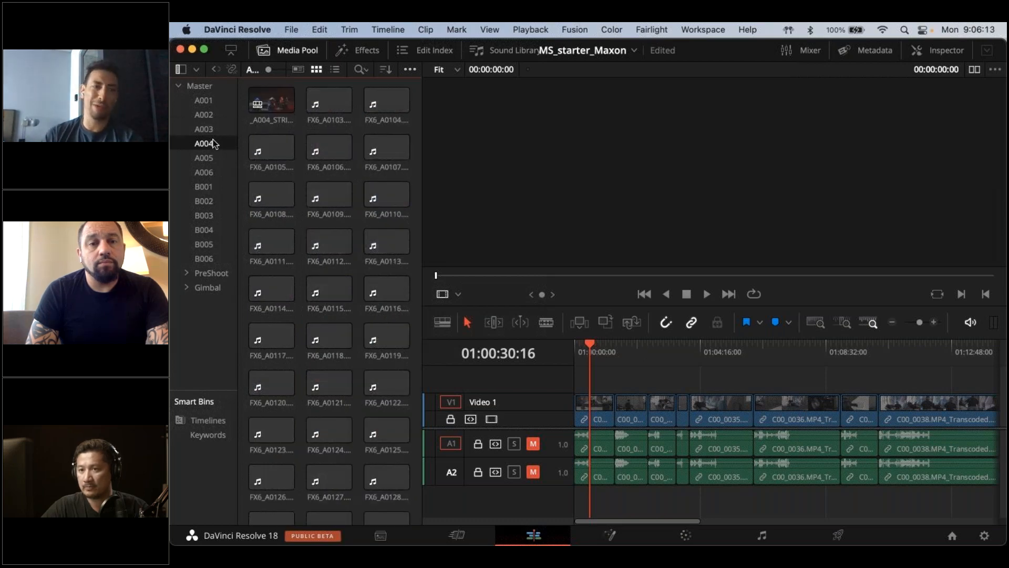
{"action": "left_click", "coordinate": [213, 154]}
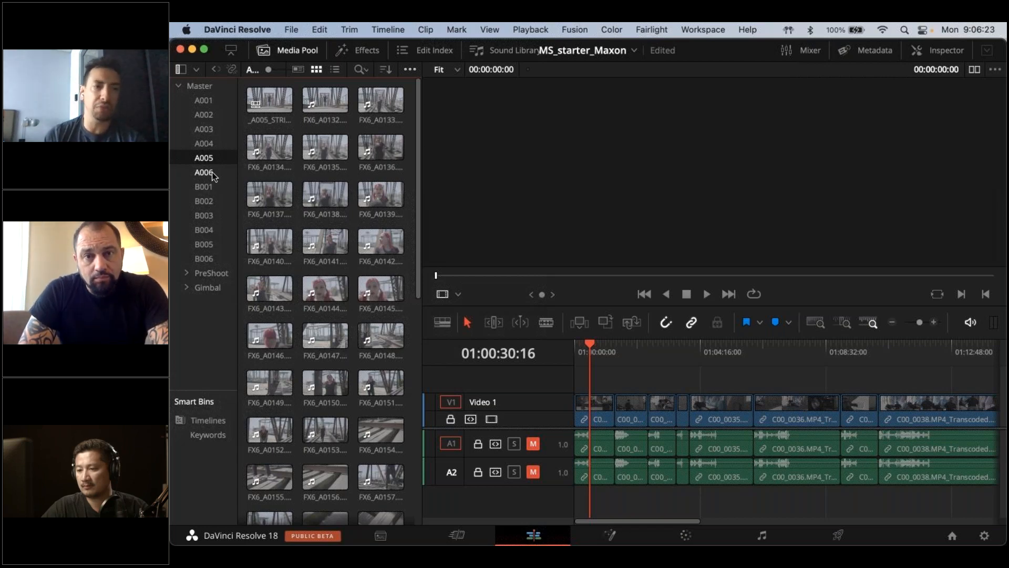
{"action": "left_click", "coordinate": [212, 172]}
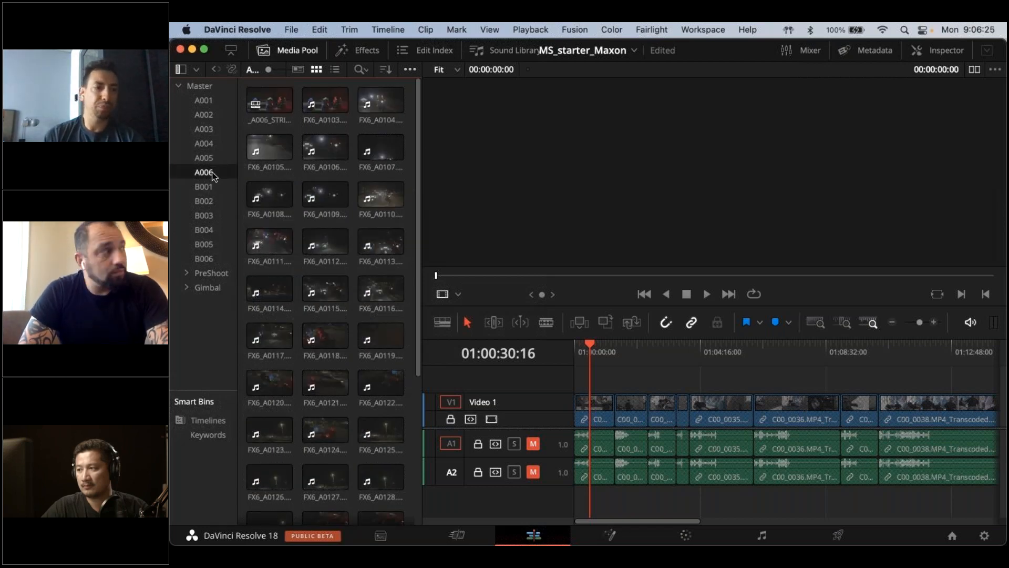
{"action": "left_click", "coordinate": [210, 215]}
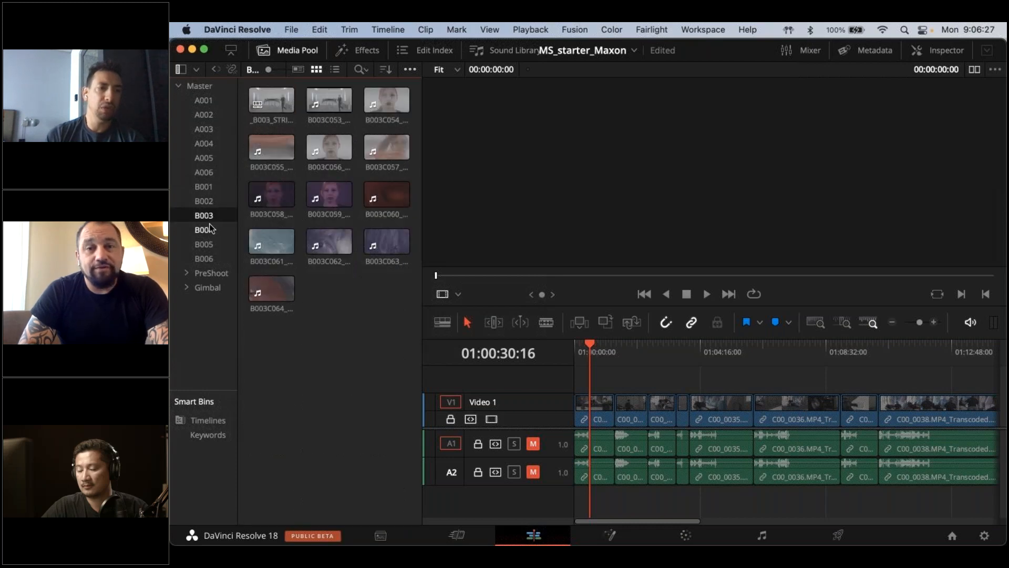
{"action": "left_click", "coordinate": [210, 227]}
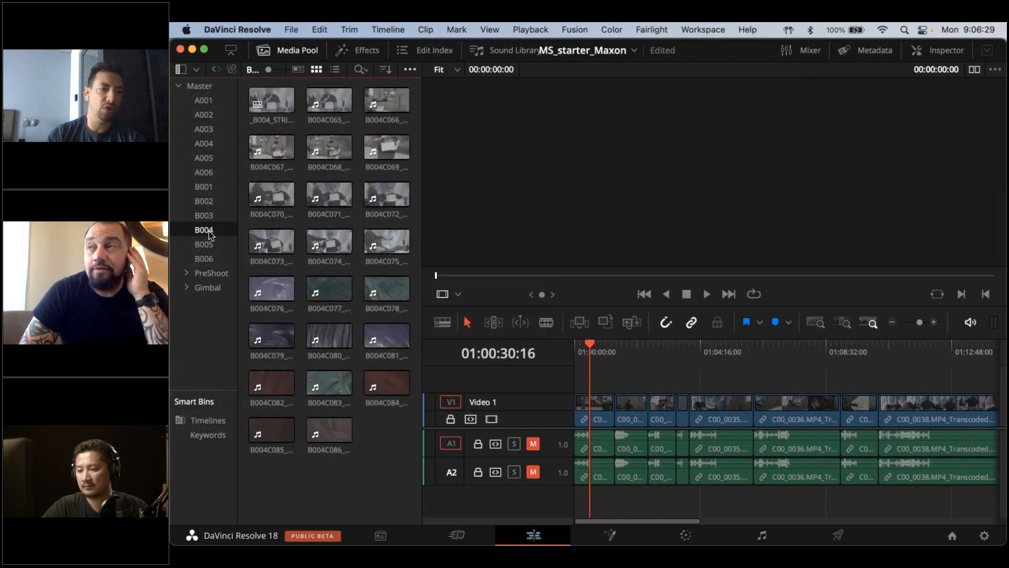
Point out the stringout timeline in bin B004 and check the bin's clip sorting options
{"action": "left_click", "coordinate": [269, 99]}
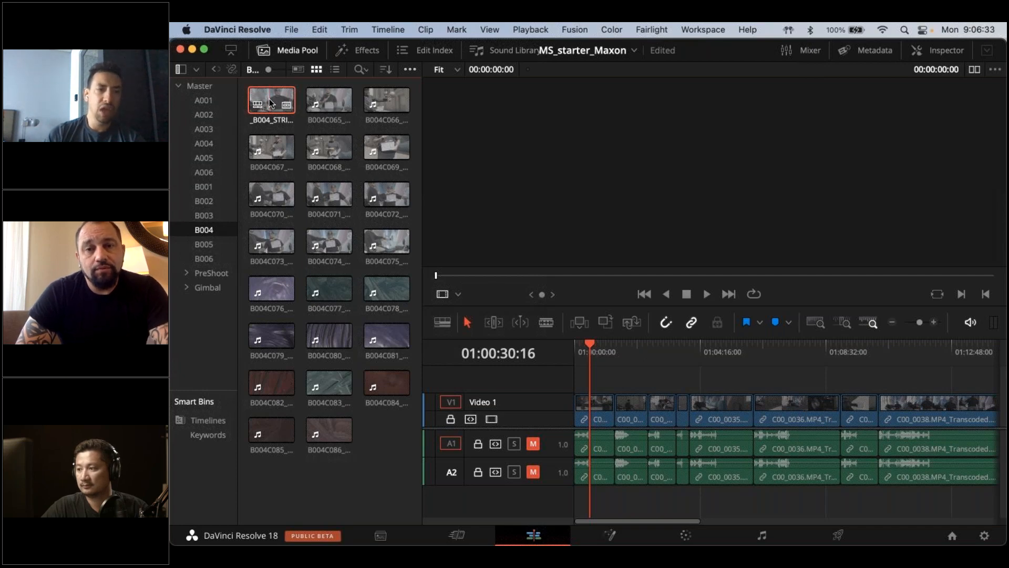
{"action": "left_click", "coordinate": [378, 438]}
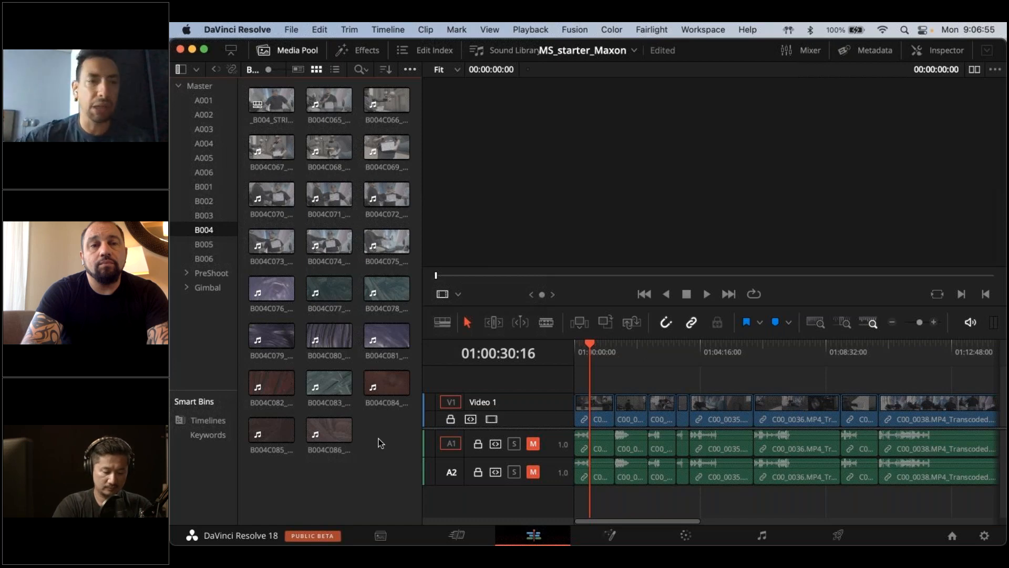
{"action": "left_click", "coordinate": [385, 69]}
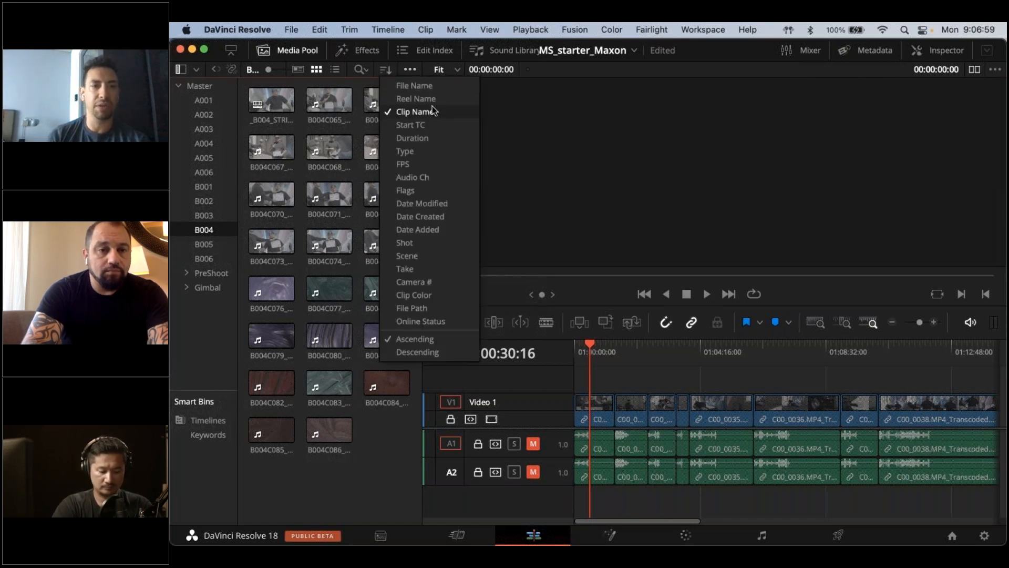
{"action": "left_click", "coordinate": [353, 109]}
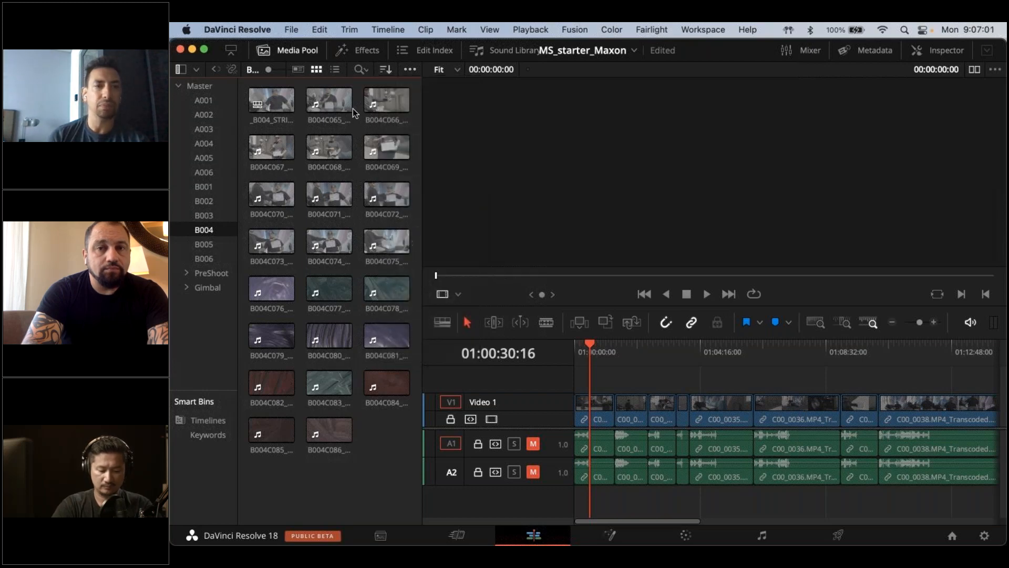
Preview the B004C066 clip from bin B004 in the viewer
{"action": "left_click", "coordinate": [377, 99]}
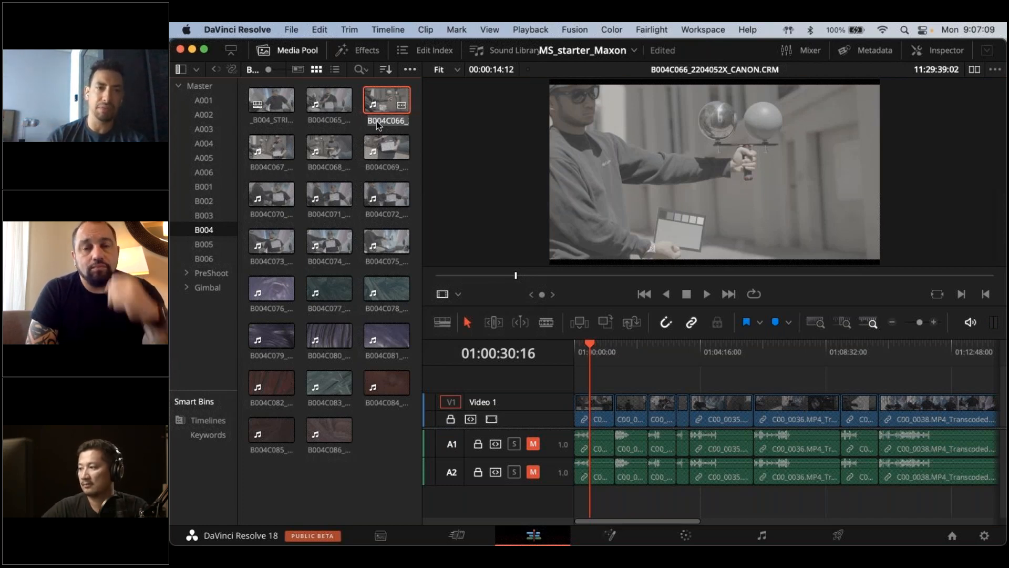
{"action": "left_click", "coordinate": [360, 118]}
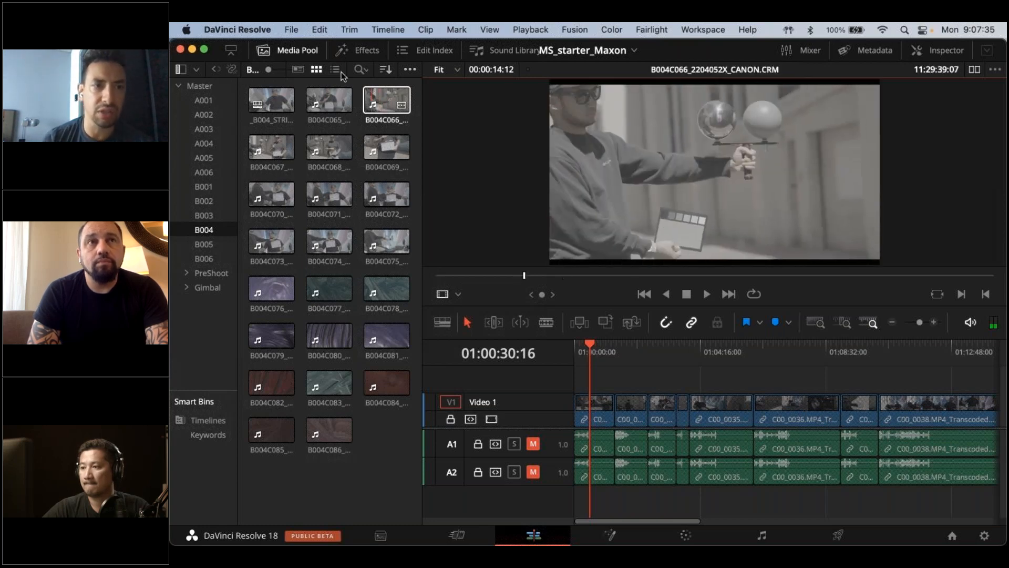
Check the media pool's display options and sort the bin list in descending order
{"action": "left_click", "coordinate": [409, 70]}
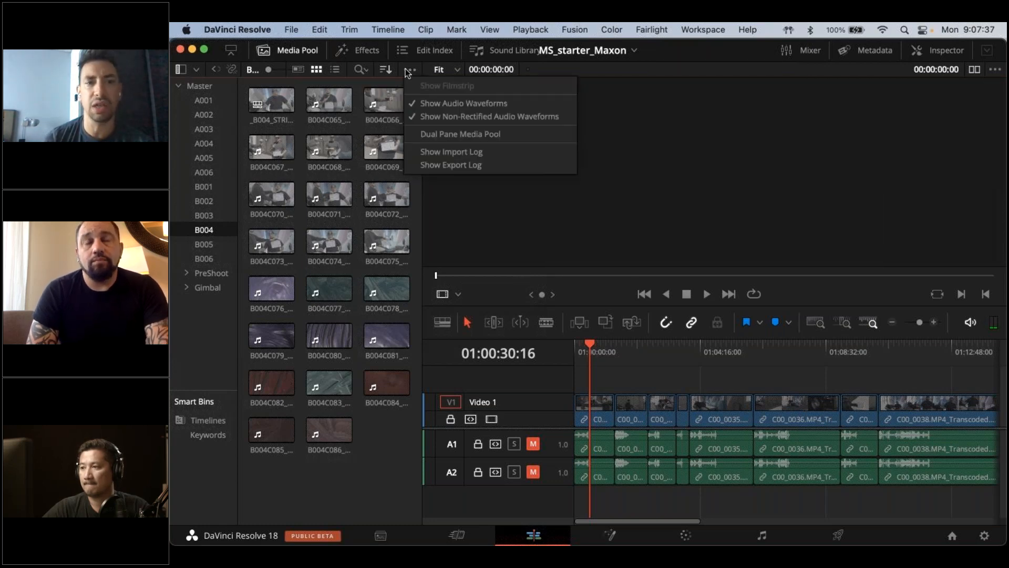
{"action": "left_click", "coordinate": [409, 69]}
{"action": "left_click", "coordinate": [388, 72]}
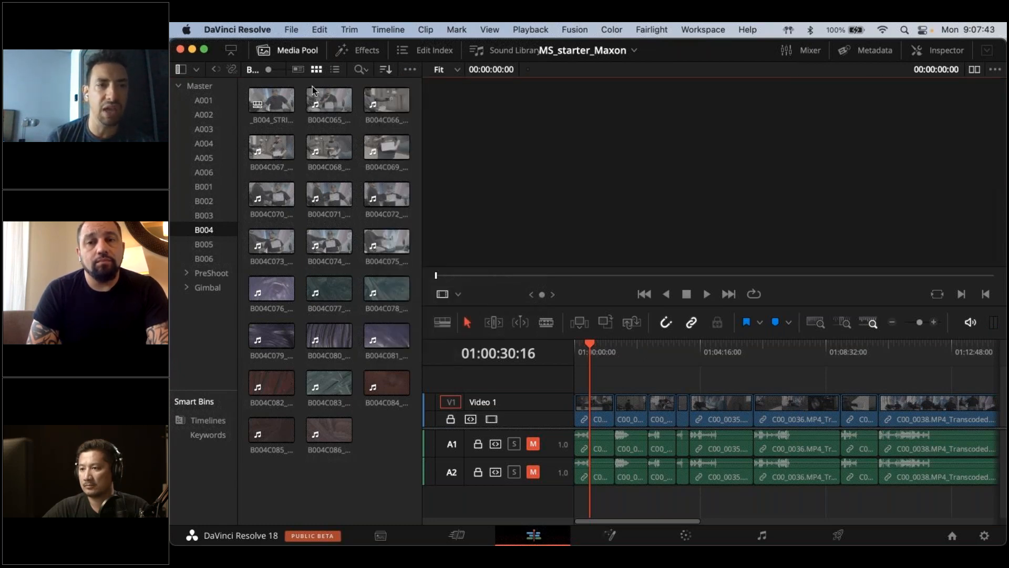
{"action": "right_click", "coordinate": [205, 231]}
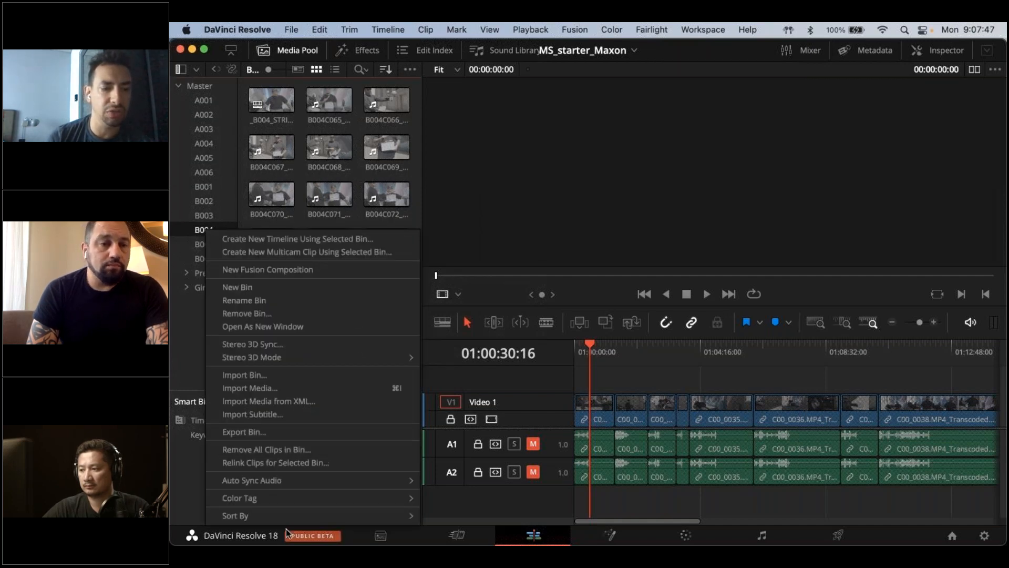
{"action": "mouse_move", "coordinate": [284, 515]}
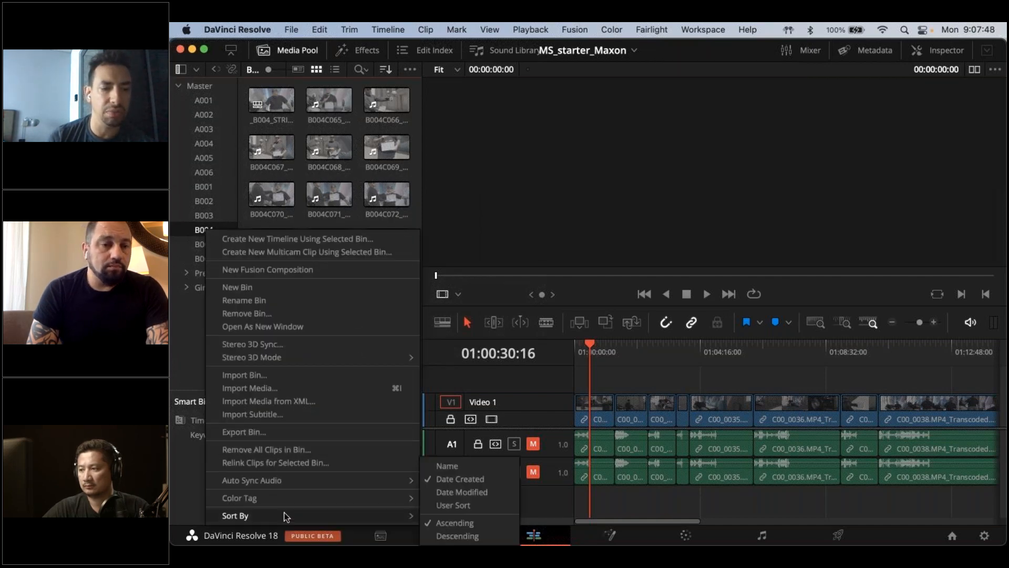
{"action": "left_click", "coordinate": [482, 536]}
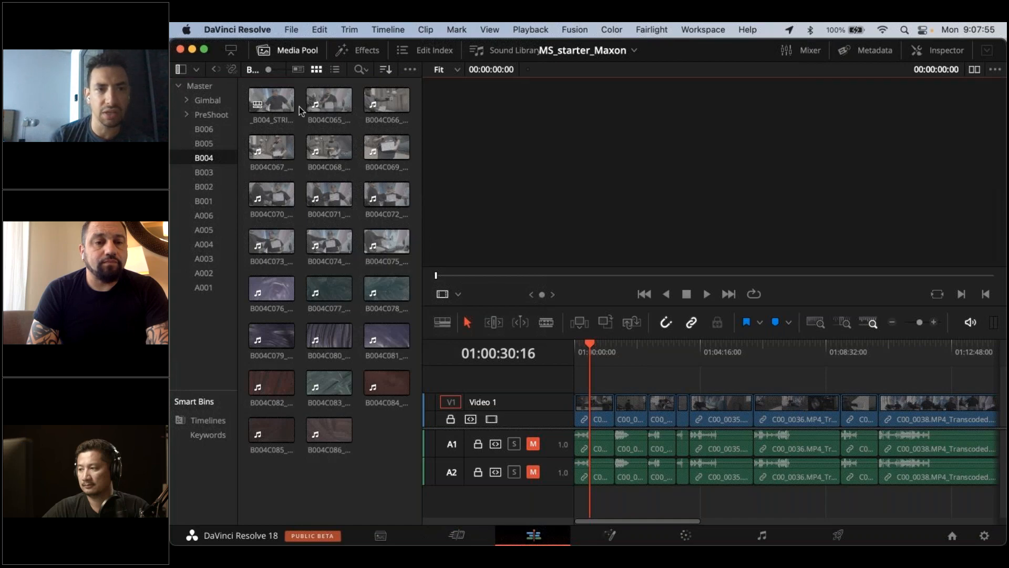
Preview clips B004C065, B004C066, B004C076 and B004C080 in bin B004, and select the bin's existing stringout timeline
{"action": "left_click", "coordinate": [316, 103]}
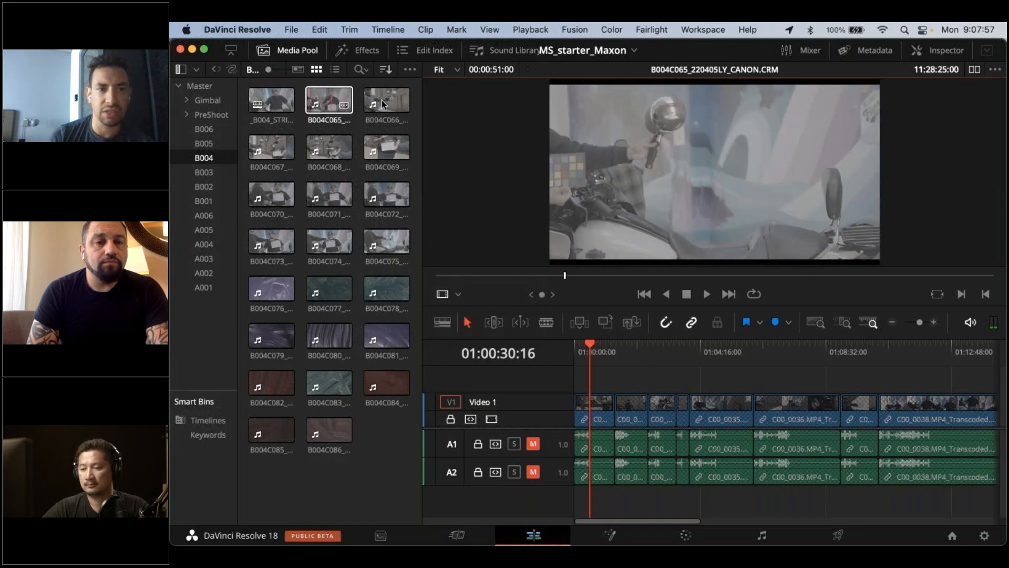
{"action": "left_click", "coordinate": [383, 99]}
{"action": "left_click", "coordinate": [323, 100]}
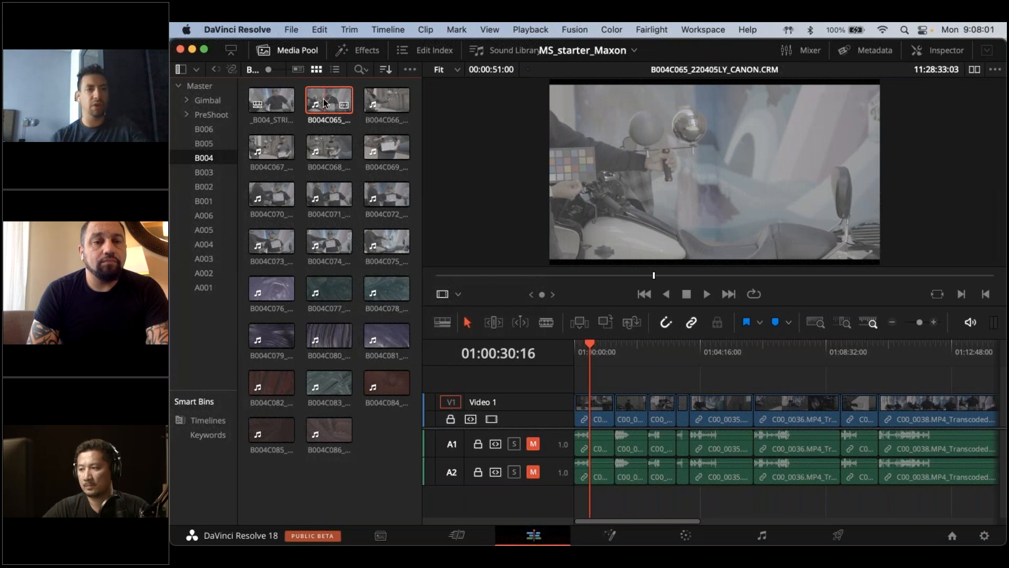
{"action": "left_click", "coordinate": [270, 288]}
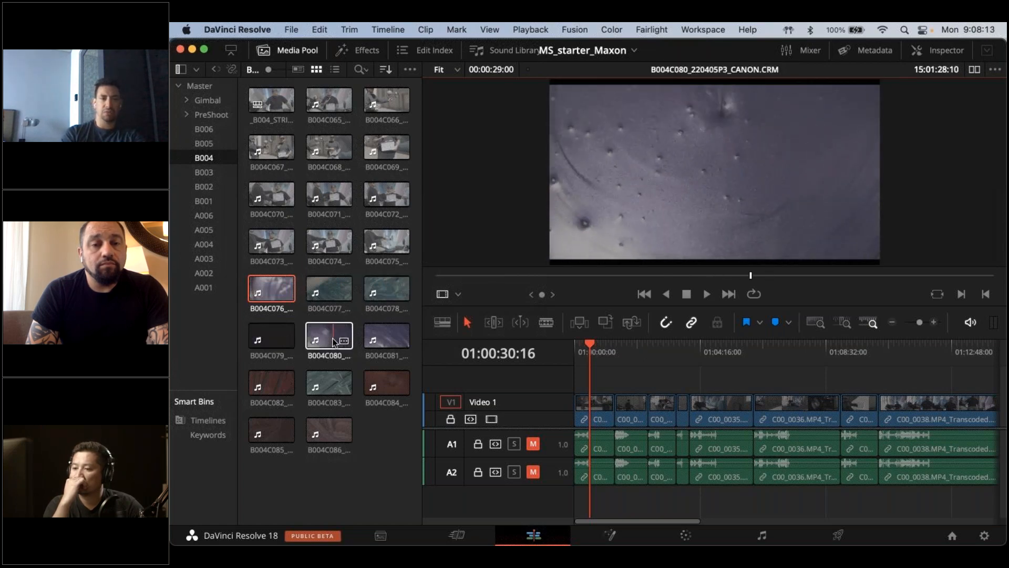
{"action": "left_click", "coordinate": [272, 99]}
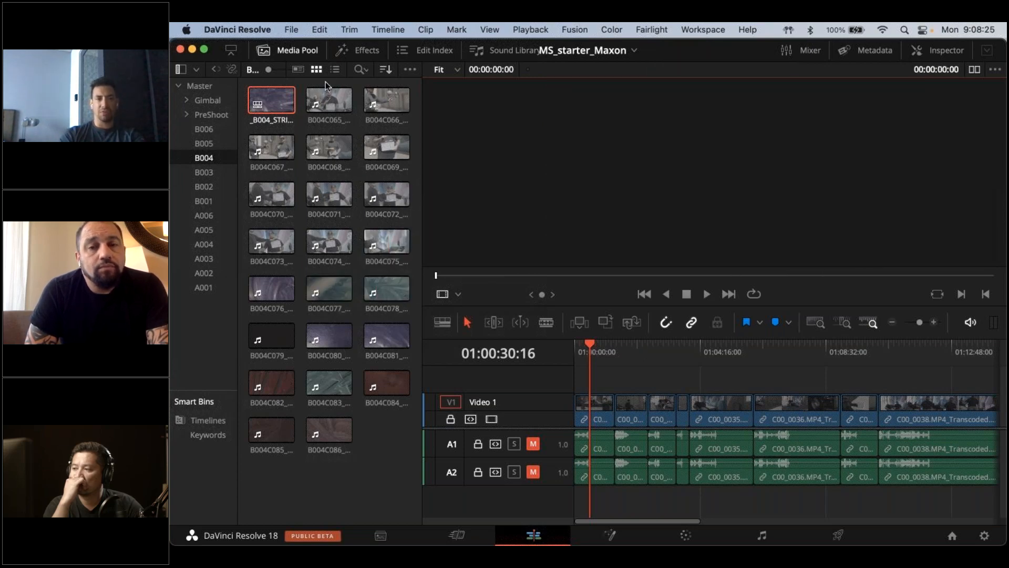
Select clips B004C065 through B004C075 and start a new timeline from them
{"action": "left_click", "coordinate": [329, 105]}
{"action": "left_click", "coordinate": [383, 234], "text": "shift"}
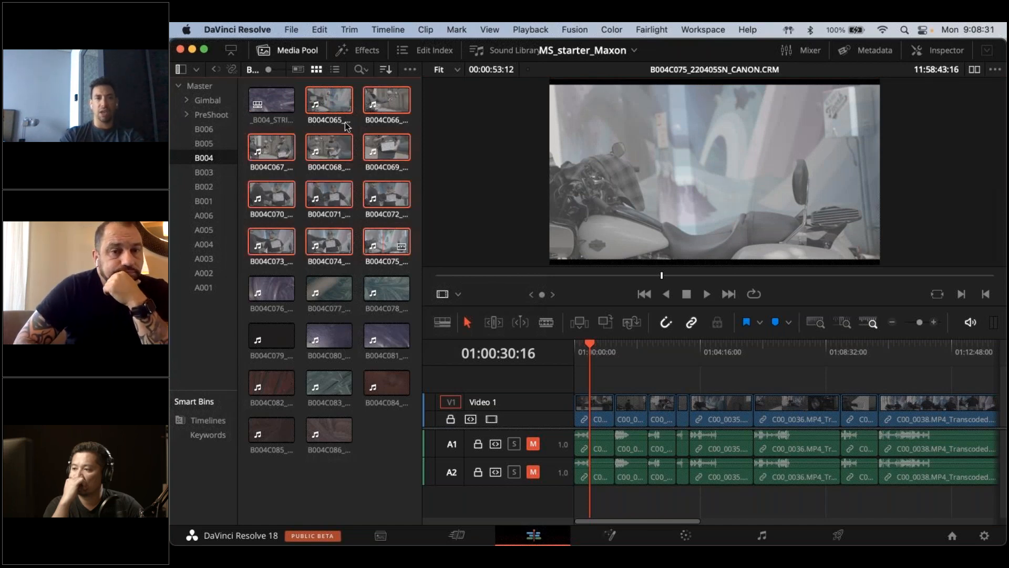
{"action": "right_click", "coordinate": [325, 102]}
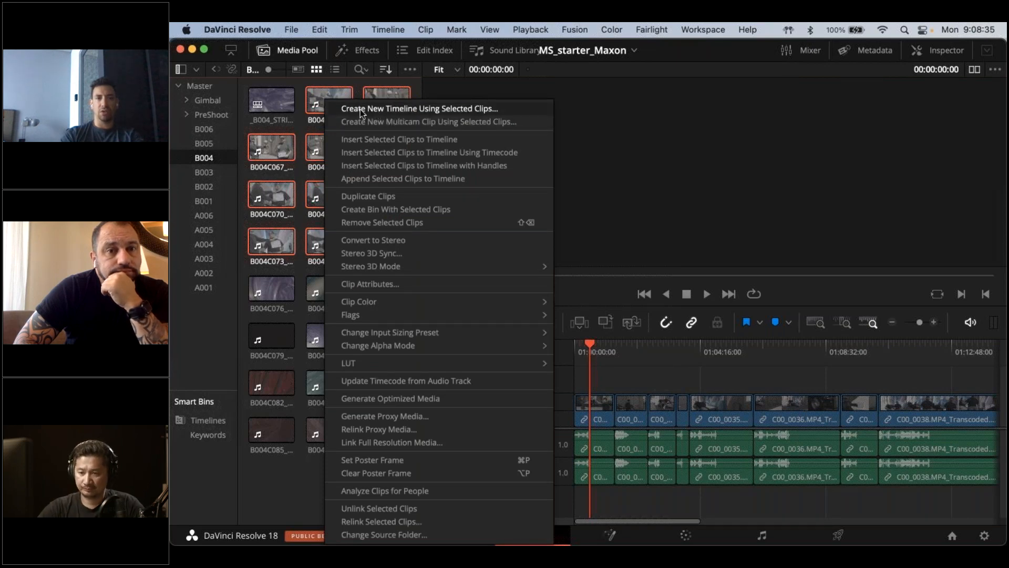
{"action": "left_click", "coordinate": [489, 109]}
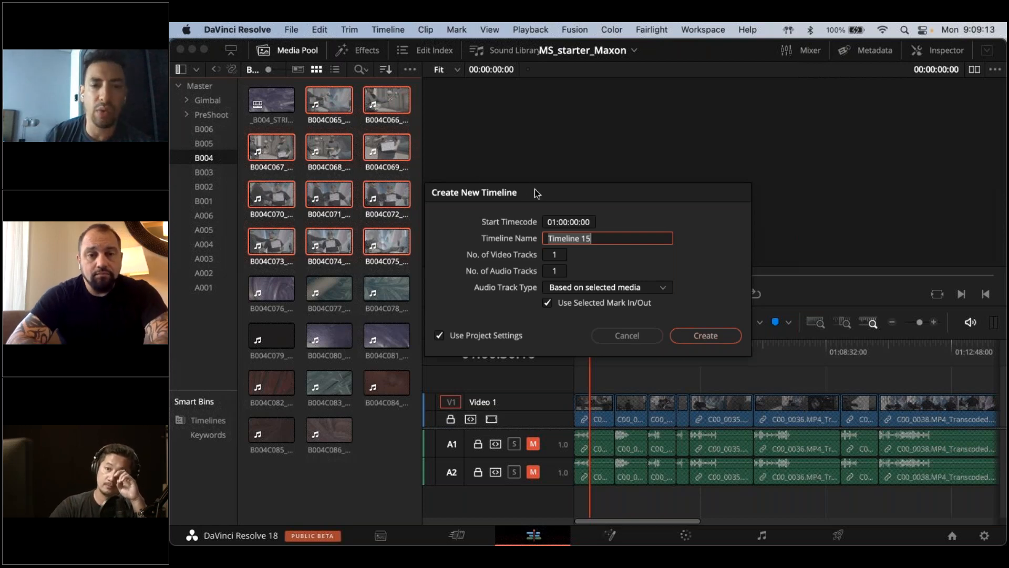
Turn off Use Selected Mark In/Out and name the new timeline B004_INTERVIEWS_STRINGOUT
{"action": "left_click", "coordinate": [546, 304]}
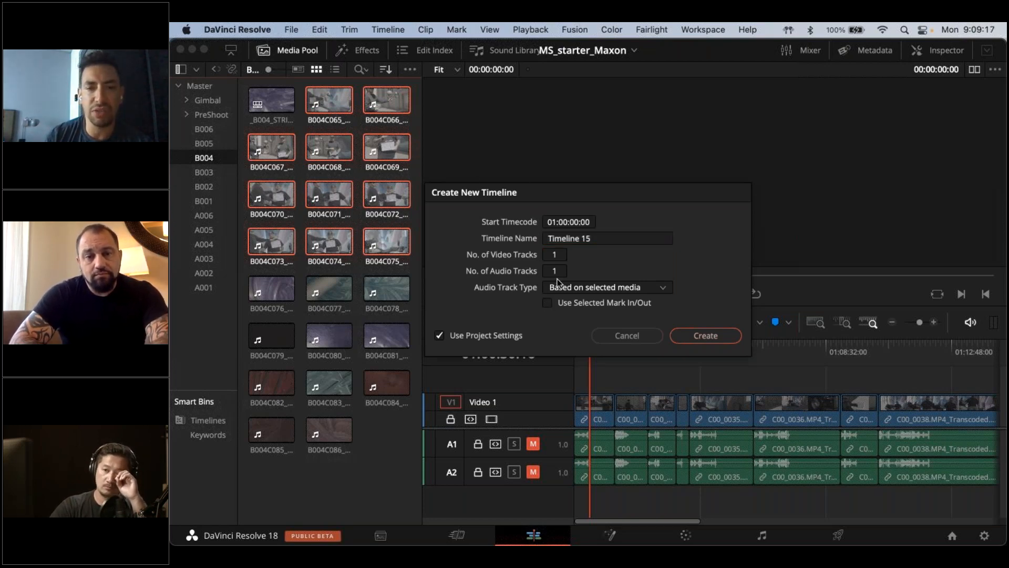
{"action": "left_click", "coordinate": [602, 235]}
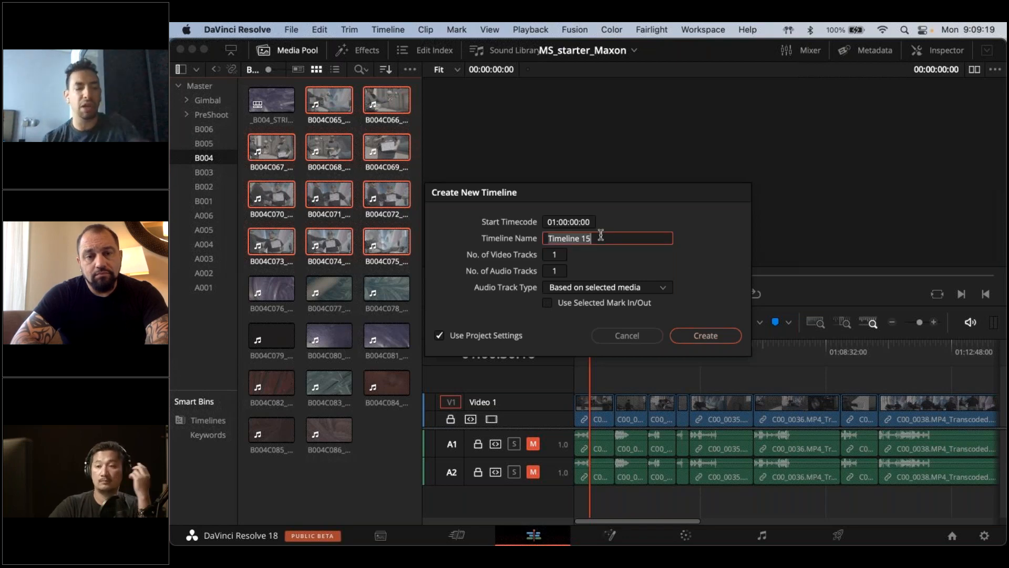
{"action": "type", "text": "B004_"}
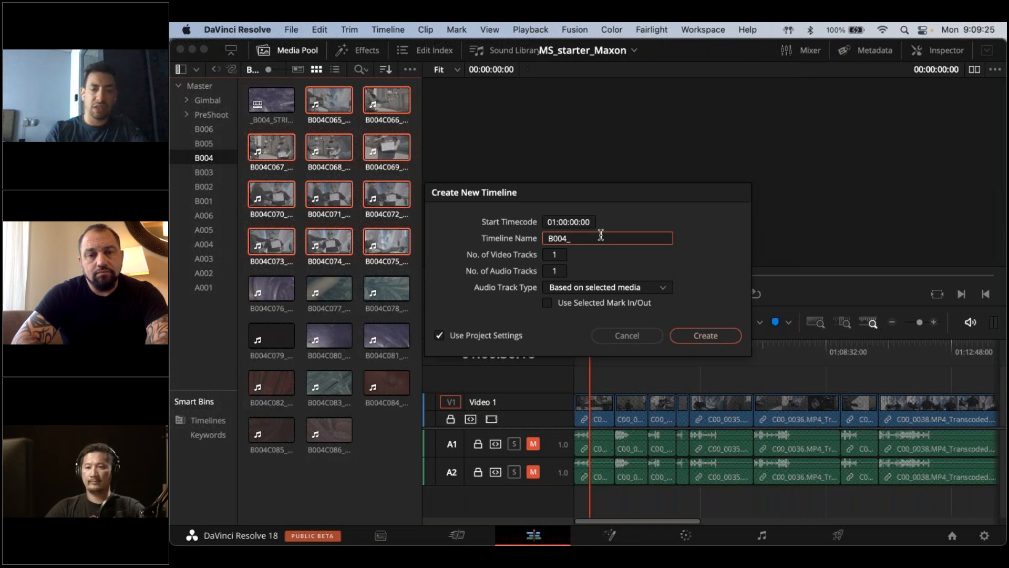
{"action": "type", "text": "INTE"}
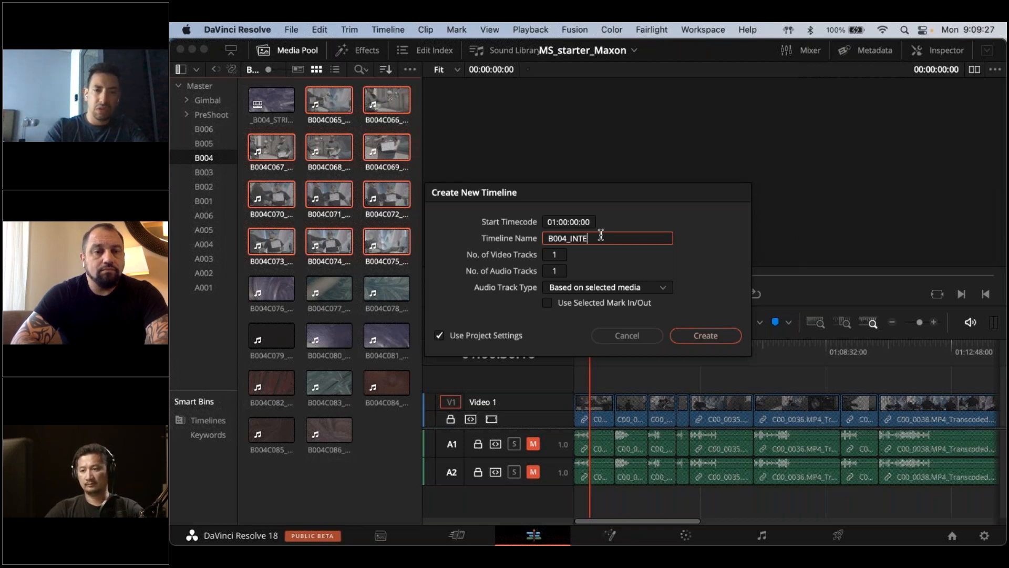
{"action": "type", "text": "RVIEWS_STRINGOUT"}
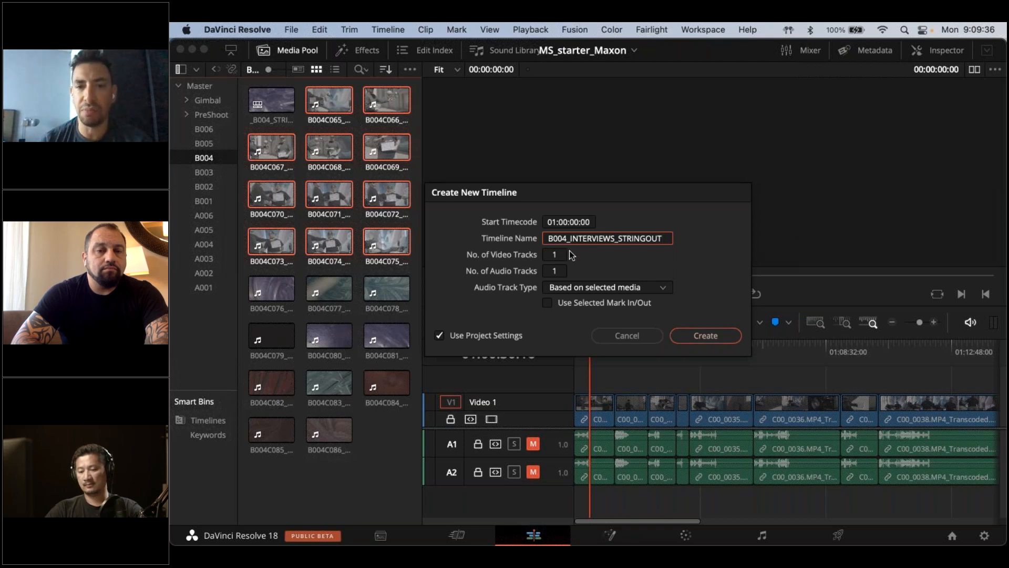
Set the new timeline's audio track type to Mono and create the timeline
{"action": "left_click", "coordinate": [572, 223]}
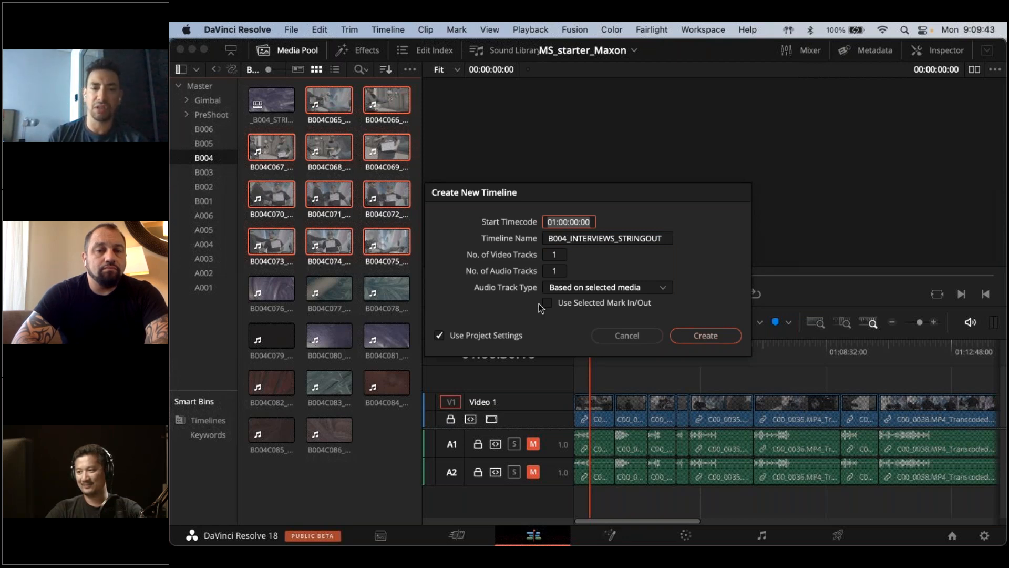
{"action": "left_click", "coordinate": [601, 286]}
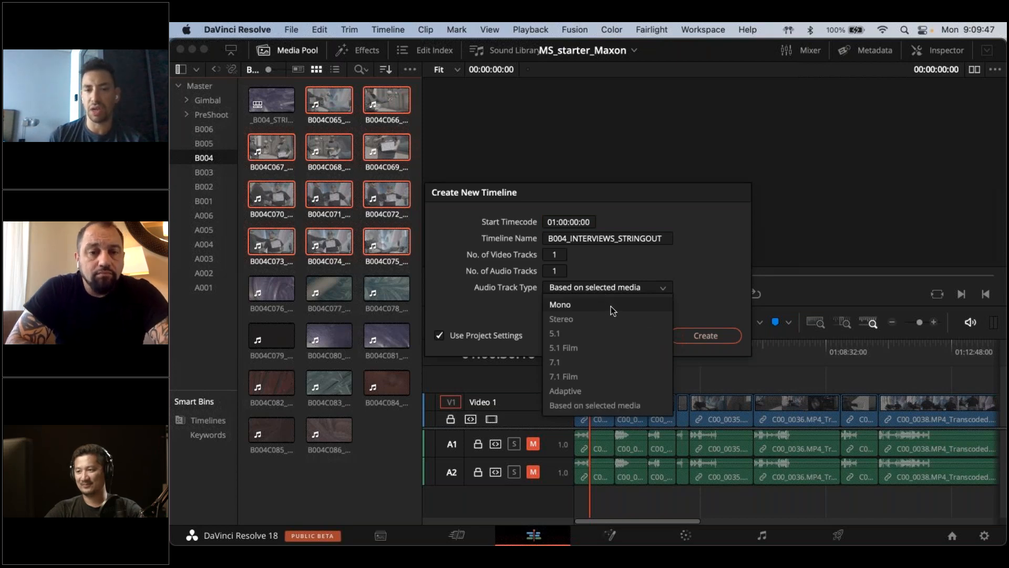
{"action": "left_click", "coordinate": [610, 306]}
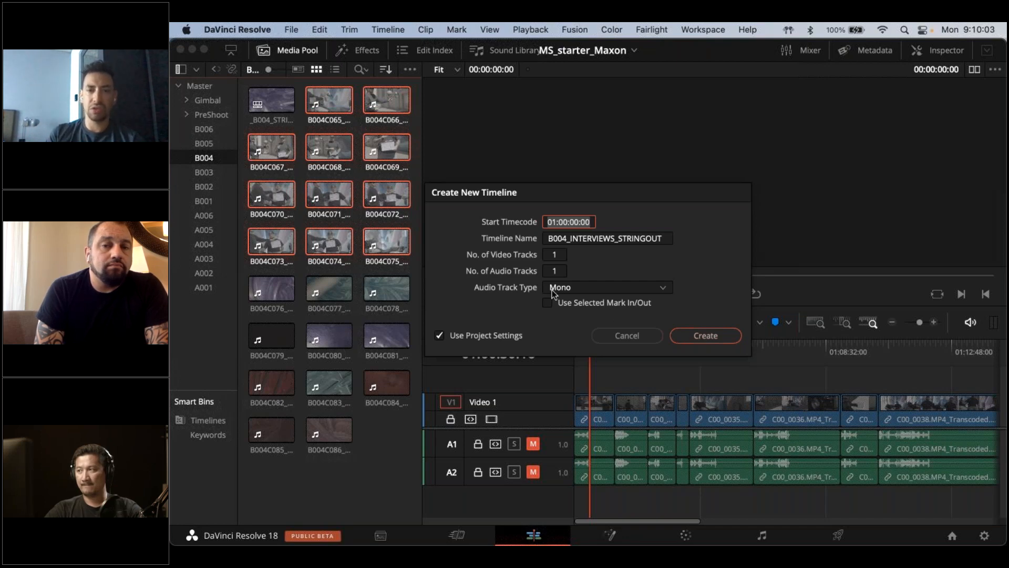
{"action": "left_click", "coordinate": [708, 337]}
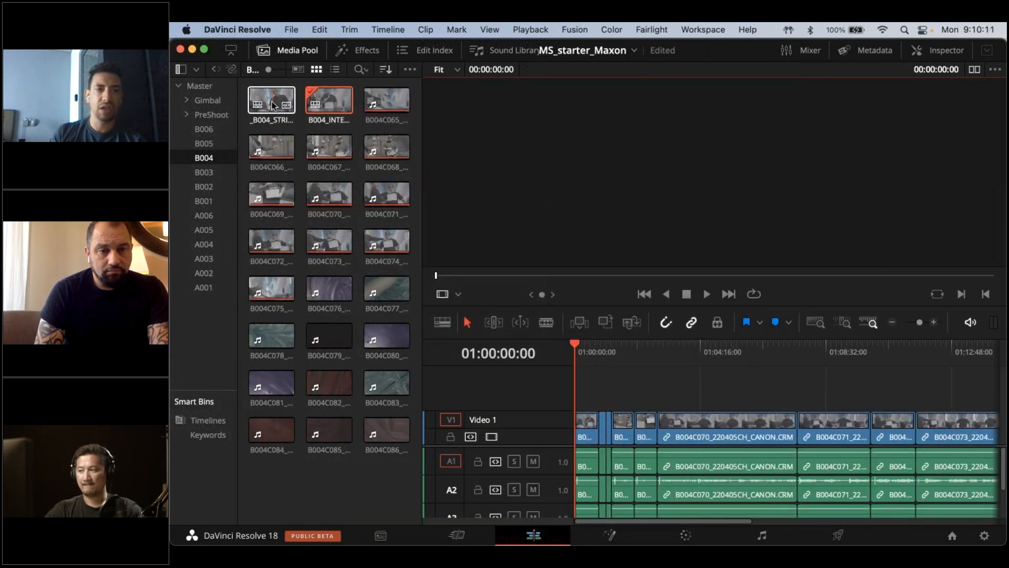
Open the B004_INTERVIEWS_STRINGOUT timeline, fit it to the visible area and return the playhead to its start
{"action": "double_click", "coordinate": [328, 105]}
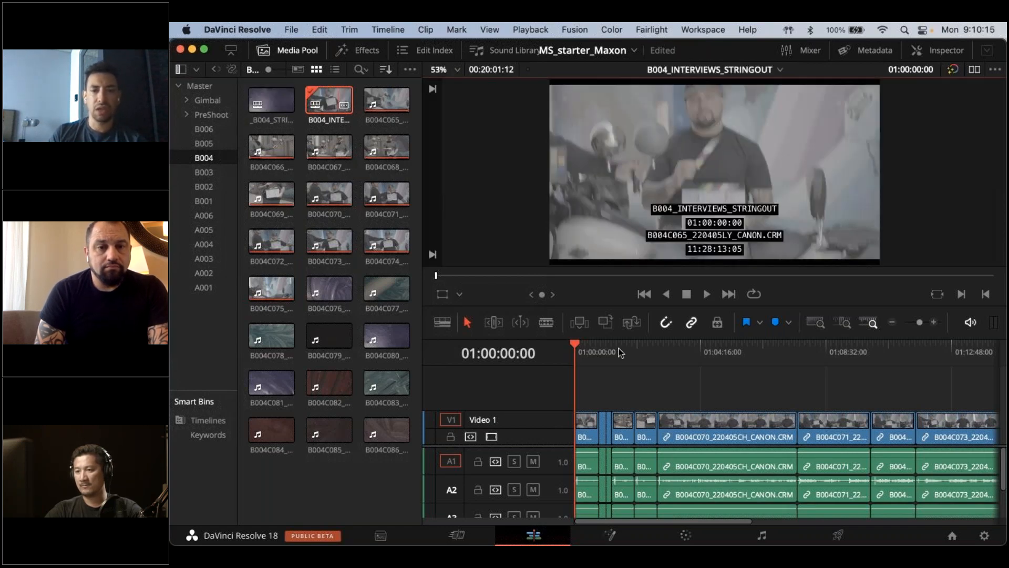
{"action": "left_click", "coordinate": [622, 355]}
{"action": "key", "text": "shift+z"}
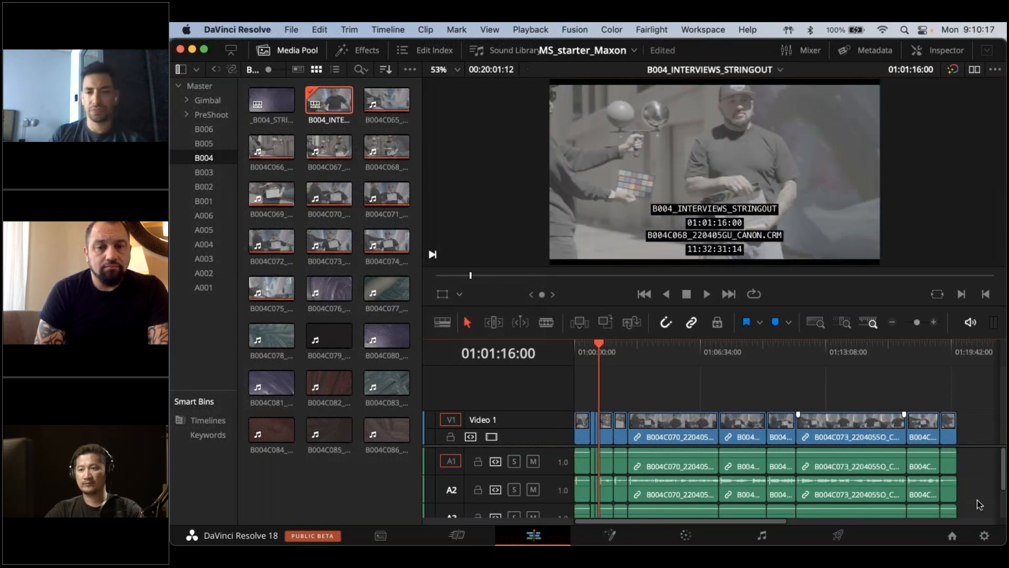
{"action": "key", "text": "Up"}
{"action": "key", "text": "Up"}
{"action": "key", "text": "Up"}
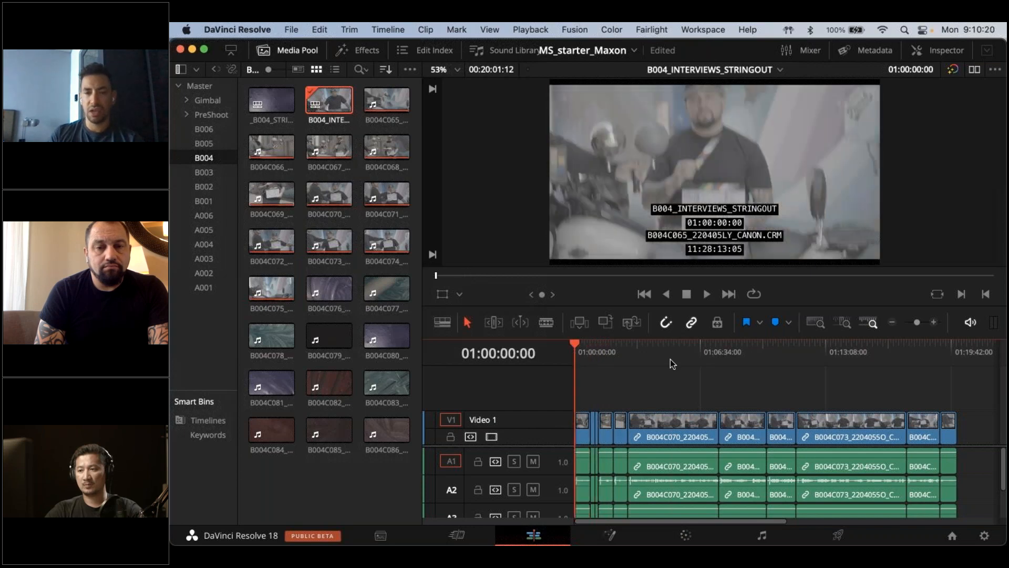
Skim the interview stringout at its end, in clips B004C074 and B004C070, and near its start
{"action": "left_click", "coordinate": [950, 345]}
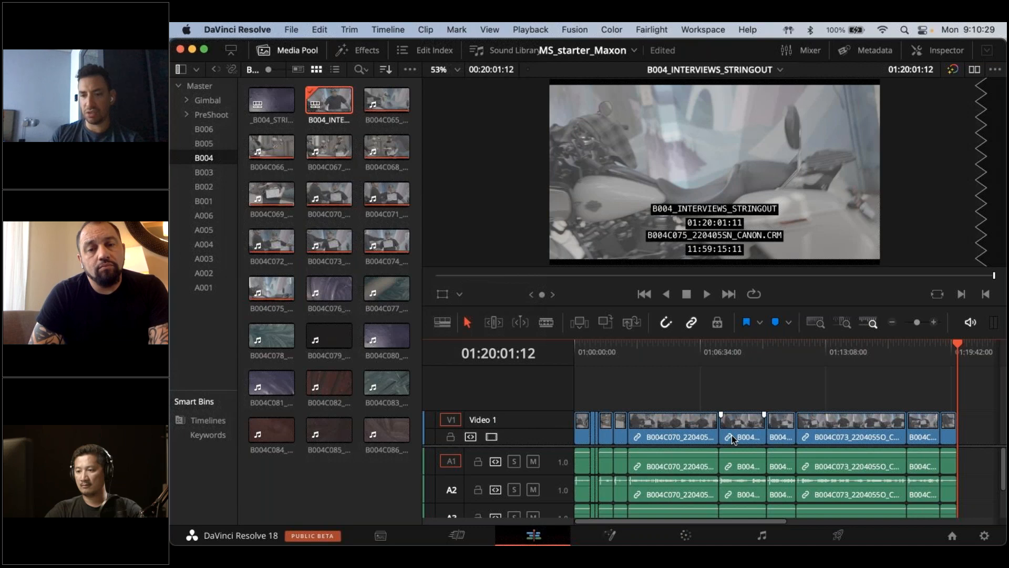
{"action": "left_click", "coordinate": [924, 347]}
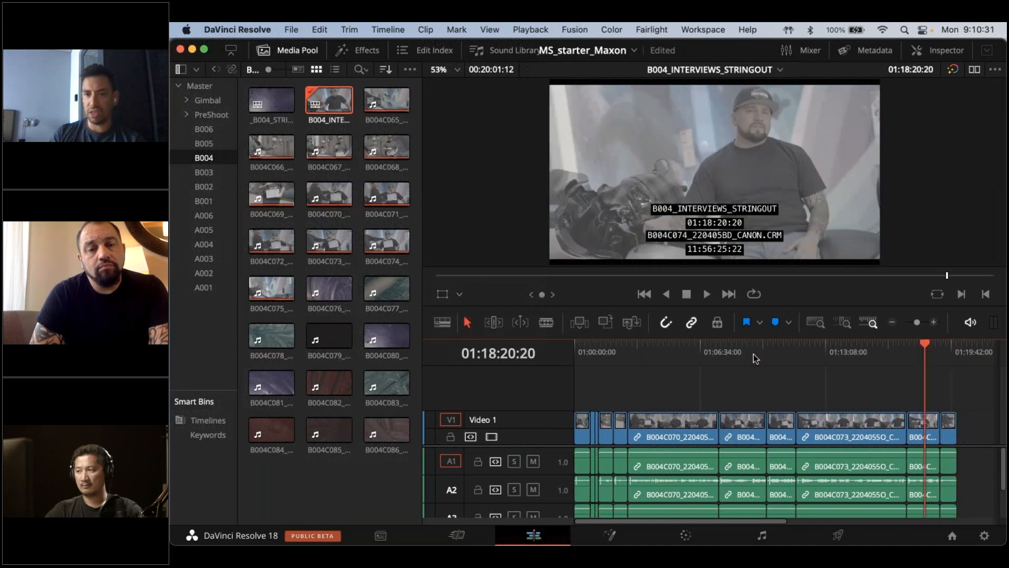
{"action": "left_click", "coordinate": [683, 360]}
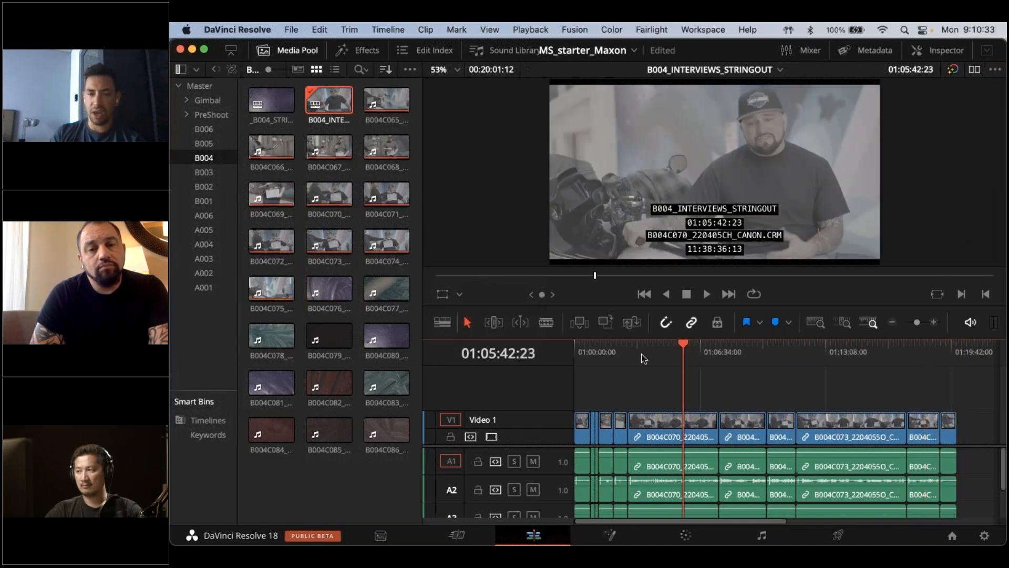
{"action": "left_click", "coordinate": [590, 347]}
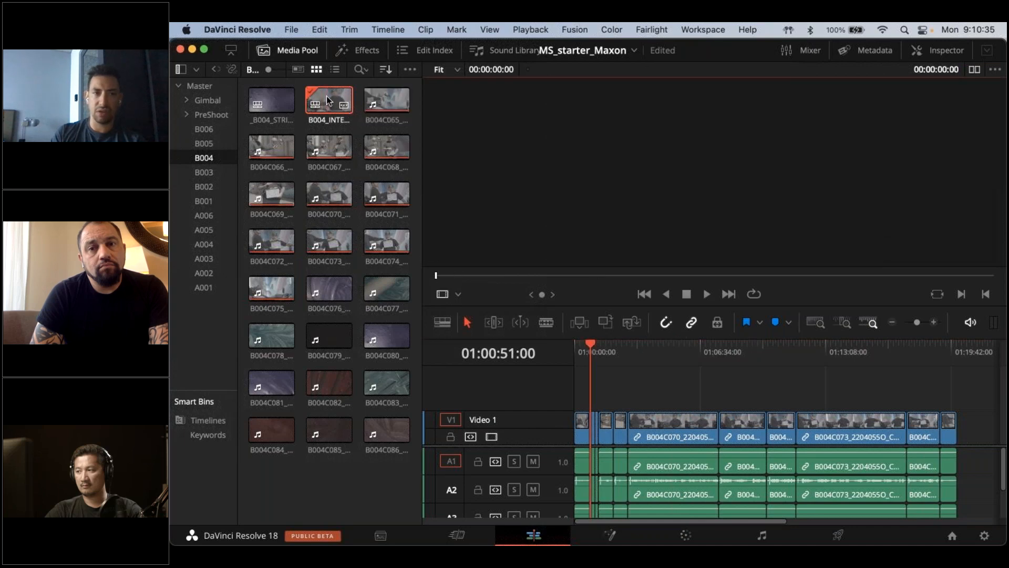
Inspect the details of clip B004C065 and of the interview stringout timeline, and view a frame of clip B004C070
{"action": "left_click", "coordinate": [399, 104]}
{"action": "mouse_move", "coordinate": [400, 103]}
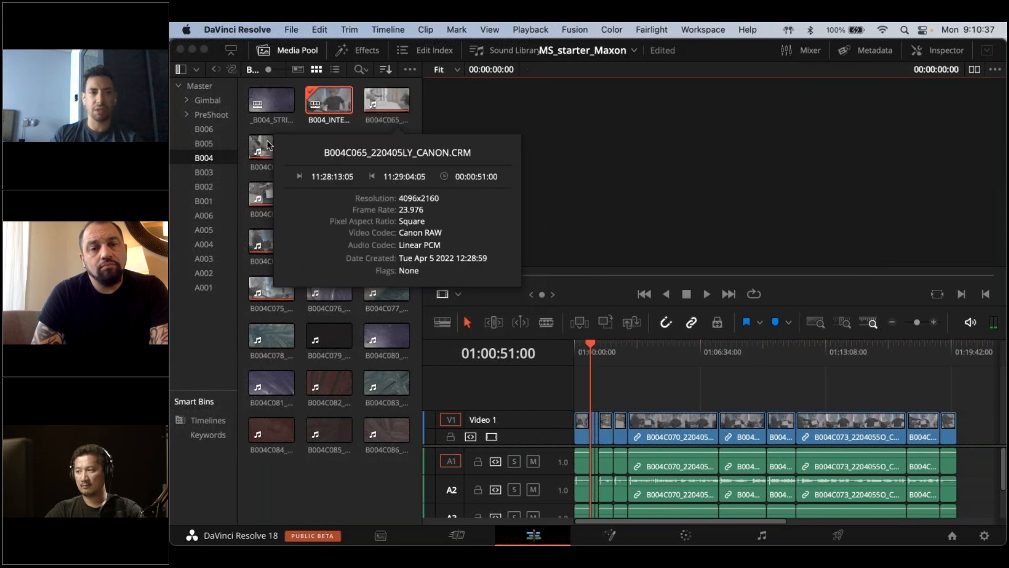
{"action": "left_click", "coordinate": [268, 147]}
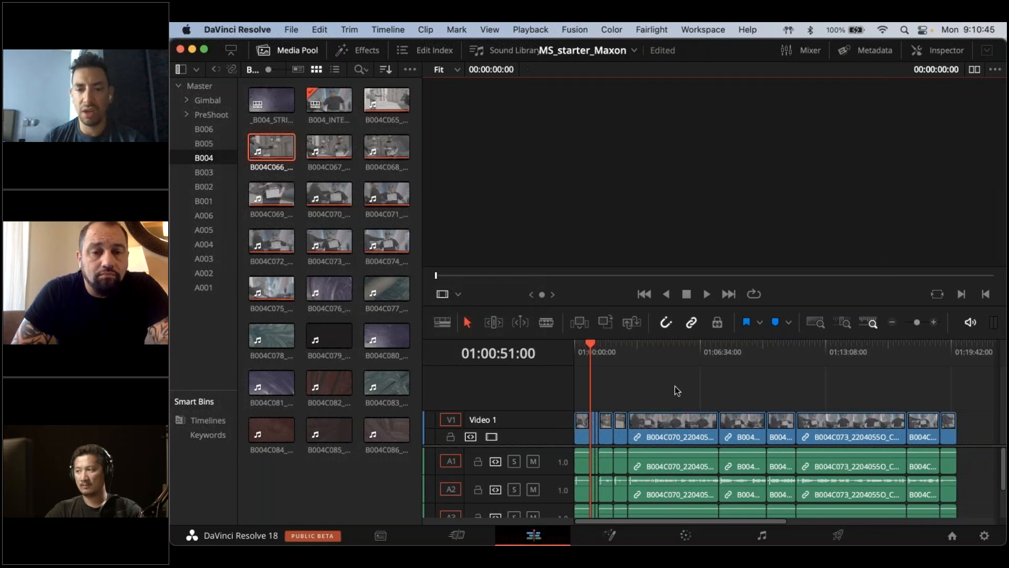
{"action": "left_click", "coordinate": [668, 355]}
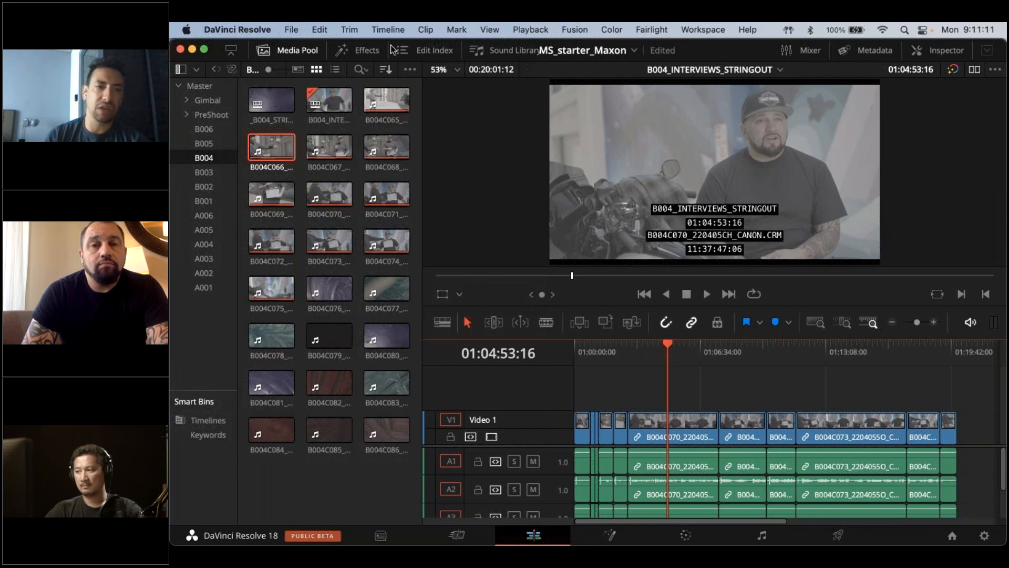
{"action": "left_click", "coordinate": [344, 107]}
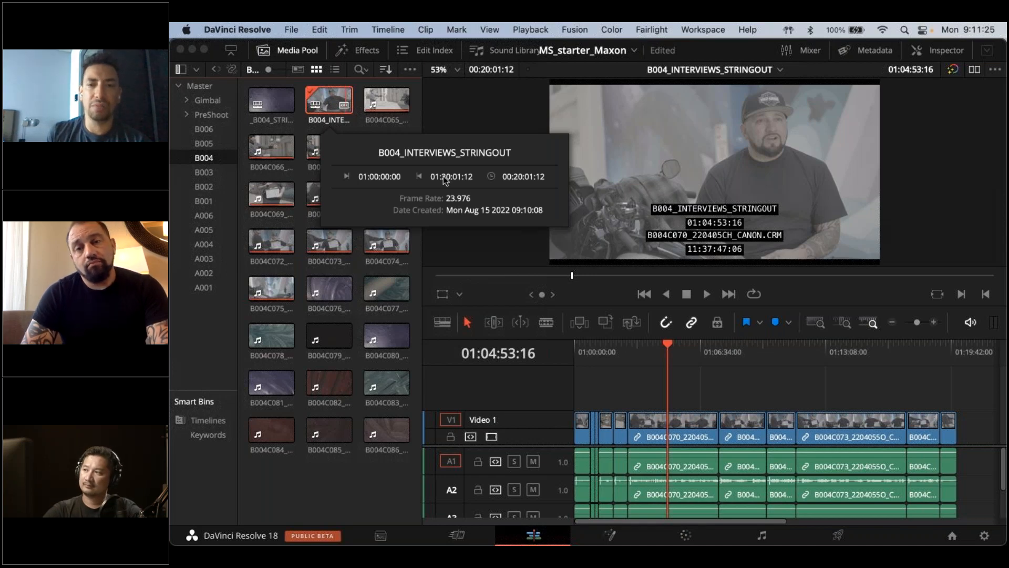
Place the playhead at 01:05:06:00 in clip B004C070 and open the project's Data Burn-In settings
{"action": "left_click", "coordinate": [671, 377]}
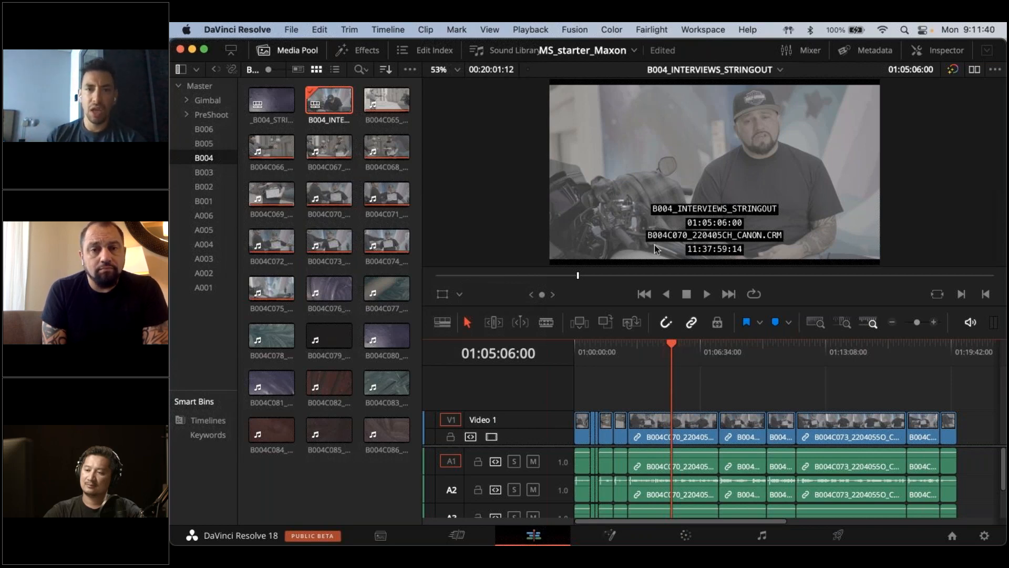
{"action": "left_click", "coordinate": [715, 25]}
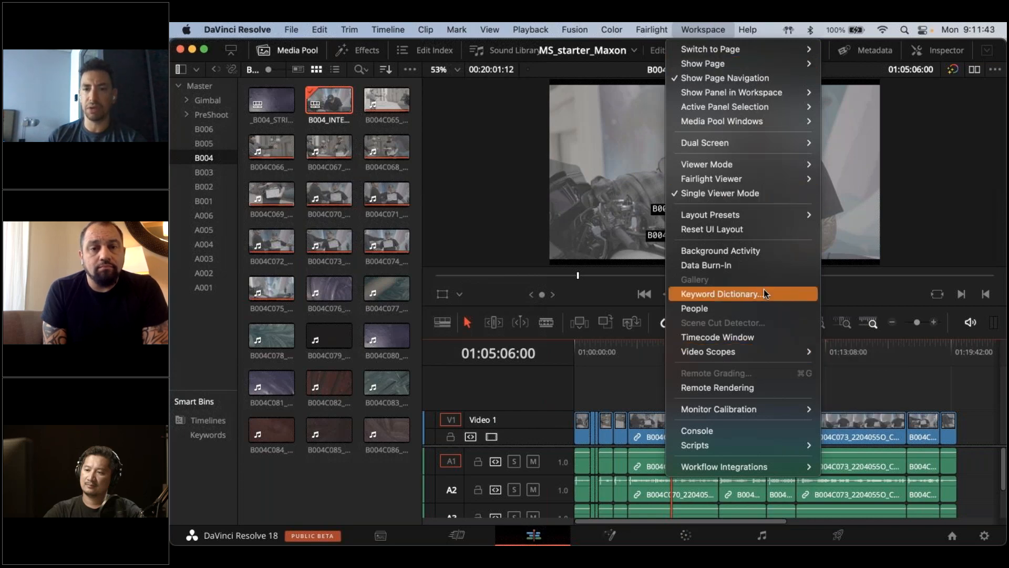
{"action": "left_click", "coordinate": [772, 265]}
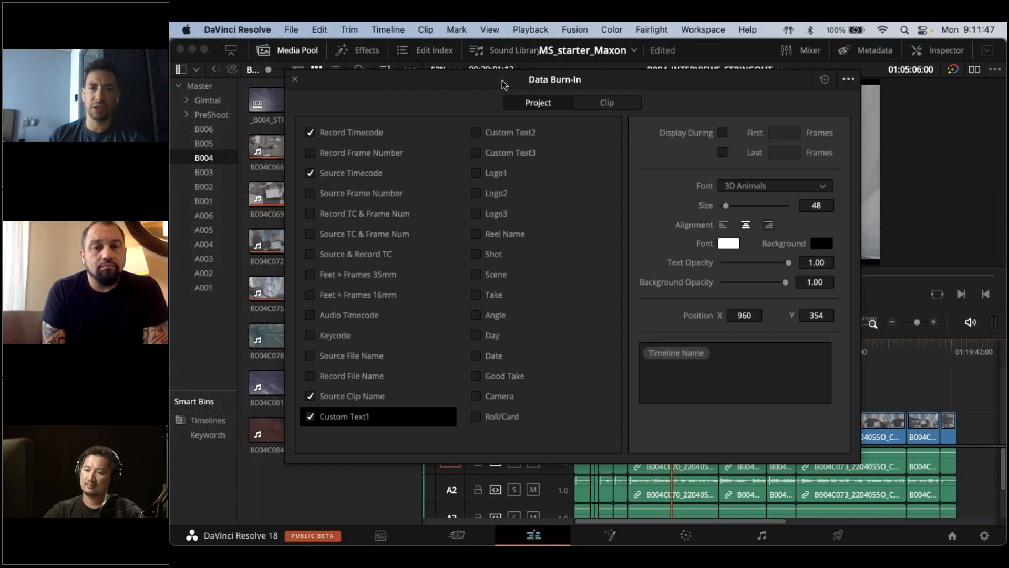
Uncover the viewer and review the burned-in information at several points of the interview stringout, from clip B004C070 to B004C073
{"action": "mouse_move", "coordinate": [504, 84]}
{"action": "left_mouse_down"}
{"action": "mouse_move", "coordinate": [494, 439]}
{"action": "mouse_move", "coordinate": [598, 272]}
{"action": "left_mouse_up"}
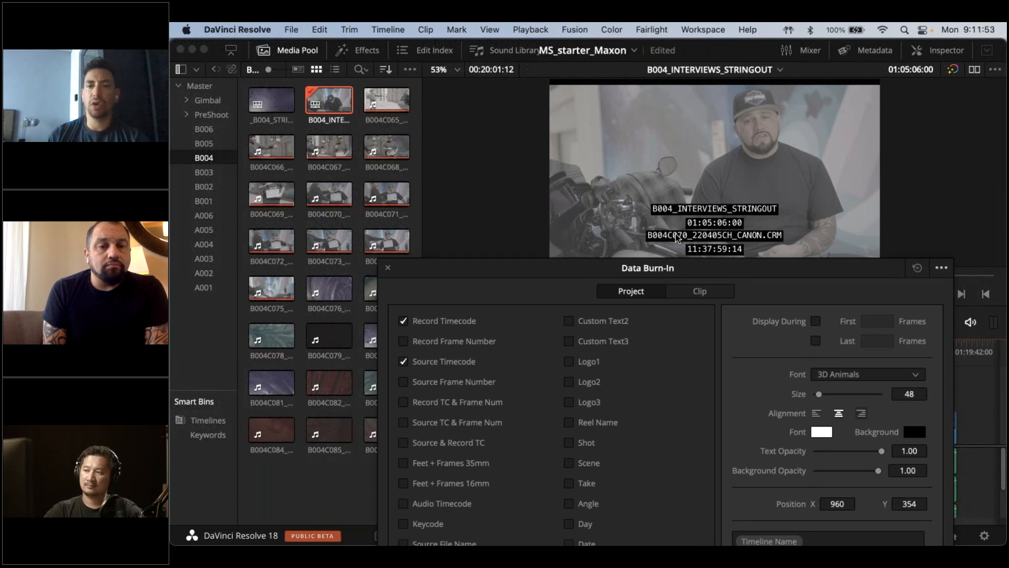
{"action": "mouse_move", "coordinate": [706, 267]}
{"action": "left_mouse_down"}
{"action": "mouse_move", "coordinate": [388, 233]}
{"action": "mouse_move", "coordinate": [329, 164]}
{"action": "mouse_move", "coordinate": [377, 116]}
{"action": "left_mouse_up"}
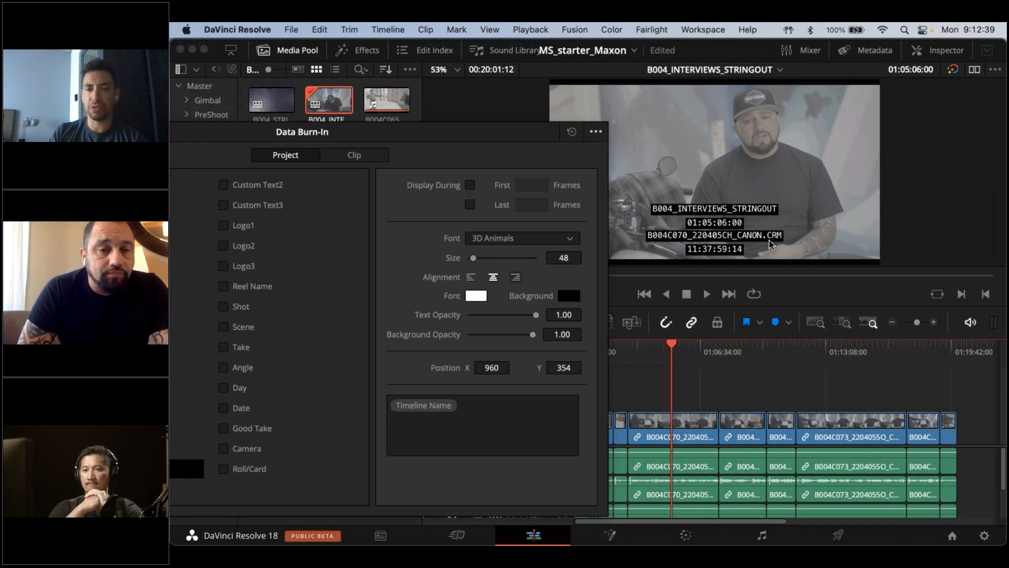
{"action": "left_click", "coordinate": [696, 343]}
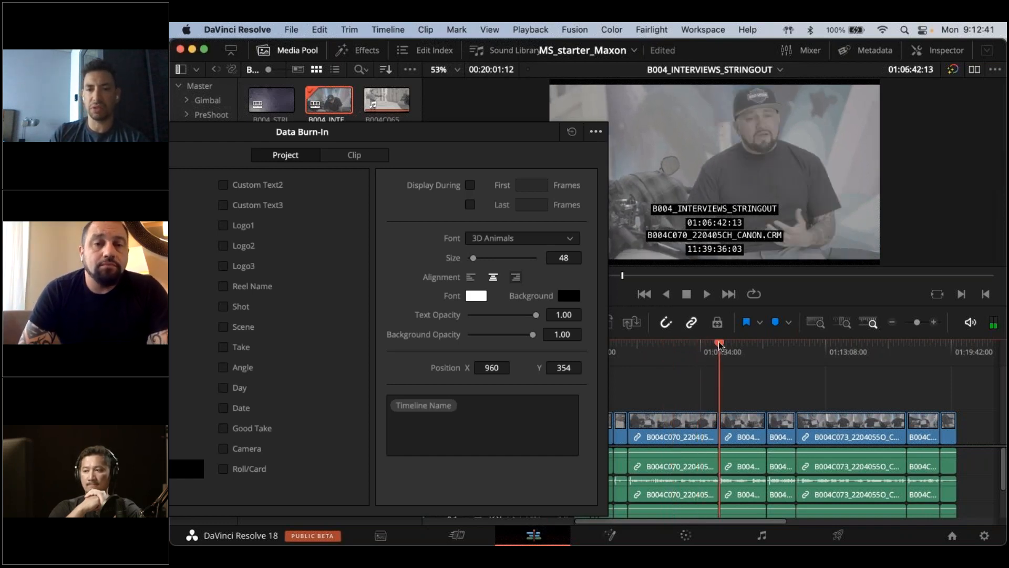
{"action": "left_click", "coordinate": [739, 343]}
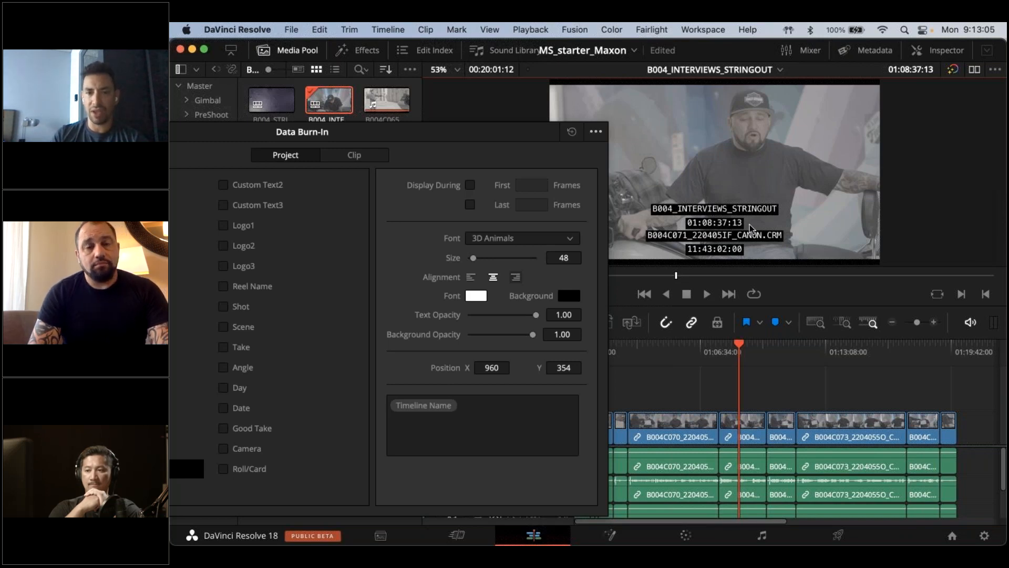
{"action": "left_click", "coordinate": [752, 348]}
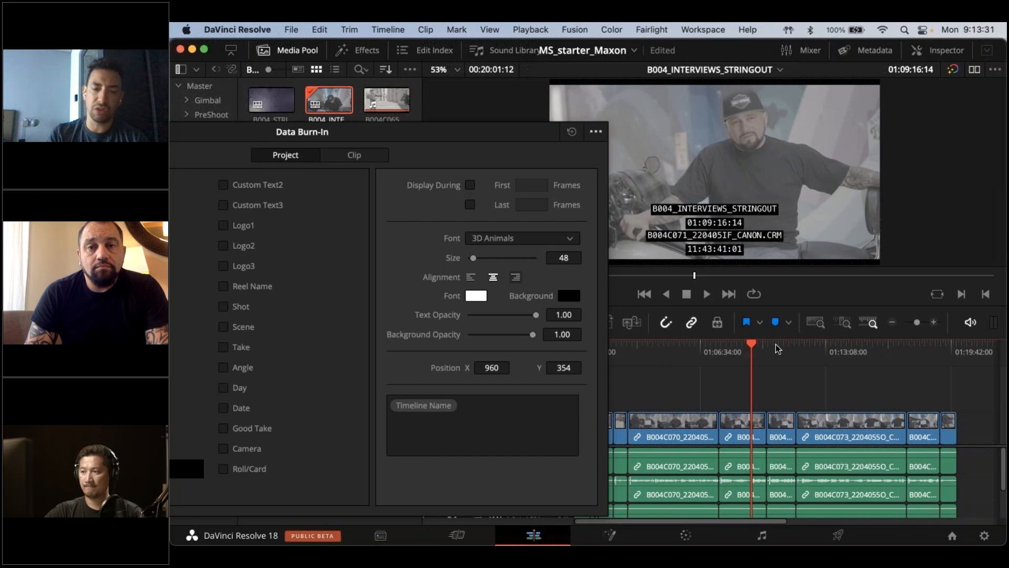
{"action": "key", "text": "Down"}
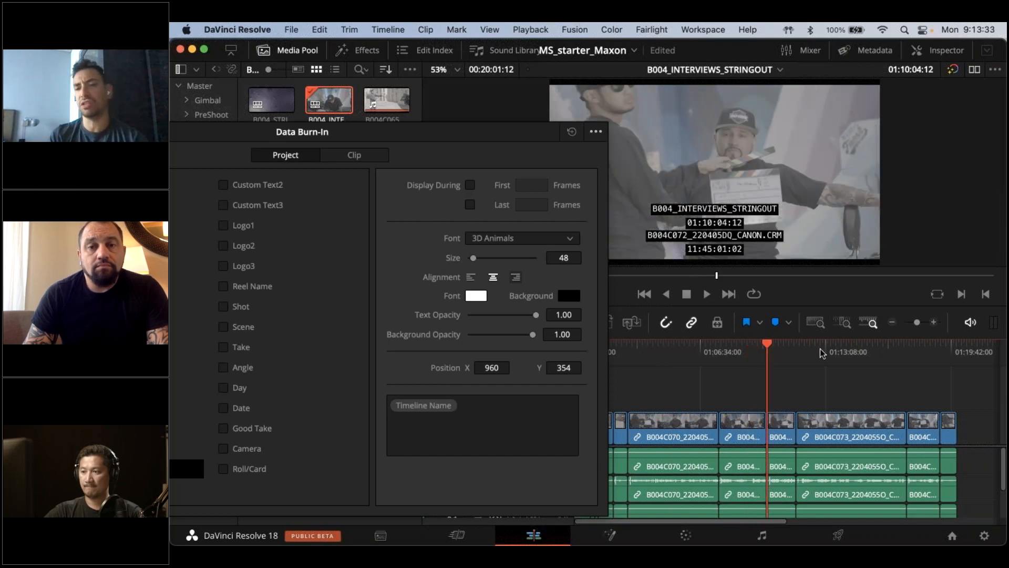
{"action": "left_click", "coordinate": [821, 349]}
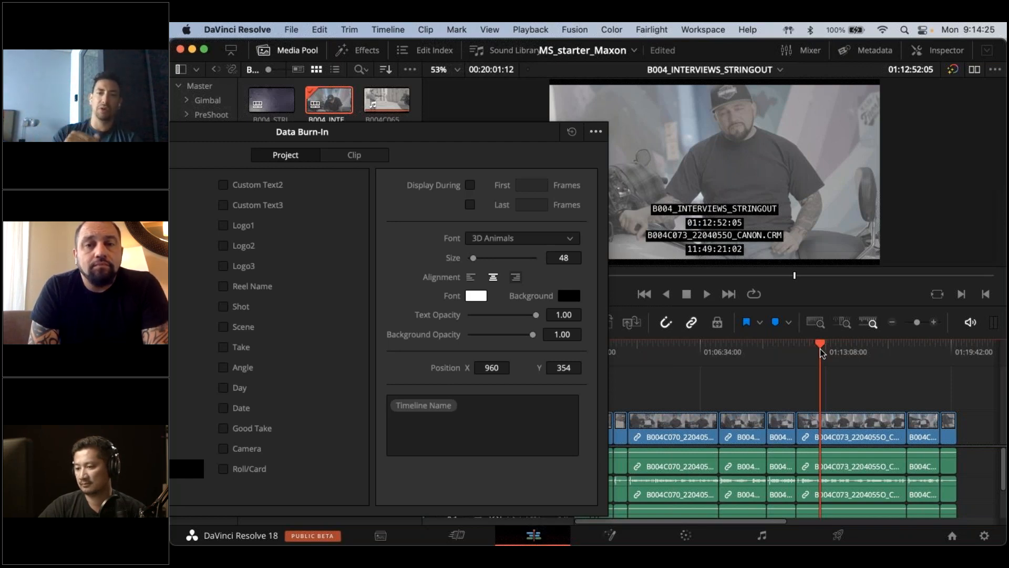
{"action": "left_click_drag", "start_coordinate": [794, 275], "coordinate": [808, 275]}
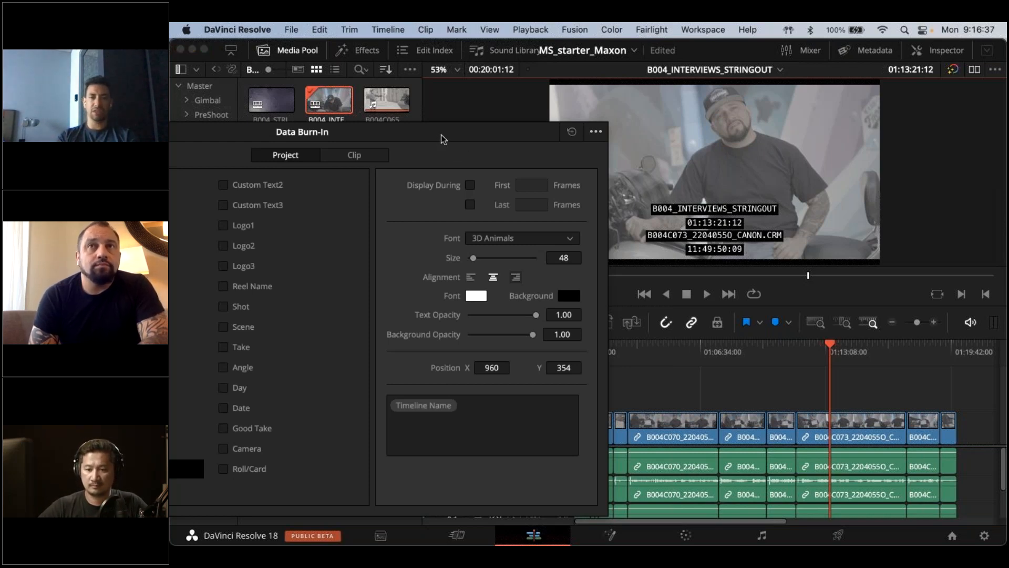
Examine the burn-in settings of Record Timecode, Source Timecode, Source Clip Name and Custom Text1 against the overlay in the viewer
{"action": "left_click_drag", "start_coordinate": [441, 139], "coordinate": [718, 133]}
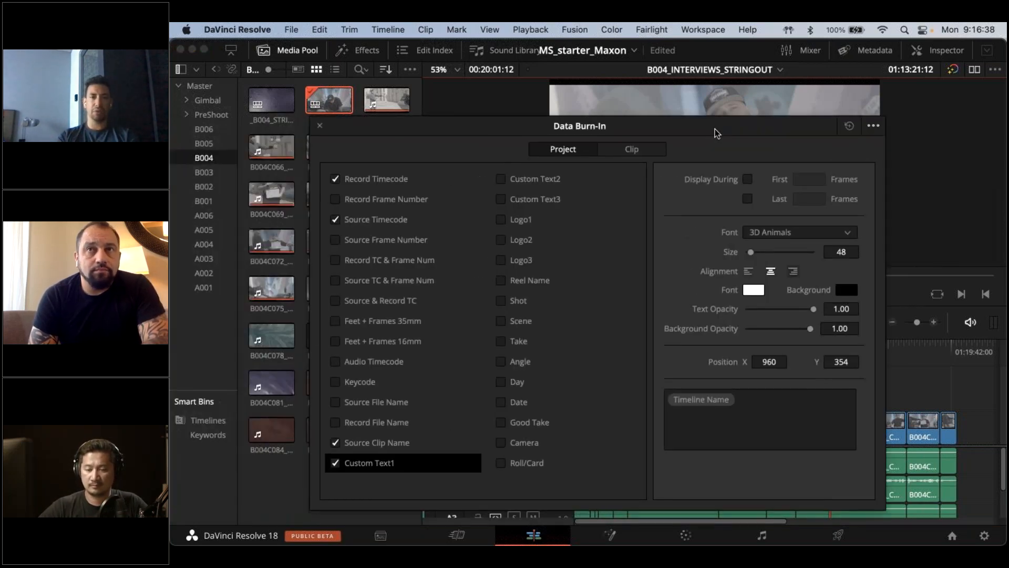
{"action": "left_click", "coordinate": [386, 180]}
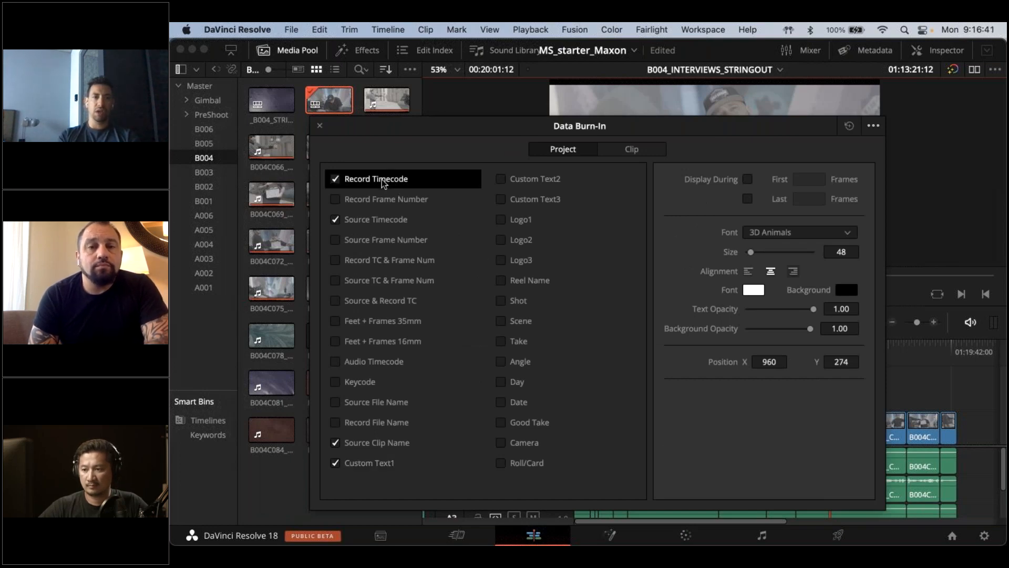
{"action": "mouse_move", "coordinate": [479, 132]}
{"action": "left_mouse_down"}
{"action": "mouse_move", "coordinate": [567, 473]}
{"action": "mouse_move", "coordinate": [567, 282]}
{"action": "left_mouse_up"}
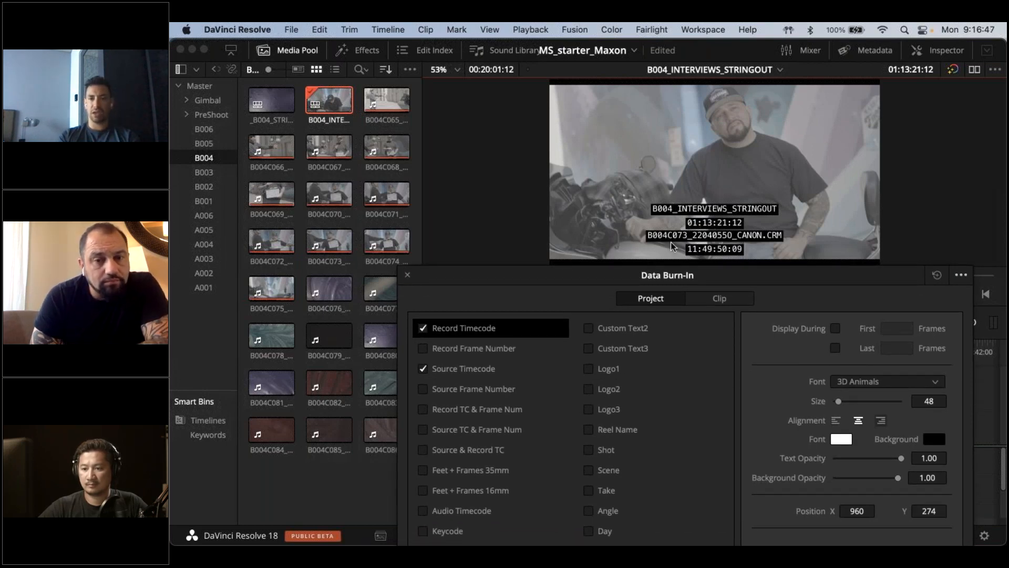
{"action": "left_click", "coordinate": [483, 370]}
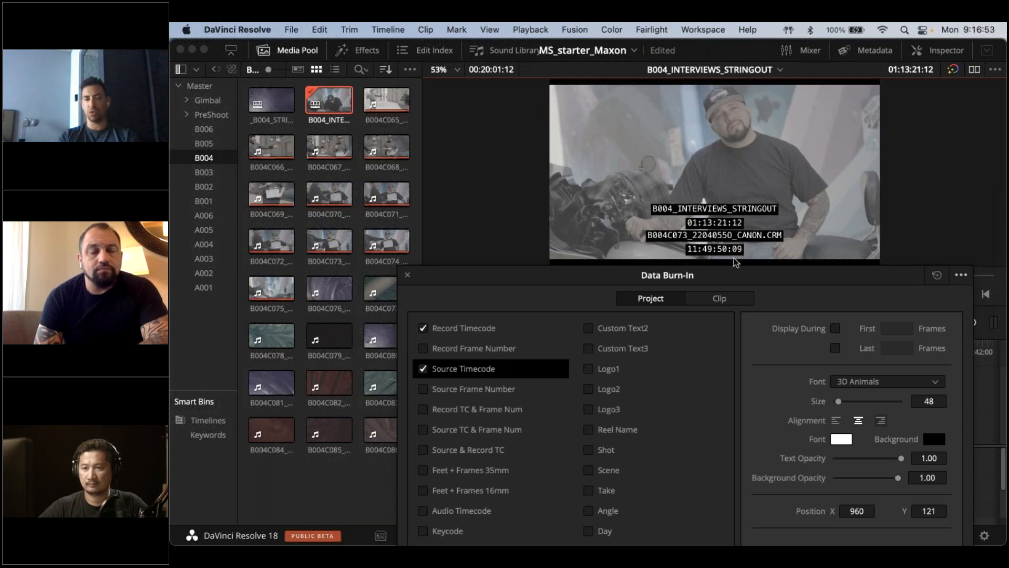
{"action": "left_click_drag", "start_coordinate": [605, 283], "coordinate": [617, 171]}
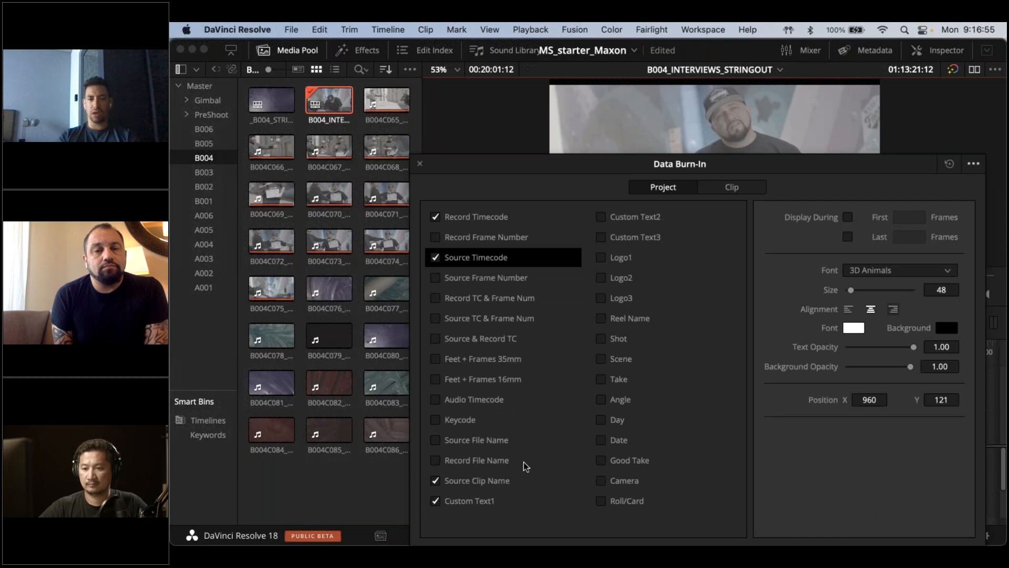
{"action": "left_click", "coordinate": [521, 482]}
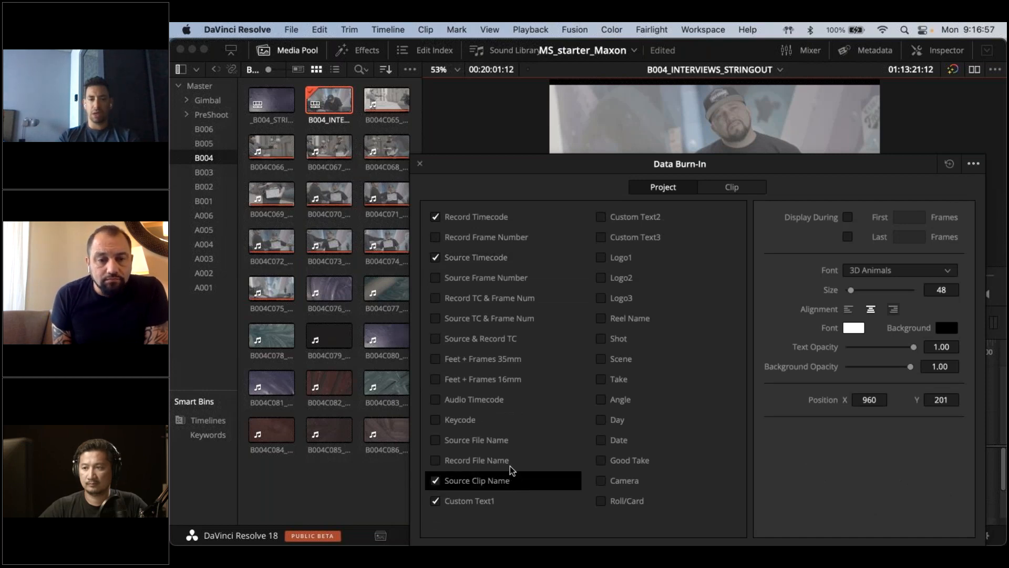
{"action": "left_click", "coordinate": [498, 500]}
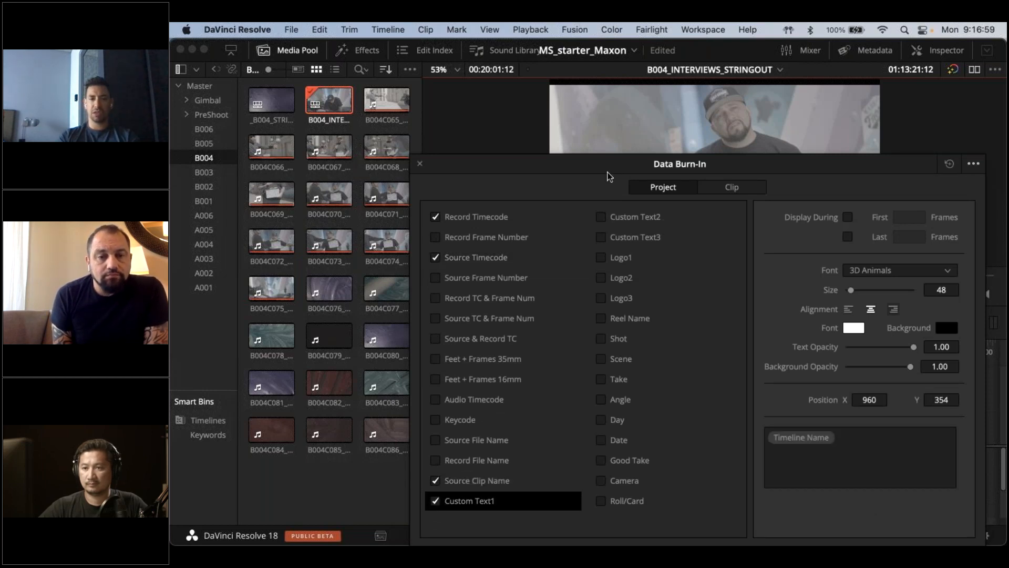
Look up the metadata variables matching "time" and "camer" for the Custom Text1 burn-in
{"action": "mouse_move", "coordinate": [608, 172]}
{"action": "left_mouse_down"}
{"action": "mouse_move", "coordinate": [577, 442]}
{"action": "mouse_move", "coordinate": [596, 395]}
{"action": "mouse_move", "coordinate": [586, 339]}
{"action": "mouse_move", "coordinate": [446, 265]}
{"action": "mouse_move", "coordinate": [343, 112]}
{"action": "mouse_move", "coordinate": [315, 101]}
{"action": "left_mouse_up"}
{"action": "left_click", "coordinate": [584, 365]}
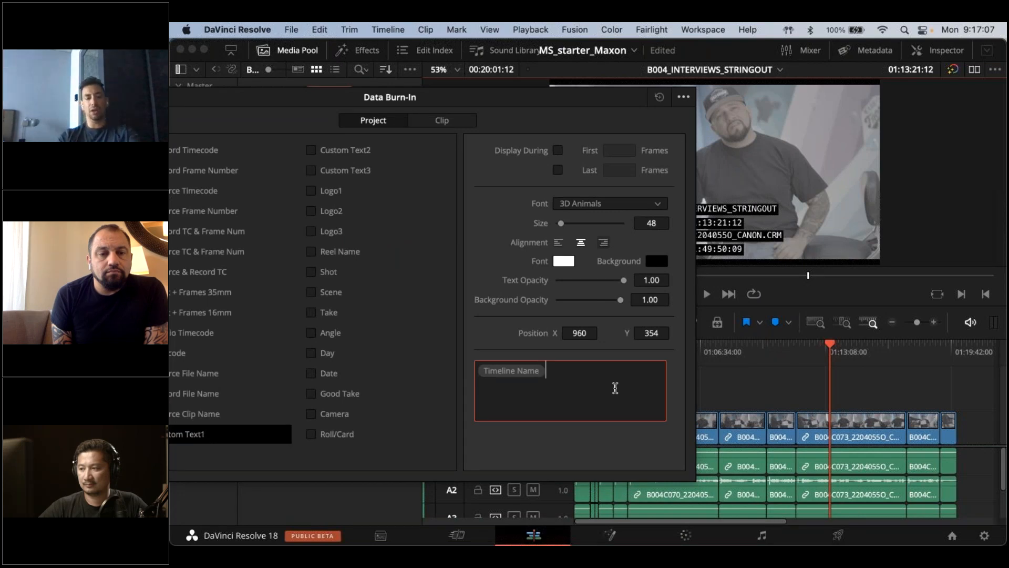
{"action": "type", "text": "%"}
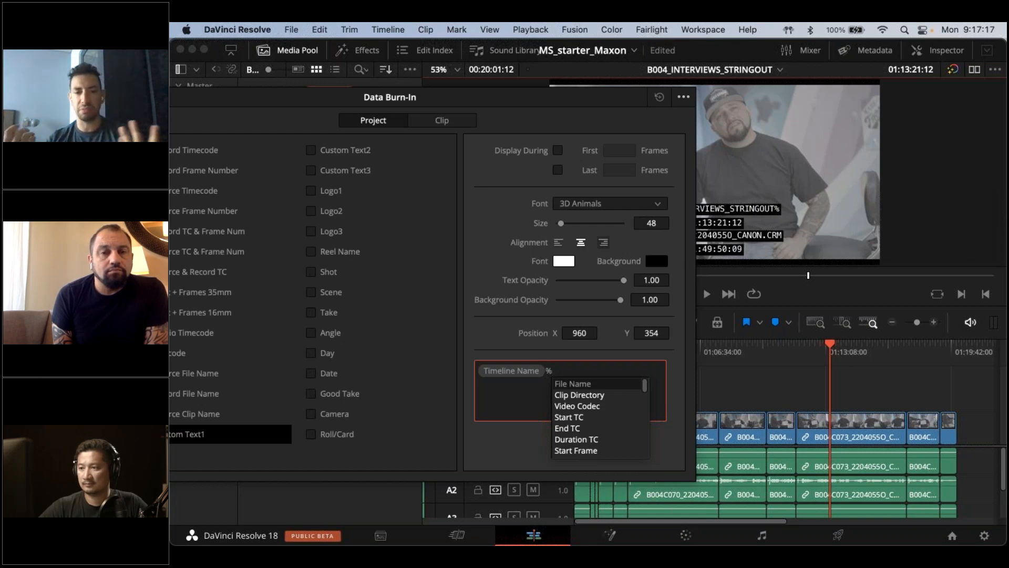
{"action": "type", "text": "time"}
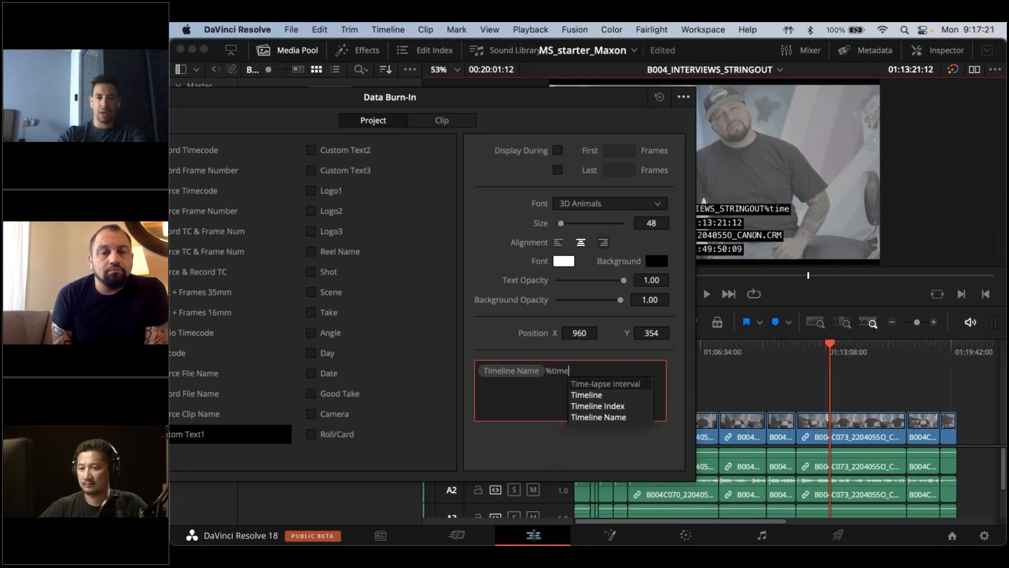
{"action": "key", "text": "BackSpace"}
{"action": "key", "text": "BackSpace"}
{"action": "key", "text": "BackSpace"}
{"action": "key", "text": "BackSpace"}
{"action": "type", "text": "camer"}
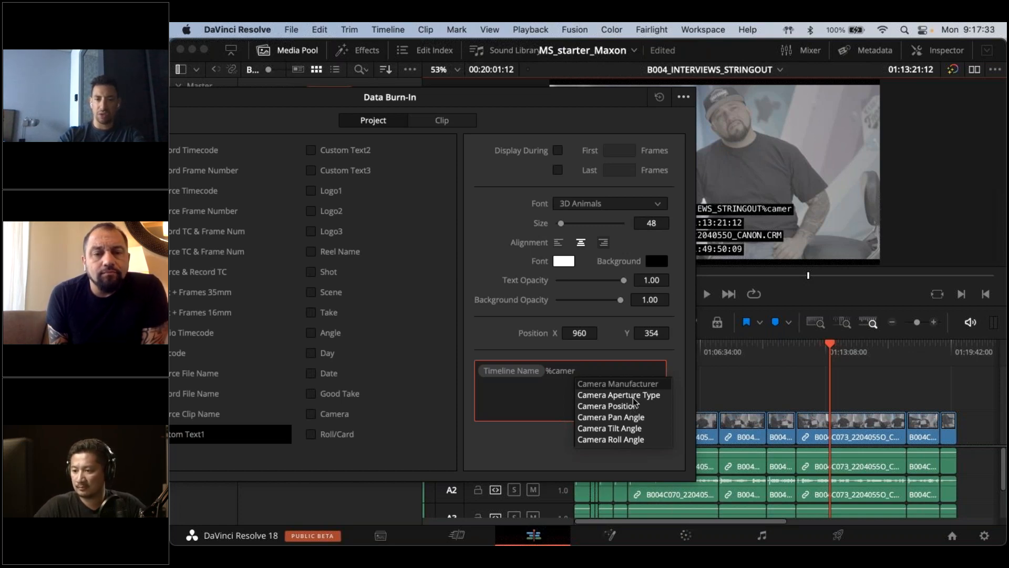
Add the Lens Type variable after Timeline Name in Custom Text1, separated by an underscore
{"action": "key", "text": "BackSpace"}
{"action": "key", "text": "BackSpace"}
{"action": "key", "text": "BackSpace"}
{"action": "key", "text": "BackSpace"}
{"action": "key", "text": "BackSpace"}
{"action": "type", "text": "len"}
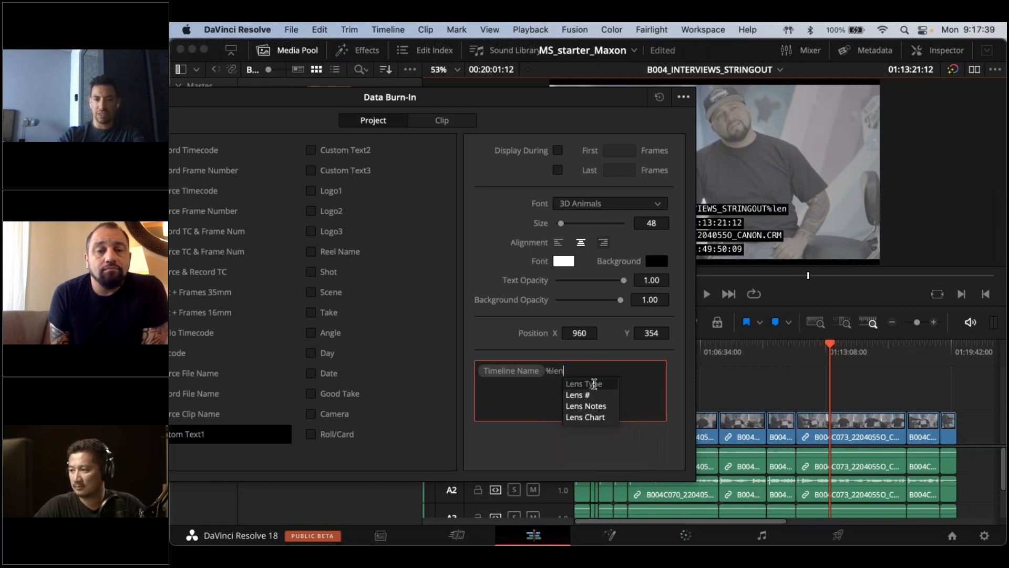
{"action": "left_click", "coordinate": [594, 384]}
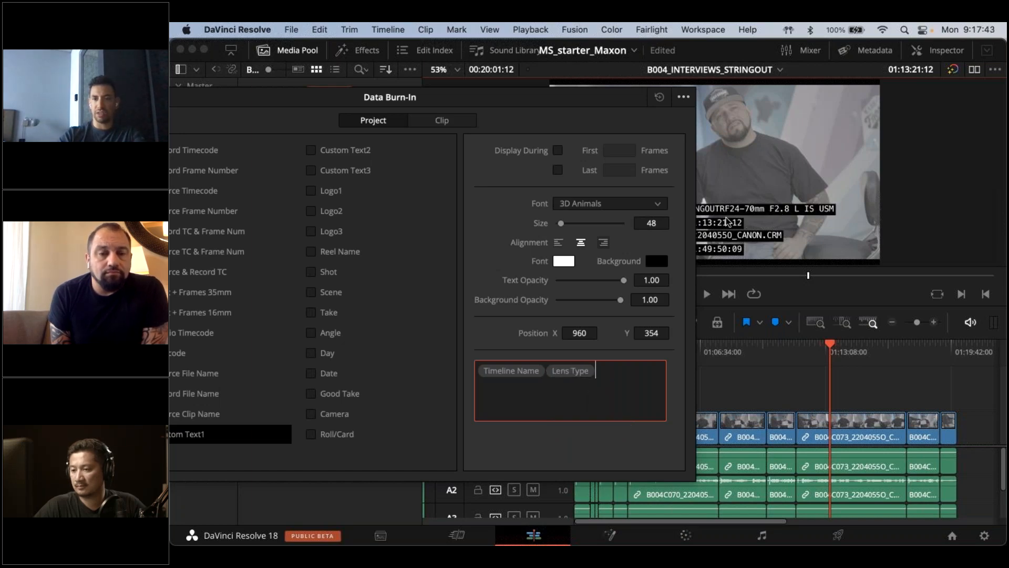
{"action": "left_click", "coordinate": [551, 369]}
{"action": "left_click", "coordinate": [651, 387]}
{"action": "type", "text": "_"}
{"action": "left_click", "coordinate": [637, 393]}
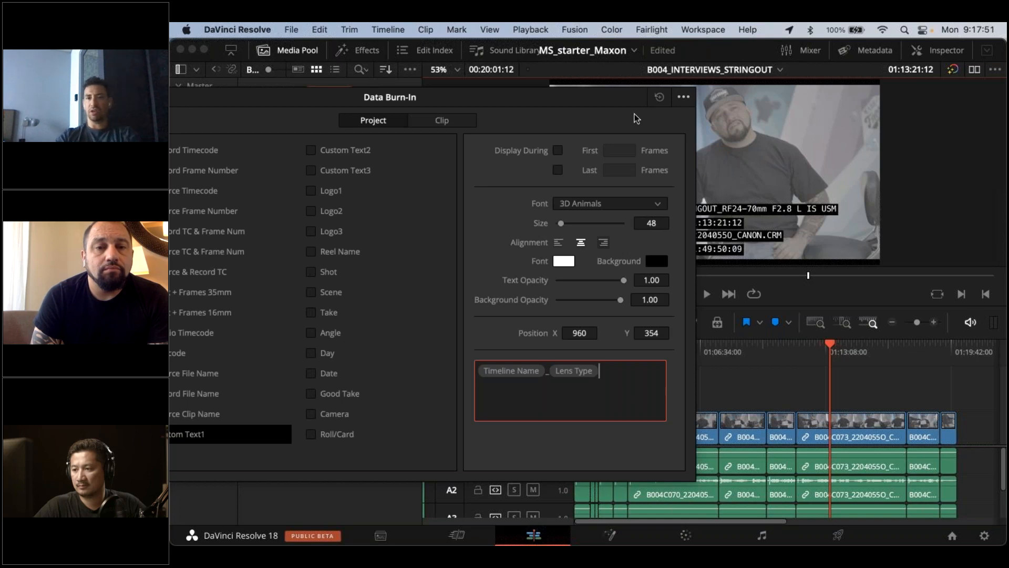
Move the burn-in settings clear of the overlay in the viewer and try adjusting Custom Text1's vertical position
{"action": "left_click_drag", "start_coordinate": [606, 105], "coordinate": [599, 107]}
{"action": "left_click_drag", "start_coordinate": [560, 138], "coordinate": [447, 168]}
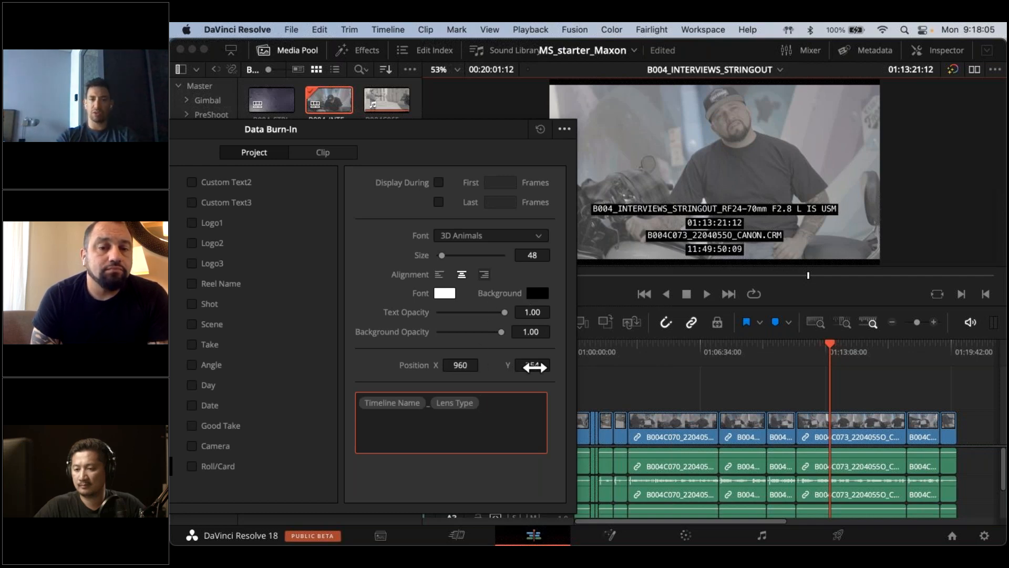
{"action": "mouse_move", "coordinate": [534, 367]}
{"action": "left_mouse_down"}
{"action": "mouse_move", "coordinate": [518, 365]}
{"action": "mouse_move", "coordinate": [543, 366]}
{"action": "left_mouse_up"}
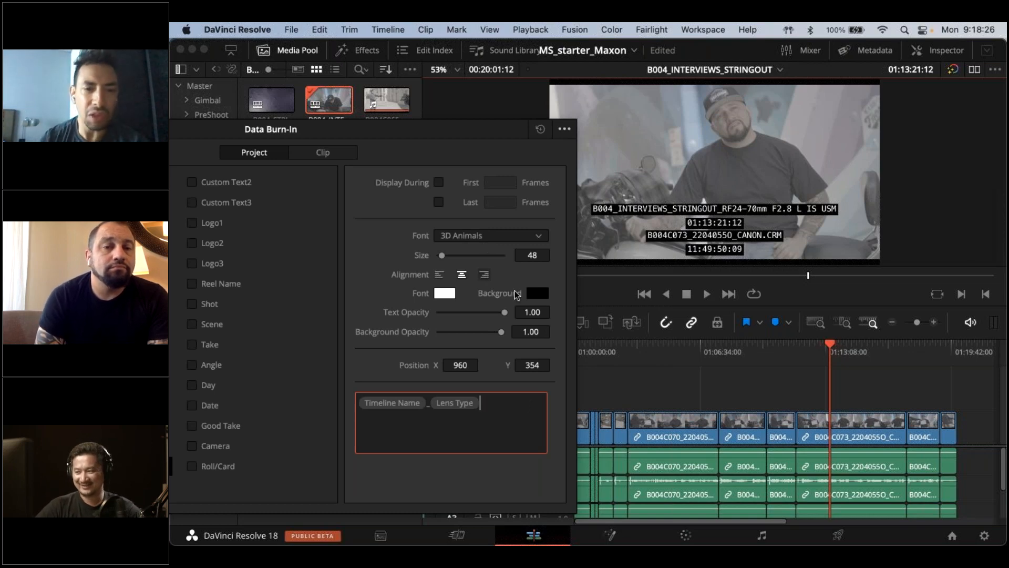
View the background colour choices for Custom Text1, and try a background opacity of 0.00 before restoring 1.00
{"action": "left_click", "coordinate": [538, 293]}
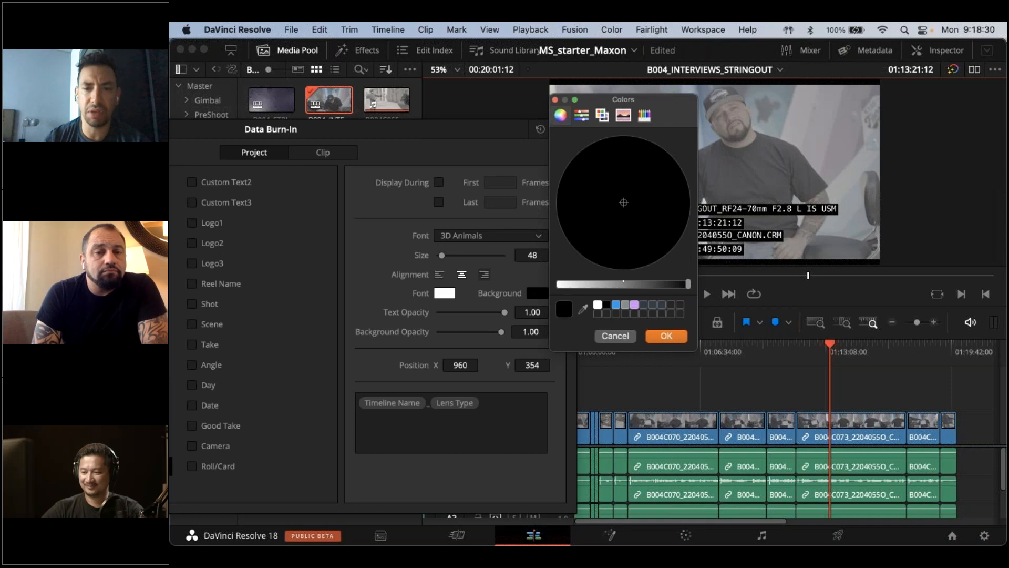
{"action": "left_click", "coordinate": [608, 341]}
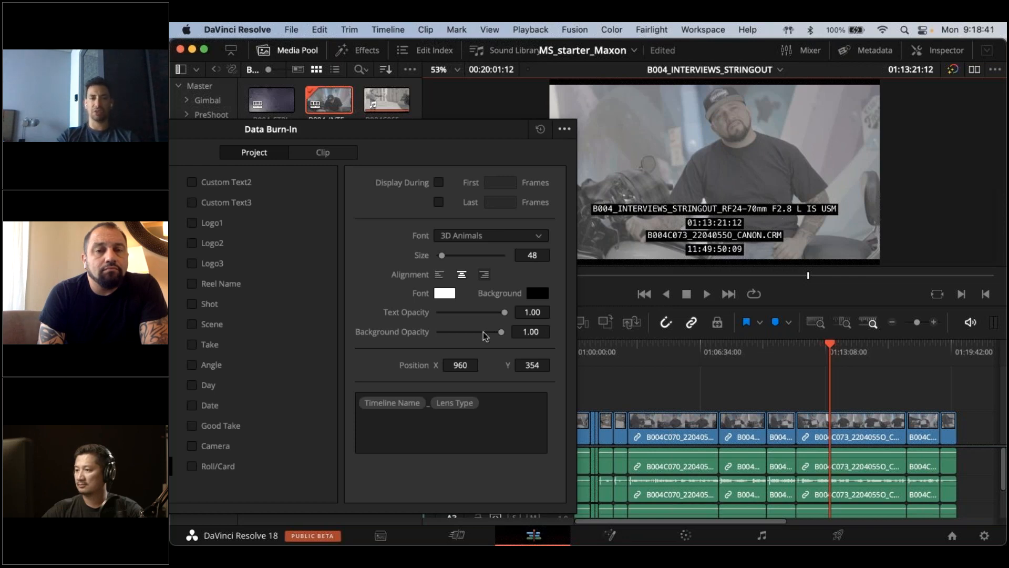
{"action": "left_click_drag", "start_coordinate": [501, 332], "coordinate": [422, 337]}
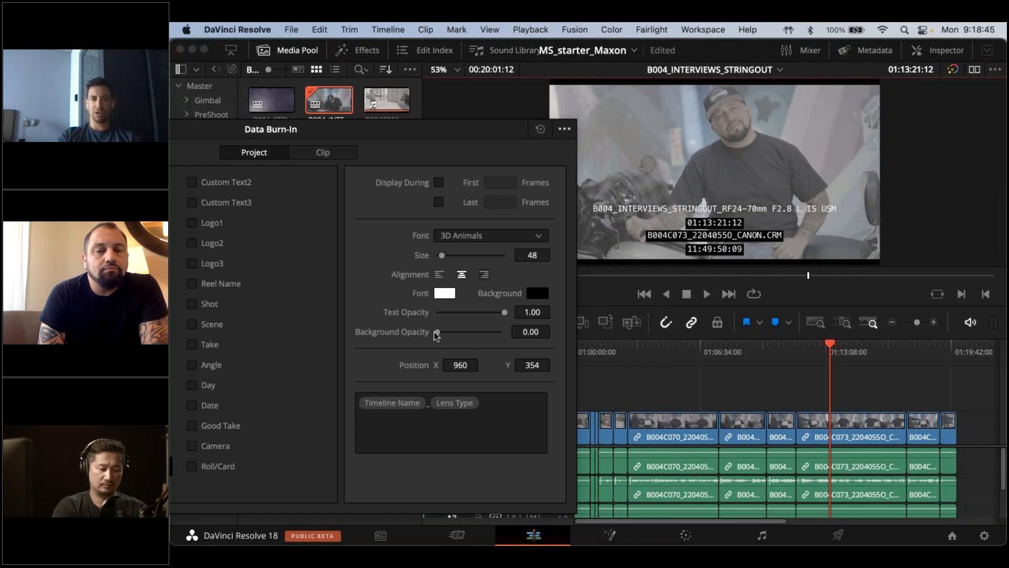
{"action": "left_click_drag", "start_coordinate": [436, 336], "coordinate": [512, 332]}
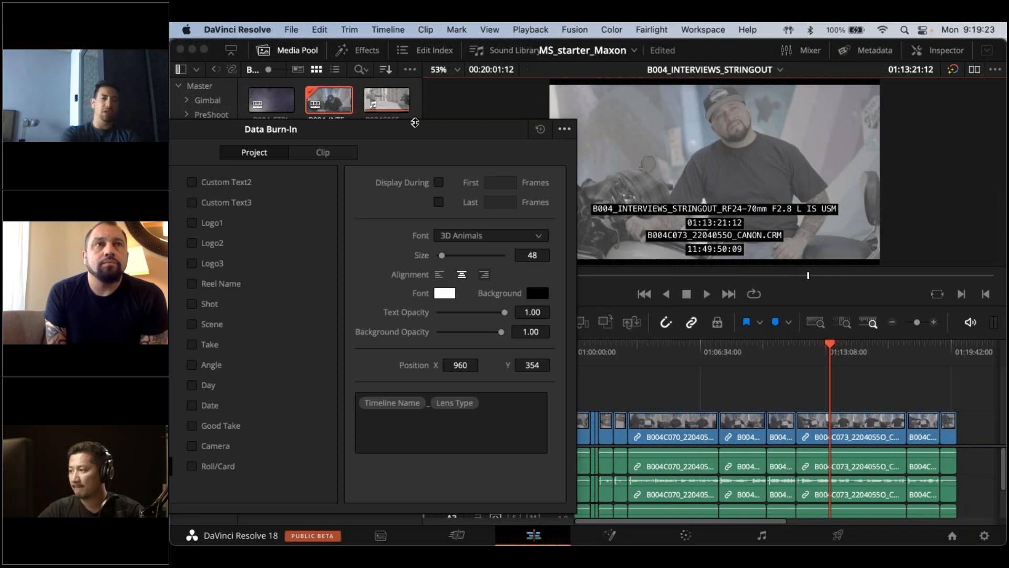
Switch to Premiere Pro and open the export settings for the Transcription_Done sequence
{"action": "key", "text": "super+Tab"}
{"action": "key", "text": "super+Tab"}
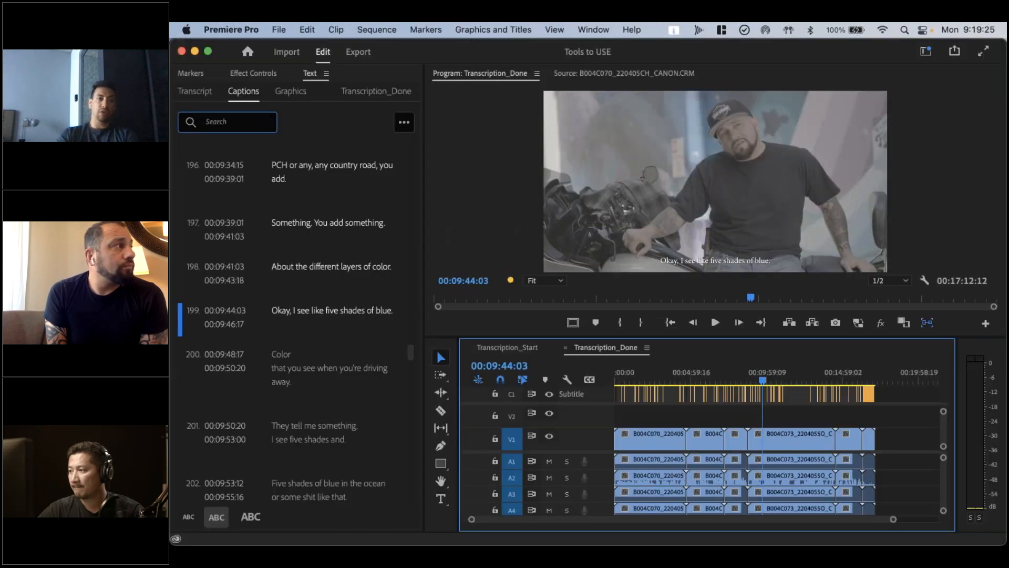
{"action": "left_click", "coordinate": [360, 52]}
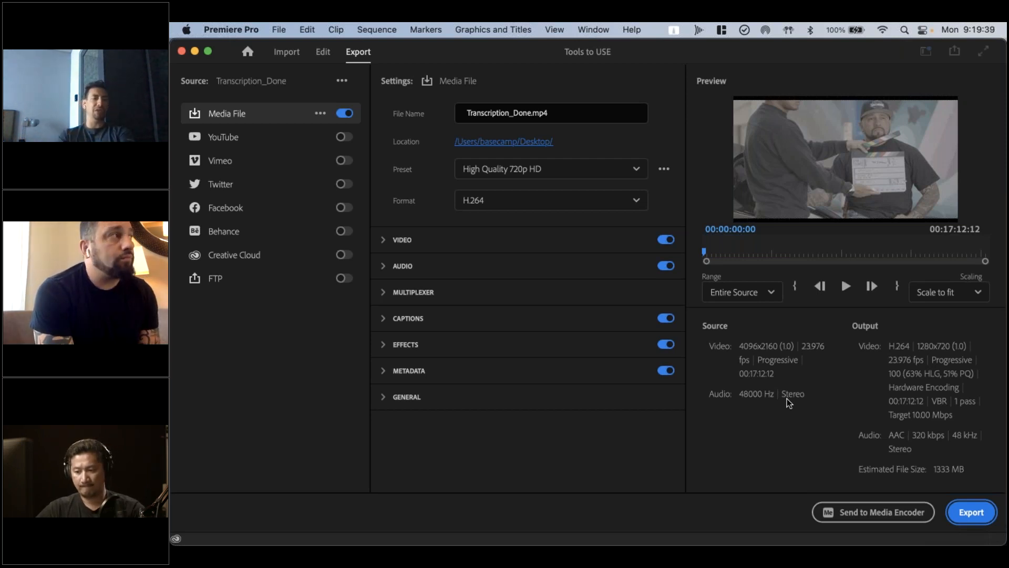
Examine the Metadata, General and full Video export settings for burn-in options
{"action": "left_click", "coordinate": [536, 381]}
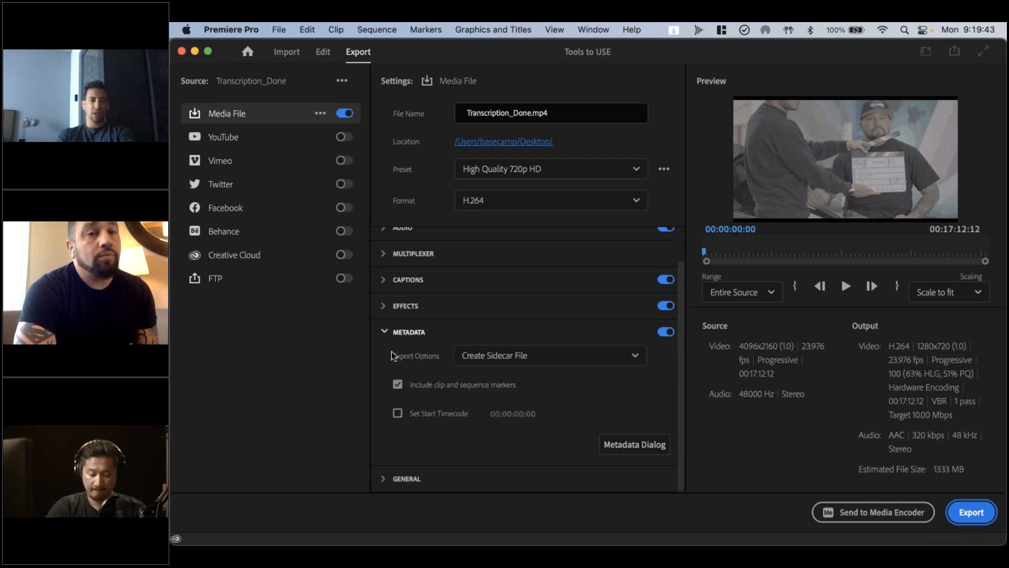
{"action": "left_click", "coordinate": [396, 333]}
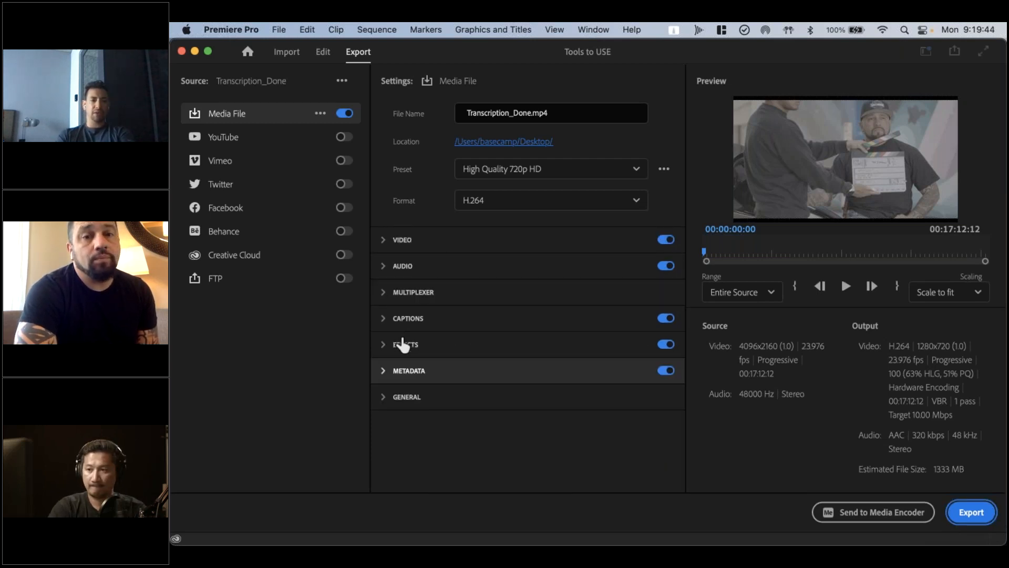
{"action": "left_click", "coordinate": [407, 403]}
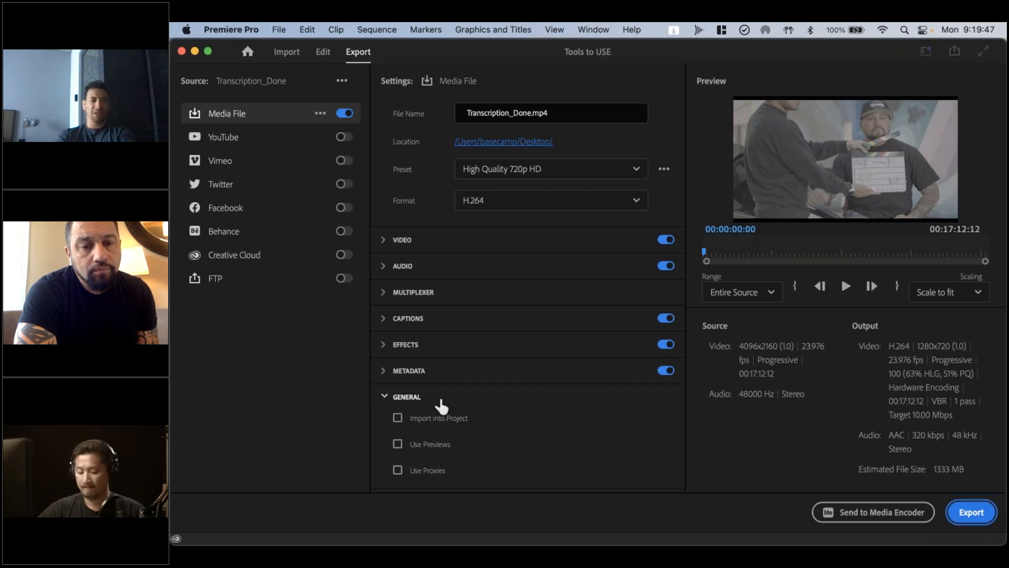
{"action": "left_click", "coordinate": [407, 397]}
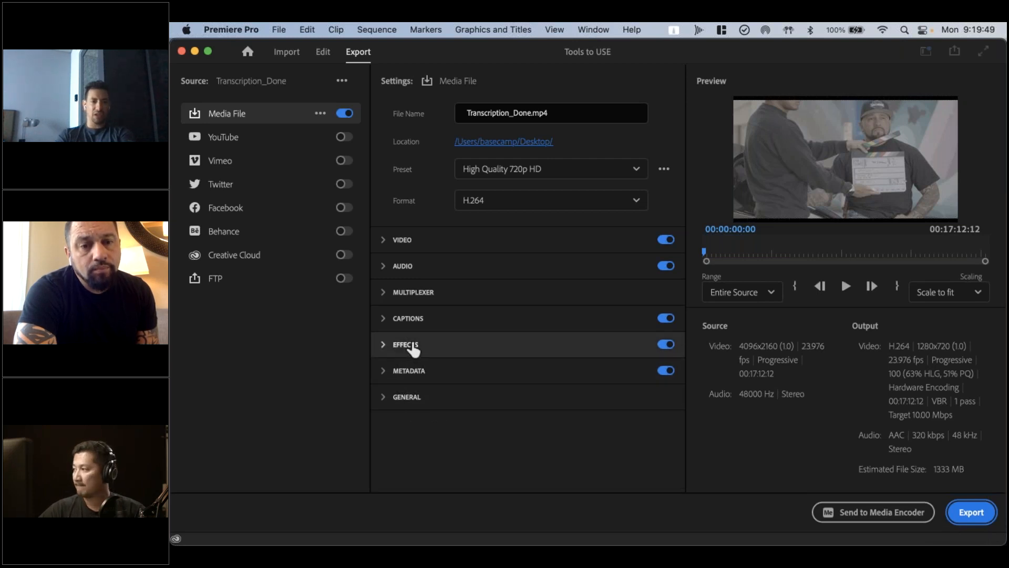
{"action": "left_click", "coordinate": [414, 246]}
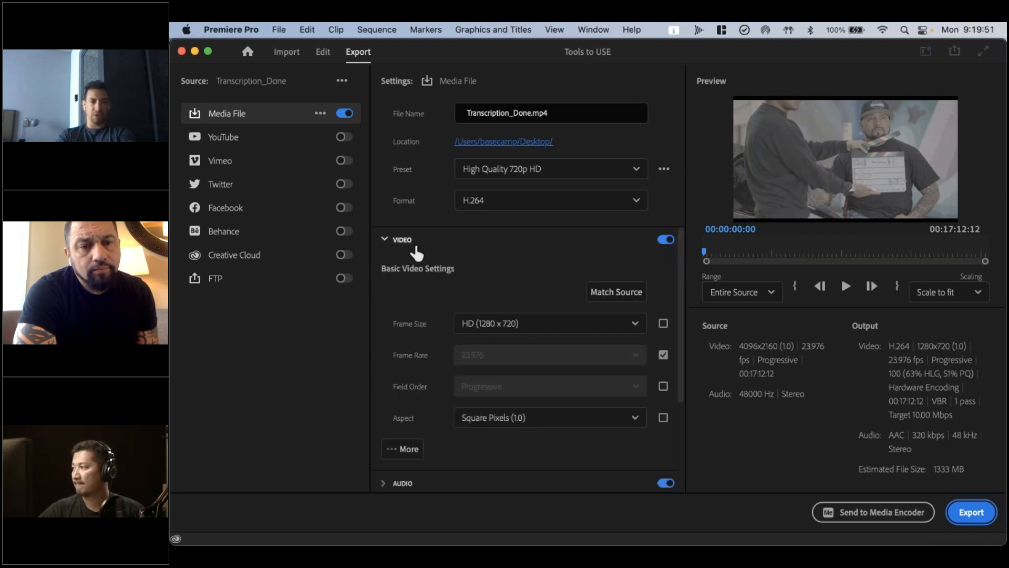
{"action": "scroll", "coordinate": [405, 321], "scroll_direction": "down", "scroll_amount": 3}
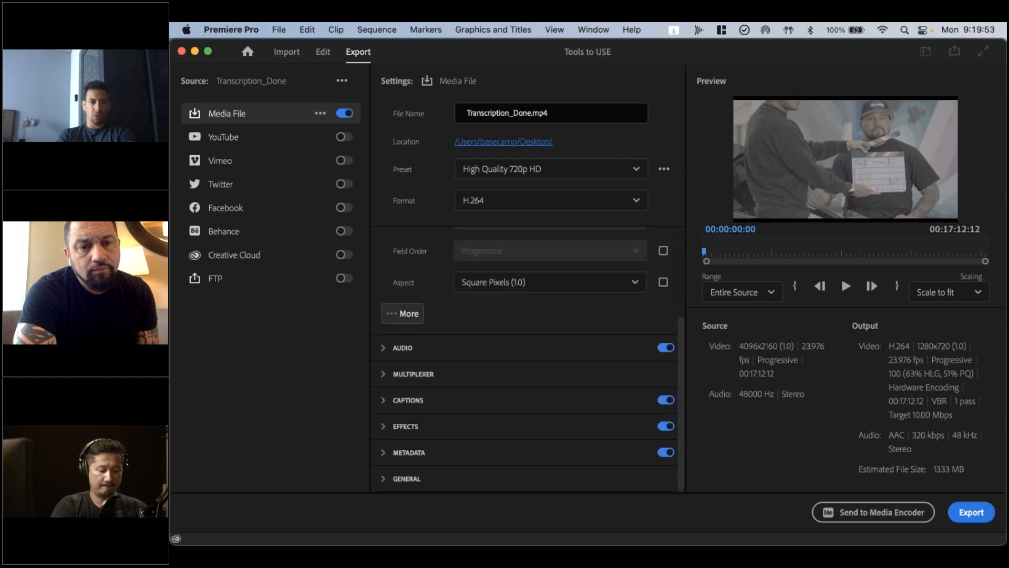
{"action": "left_click", "coordinate": [406, 316]}
{"action": "scroll", "coordinate": [435, 354], "scroll_direction": "down", "scroll_amount": 5}
{"action": "scroll", "coordinate": [435, 356], "scroll_direction": "down", "scroll_amount": 8}
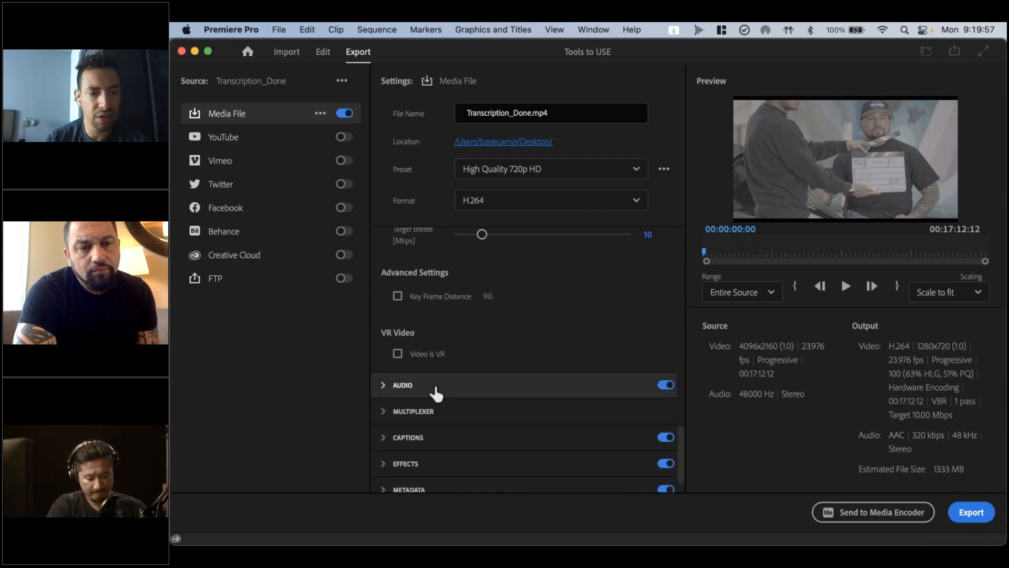
Enable Image Overlay in the export effects and view its choices for the applied image
{"action": "scroll", "coordinate": [434, 392], "scroll_direction": "down", "scroll_amount": 1}
{"action": "left_click", "coordinate": [419, 429]}
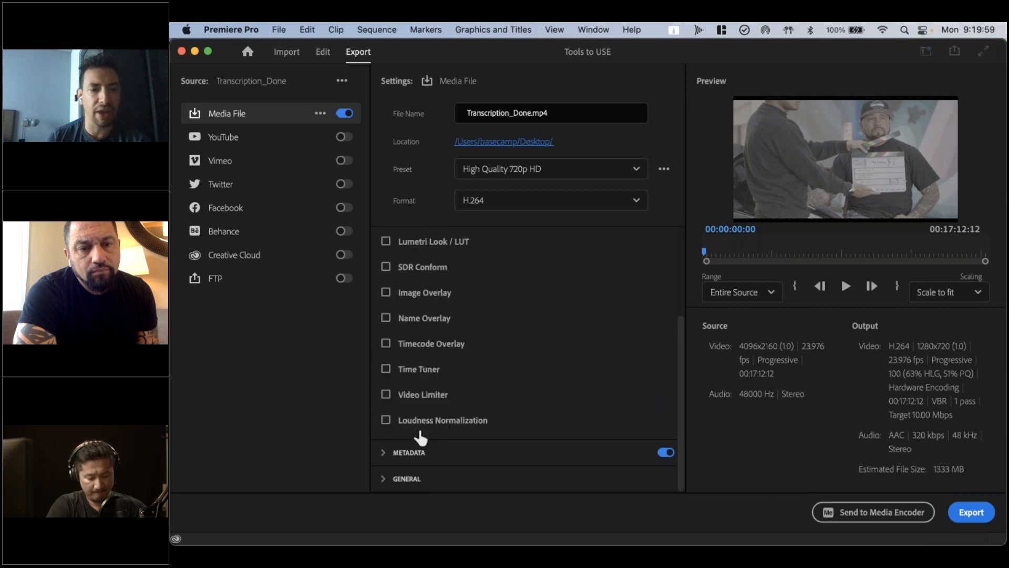
{"action": "left_click", "coordinate": [386, 292]}
{"action": "left_click", "coordinate": [547, 323]}
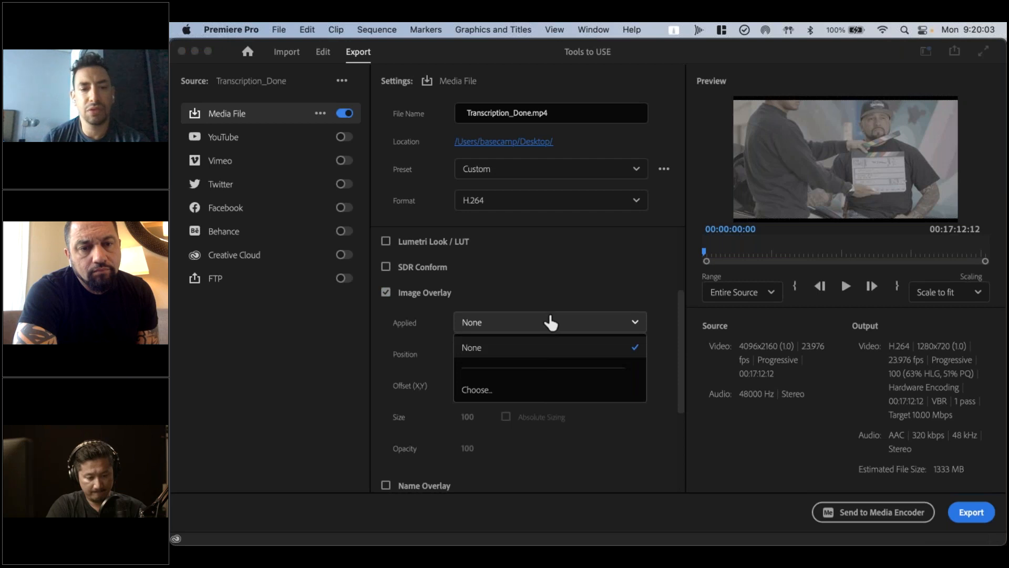
{"action": "left_click", "coordinate": [549, 295]}
{"action": "scroll", "coordinate": [416, 408], "scroll_direction": "down", "scroll_amount": 5}
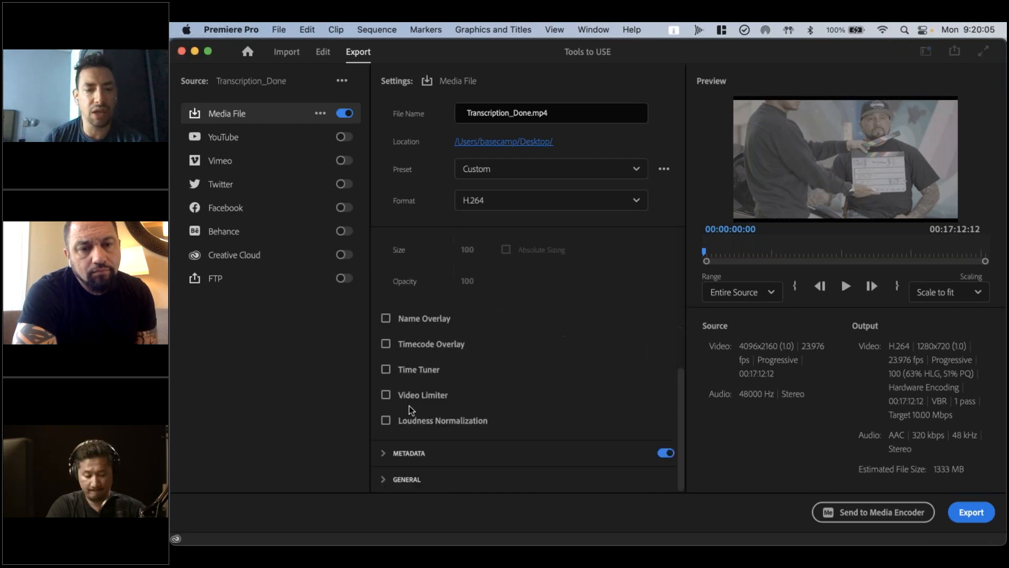
Enable Name Overlay for the export and look over its file name format choices and its prefix and suffix fields
{"action": "left_click", "coordinate": [386, 318]}
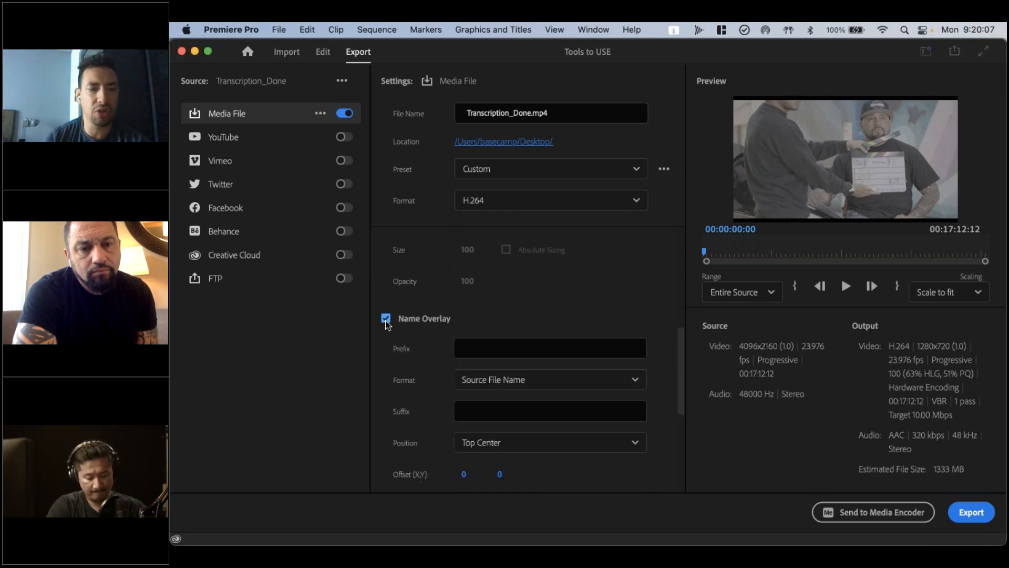
{"action": "left_click", "coordinate": [572, 382]}
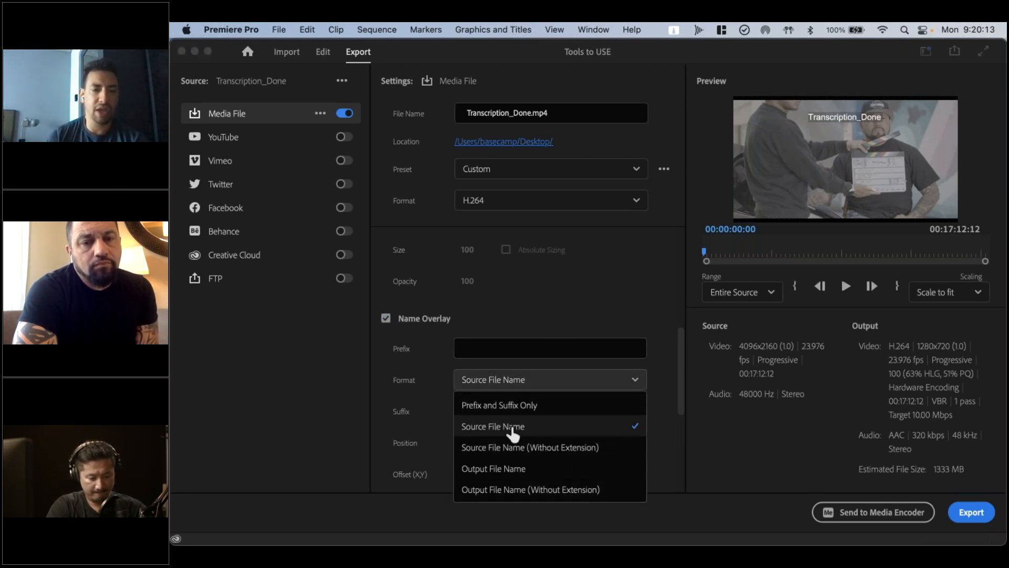
{"action": "left_click", "coordinate": [441, 374]}
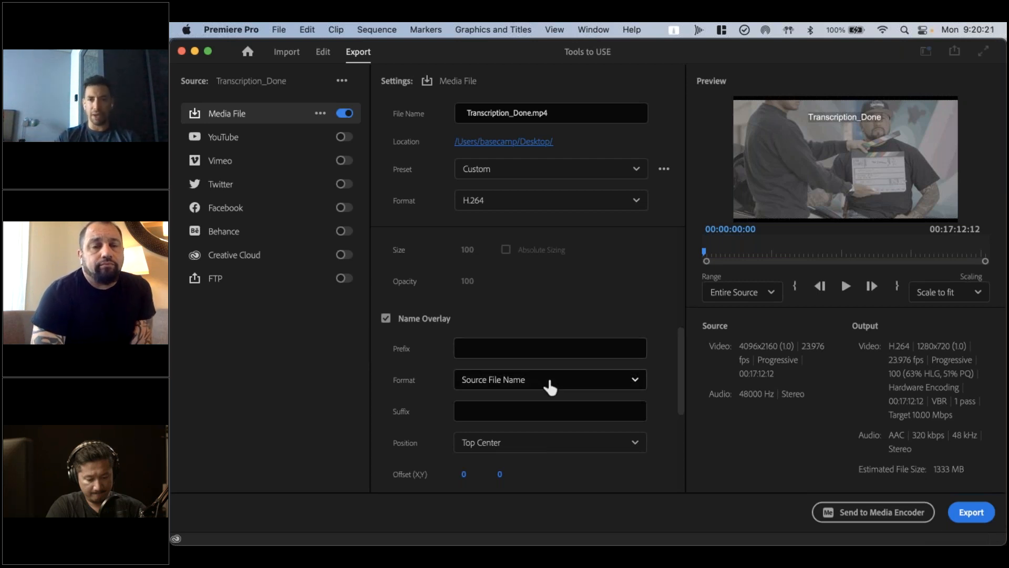
{"action": "left_click", "coordinate": [500, 388]}
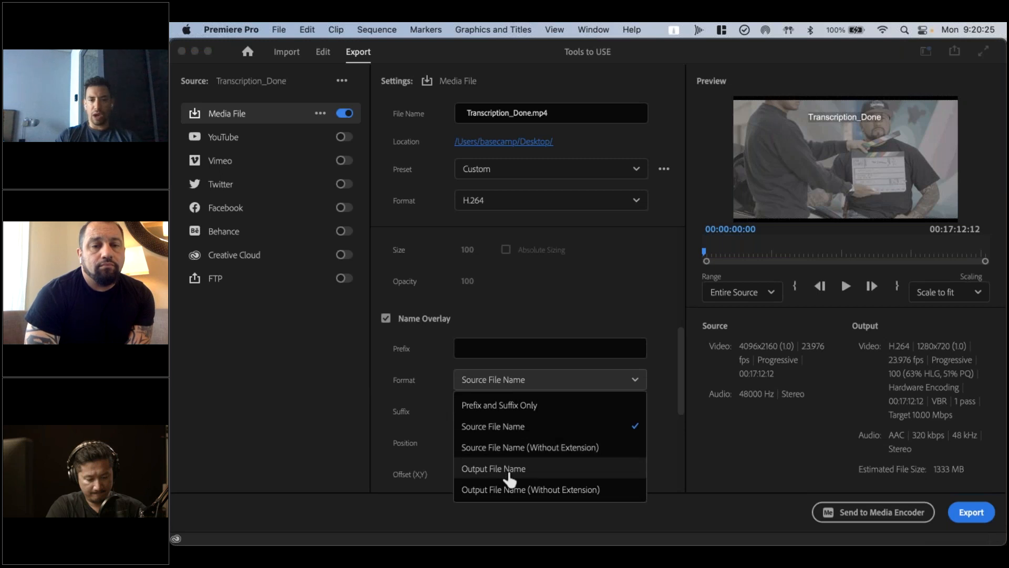
{"action": "left_click", "coordinate": [404, 413]}
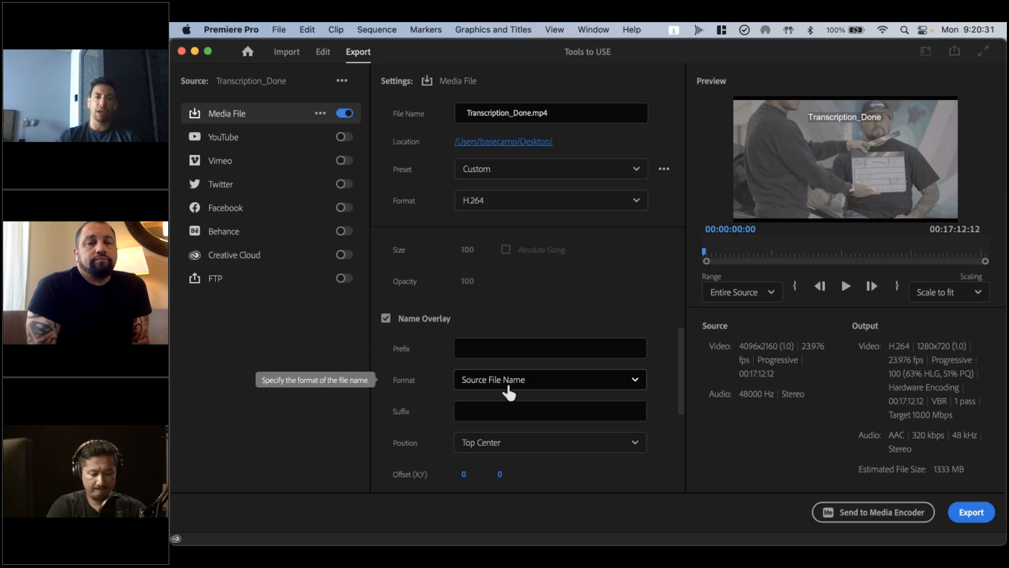
{"action": "left_click", "coordinate": [518, 348]}
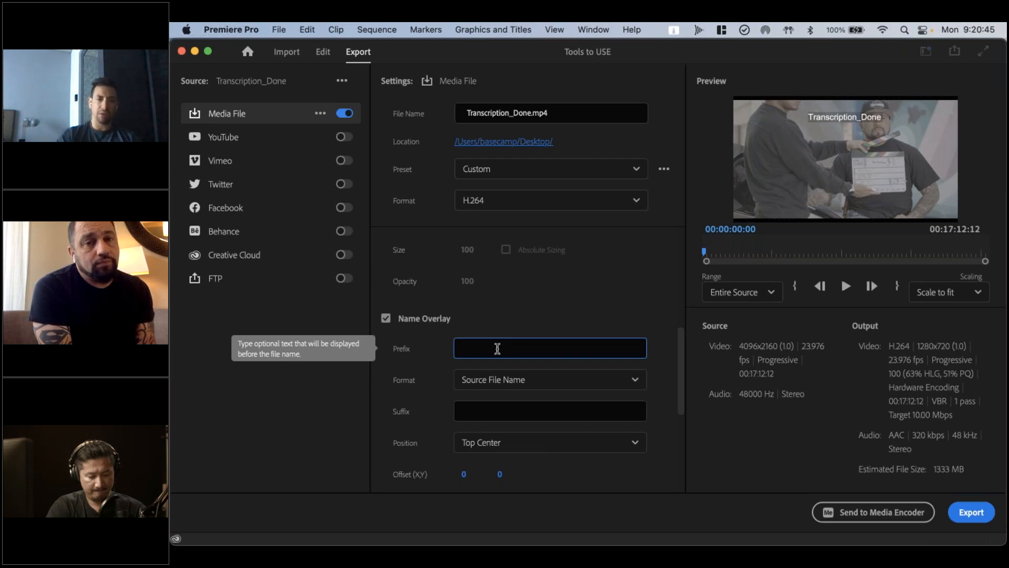
{"action": "left_click", "coordinate": [504, 417]}
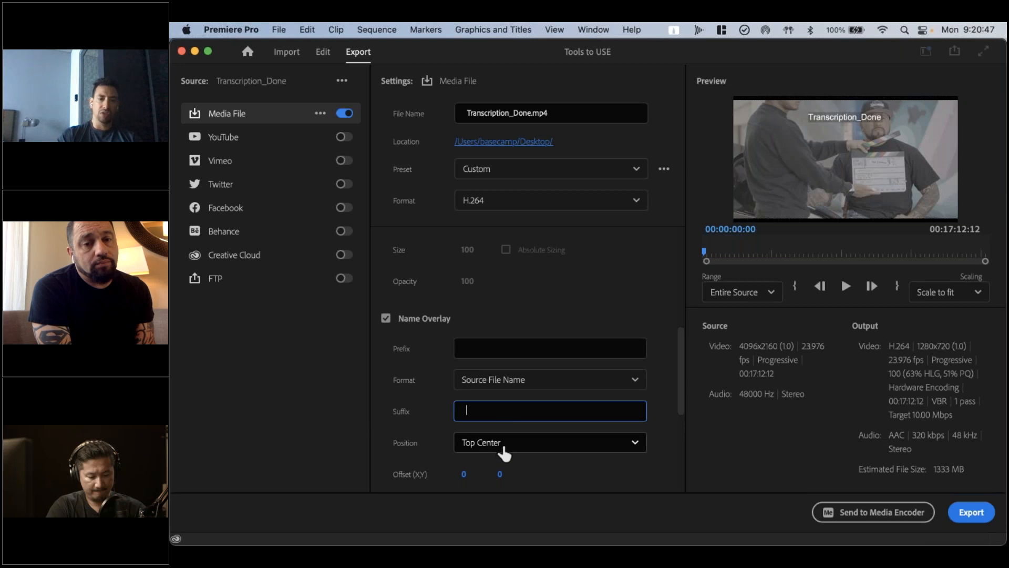
Enable Timecode Overlay for the export and set its position to Center
{"action": "scroll", "coordinate": [426, 431], "scroll_direction": "down", "scroll_amount": 5}
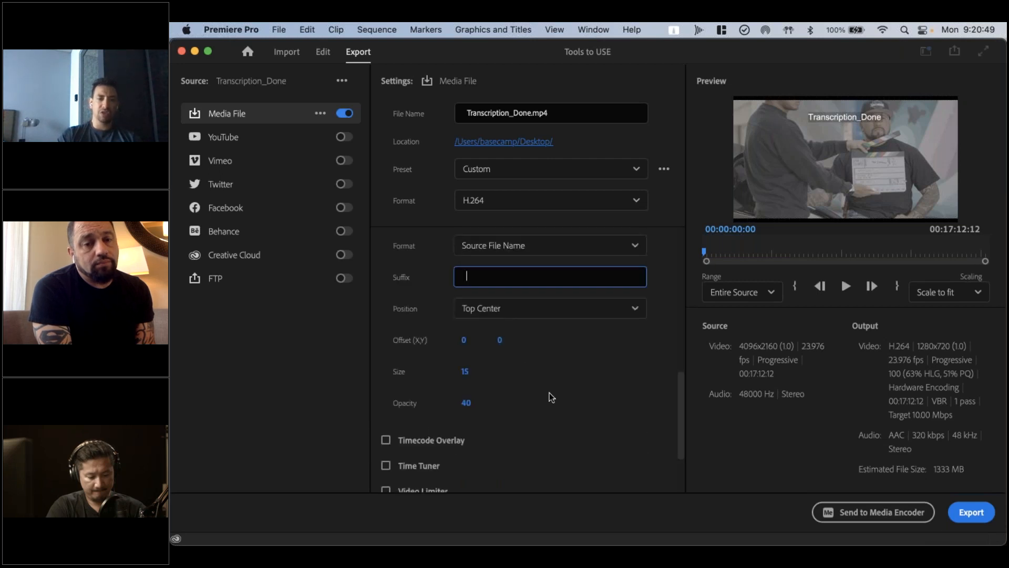
{"action": "left_click", "coordinate": [386, 440]}
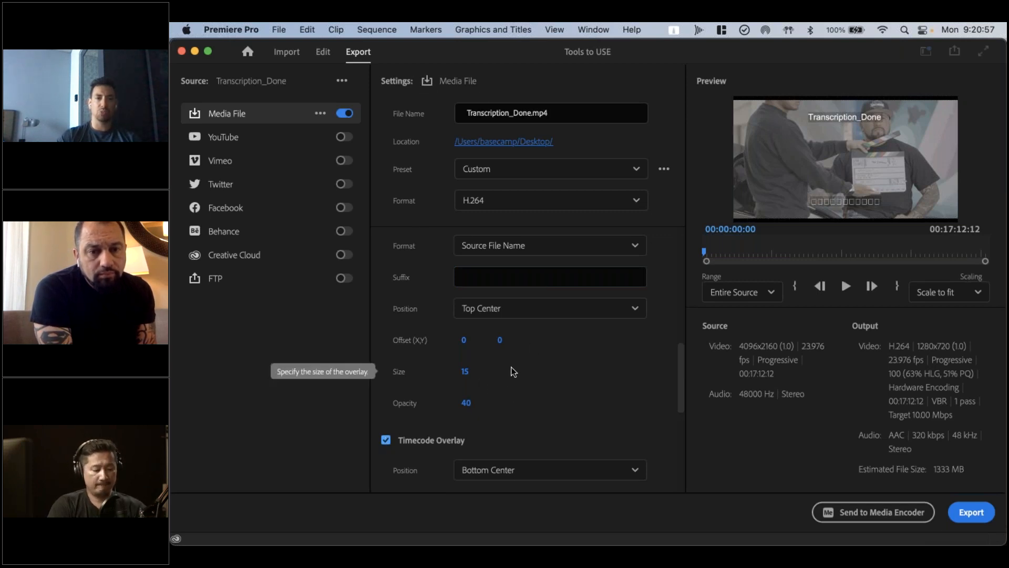
{"action": "scroll", "coordinate": [520, 428], "scroll_direction": "down", "scroll_amount": 4}
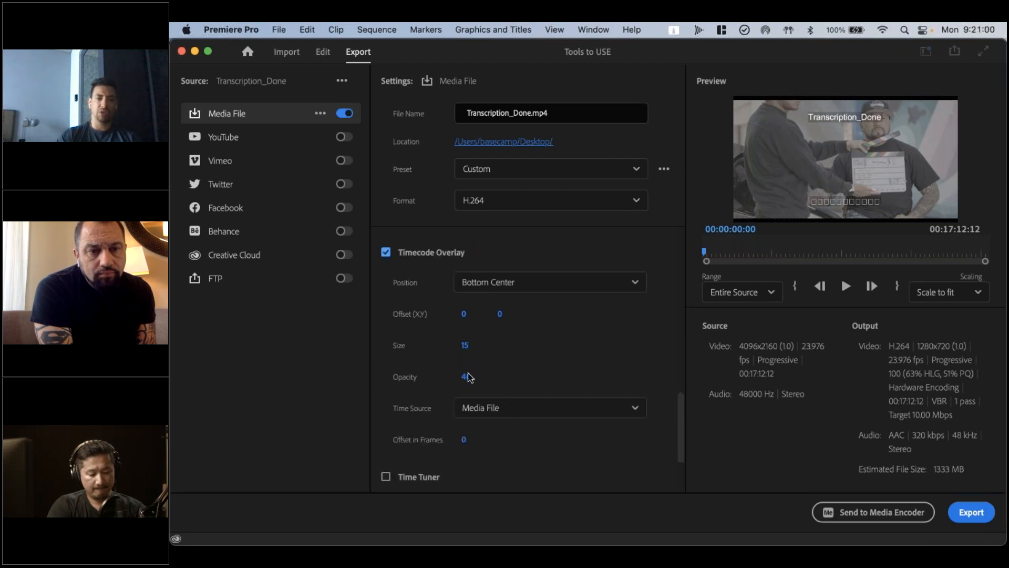
{"action": "left_click", "coordinate": [570, 286]}
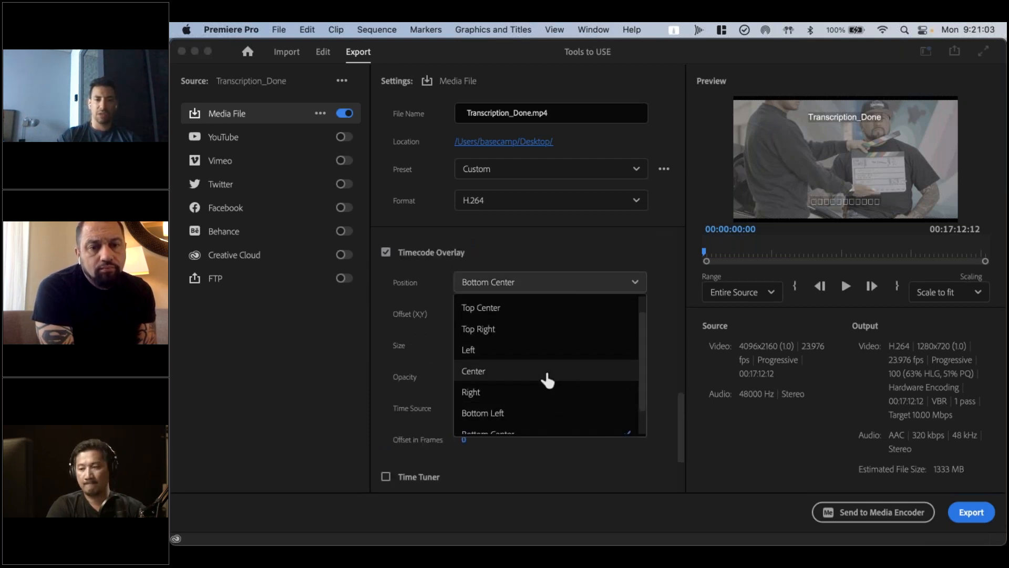
{"action": "left_click", "coordinate": [547, 374]}
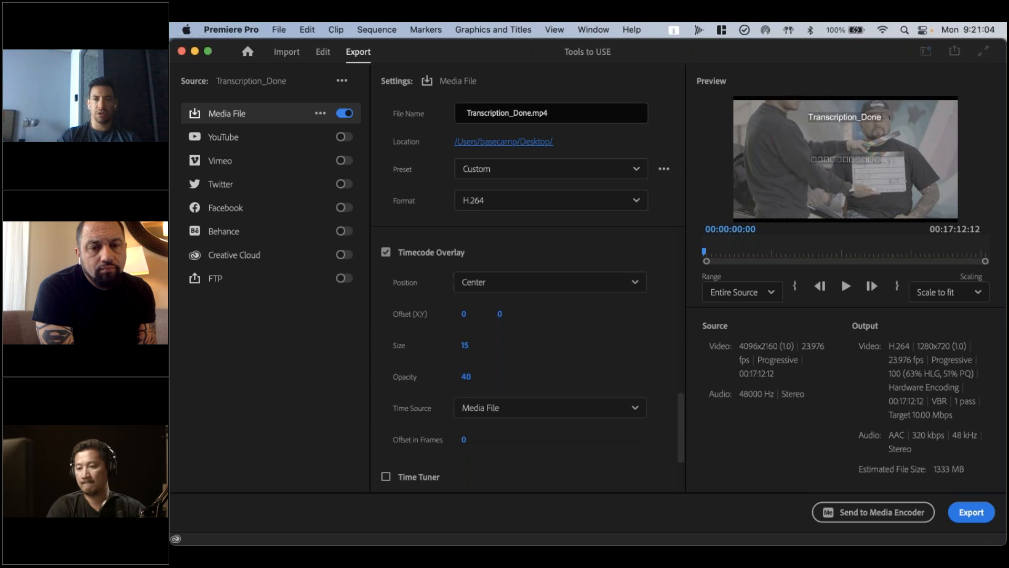
Set the timecode overlay's time source to Generate Timecode and its format to 24 fps Timecode
{"action": "left_click", "coordinate": [516, 419]}
{"action": "left_click", "coordinate": [497, 454]}
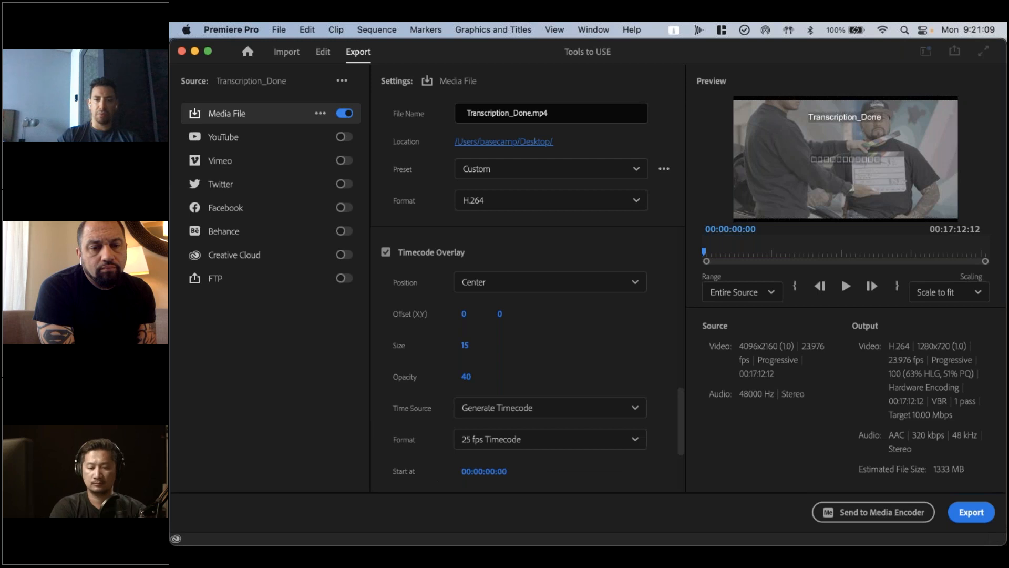
{"action": "left_click", "coordinate": [543, 444]}
{"action": "scroll", "coordinate": [534, 473], "scroll_direction": "down", "scroll_amount": 1}
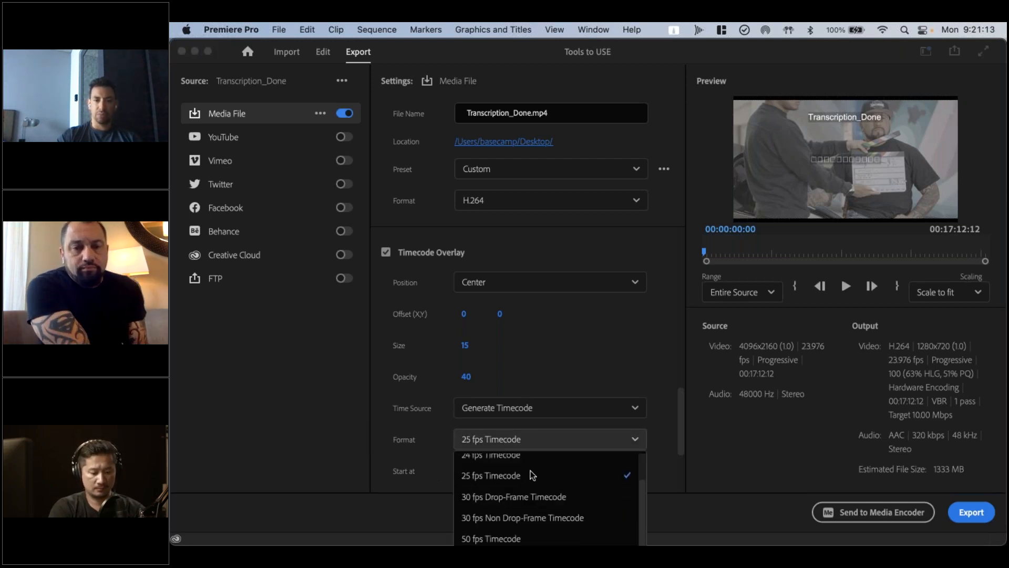
{"action": "scroll", "coordinate": [525, 500], "scroll_direction": "up", "scroll_amount": 1}
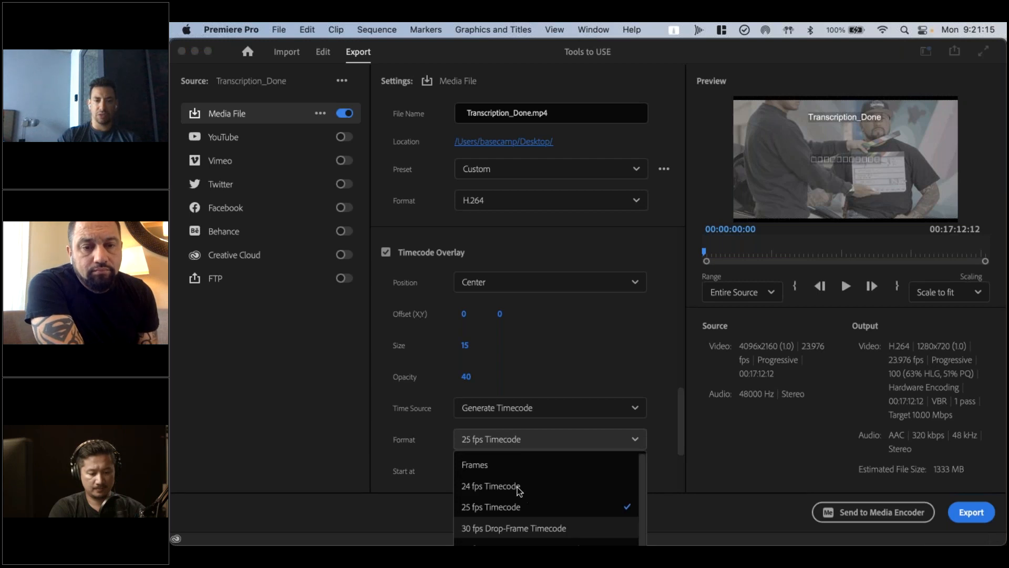
{"action": "left_click", "coordinate": [505, 485]}
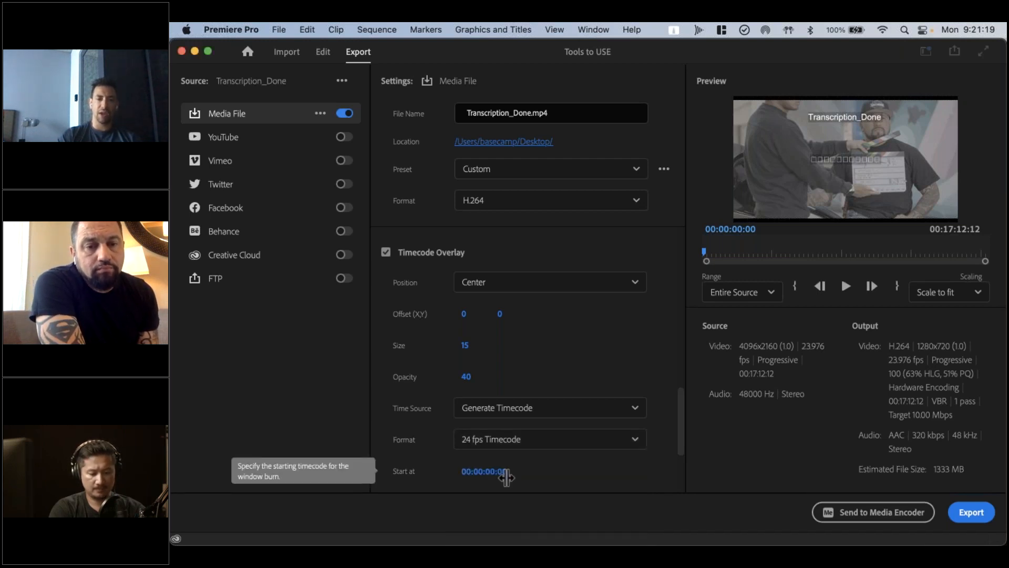
View the range of frame-rate formats offered for the generated timecode
{"action": "left_click", "coordinate": [515, 447]}
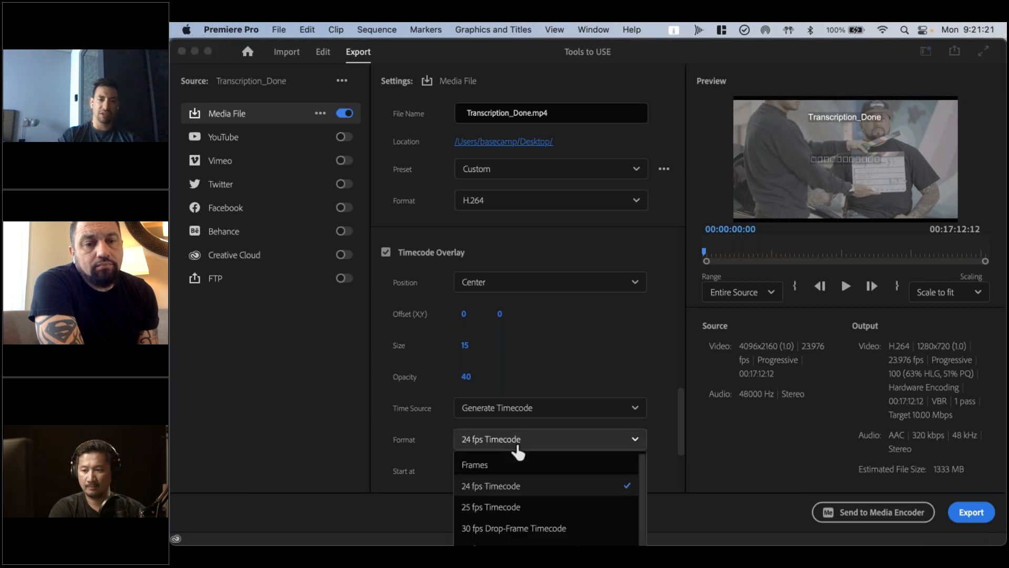
{"action": "scroll", "coordinate": [507, 478], "scroll_direction": "down", "scroll_amount": 2}
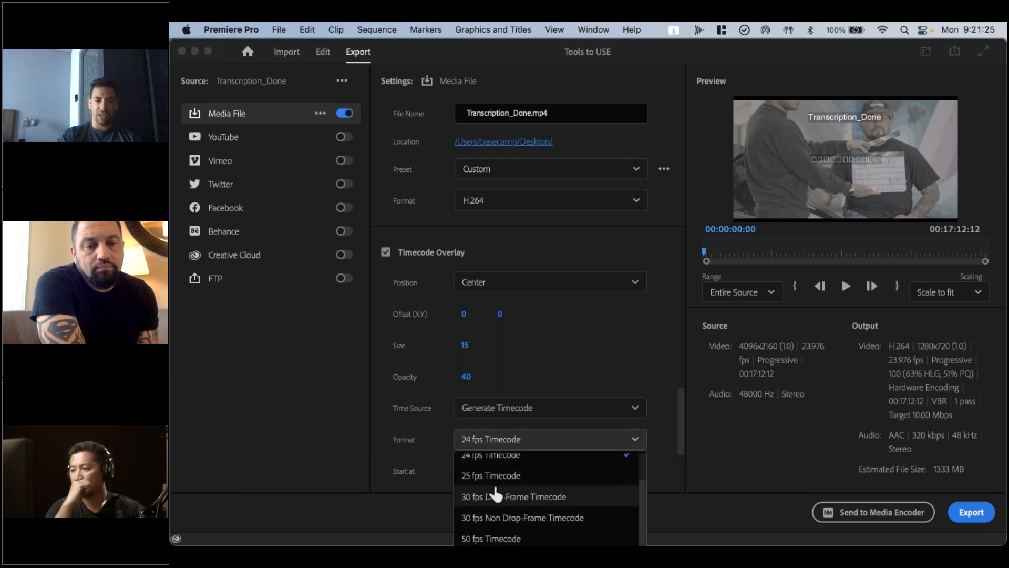
{"action": "scroll", "coordinate": [500, 490], "scroll_direction": "up", "scroll_amount": 2}
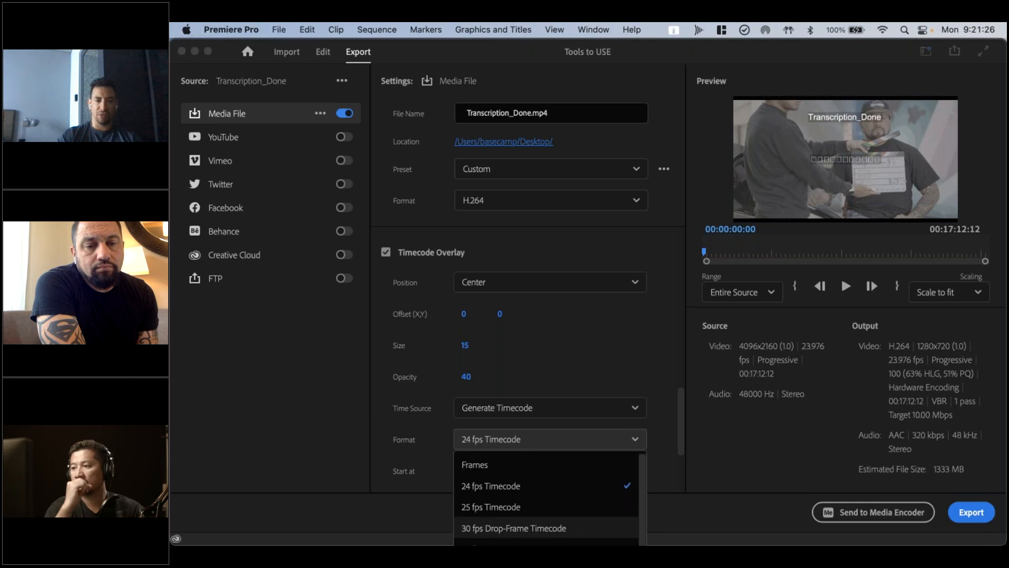
{"action": "left_click", "coordinate": [422, 479]}
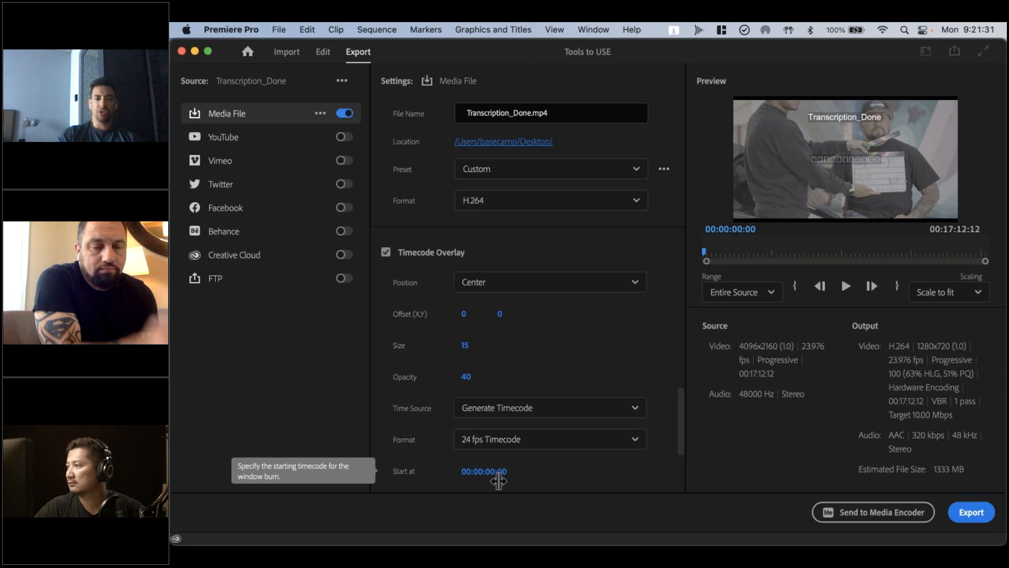
Raise the timecode overlay's opacity to 96 and set its position to Bottom Left
{"action": "left_click_drag", "start_coordinate": [464, 378], "coordinate": [514, 381]}
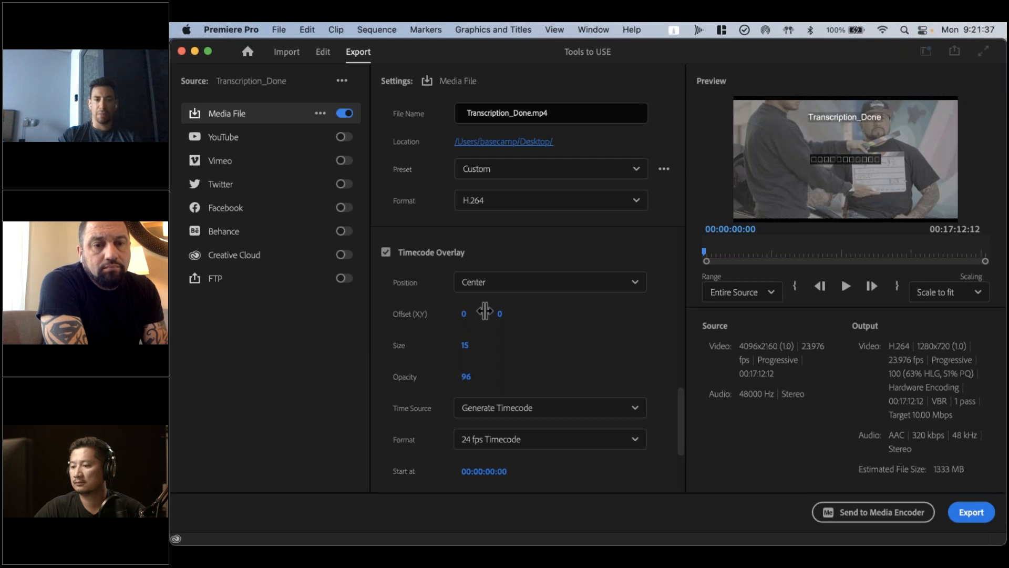
{"action": "left_click", "coordinate": [511, 294]}
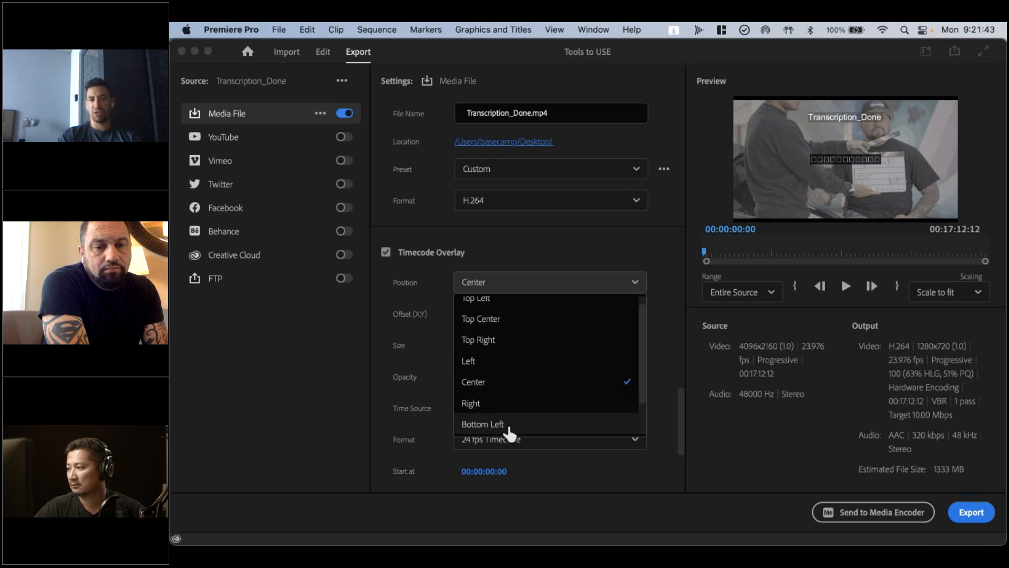
{"action": "left_click", "coordinate": [508, 425]}
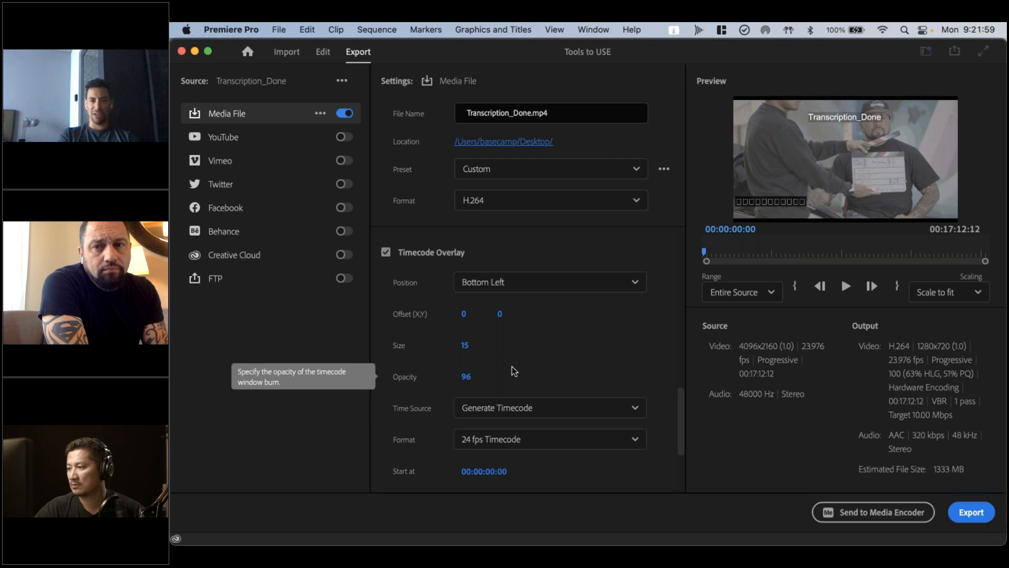
Set the generated timecode overlay's start time to 00:01:00:00
{"action": "left_click", "coordinate": [486, 469]}
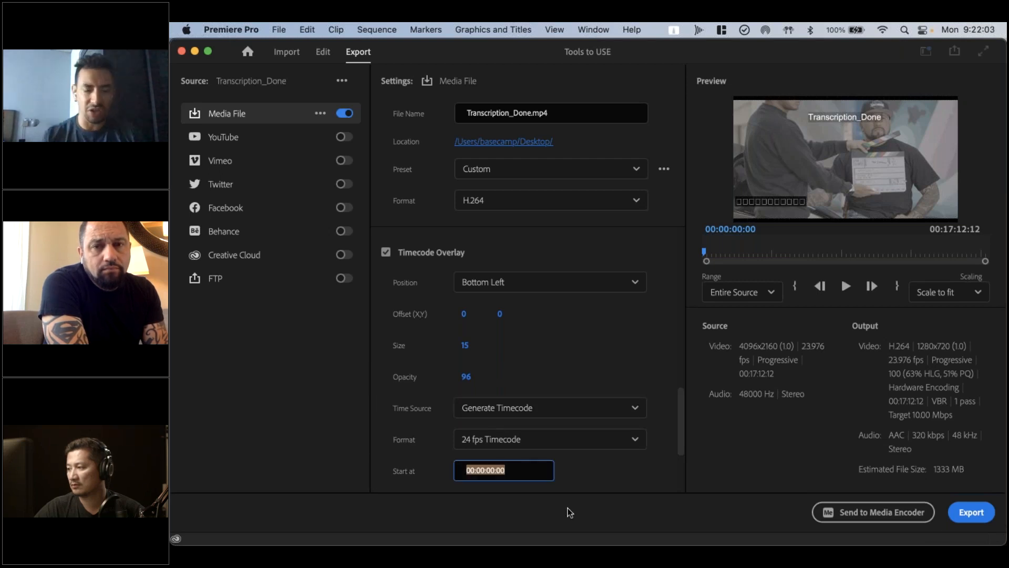
{"action": "key", "text": "Left"}
{"action": "key", "text": "Right"}
{"action": "key", "text": "Right"}
{"action": "key", "text": "Right"}
{"action": "key", "text": "Right"}
{"action": "key", "text": "shift+Right"}
{"action": "type", "text": "1"}
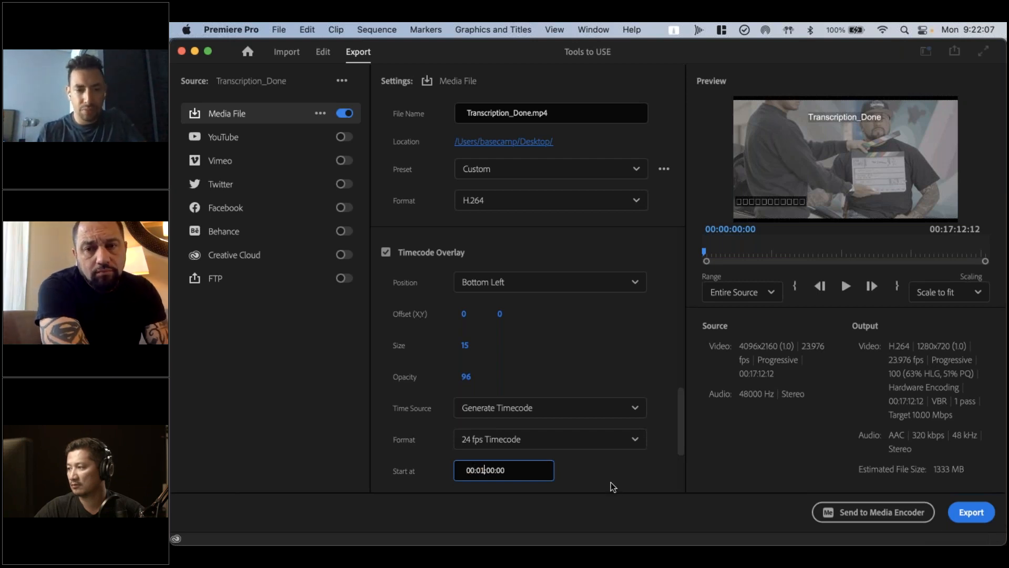
{"action": "key", "text": "Return"}
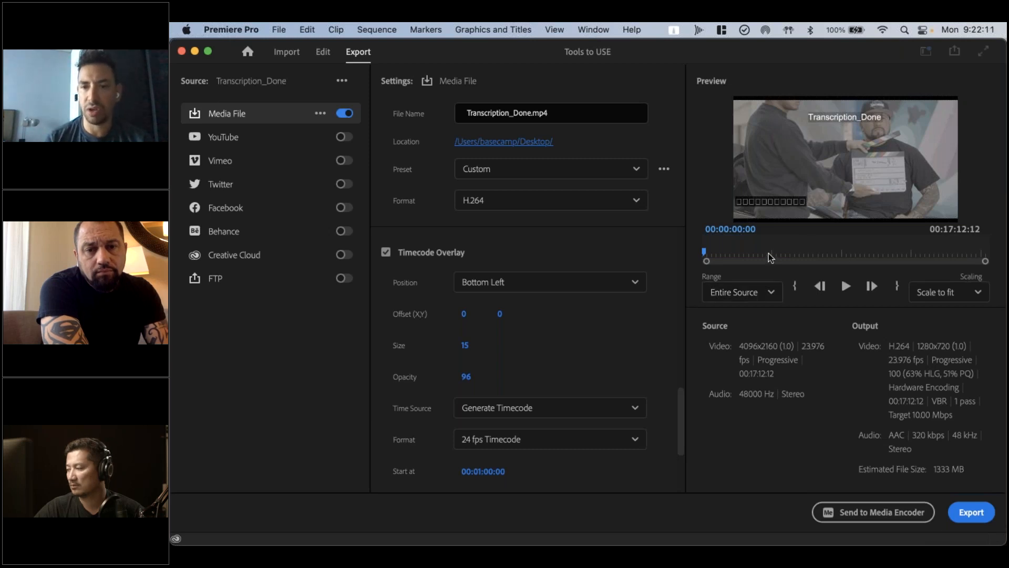
Preview the export at 00:05:52:23 and set the timecode overlay's time source to Media File
{"action": "left_click_drag", "start_coordinate": [769, 257], "coordinate": [797, 253]}
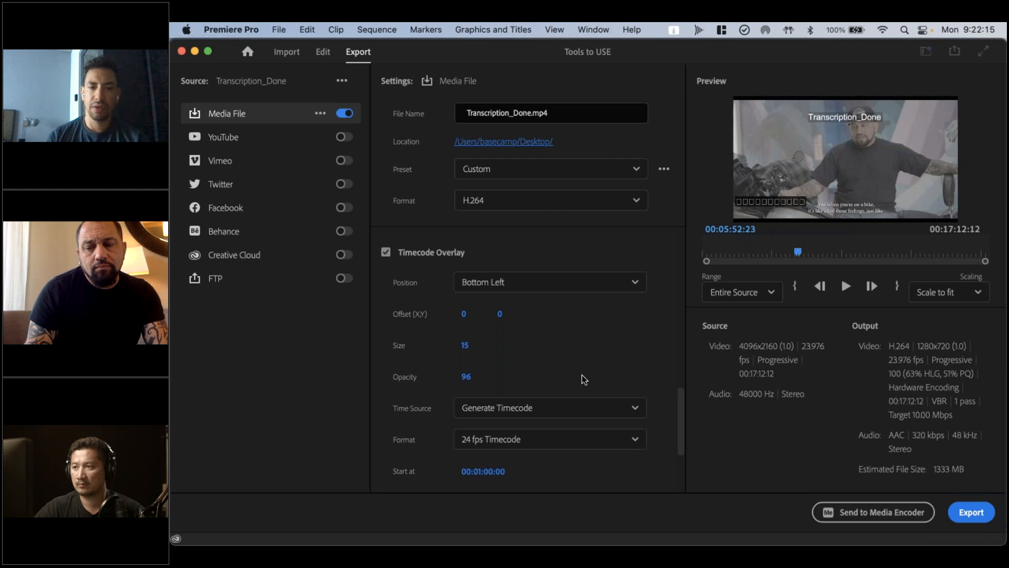
{"action": "left_click", "coordinate": [515, 411]}
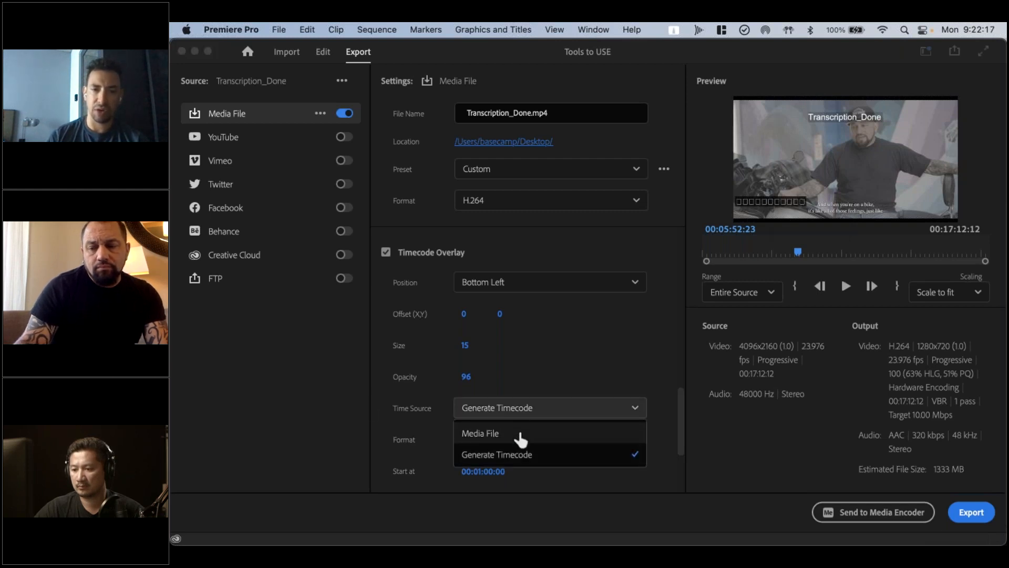
{"action": "left_click", "coordinate": [521, 436]}
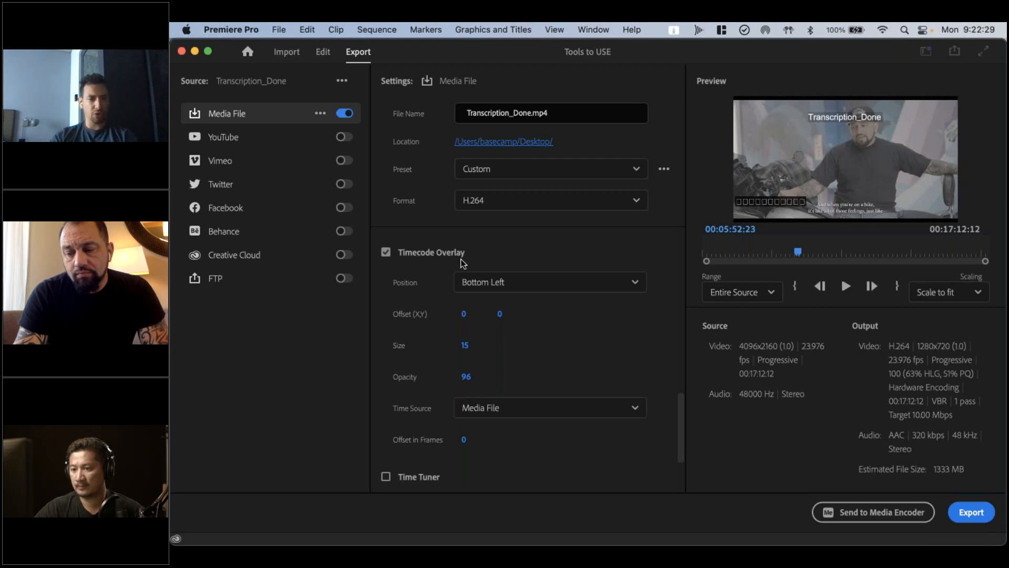
Enable Lumetri Look / LUT for the export, view the looks on offer, and collapse the Effects settings
{"action": "scroll", "coordinate": [446, 371], "scroll_direction": "down", "scroll_amount": 3}
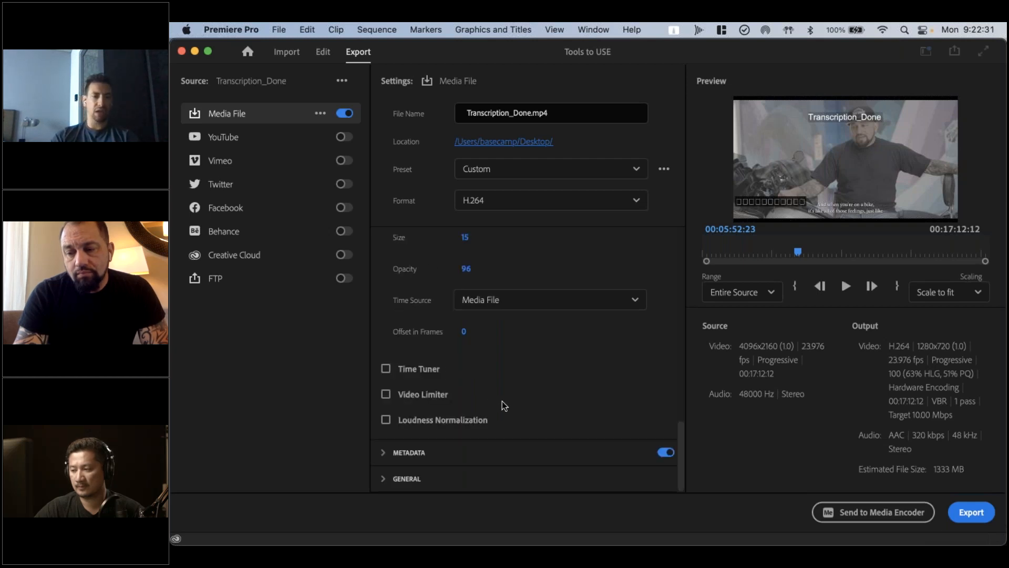
{"action": "scroll", "coordinate": [507, 411], "scroll_direction": "up", "scroll_amount": 5}
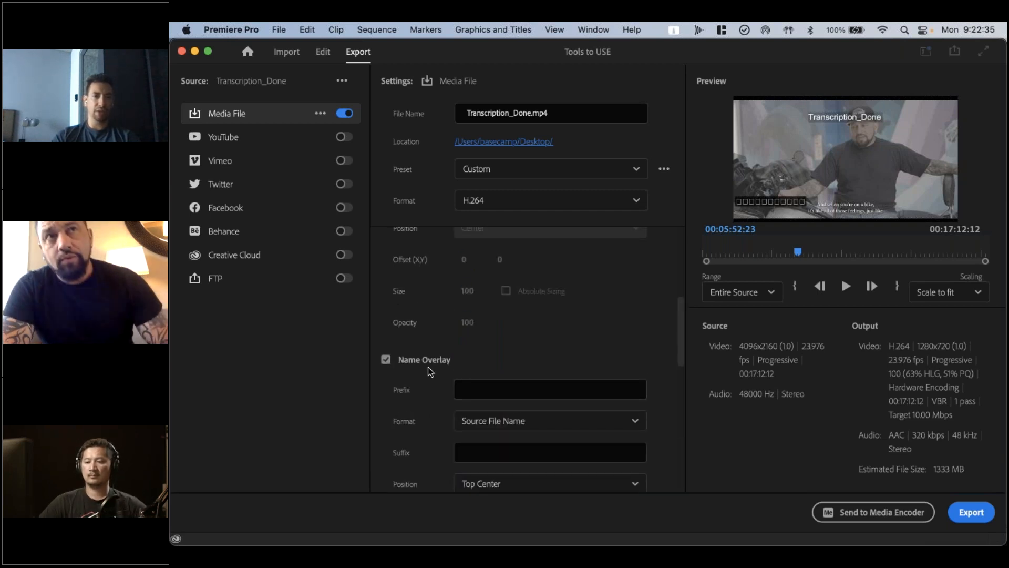
{"action": "scroll", "coordinate": [427, 367], "scroll_direction": "up", "scroll_amount": 5}
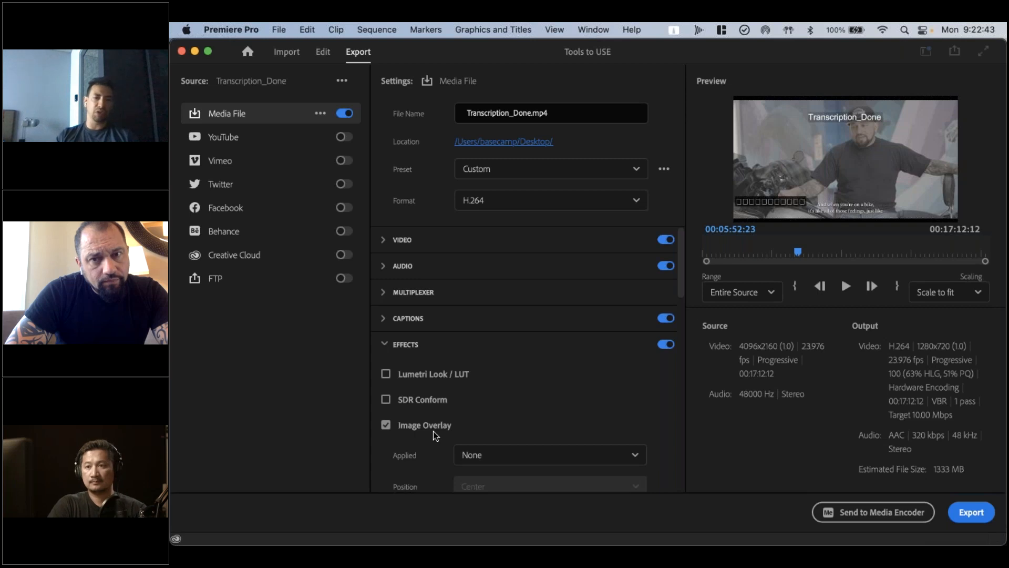
{"action": "left_click", "coordinate": [389, 376]}
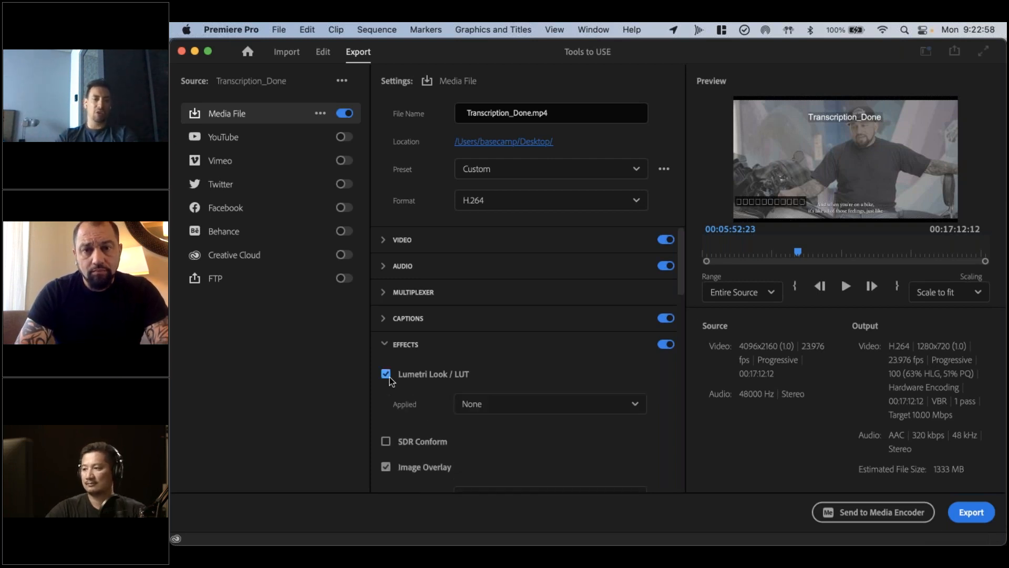
{"action": "left_click", "coordinate": [496, 404]}
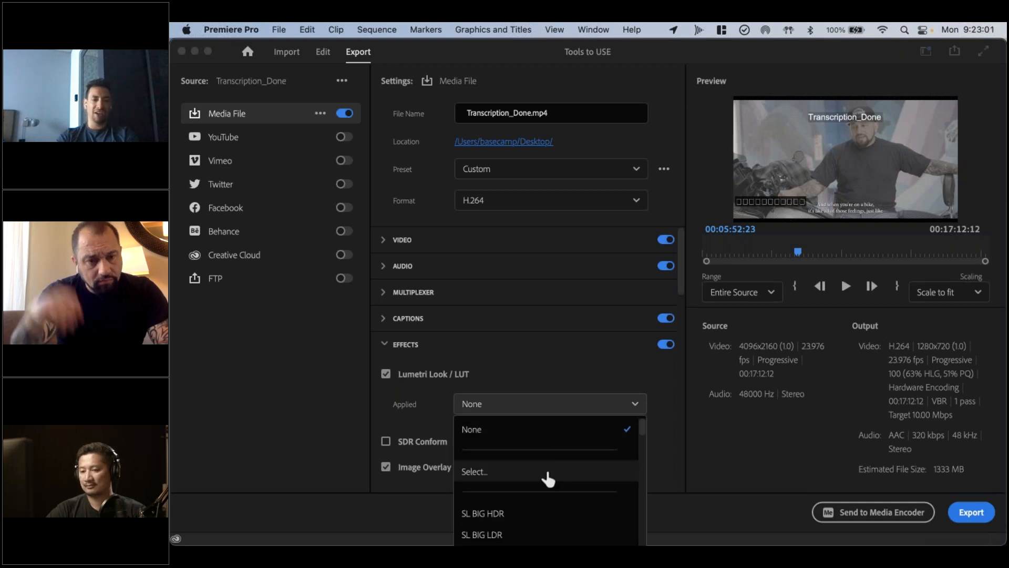
{"action": "left_click", "coordinate": [475, 381]}
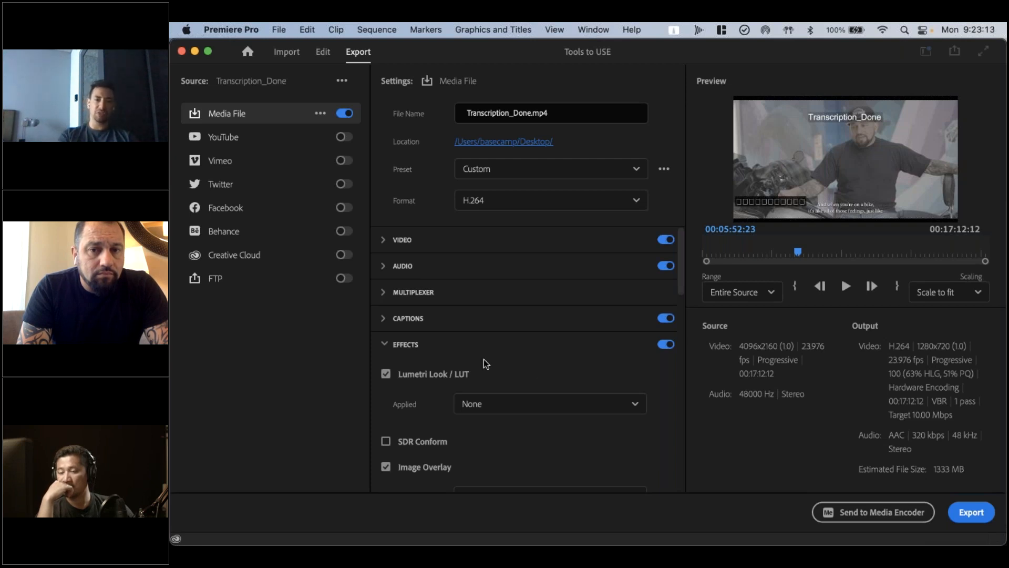
{"action": "left_click", "coordinate": [412, 344]}
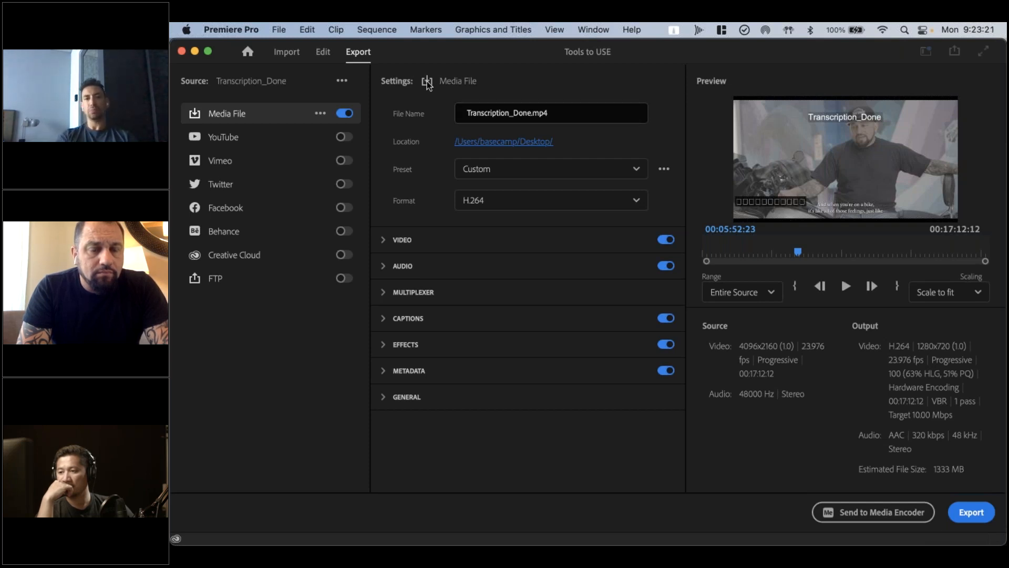
View the options for saving and importing export presets and the list of available presets
{"action": "left_click", "coordinate": [664, 169]}
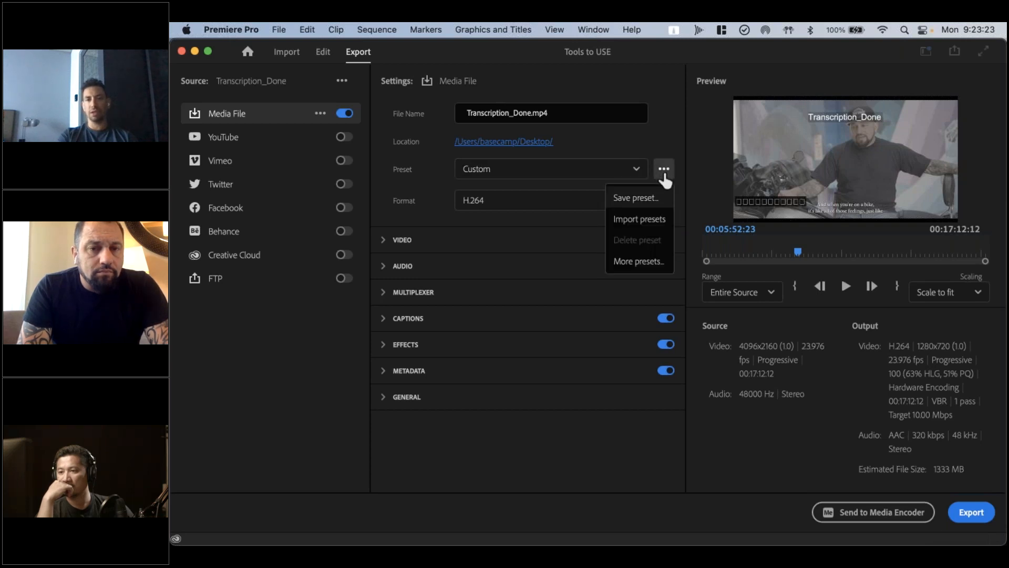
{"action": "left_click", "coordinate": [615, 147]}
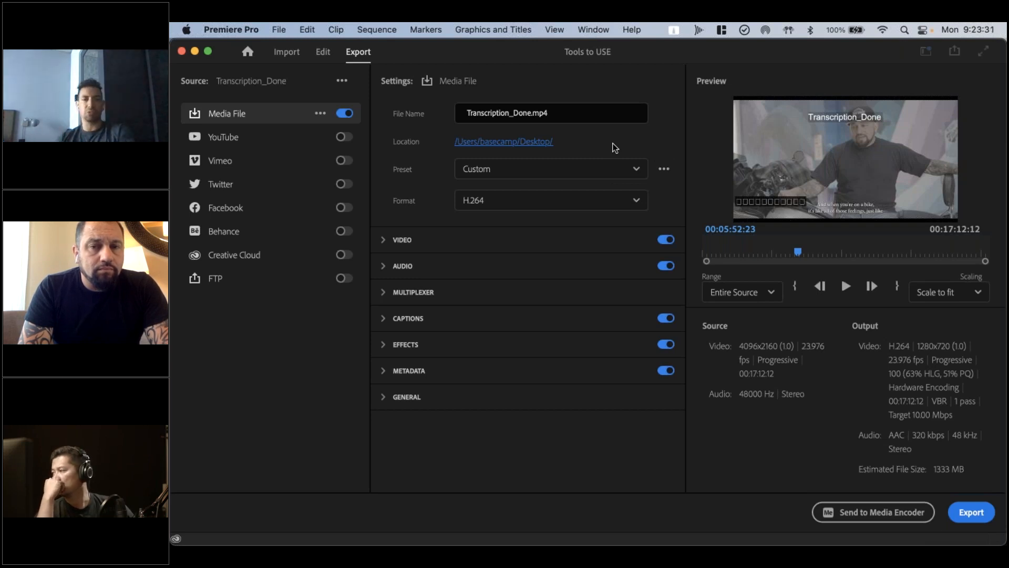
{"action": "left_click", "coordinate": [601, 169]}
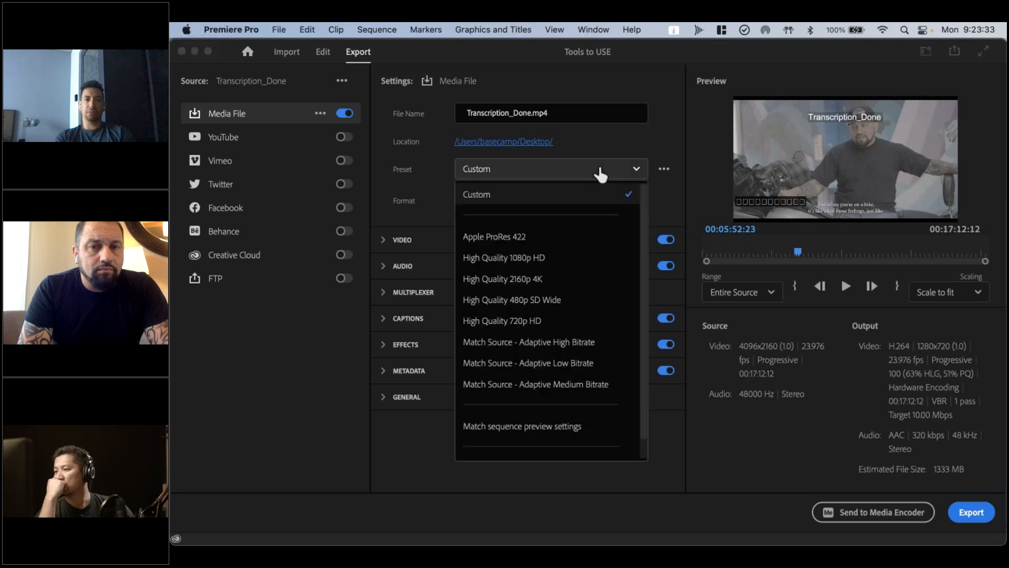
{"action": "left_click", "coordinate": [600, 151]}
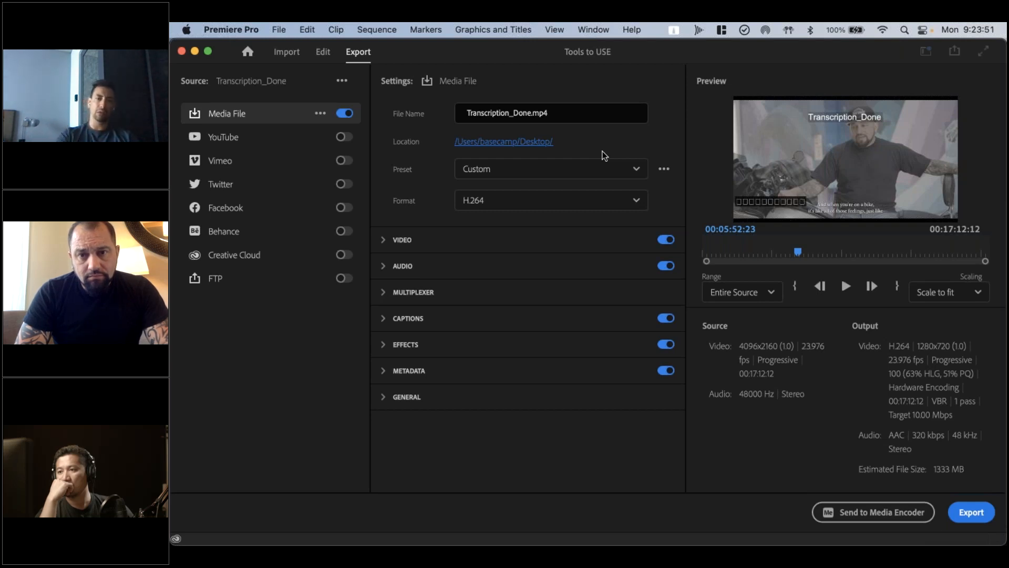
Switch to DaVinci Resolve and enable Logo1 in the project's Data Burn-In
{"action": "key", "text": "super+Tab"}
{"action": "key", "text": "super+Tab"}
{"action": "key", "text": "super+Tab"}
{"action": "key", "text": "super+Tab"}
{"action": "key", "text": "super+Tab"}
{"action": "key", "text": "super+Tab"}
{"action": "key", "text": "super+Tab"}
{"action": "key", "text": "super+Tab"}
{"action": "left_click_drag", "start_coordinate": [423, 128], "coordinate": [643, 85]}
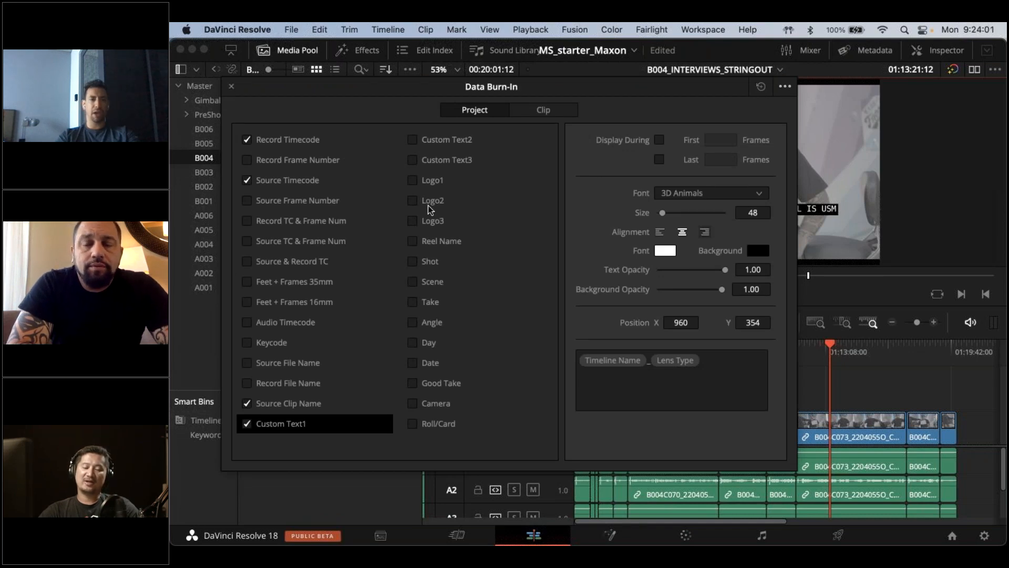
{"action": "left_click", "coordinate": [413, 180]}
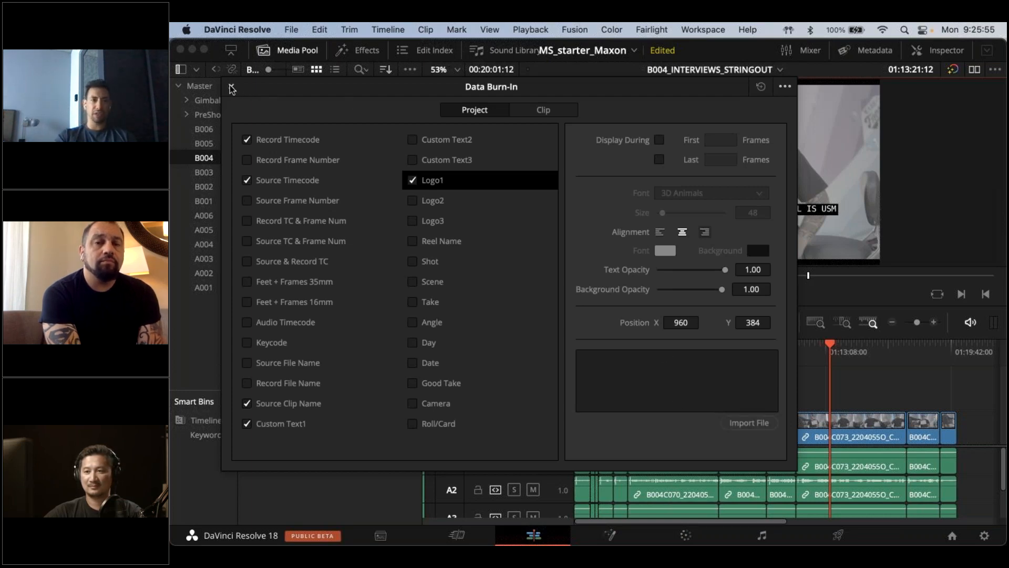
Move the Data Burn-In window clear of the viewer to inspect the burned-in text, and bring the window back
{"action": "mouse_move", "coordinate": [273, 95]}
{"action": "left_mouse_down"}
{"action": "mouse_move", "coordinate": [379, 341]}
{"action": "mouse_move", "coordinate": [423, 291]}
{"action": "left_mouse_up"}
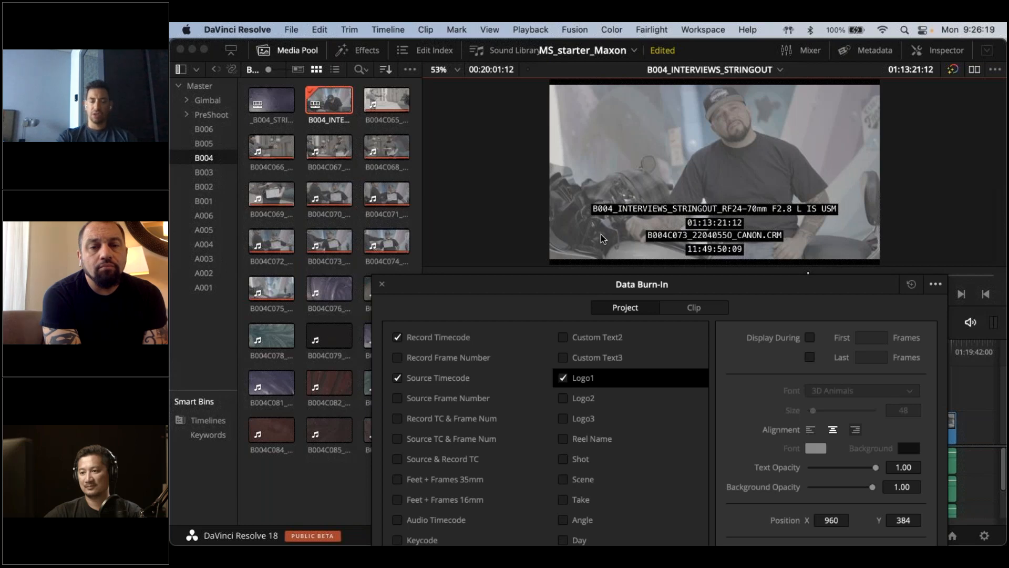
{"action": "mouse_move", "coordinate": [575, 283]}
{"action": "left_mouse_down"}
{"action": "mouse_move", "coordinate": [310, 102]}
{"action": "mouse_move", "coordinate": [321, 75]}
{"action": "left_mouse_up"}
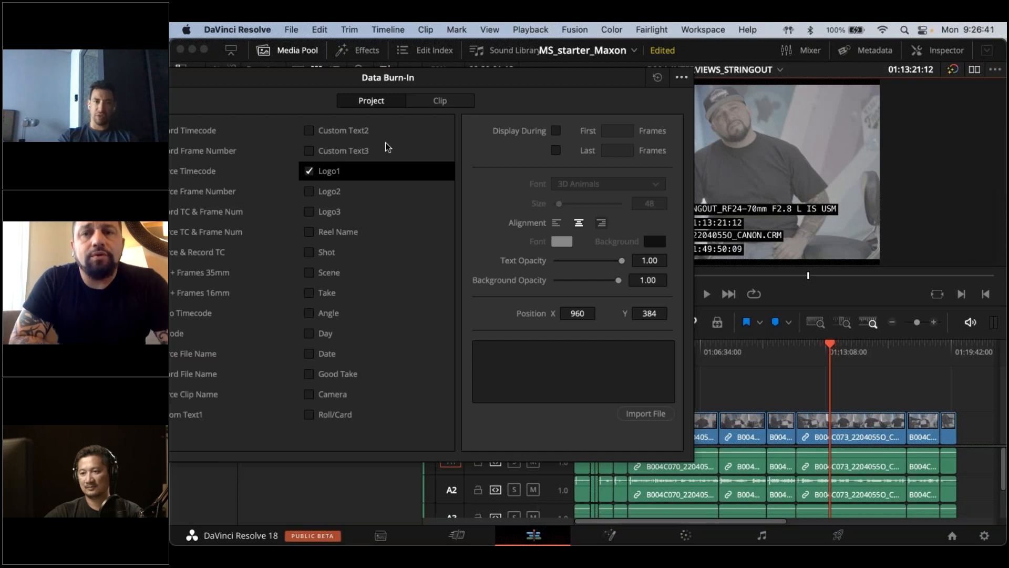
{"action": "mouse_move", "coordinate": [326, 83]}
{"action": "left_mouse_down"}
{"action": "mouse_move", "coordinate": [448, 106]}
{"action": "mouse_move", "coordinate": [365, 84]}
{"action": "mouse_move", "coordinate": [377, 93]}
{"action": "left_mouse_up"}
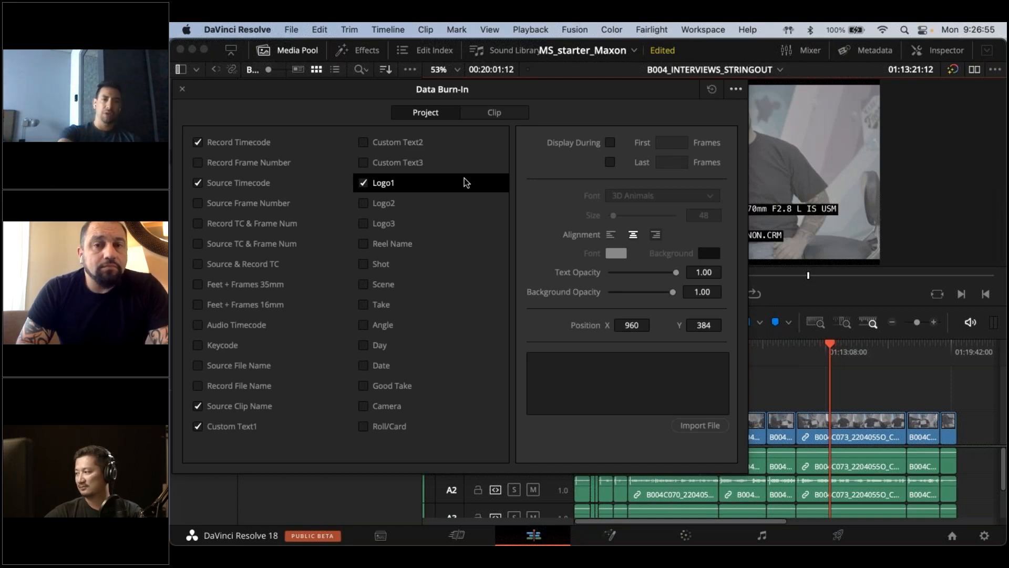
Switch to Premiere Pro, return to editing, and open the Transcription_Start sequence
{"action": "key", "text": "super+Tab"}
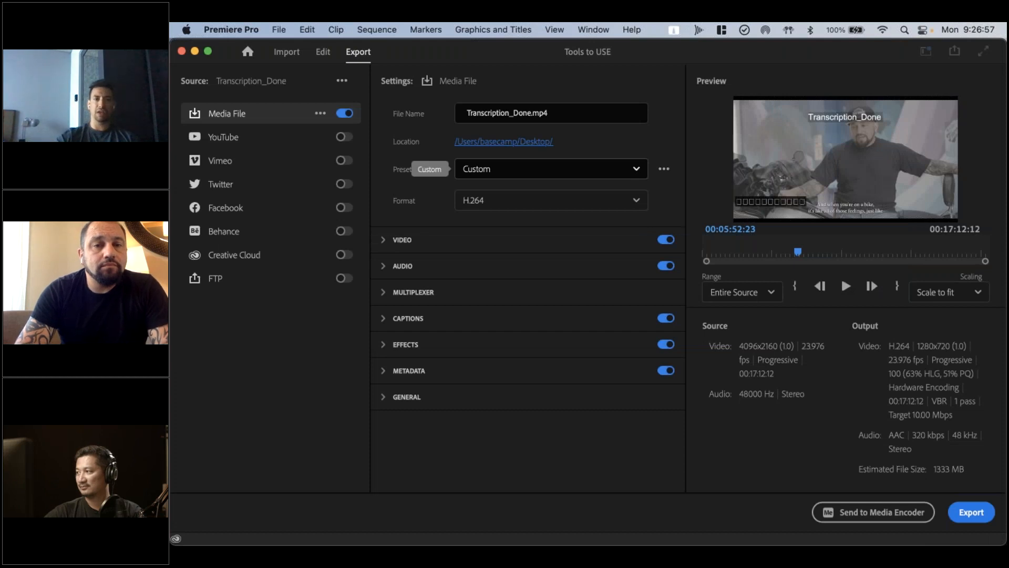
{"action": "left_click", "coordinate": [324, 51]}
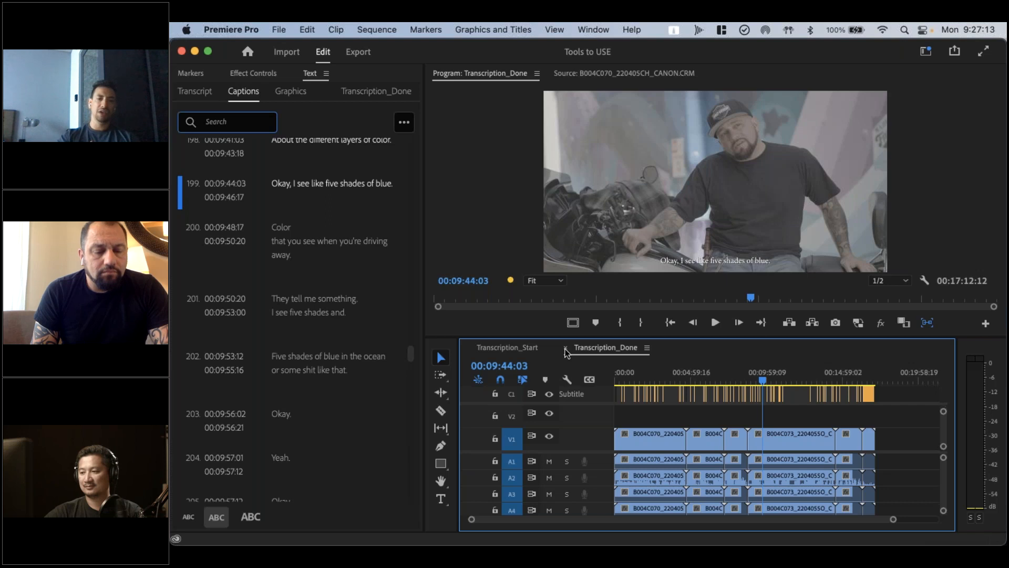
{"action": "left_click", "coordinate": [516, 350]}
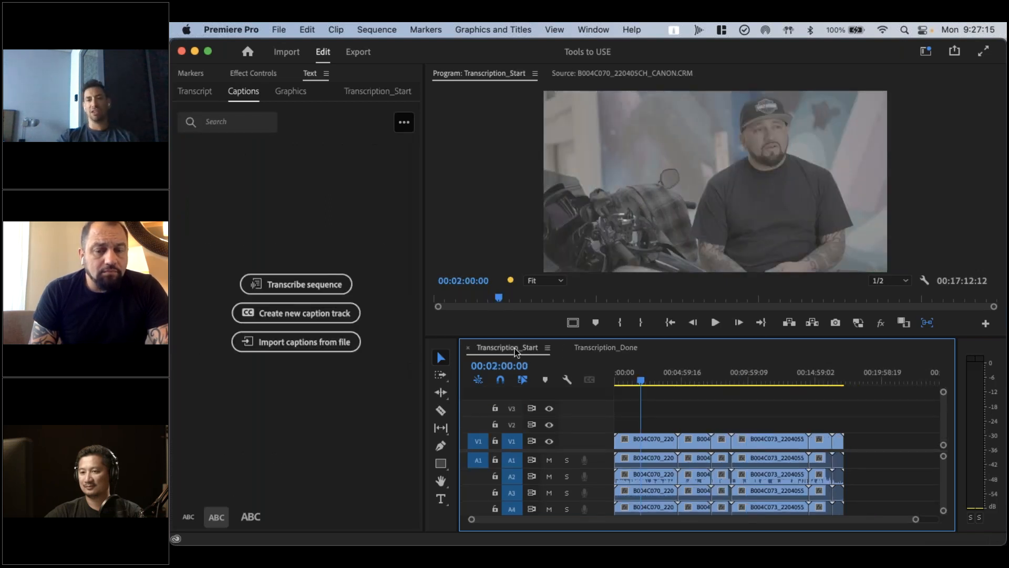
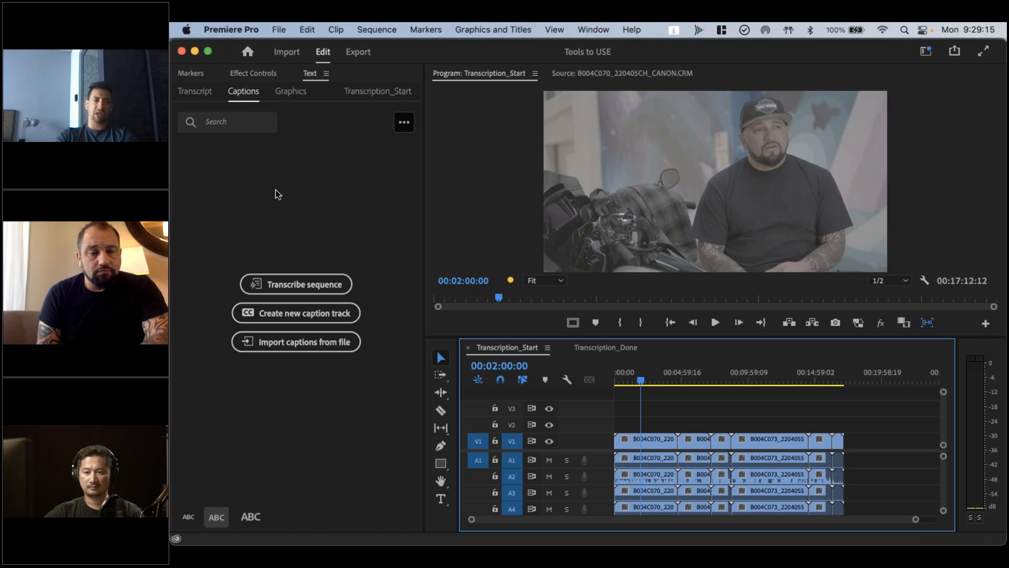
Open the Transcription_Done sequence and search its captions for "Bike"
{"action": "left_click", "coordinate": [613, 349]}
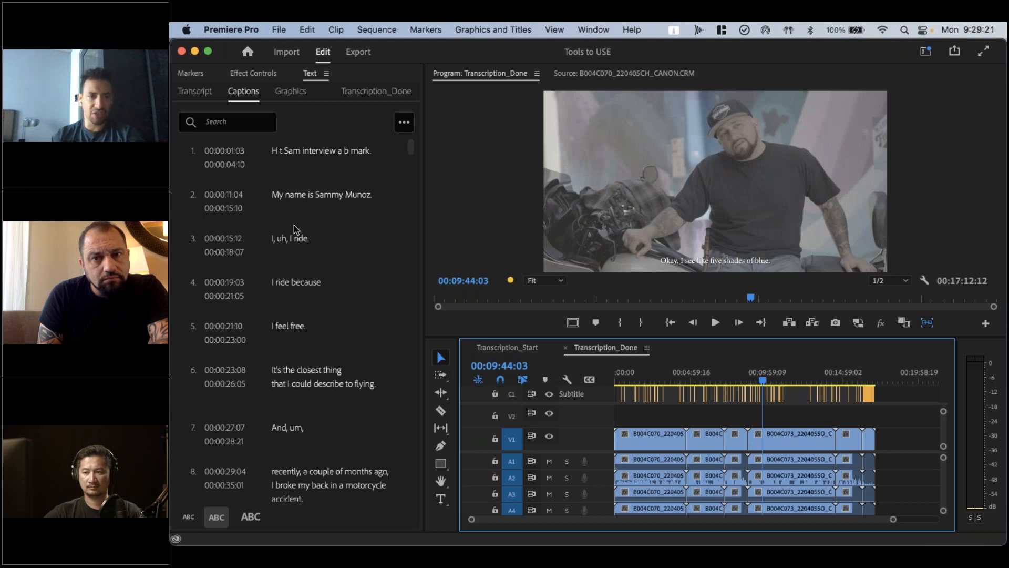
{"action": "left_click", "coordinate": [299, 204]}
{"action": "left_click", "coordinate": [228, 121]}
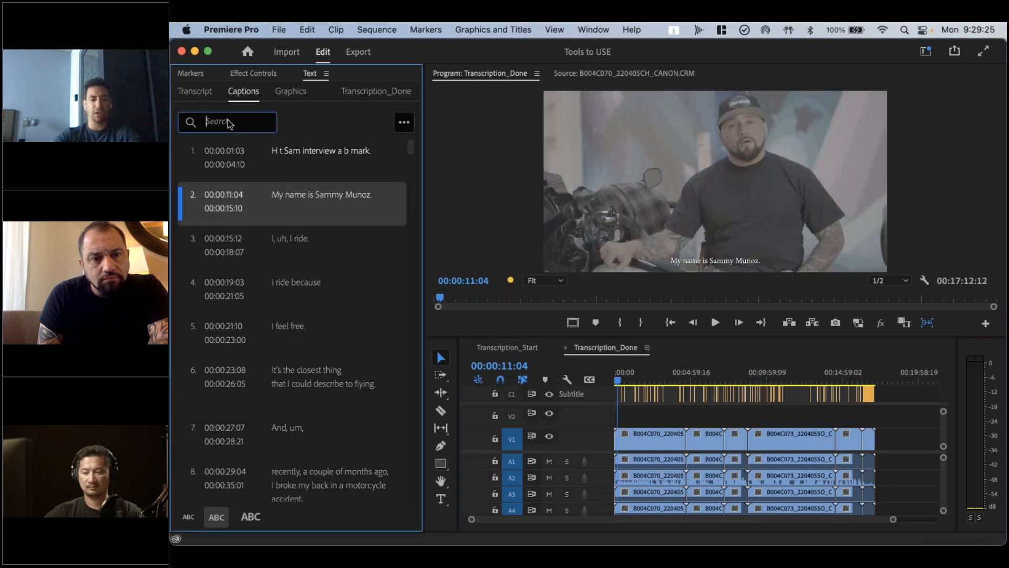
{"action": "type", "text": "Bike"}
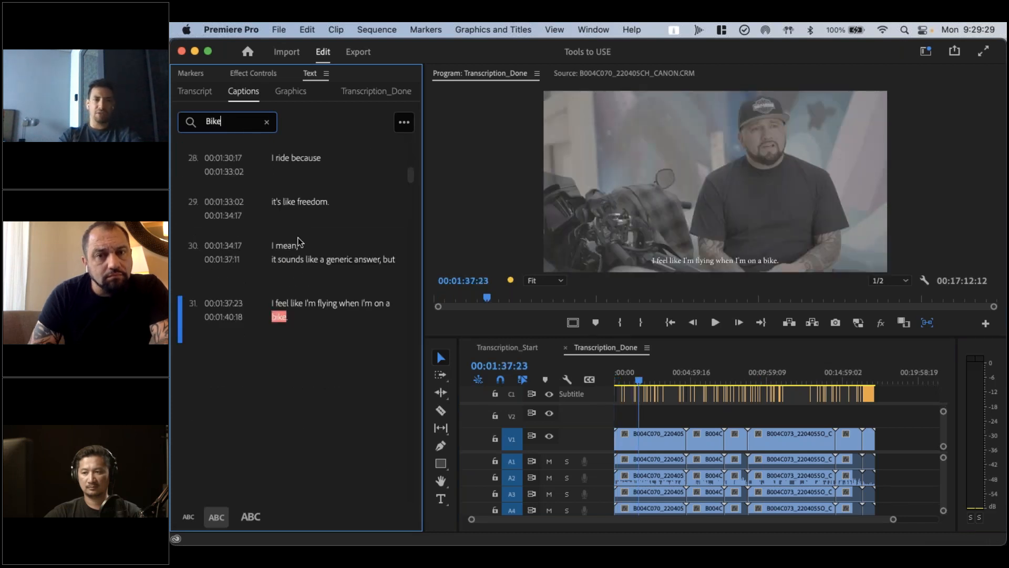
Search the captions for "everybody" and go to the matching captions at 00:04:30:09 and 00:04:32:23
{"action": "left_click", "coordinate": [266, 121]}
{"action": "type", "text": "ever"}
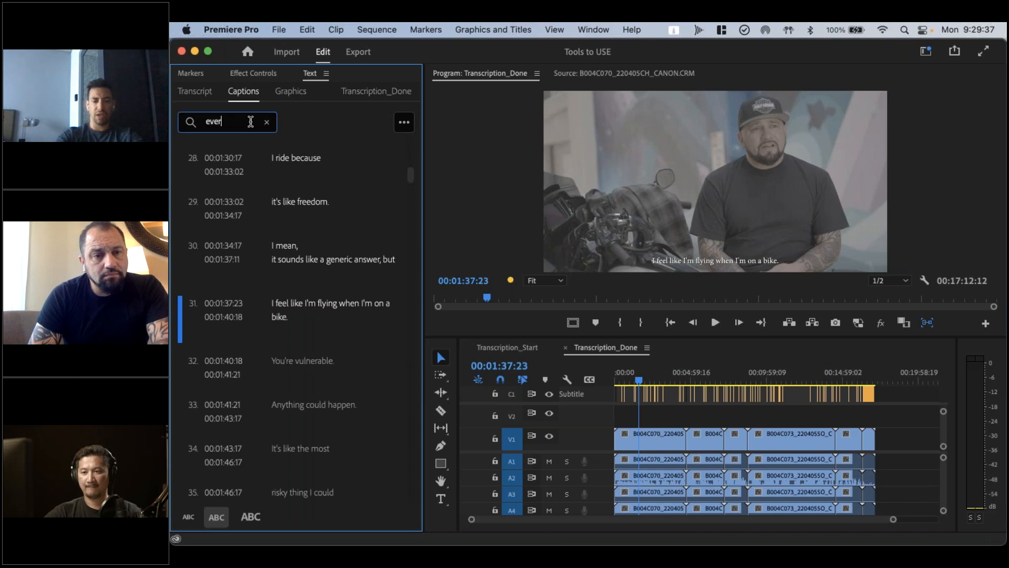
{"action": "type", "text": "ybody"}
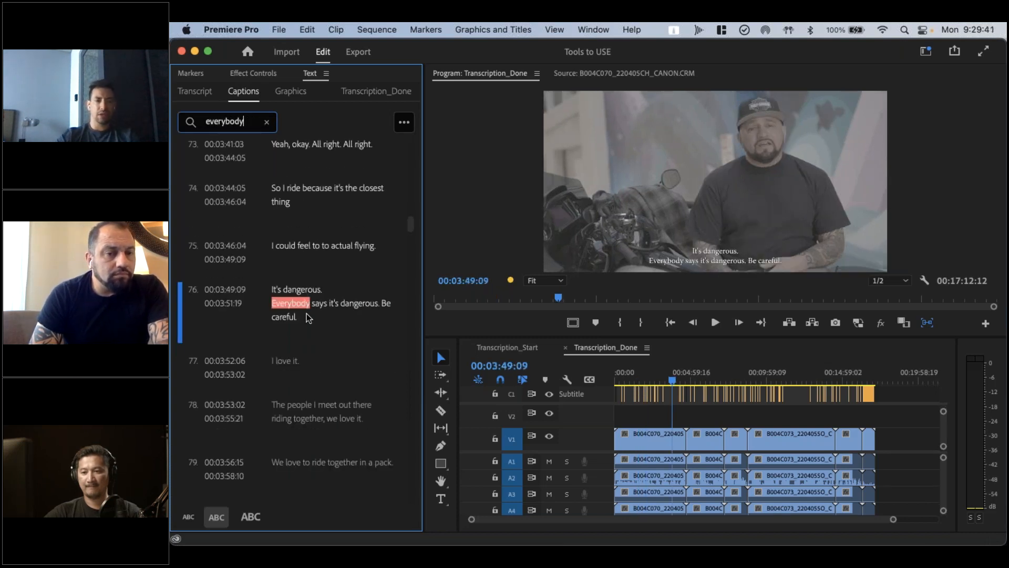
{"action": "scroll", "coordinate": [307, 313], "scroll_direction": "down", "scroll_amount": 10}
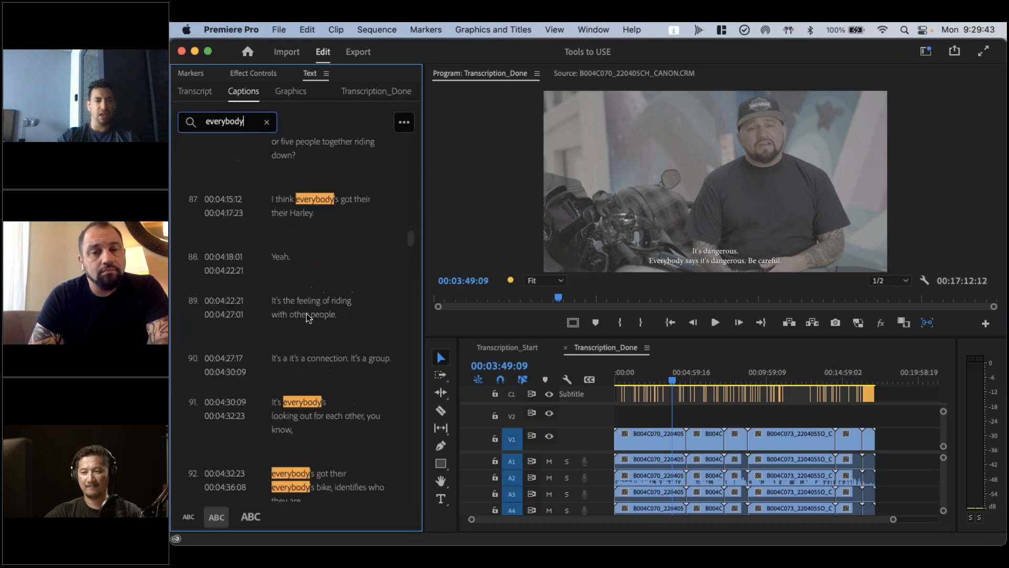
{"action": "left_click", "coordinate": [299, 364]}
{"action": "scroll", "coordinate": [296, 368], "scroll_direction": "down", "scroll_amount": 1}
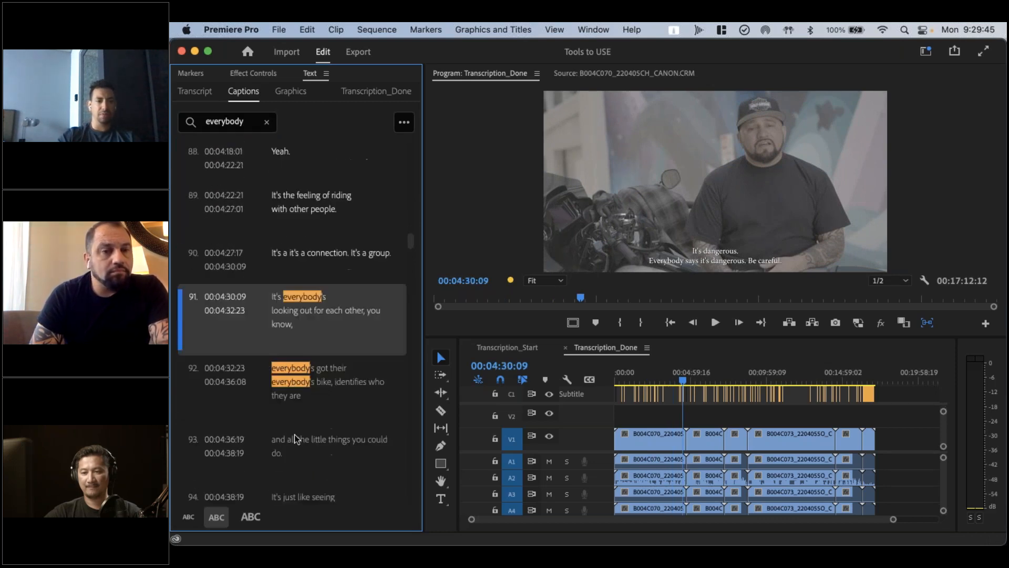
{"action": "left_click", "coordinate": [288, 368]}
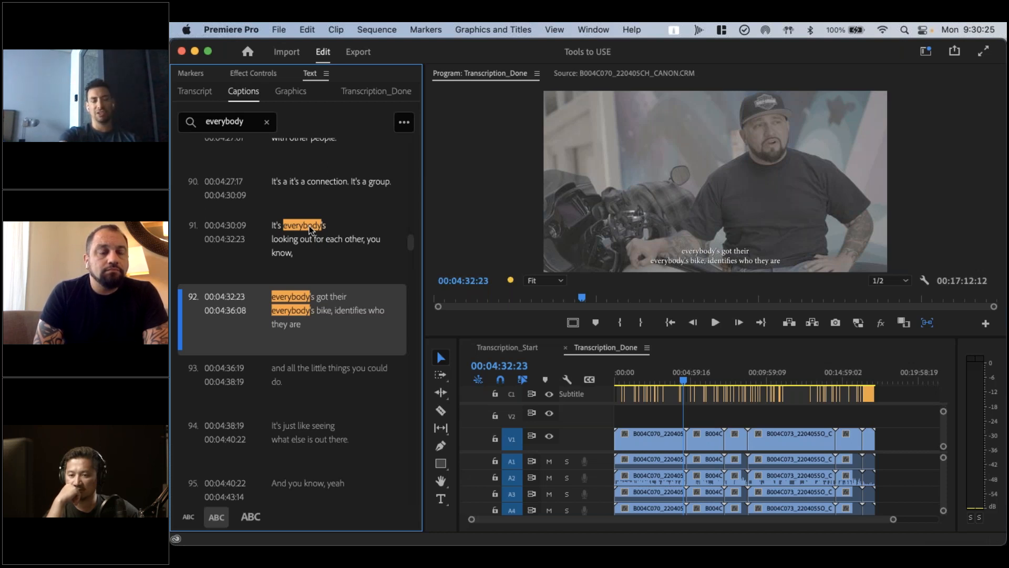
Switch to TextEdit and read through the timecoded transcript in Transcription_Done.txt from its beginning towards its end
{"action": "key", "text": "super+Tab"}
{"action": "key", "text": "super+Tab"}
{"action": "key", "text": "super+Tab"}
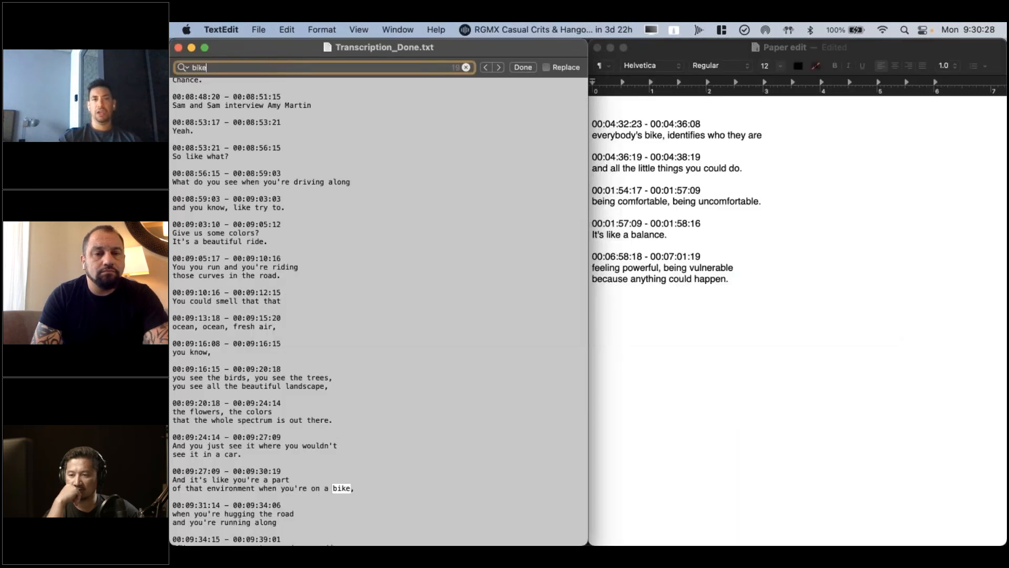
{"action": "left_click", "coordinate": [342, 219]}
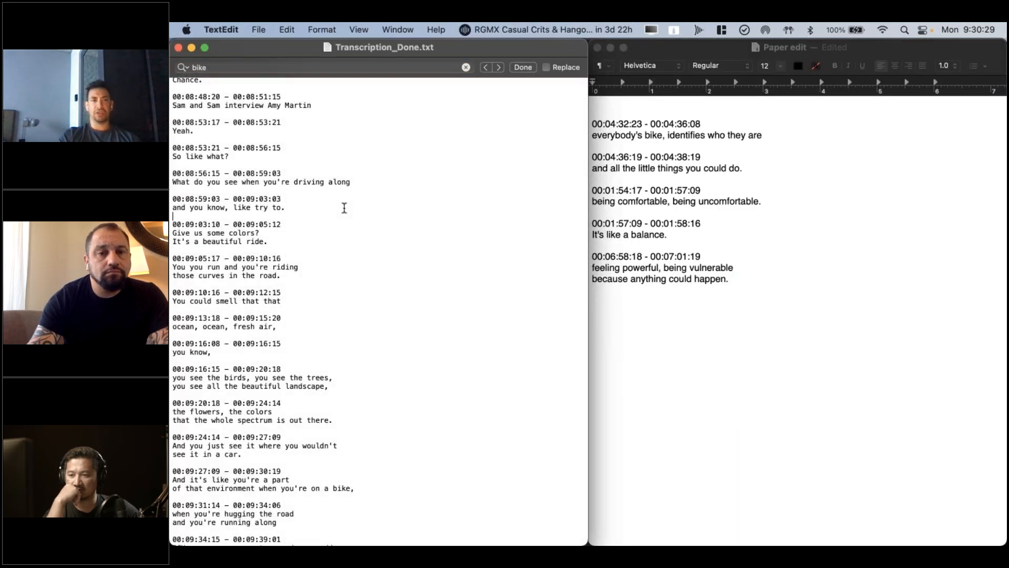
{"action": "scroll", "coordinate": [326, 184], "scroll_direction": "up", "scroll_amount": 15}
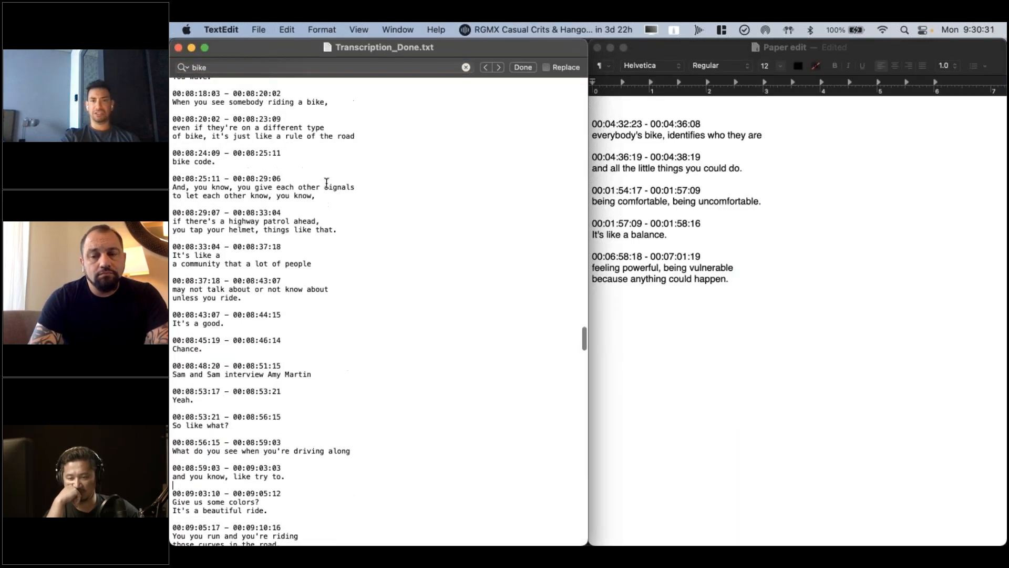
{"action": "scroll", "coordinate": [326, 182], "scroll_direction": "up", "scroll_amount": 20}
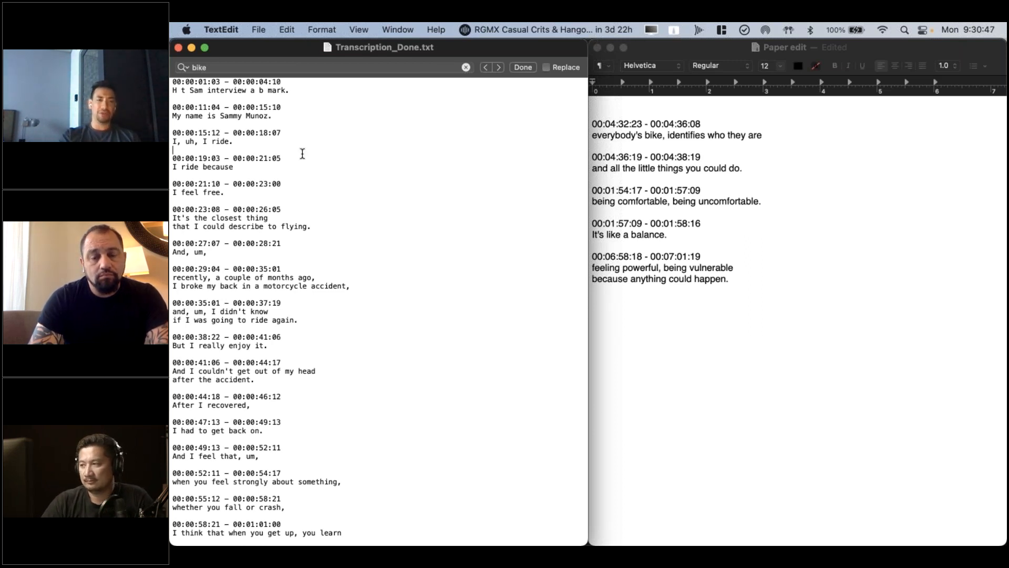
{"action": "left_click", "coordinate": [238, 172]}
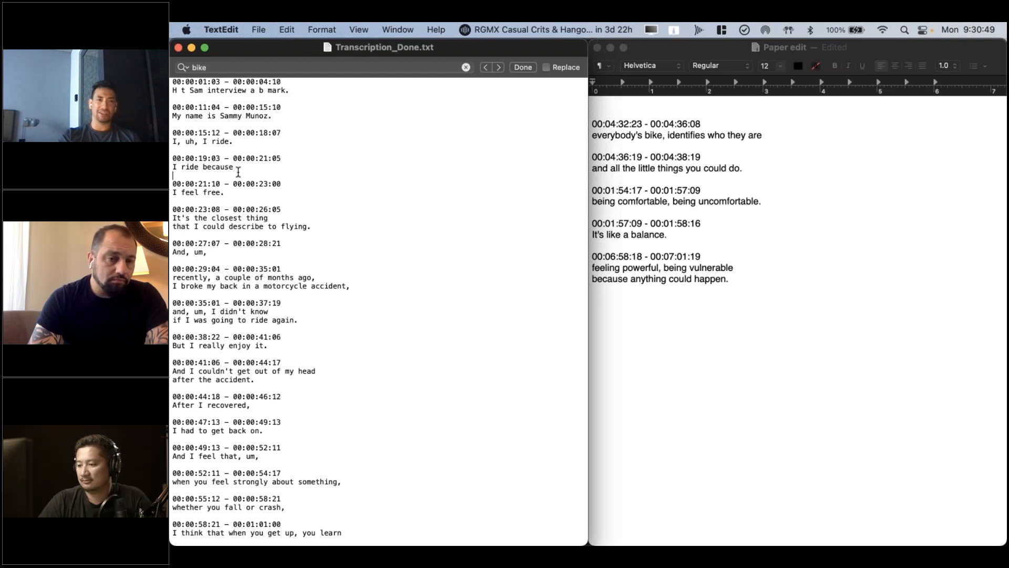
{"action": "left_click", "coordinate": [288, 183]}
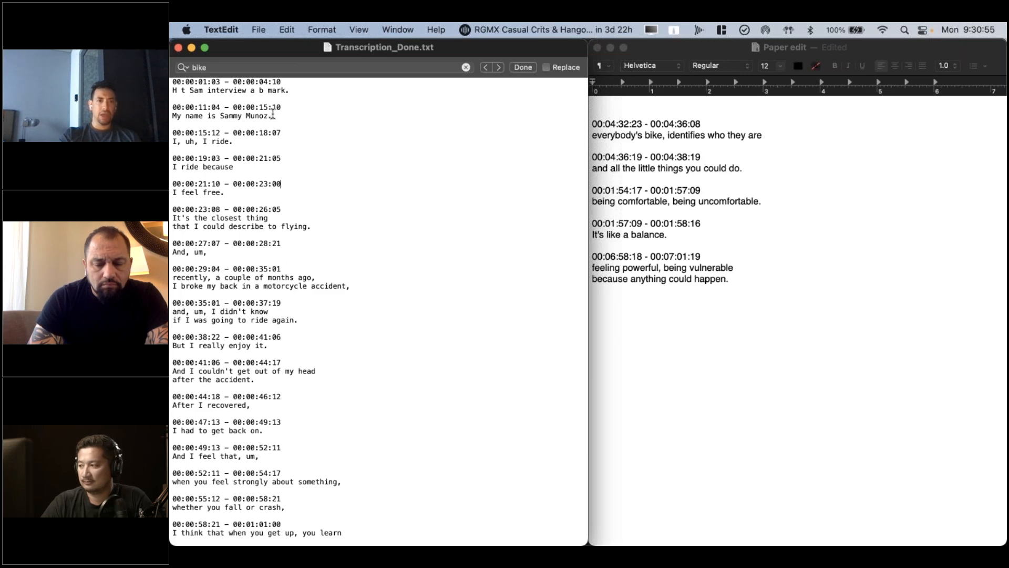
{"action": "scroll", "coordinate": [291, 84], "scroll_direction": "down", "scroll_amount": 5}
{"action": "scroll", "coordinate": [309, 196], "scroll_direction": "down", "scroll_amount": 15}
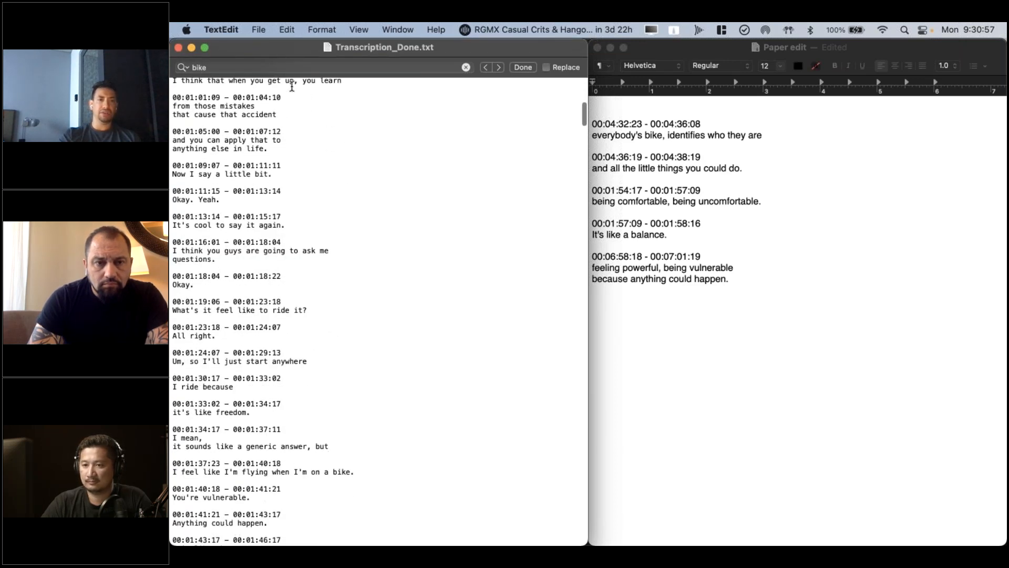
{"action": "scroll", "coordinate": [310, 196], "scroll_direction": "down", "scroll_amount": 20}
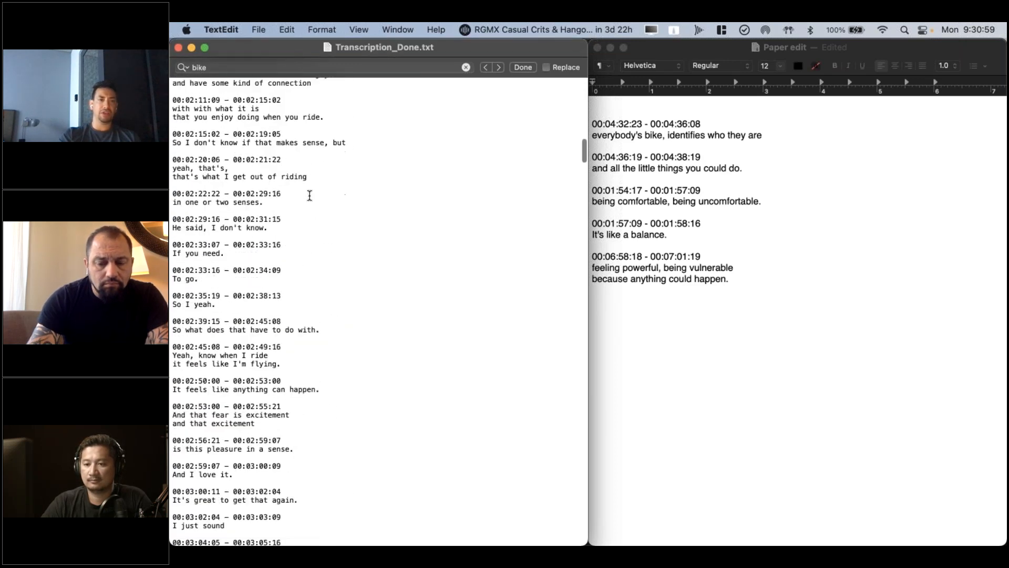
{"action": "scroll", "coordinate": [424, 312], "scroll_direction": "down", "scroll_amount": 20}
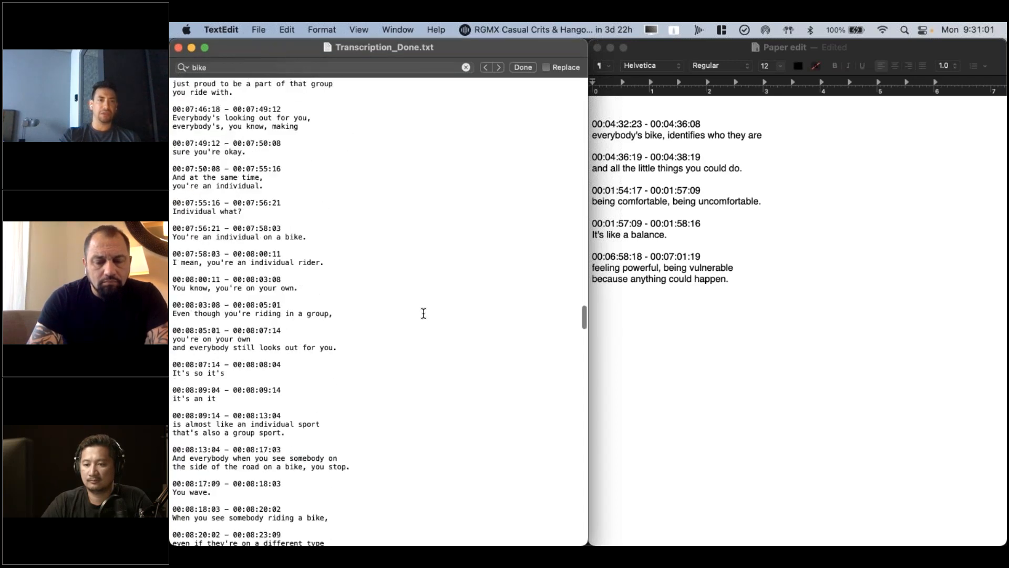
{"action": "scroll", "coordinate": [424, 312], "scroll_direction": "down", "scroll_amount": 8}
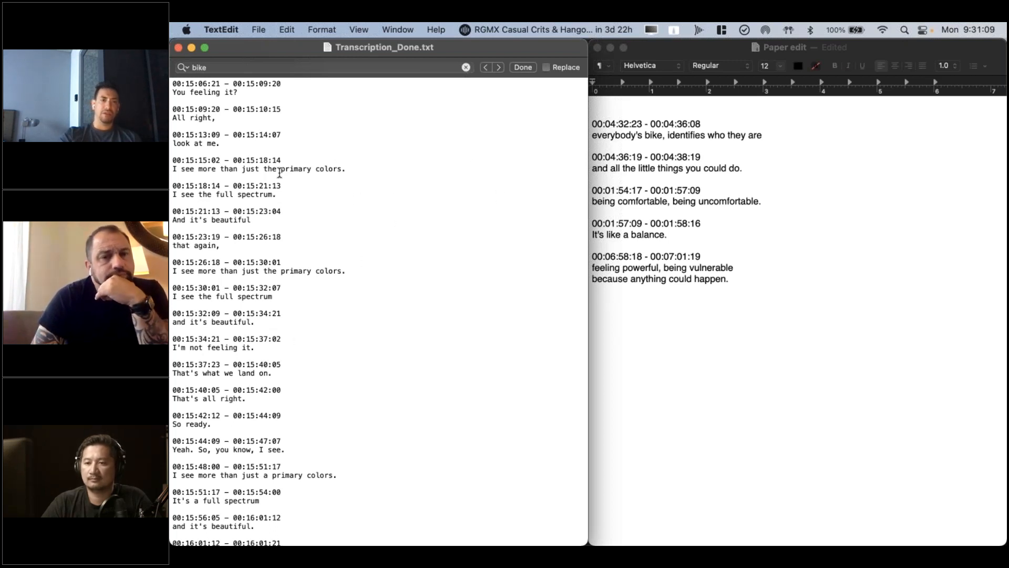
Add two blank lines below the last excerpt in the Paper edit document and place the cursor after the first excerpt
{"action": "left_click", "coordinate": [786, 314]}
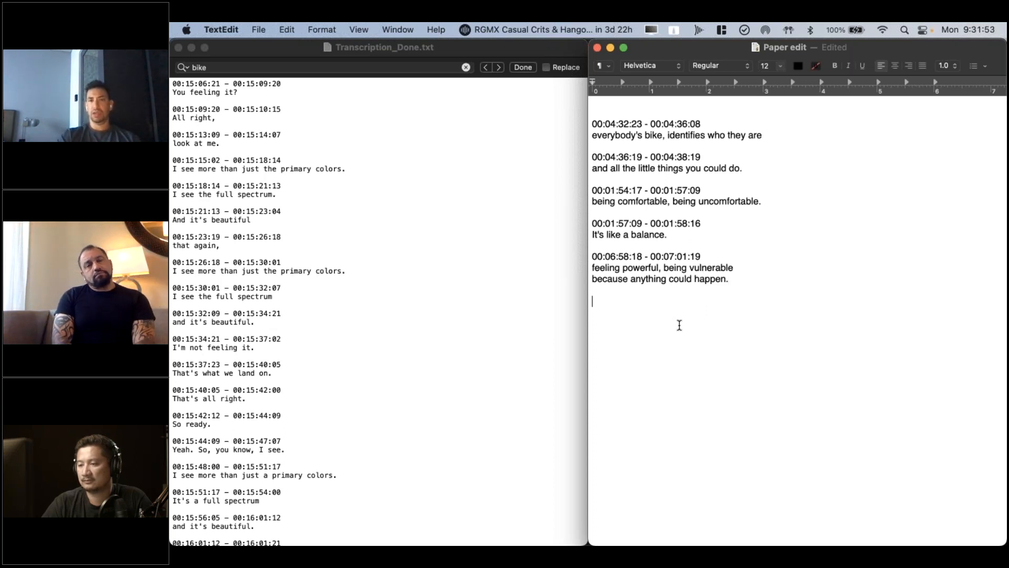
{"action": "key", "text": "Return"}
{"action": "key", "text": "Return"}
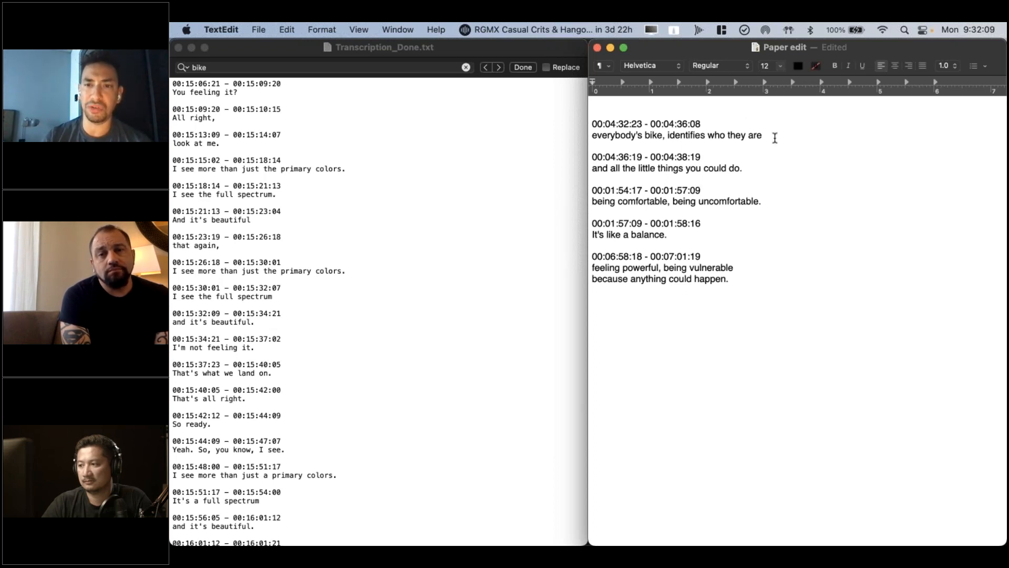
{"action": "left_click", "coordinate": [775, 138]}
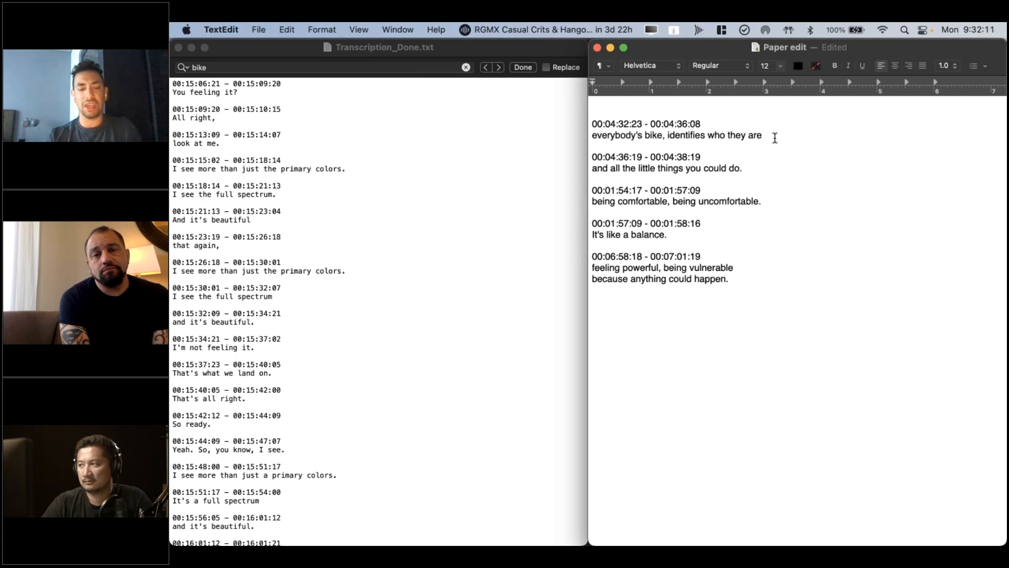
Check the source clip's timecode at 11:36:26:21 in Premiere Pro, and highlight the first paper-edit excerpt's start timecode, 04:32:23, in TextEdit
{"action": "key", "text": "super+Tab"}
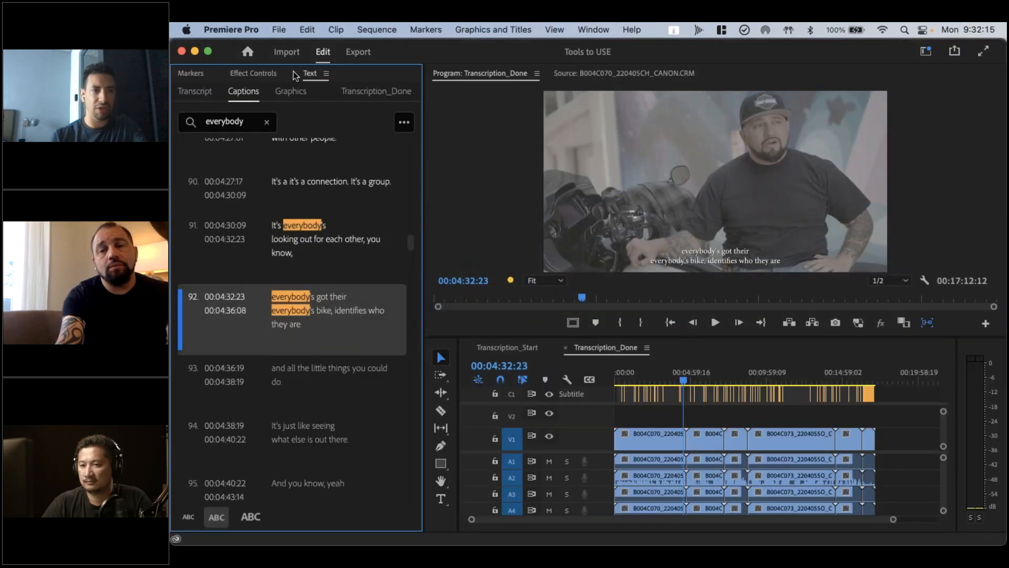
{"action": "left_click", "coordinate": [568, 74]}
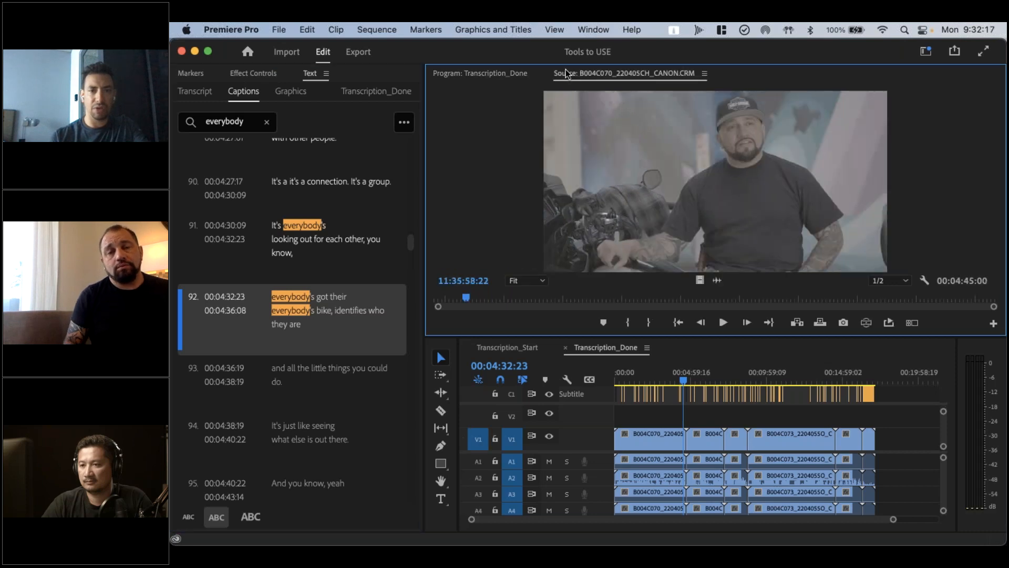
{"action": "left_click", "coordinate": [521, 299]}
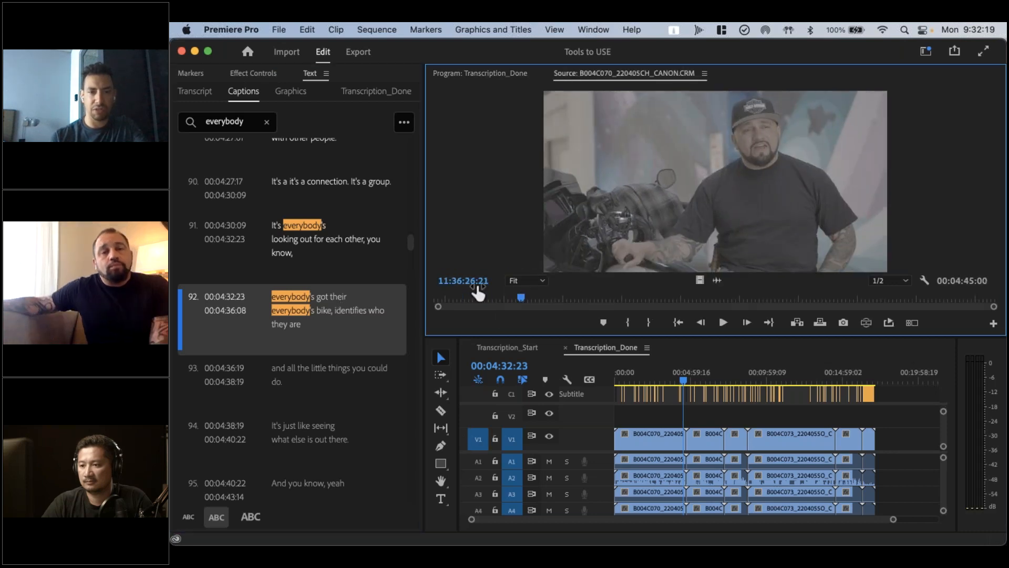
{"action": "key", "text": "super+Tab"}
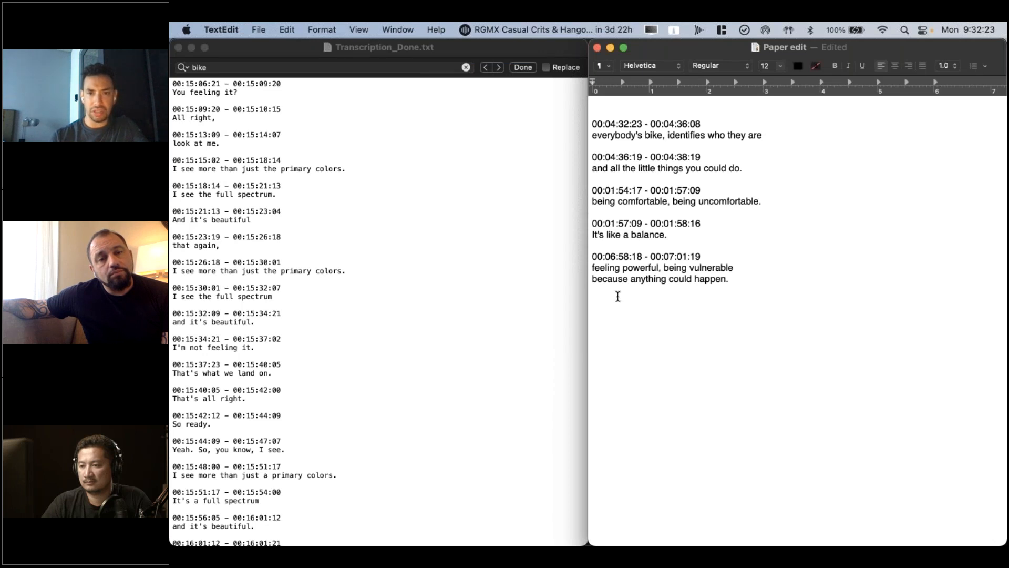
{"action": "left_click_drag", "start_coordinate": [606, 125], "coordinate": [642, 125]}
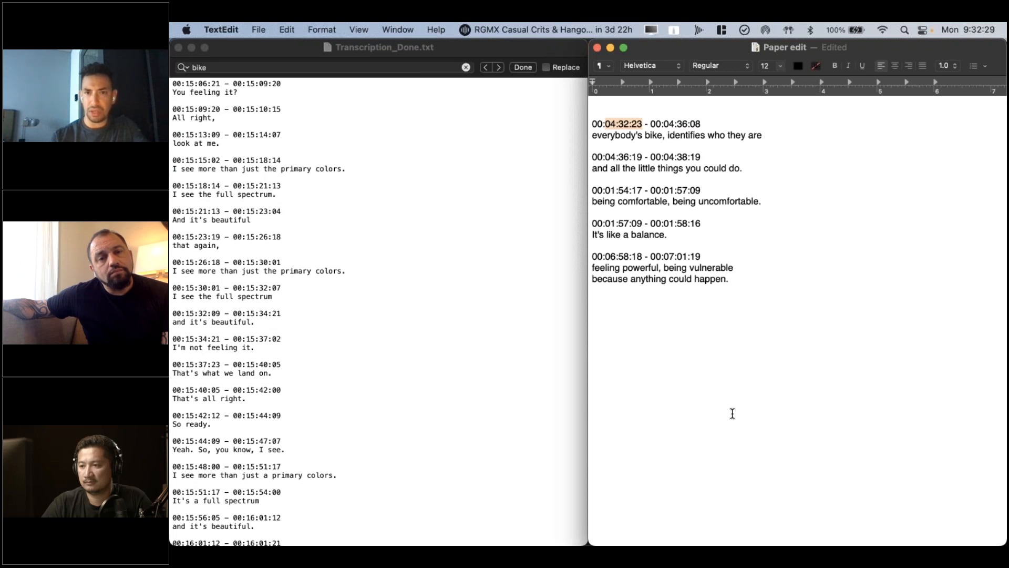
Switch to Premiere Pro, move the Transcription_Done playhead to 00:01:43:17, and look through the Program Monitor's display settings
{"action": "key", "text": "super+Tab"}
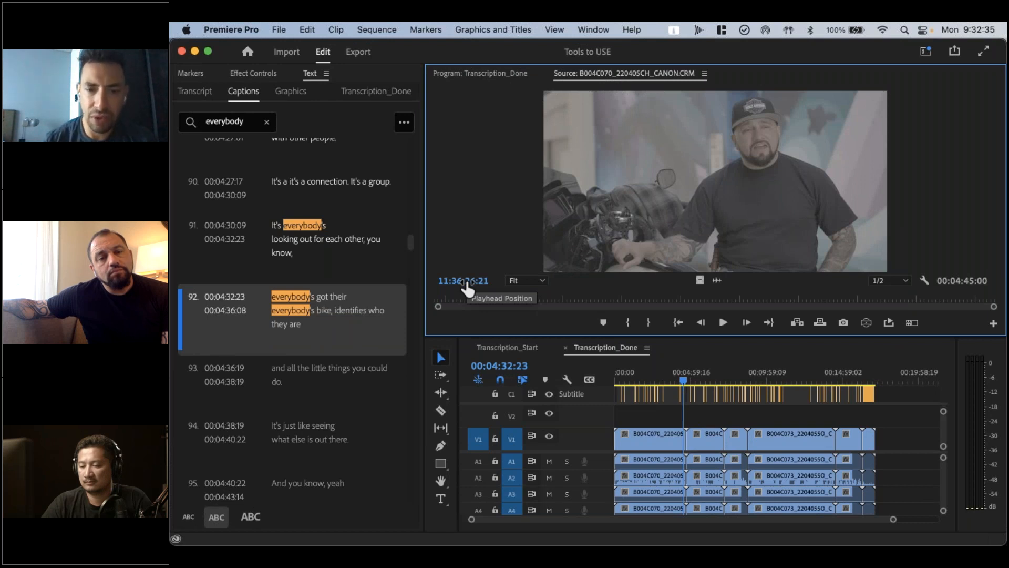
{"action": "left_click", "coordinate": [641, 374]}
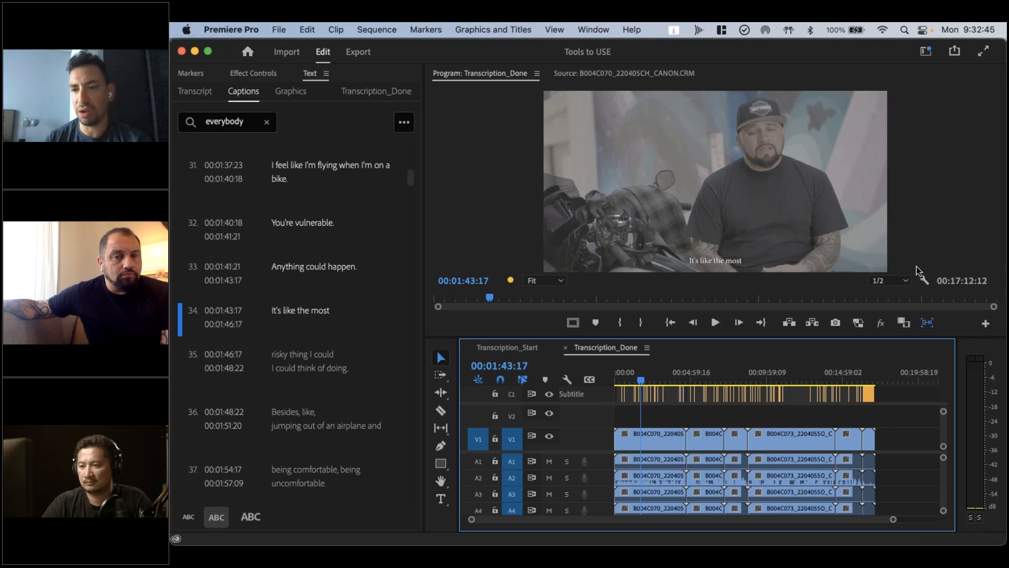
{"action": "left_click", "coordinate": [924, 280]}
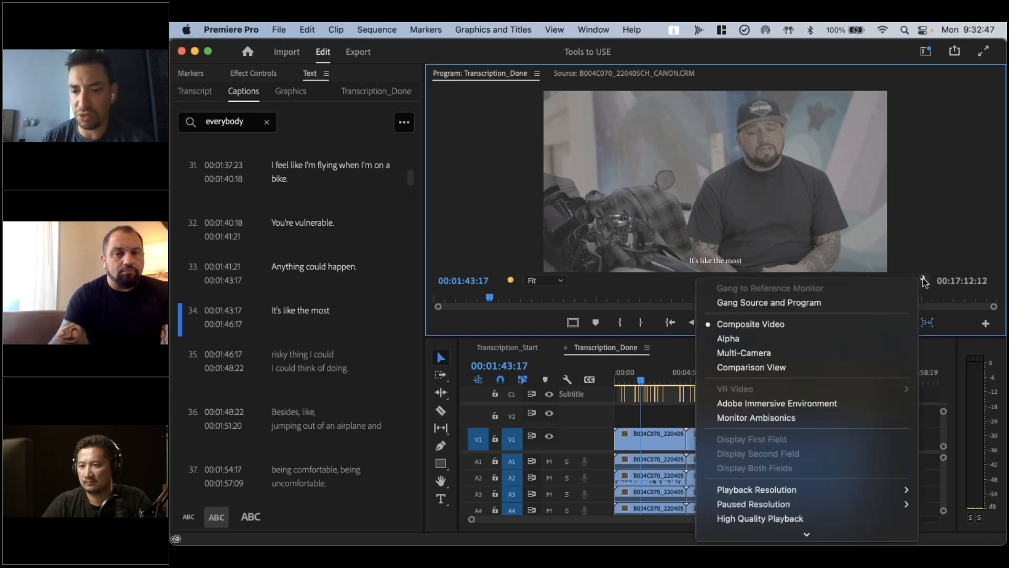
{"action": "scroll", "coordinate": [800, 395], "scroll_direction": "down", "scroll_amount": 5}
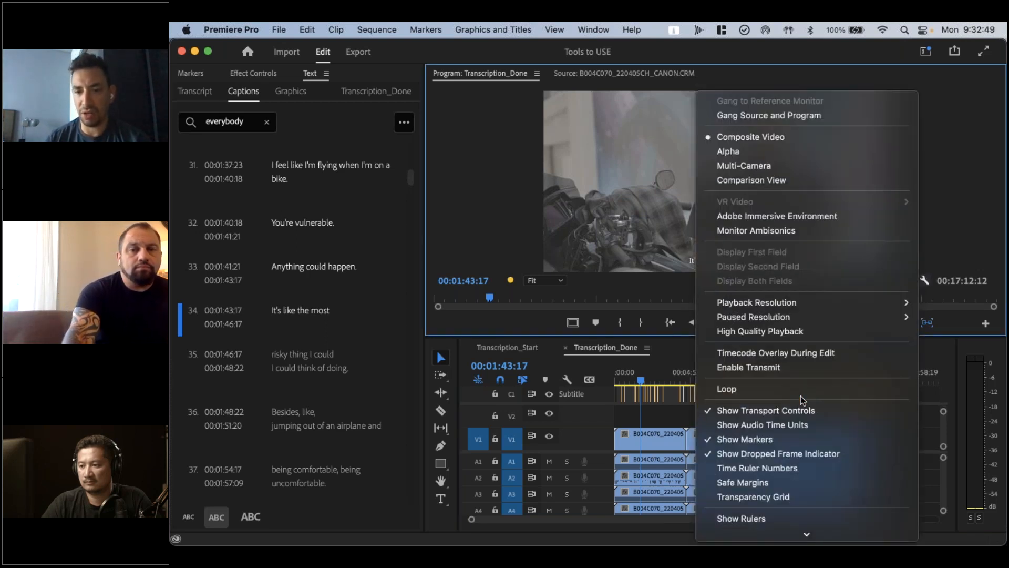
{"action": "scroll", "coordinate": [799, 396], "scroll_direction": "down", "scroll_amount": 3}
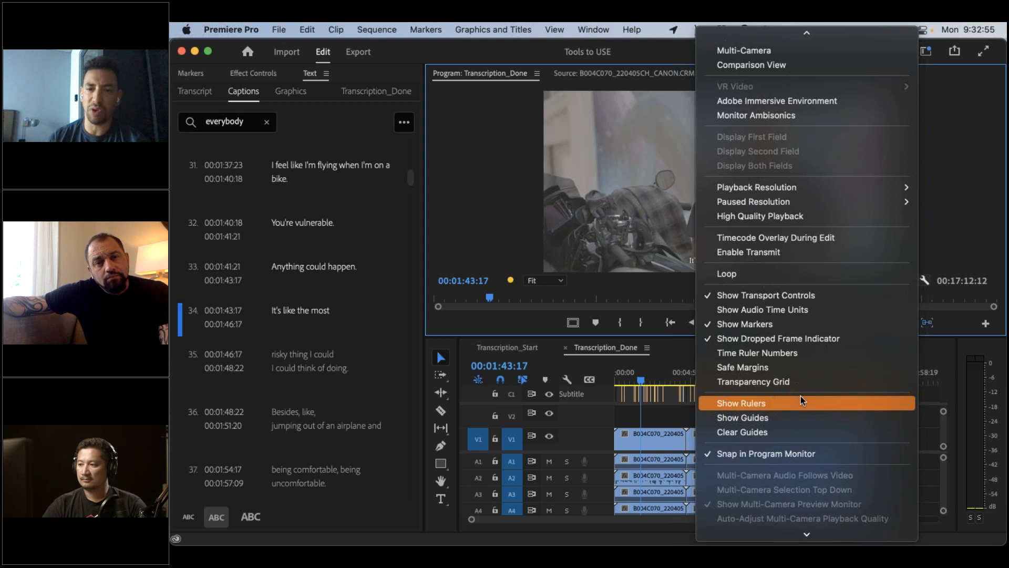
{"action": "scroll", "coordinate": [805, 368], "scroll_direction": "down", "scroll_amount": 2}
{"action": "mouse_move", "coordinate": [783, 525]}
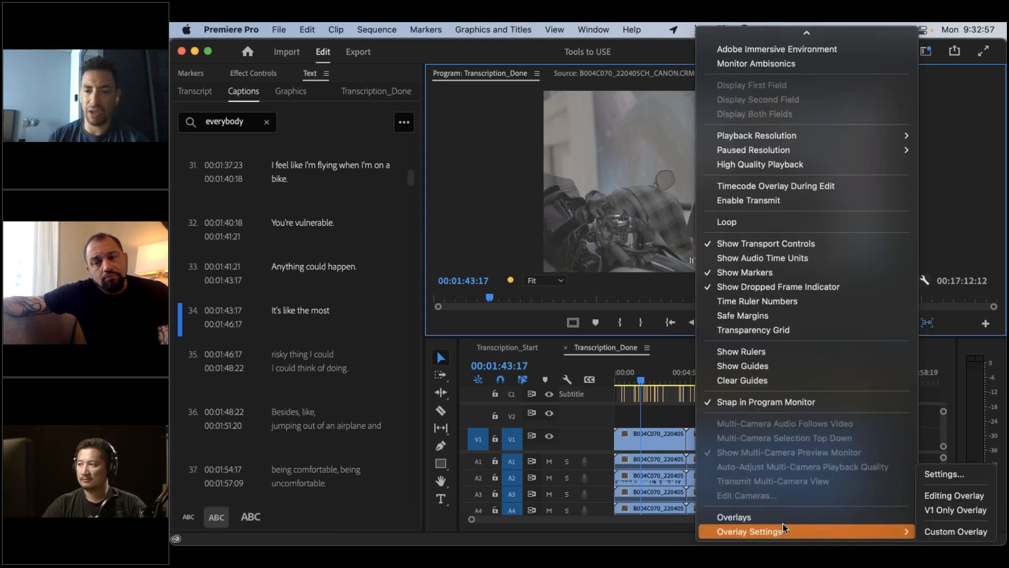
{"action": "left_click", "coordinate": [951, 176]}
Turn on Overlays in the Program Monitor for the Transcription_Done sequence
{"action": "left_click", "coordinate": [924, 279]}
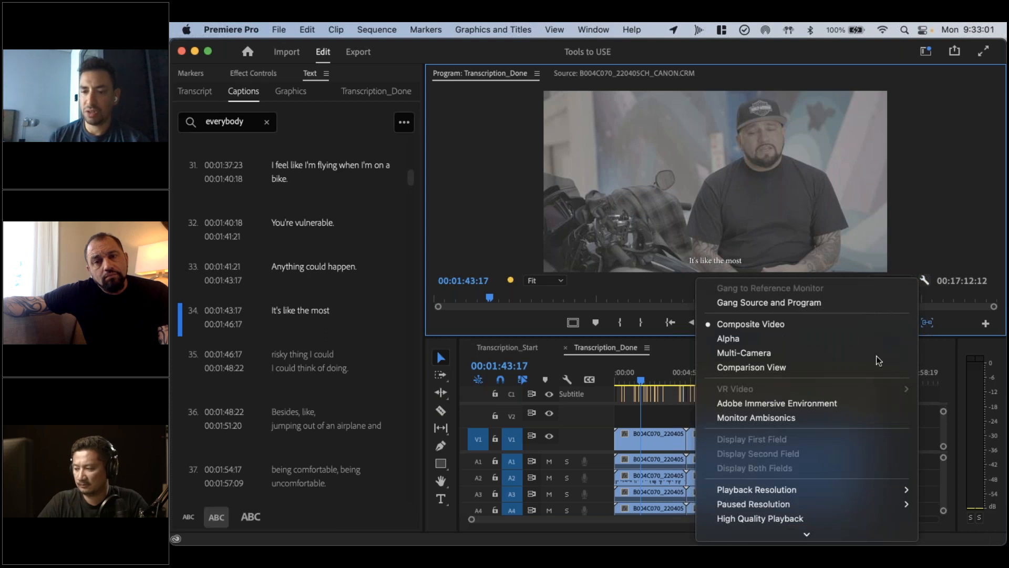
{"action": "scroll", "coordinate": [848, 428], "scroll_direction": "down", "scroll_amount": 3}
{"action": "mouse_move", "coordinate": [831, 527]}
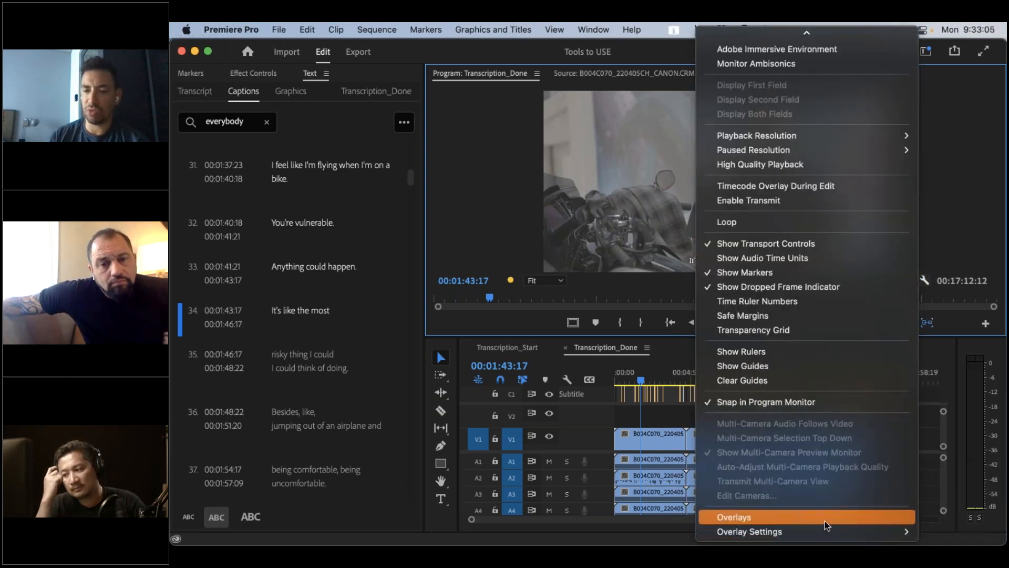
{"action": "left_click", "coordinate": [825, 520]}
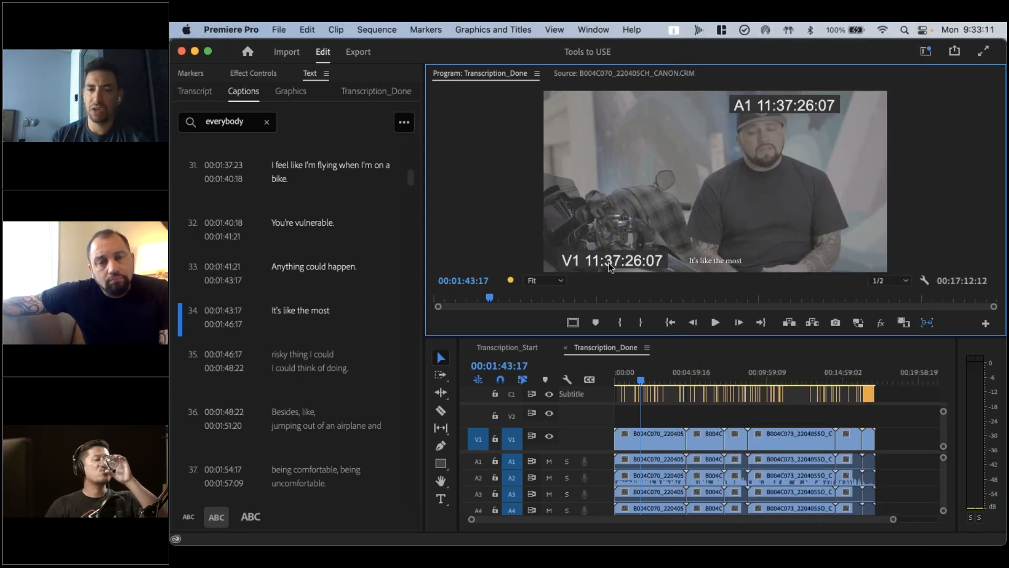
Move the Transcription_Done playhead to 00:09:53:12 and switch the Program Monitor's overlay preset to Editing Overlay
{"action": "left_click_drag", "start_coordinate": [706, 374], "coordinate": [709, 374]}
{"action": "left_click", "coordinate": [765, 376]}
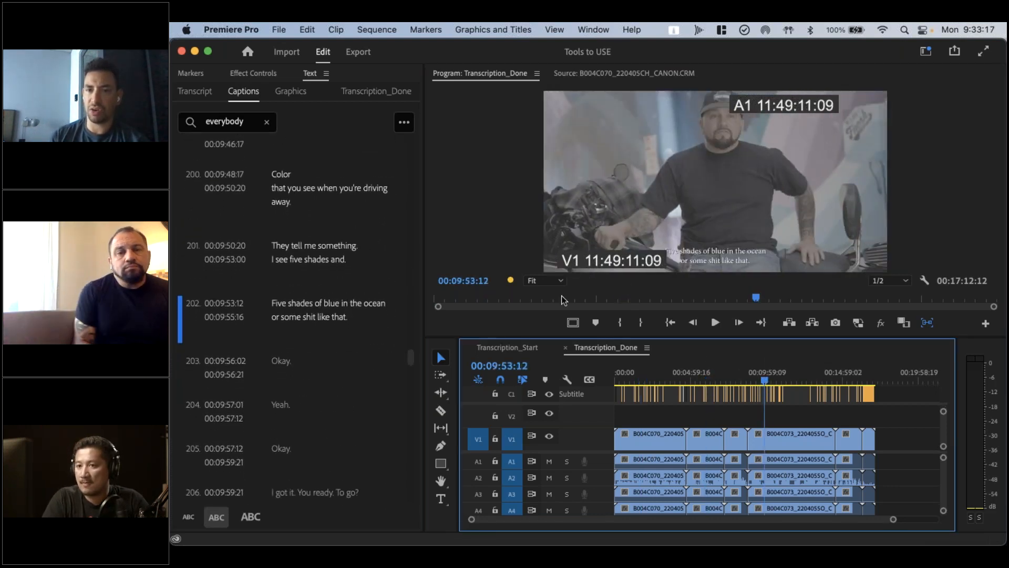
{"action": "left_click", "coordinate": [923, 287]}
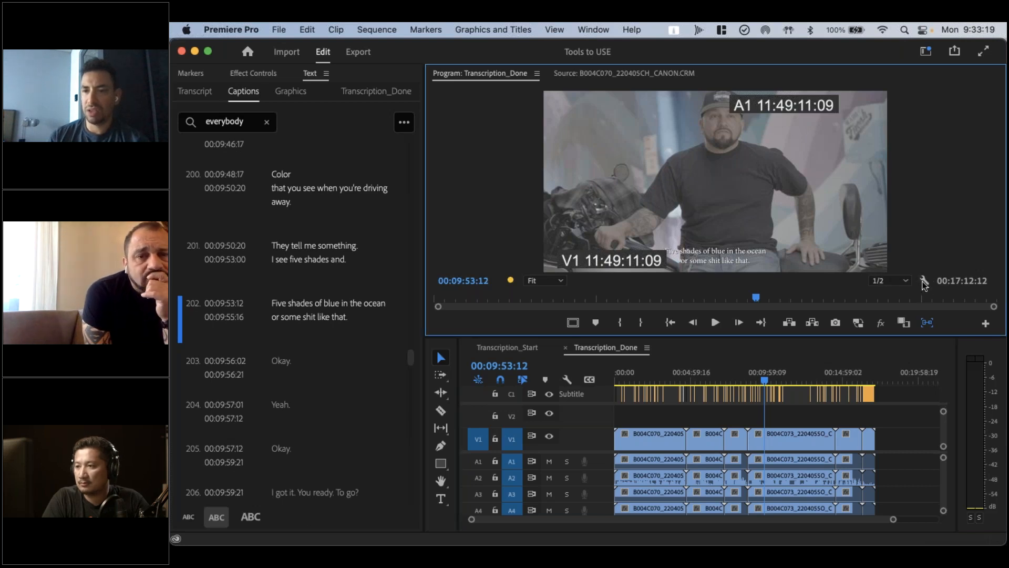
{"action": "left_click", "coordinate": [924, 281]}
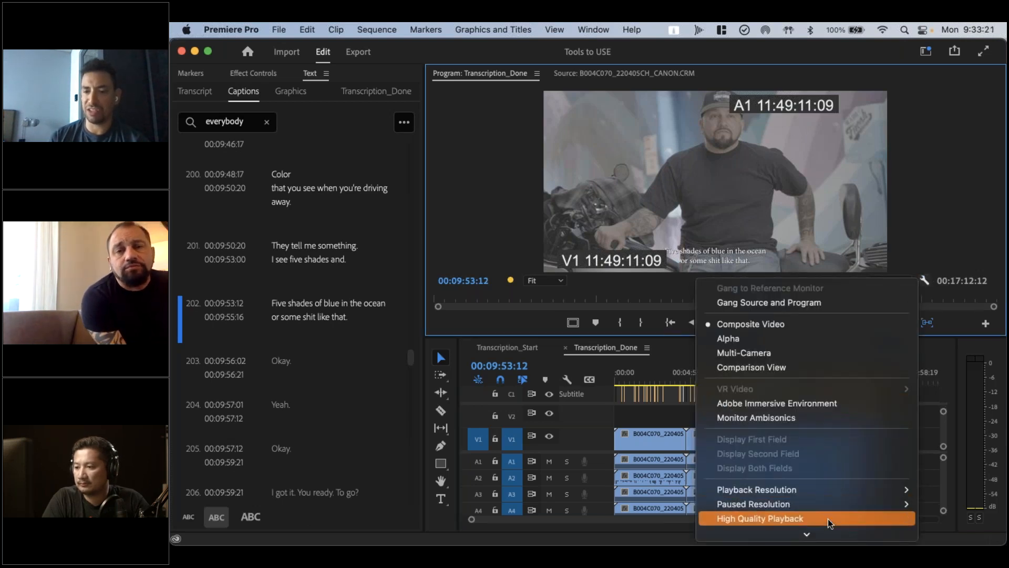
{"action": "scroll", "coordinate": [828, 518], "scroll_direction": "down", "scroll_amount": 10}
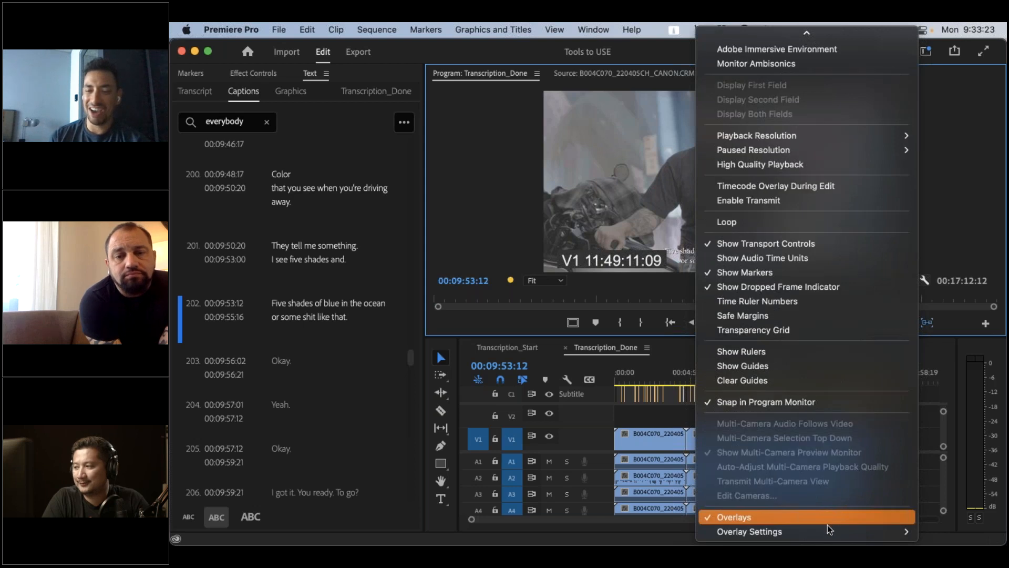
{"action": "mouse_move", "coordinate": [827, 524]}
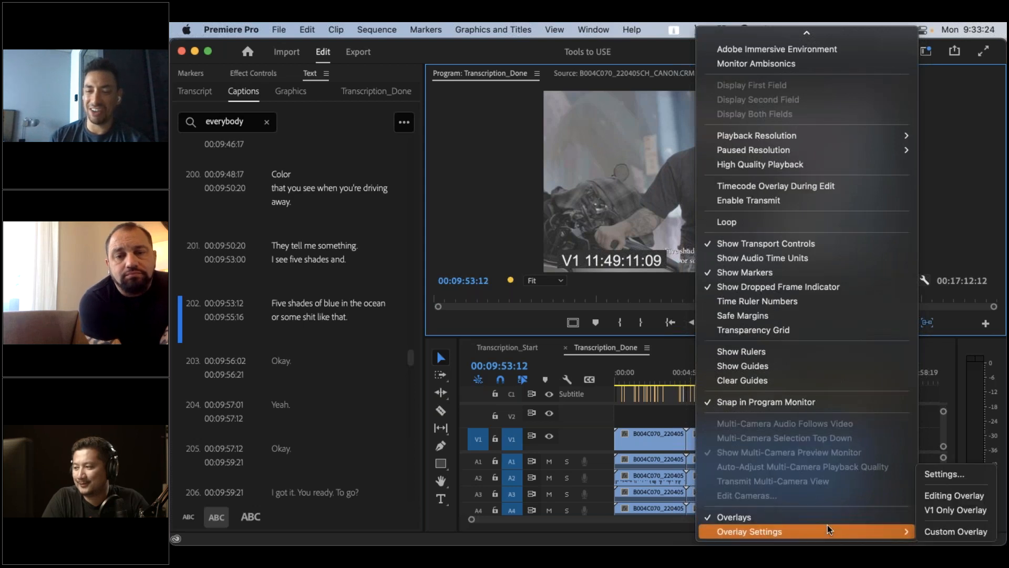
{"action": "left_click", "coordinate": [965, 501]}
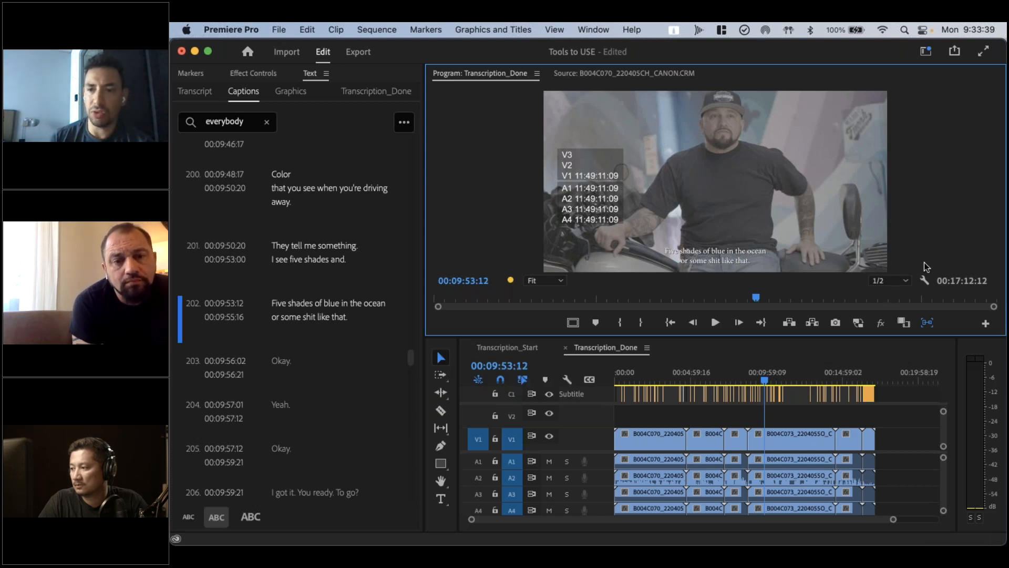
Open the Program Monitor's overlay settings and try enabling overlays for Transmit and during playback
{"action": "left_click", "coordinate": [924, 279]}
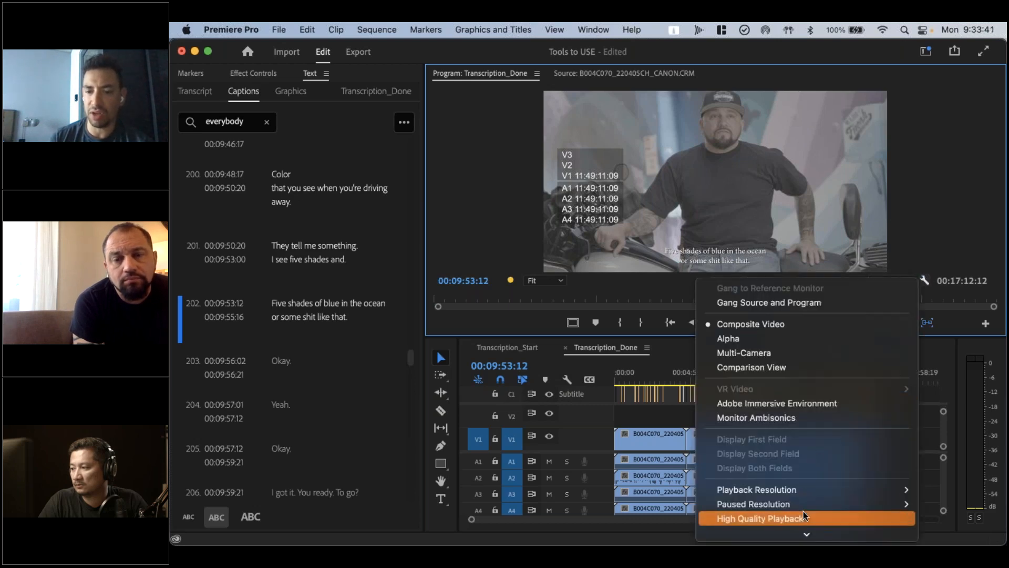
{"action": "scroll", "coordinate": [803, 511], "scroll_direction": "down", "scroll_amount": 5}
{"action": "mouse_move", "coordinate": [803, 526]}
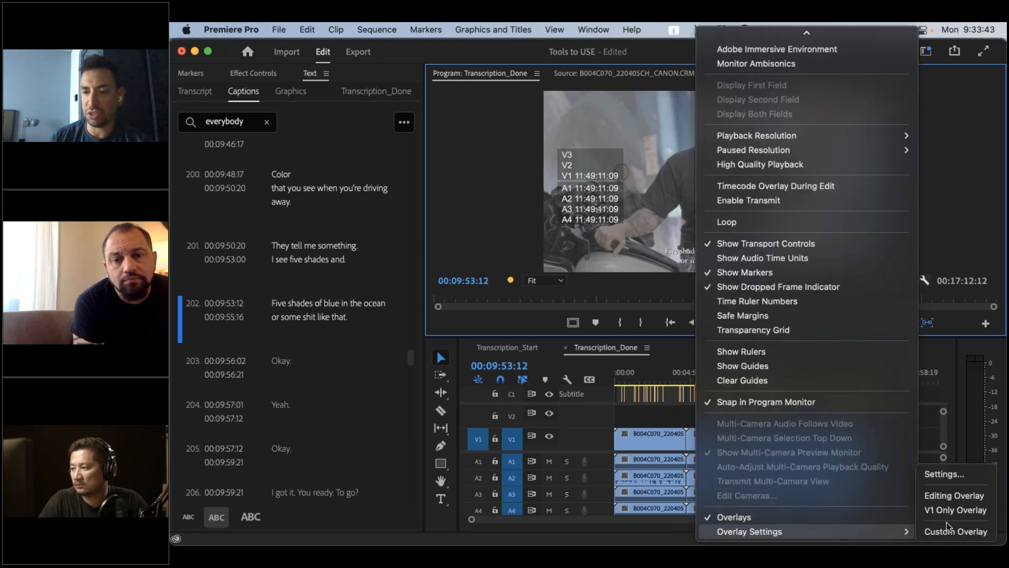
{"action": "left_click", "coordinate": [942, 474]}
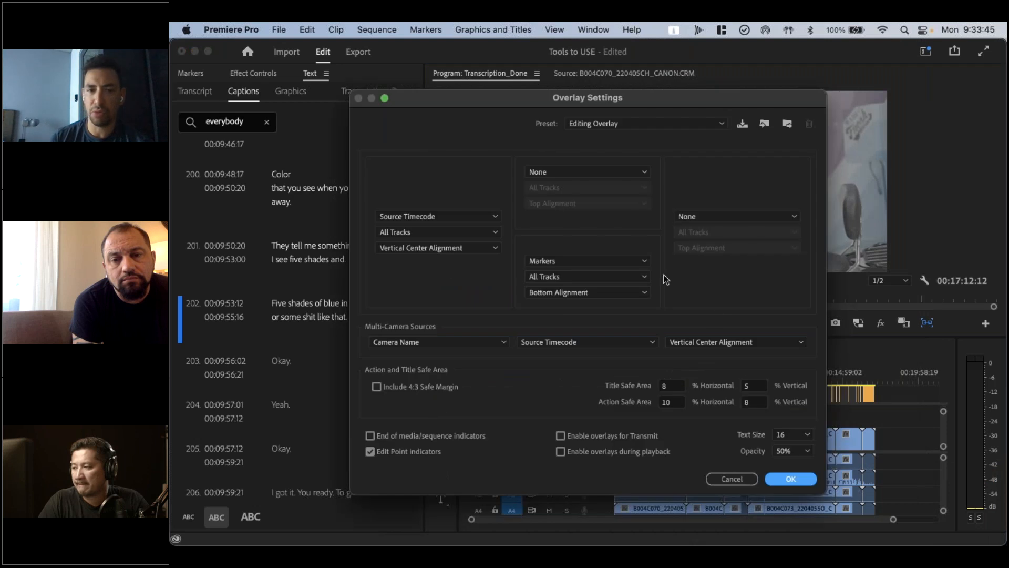
{"action": "left_click_drag", "start_coordinate": [667, 93], "coordinate": [724, 48]}
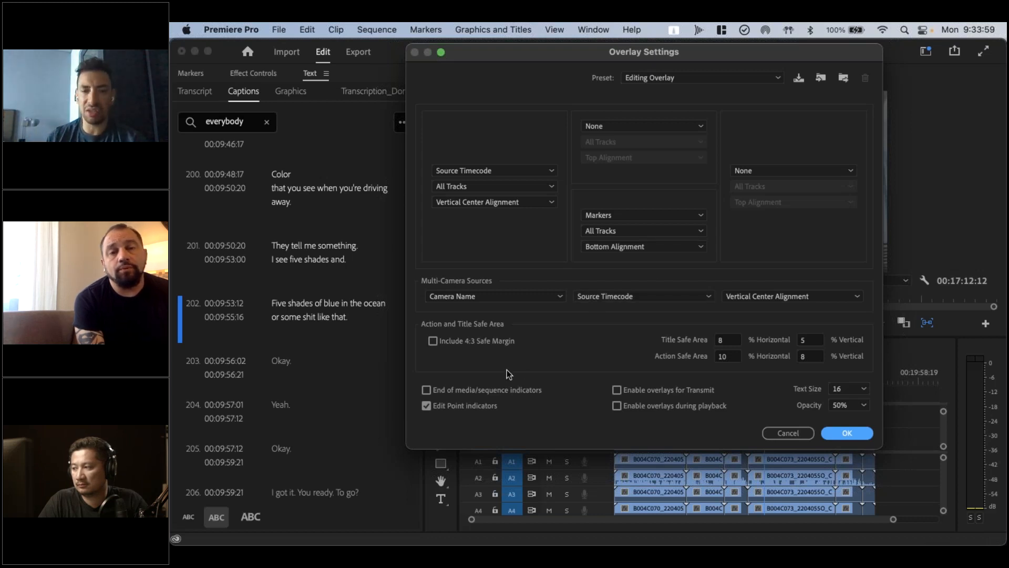
{"action": "left_click", "coordinate": [617, 390]}
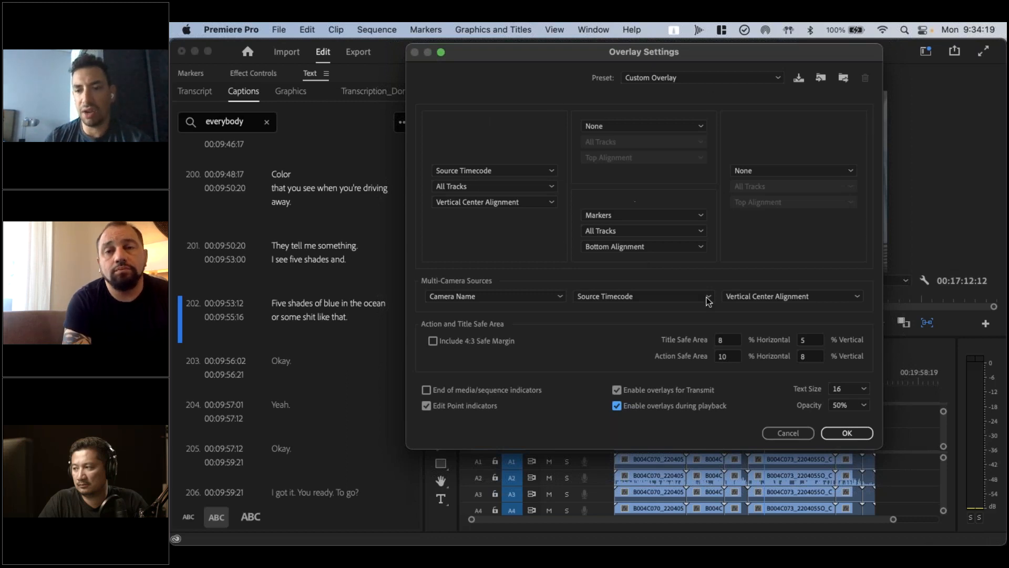
{"action": "left_click", "coordinate": [772, 432]}
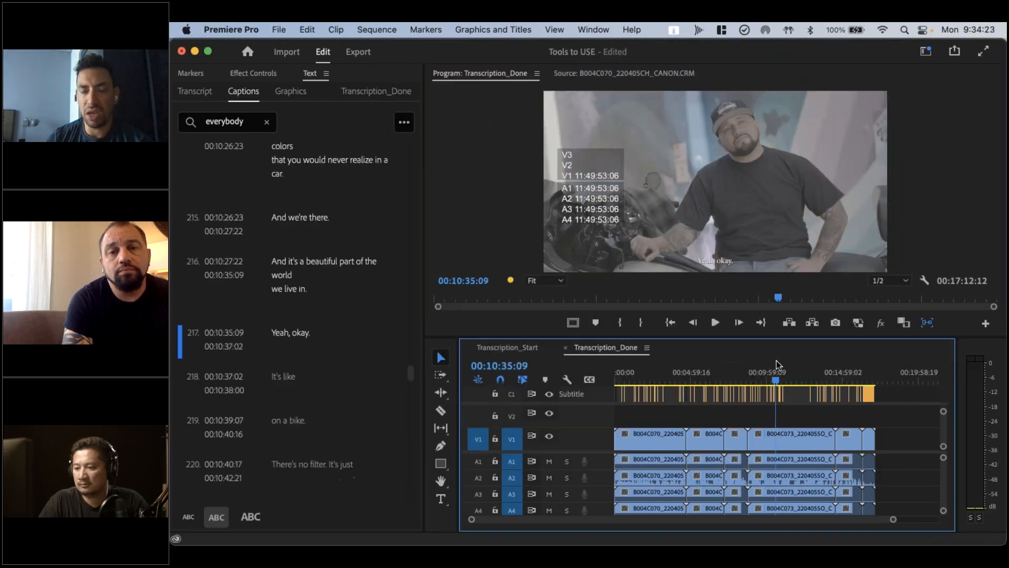
Open the B004C073_220405SO clip from the Transcription_Done timeline in the Source Monitor and set its playhead to 11:49:50:06
{"action": "left_click", "coordinate": [787, 437]}
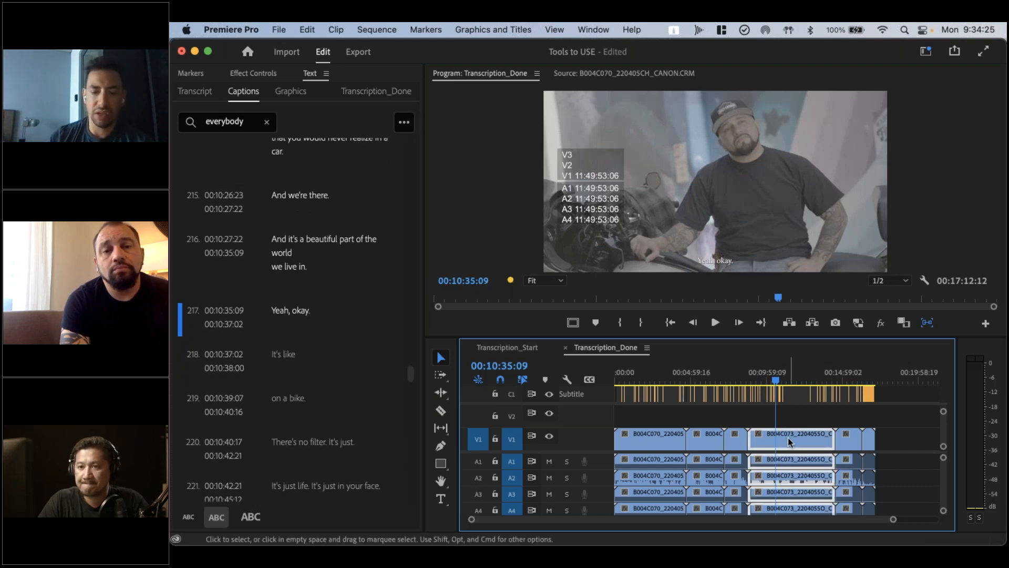
{"action": "double_click", "coordinate": [788, 437]}
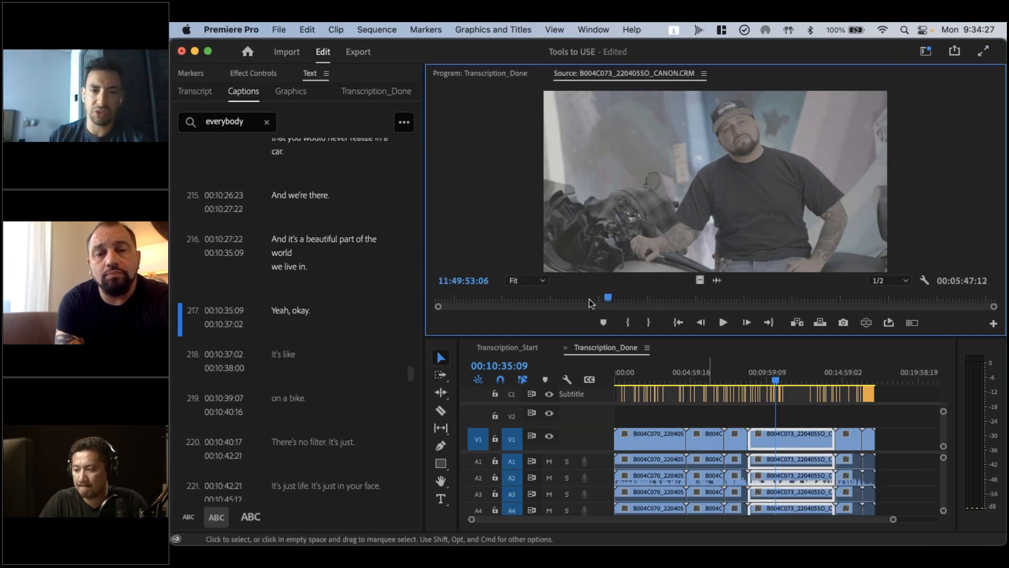
{"action": "left_click", "coordinate": [476, 284]}
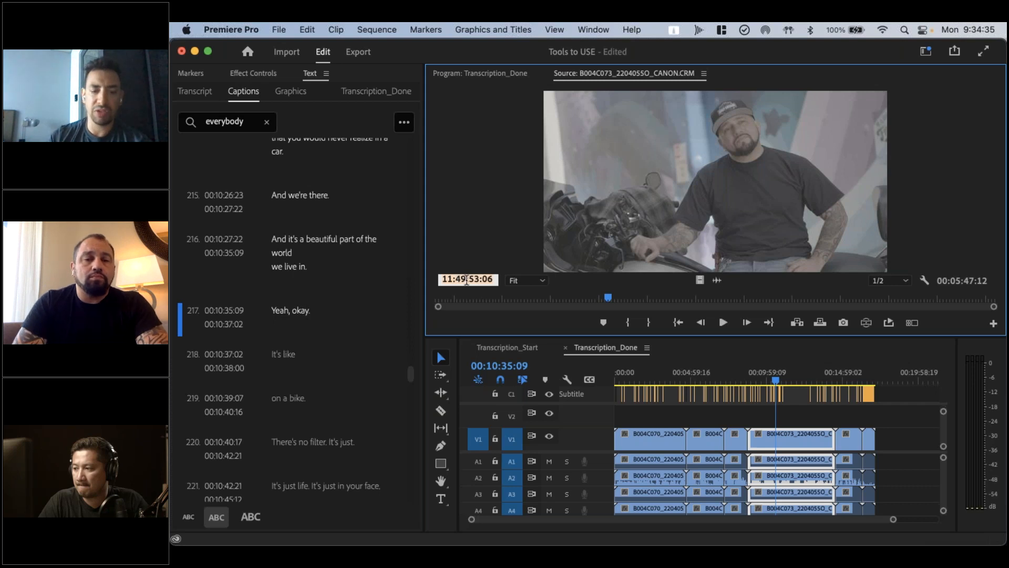
{"action": "left_click", "coordinate": [467, 255]}
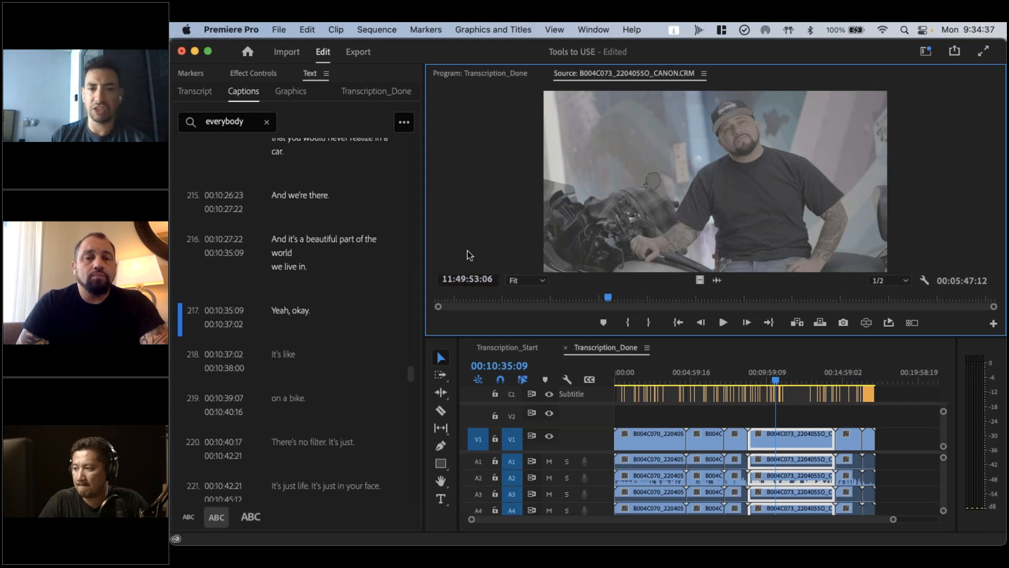
{"action": "left_click", "coordinate": [467, 280]}
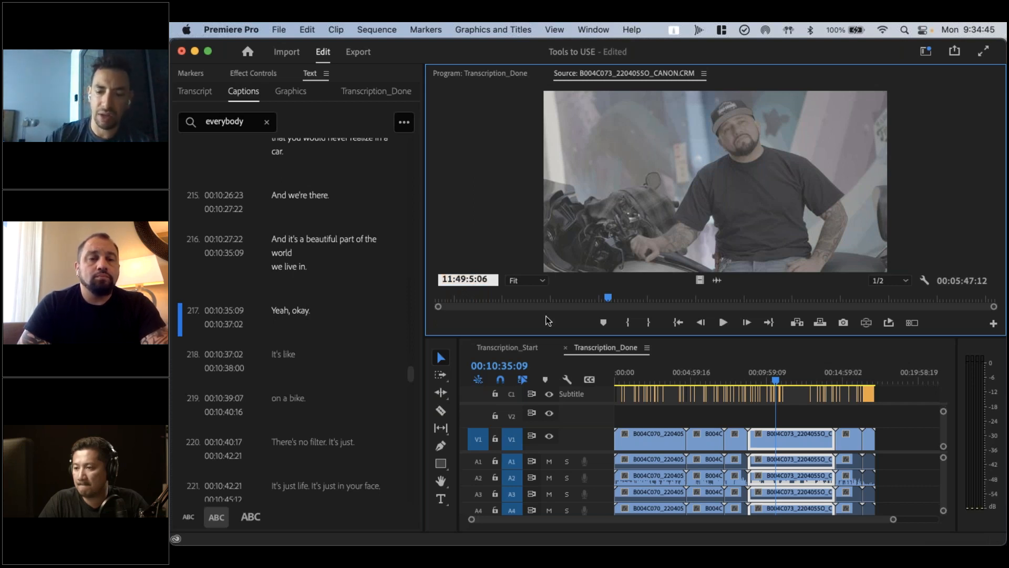
{"action": "type", "text": "0"}
{"action": "key", "text": "Return"}
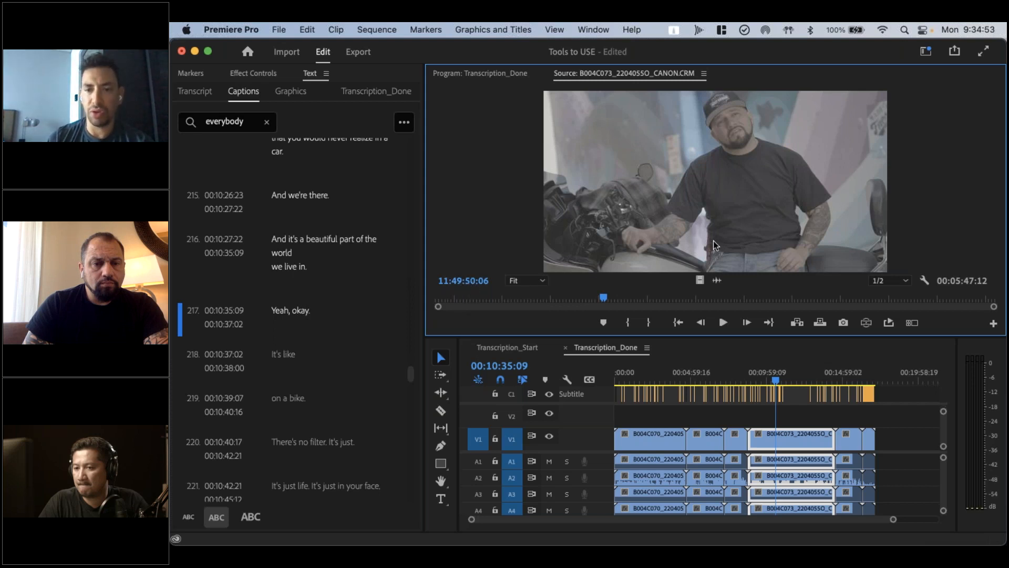
Deselect the timeline clip, then look at the paper edit's excerpt timecodes in TextEdit and return to Premiere Pro
{"action": "left_click", "coordinate": [787, 415]}
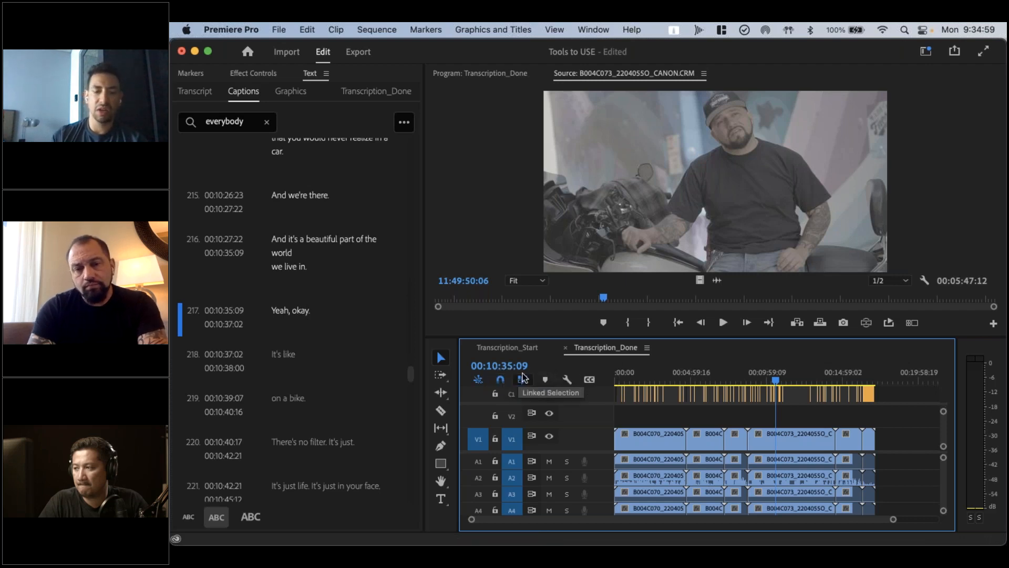
{"action": "key", "text": "super+Tab"}
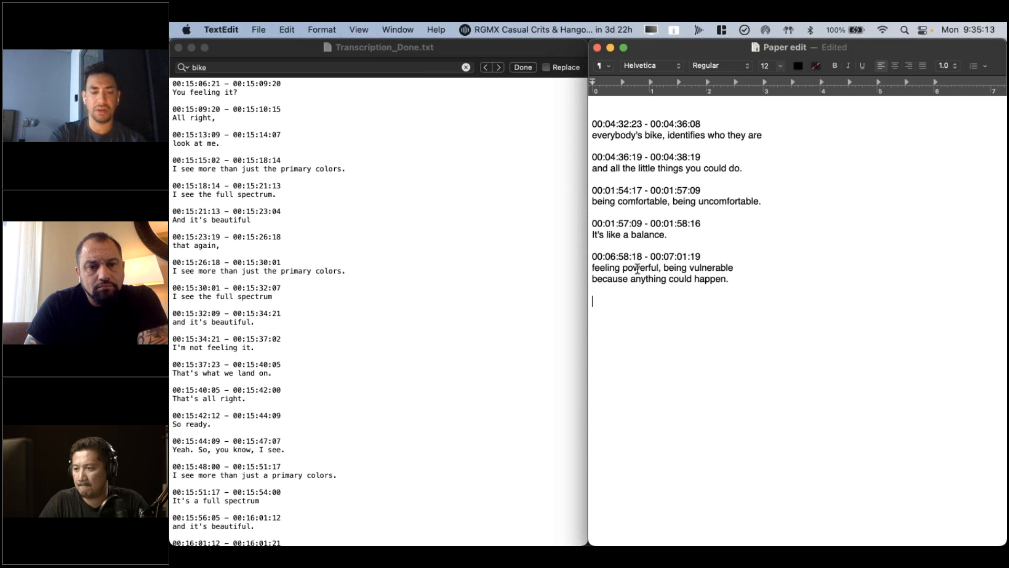
{"action": "key", "text": "super+Tab"}
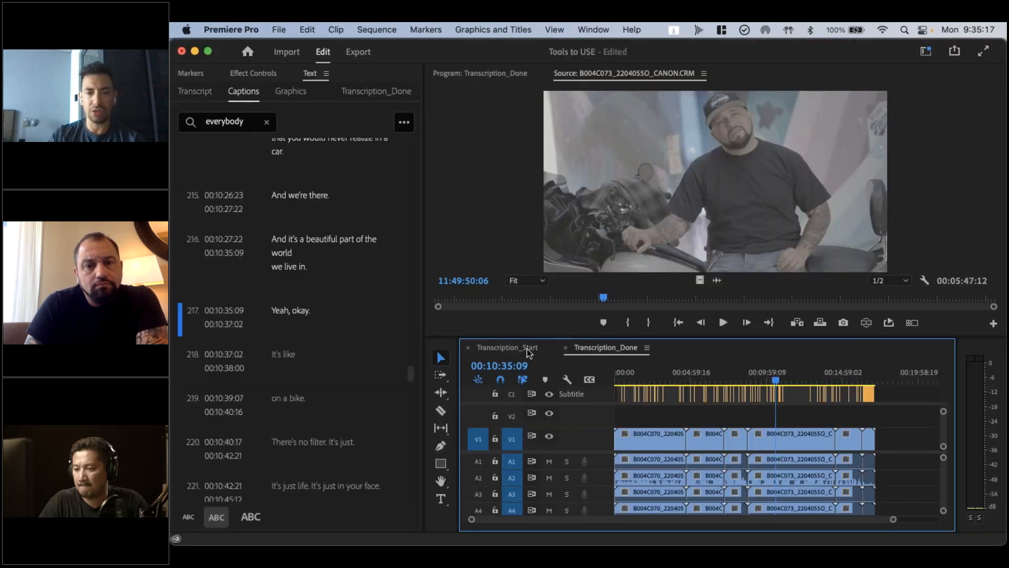
Bring up the Transcription_Start sequence and turn off Overlays in its Program Monitor
{"action": "left_click", "coordinate": [527, 350]}
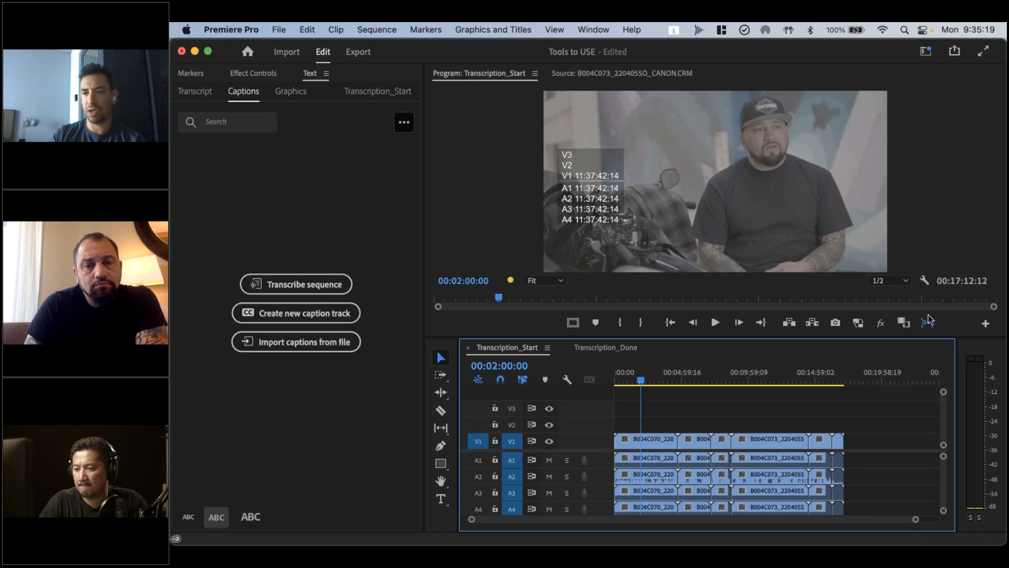
{"action": "left_click", "coordinate": [924, 280]}
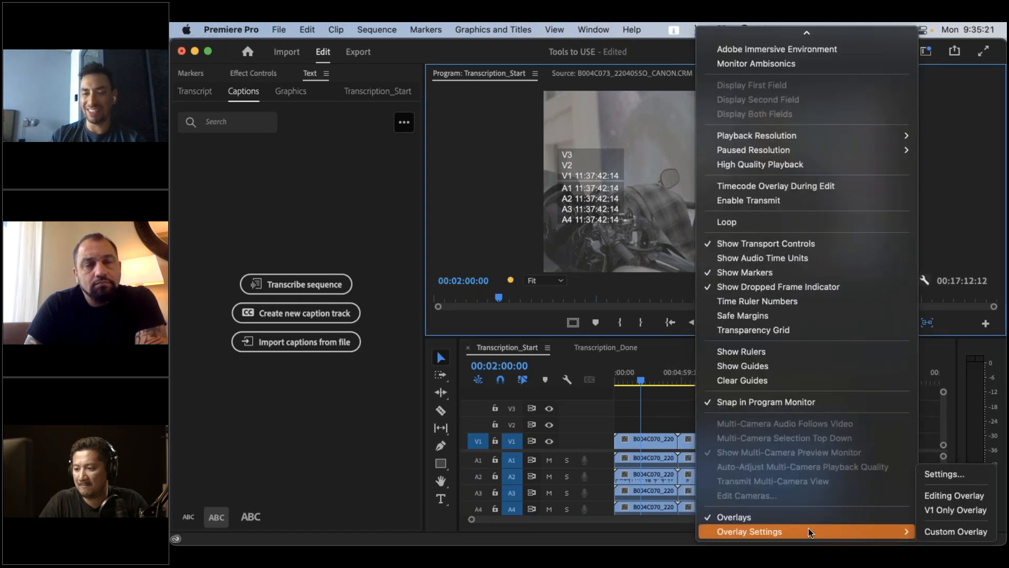
{"action": "left_click", "coordinate": [809, 517]}
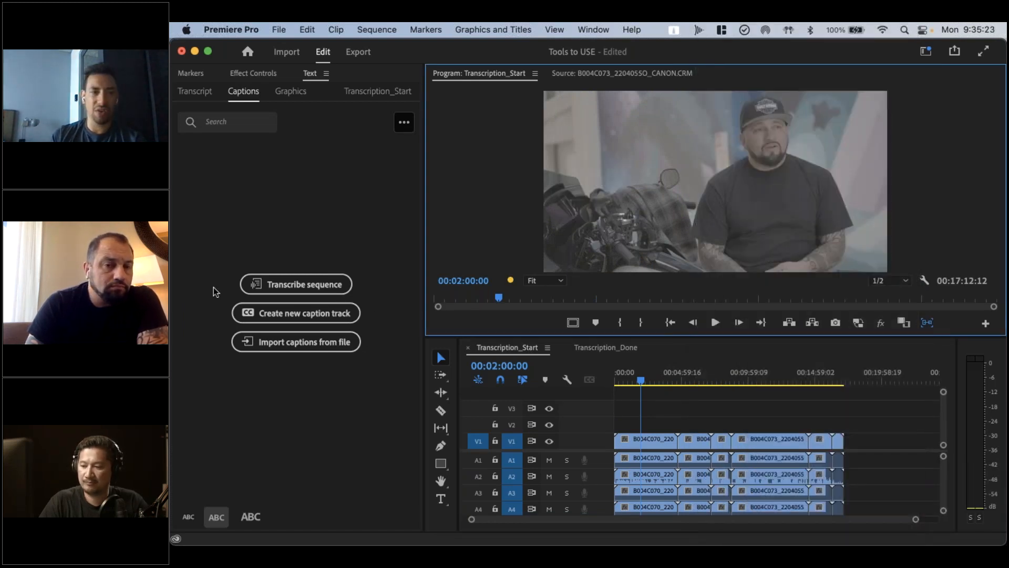
{"action": "left_click", "coordinate": [252, 201]}
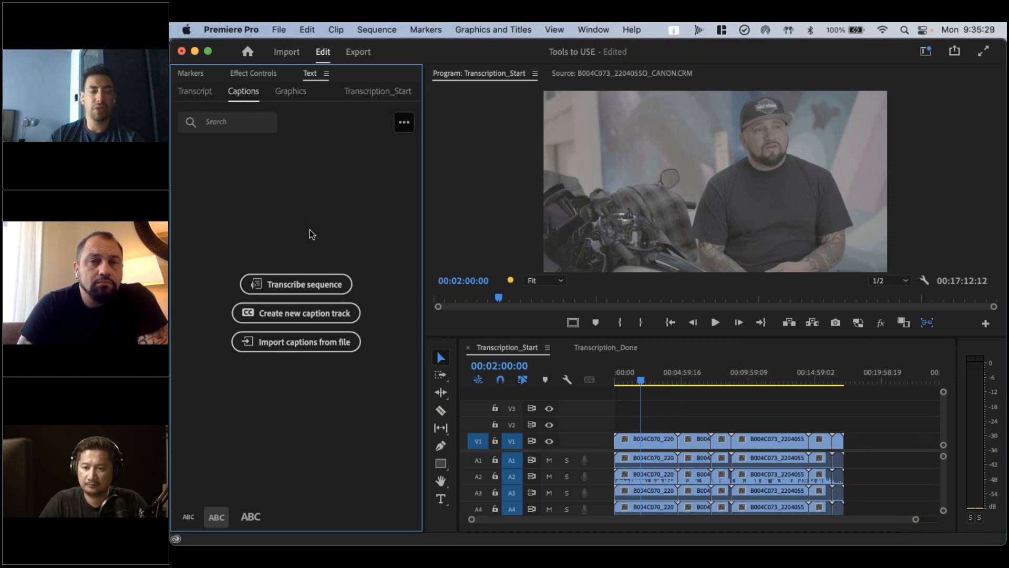
Look through the available workspaces and select the Assembly workspace
{"action": "left_click", "coordinate": [926, 51]}
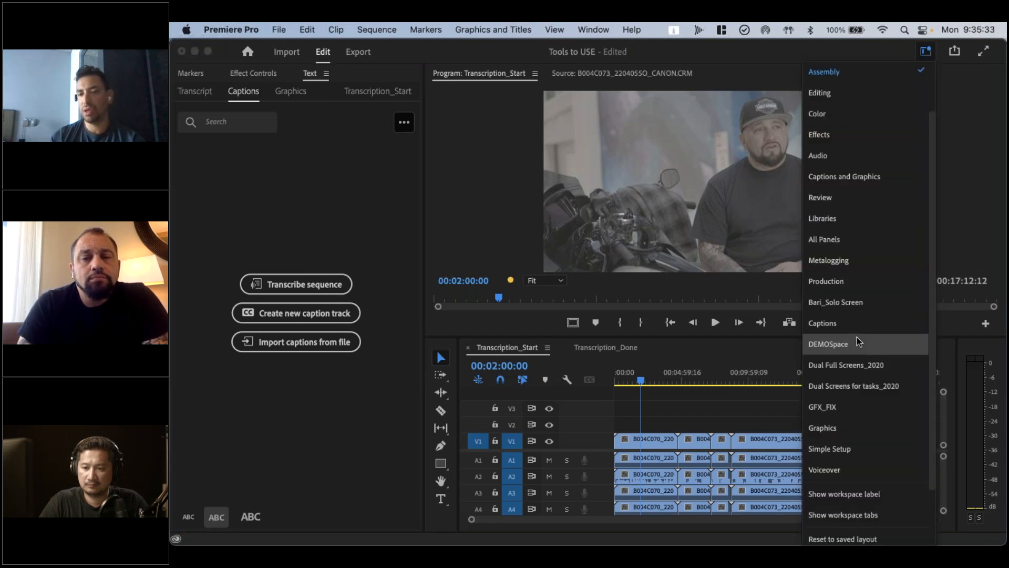
{"action": "scroll", "coordinate": [857, 336], "scroll_direction": "down", "scroll_amount": 3}
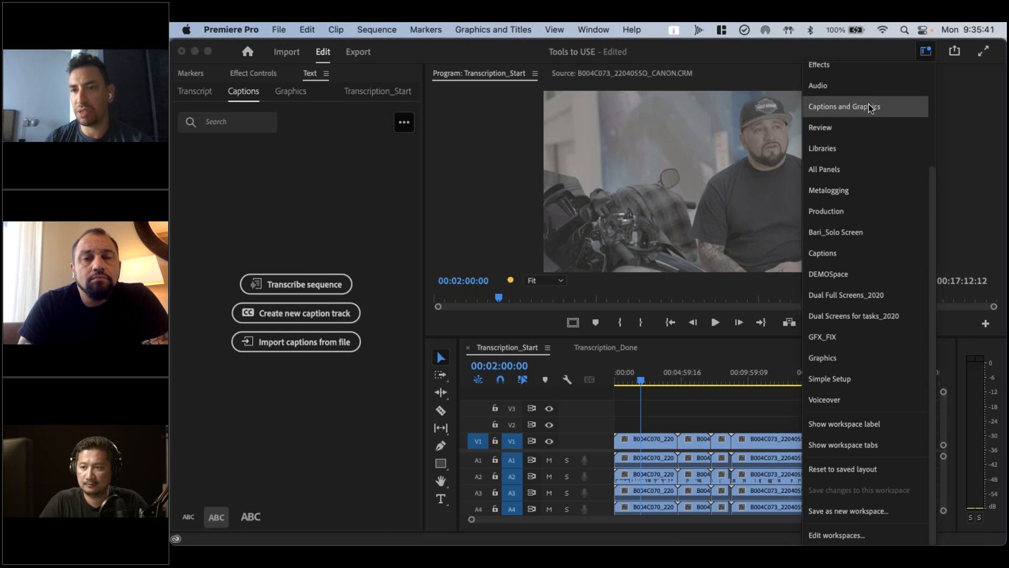
{"action": "scroll", "coordinate": [858, 251], "scroll_direction": "up", "scroll_amount": 5}
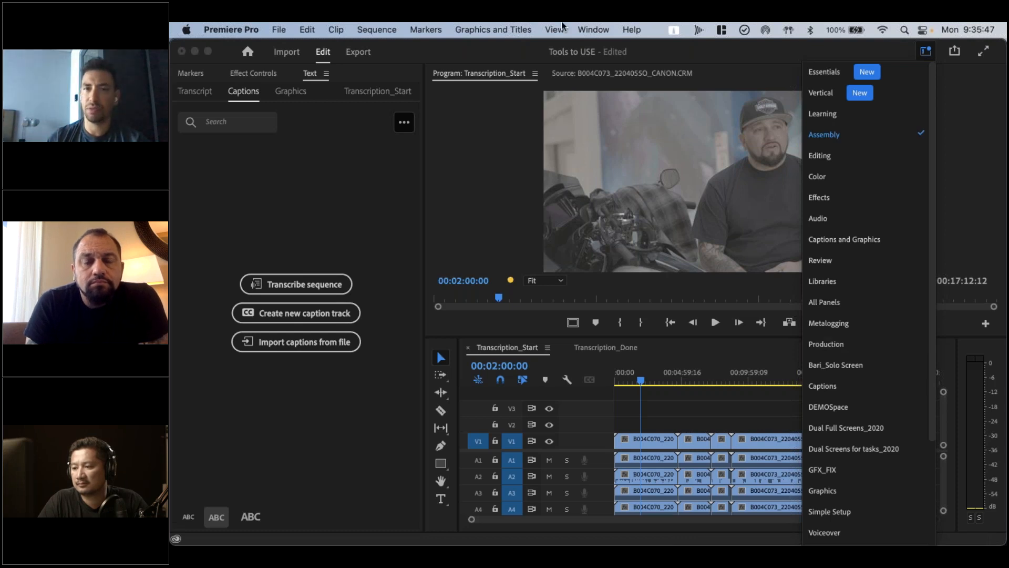
{"action": "left_click", "coordinate": [591, 29]}
{"action": "mouse_move", "coordinate": [605, 52]}
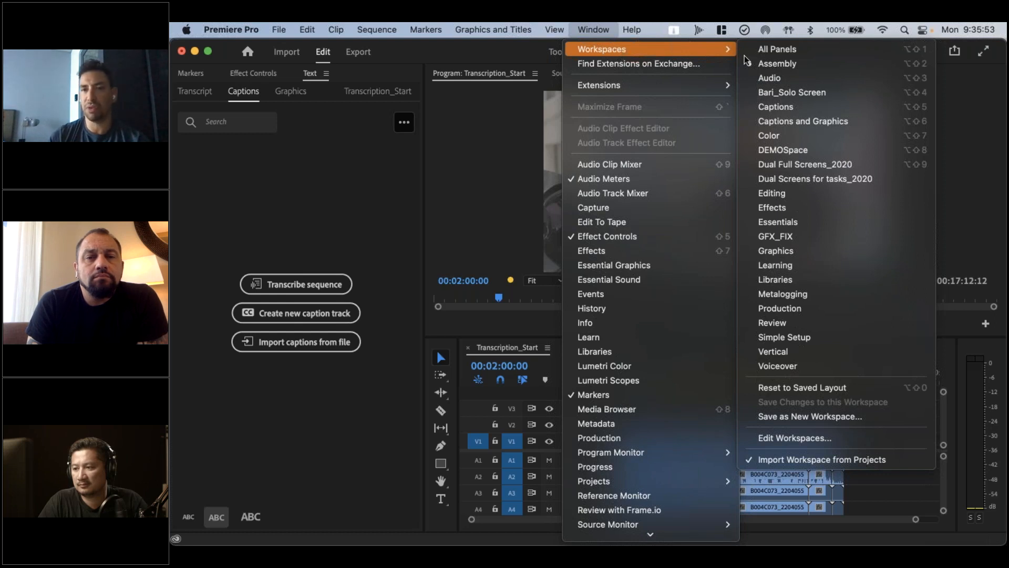
{"action": "left_click", "coordinate": [784, 63]}
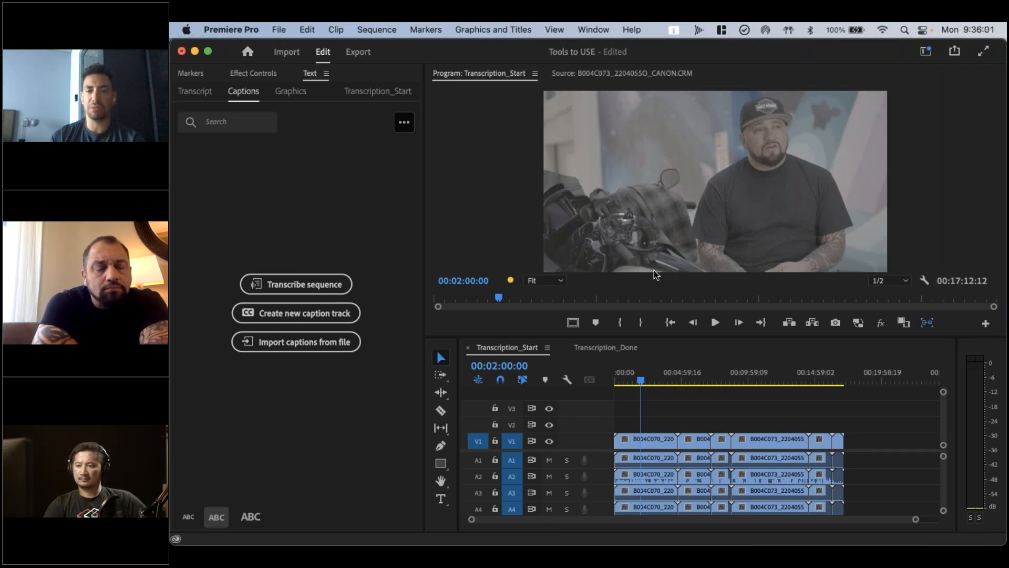
Look at the Source Monitor and the Transcription_Start Program Monitor, and locate the Text panel among the available panels
{"action": "left_click", "coordinate": [605, 73]}
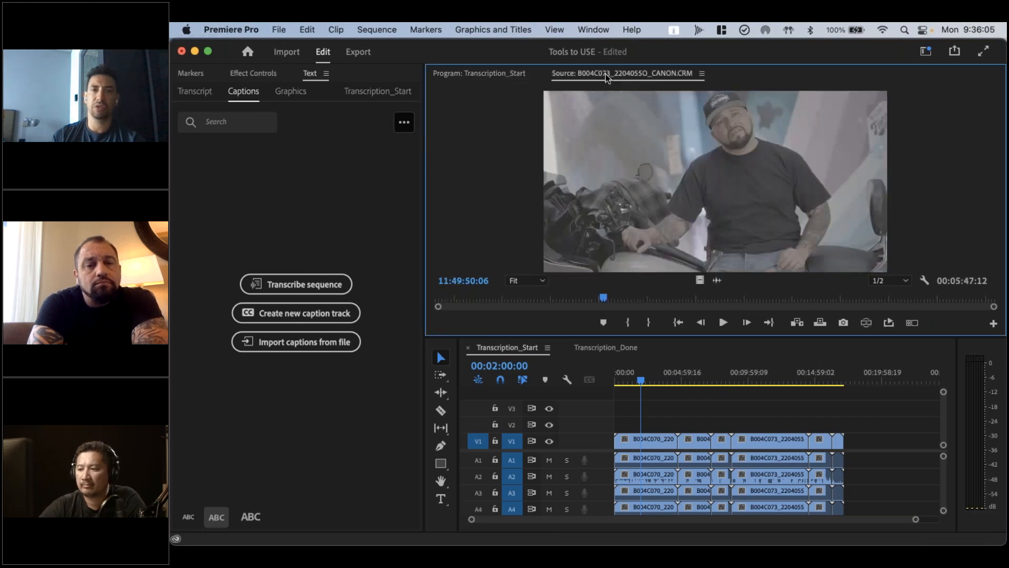
{"action": "left_click", "coordinate": [509, 74]}
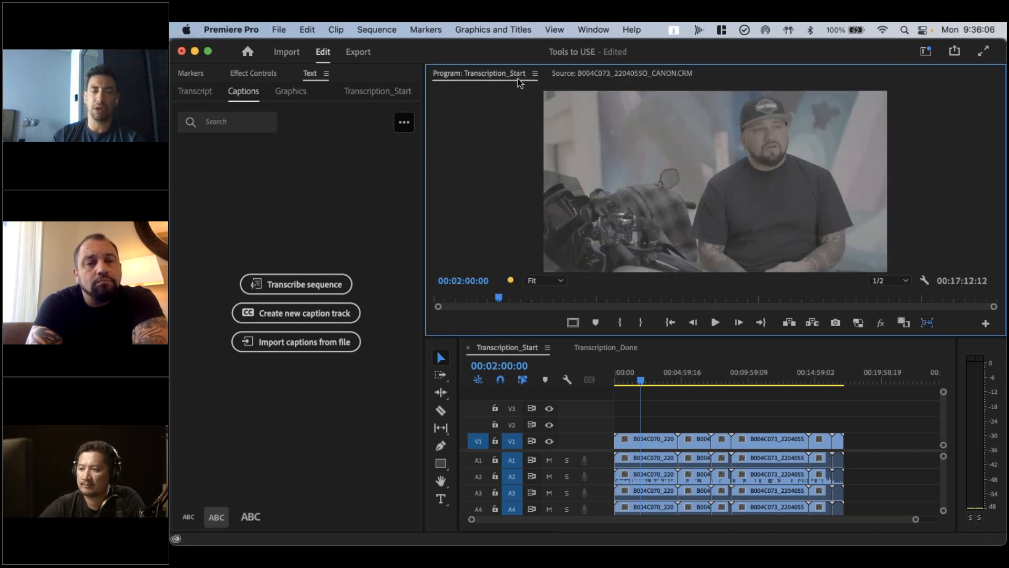
{"action": "left_click", "coordinate": [361, 199]}
{"action": "left_click", "coordinate": [594, 29]}
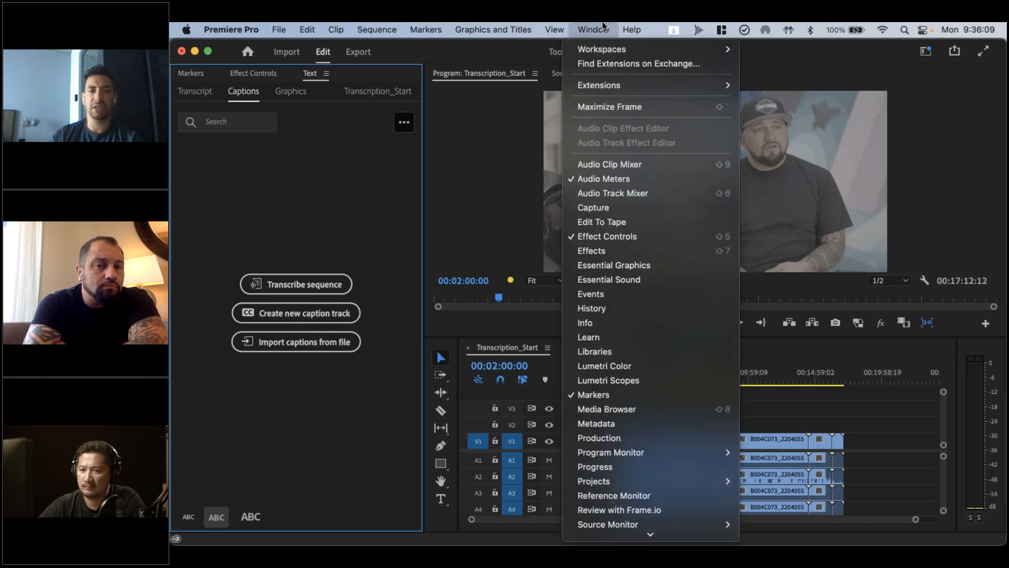
{"action": "scroll", "coordinate": [591, 386], "scroll_direction": "down", "scroll_amount": 2}
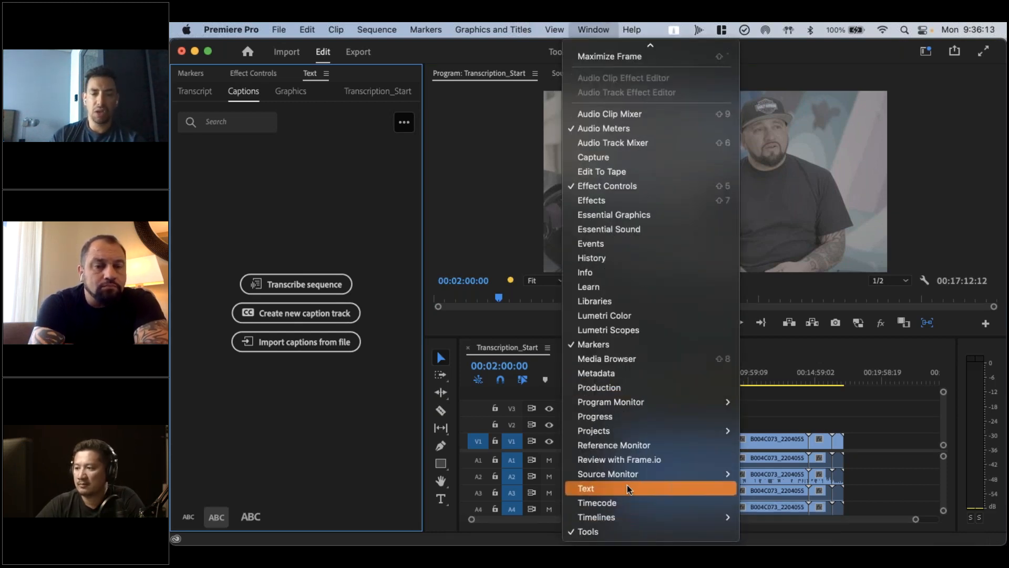
{"action": "left_click", "coordinate": [304, 207]}
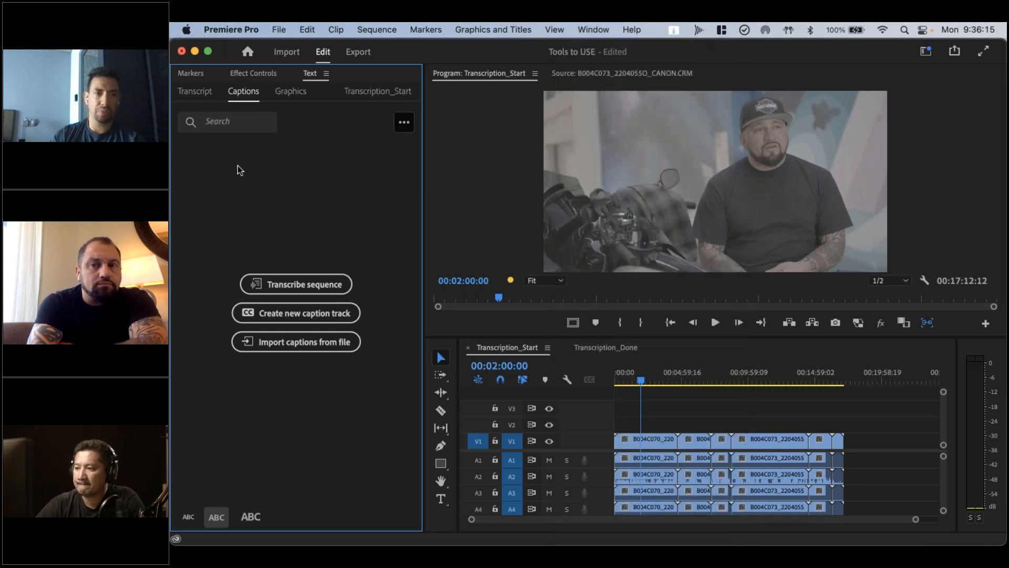
Look through the Captions and Graphics views of the Text panel and return to its Transcript view
{"action": "left_click", "coordinate": [200, 101]}
{"action": "left_click", "coordinate": [247, 96]}
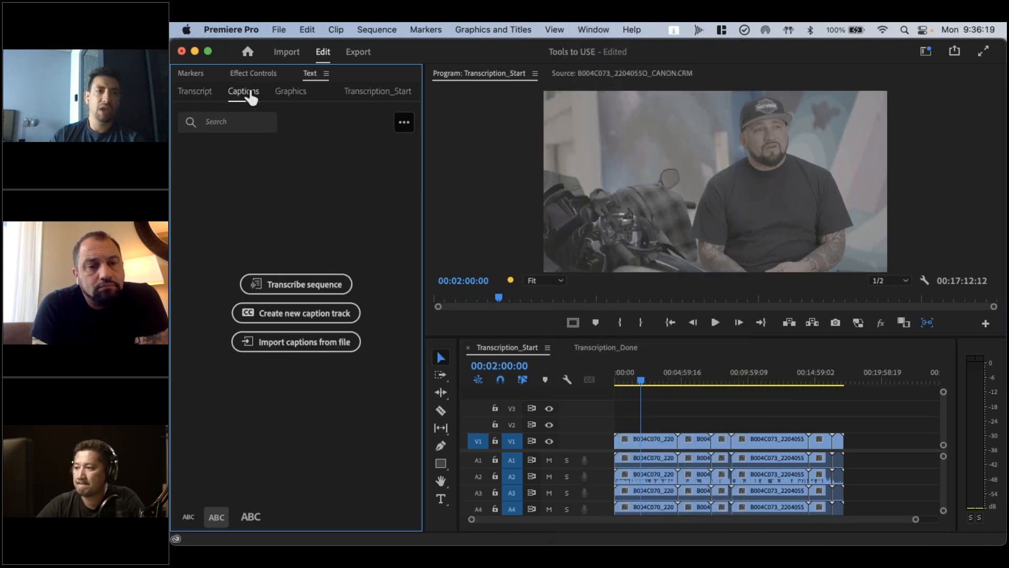
{"action": "left_click", "coordinate": [295, 97]}
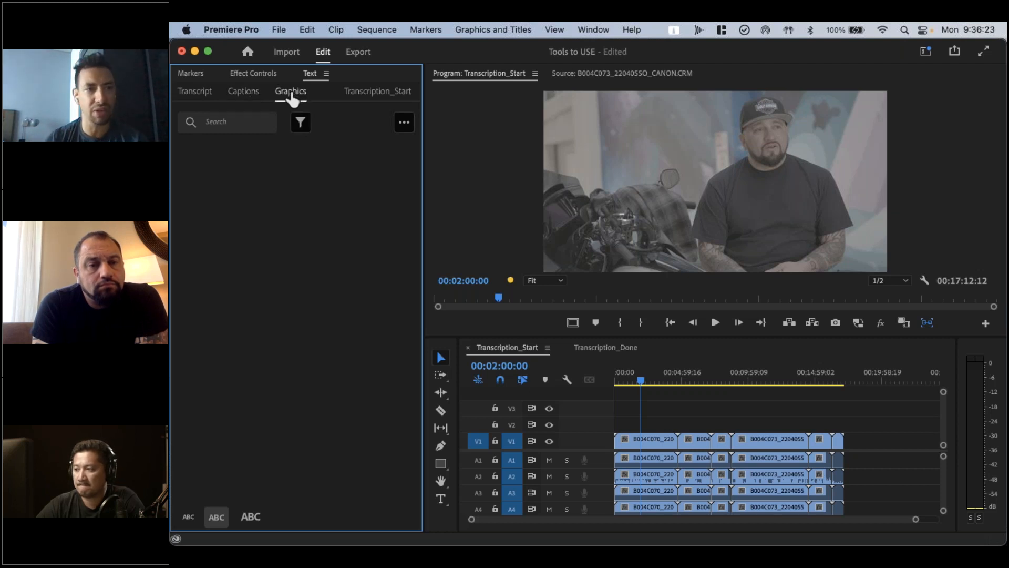
{"action": "left_click", "coordinate": [202, 97]}
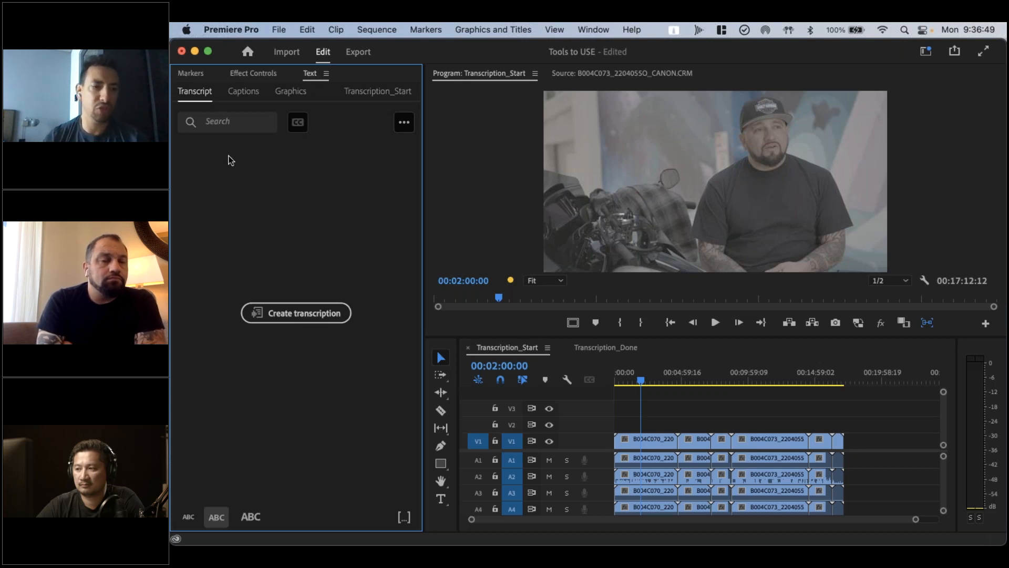
Move the playhead to the start of the Transcription_Start sequence and bring up the Tools to USE project's contents
{"action": "left_click", "coordinate": [660, 404]}
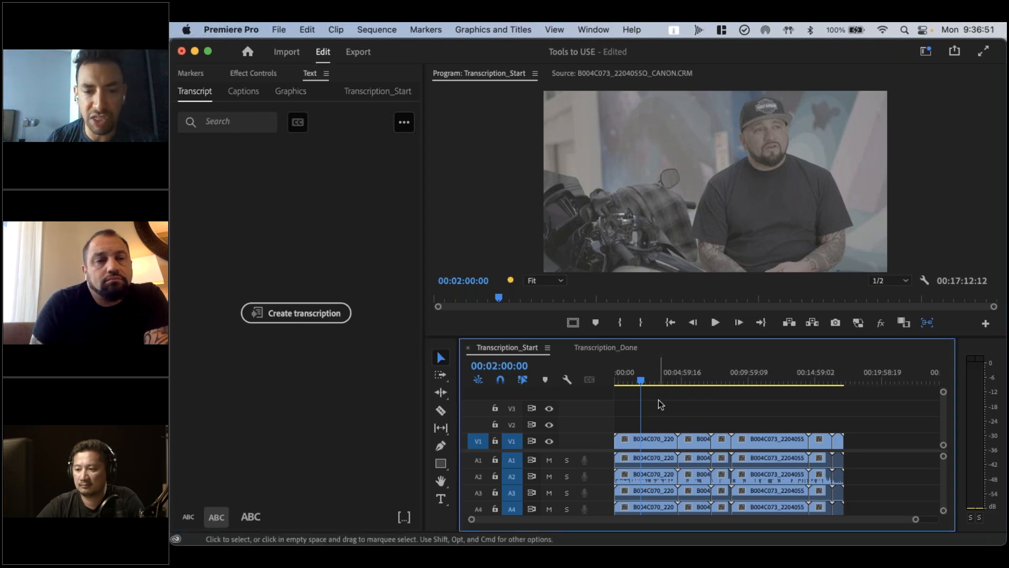
{"action": "left_click_drag", "start_coordinate": [635, 373], "coordinate": [604, 383]}
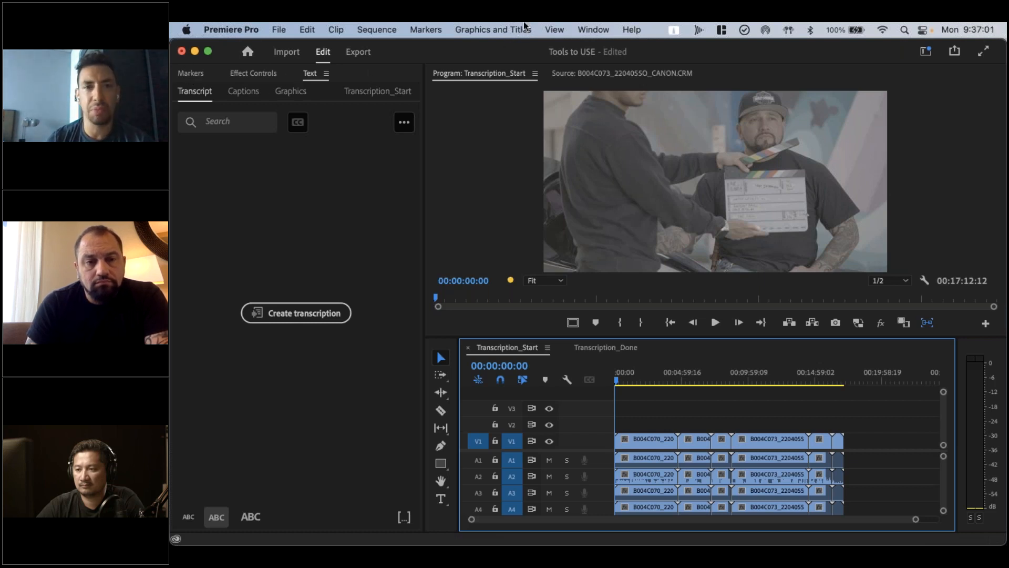
{"action": "left_click", "coordinate": [582, 28]}
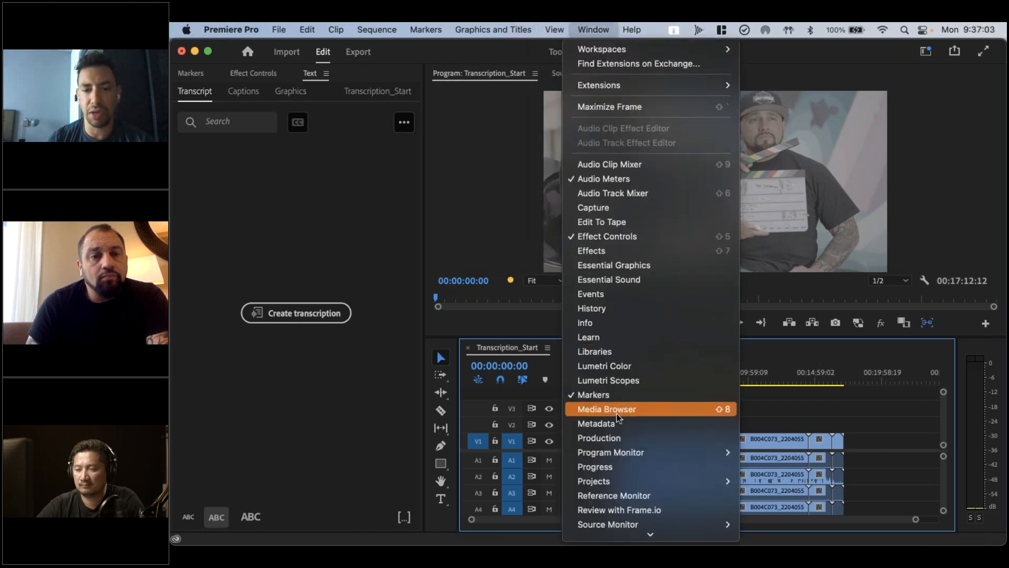
{"action": "mouse_move", "coordinate": [617, 478]}
{"action": "scroll", "coordinate": [616, 475], "scroll_direction": "down", "scroll_amount": 3}
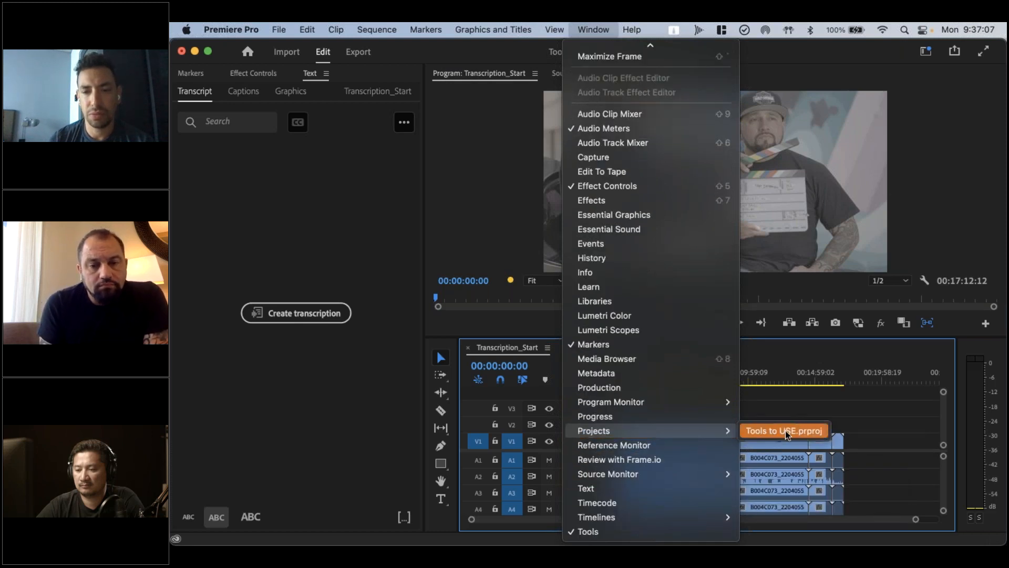
{"action": "left_click", "coordinate": [785, 430]}
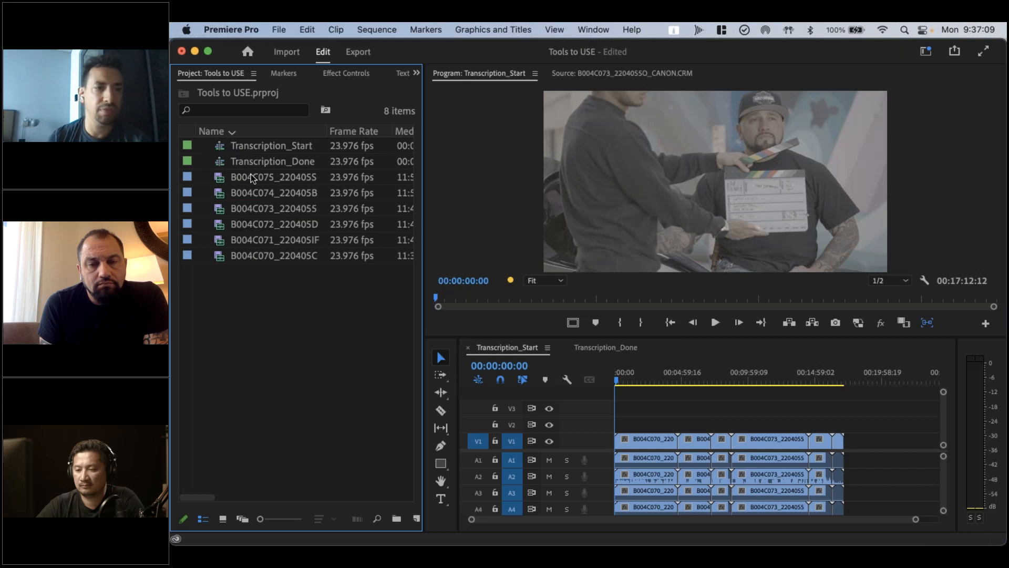
Create a new bin from the six source clips B004C070 through B004C075 and name it USE THESE
{"action": "left_click", "coordinate": [251, 174]}
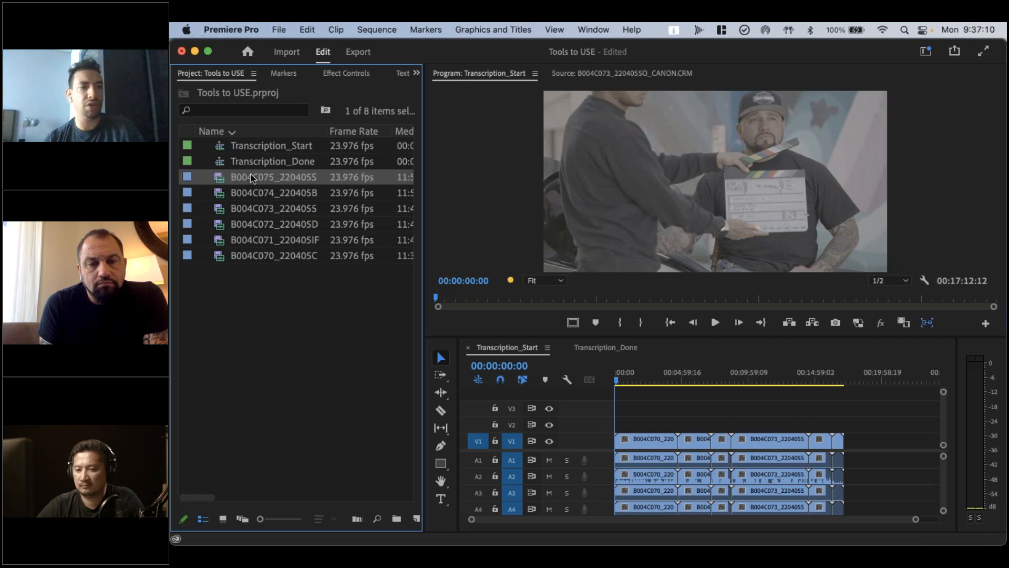
{"action": "left_click", "coordinate": [244, 254], "text": "shift"}
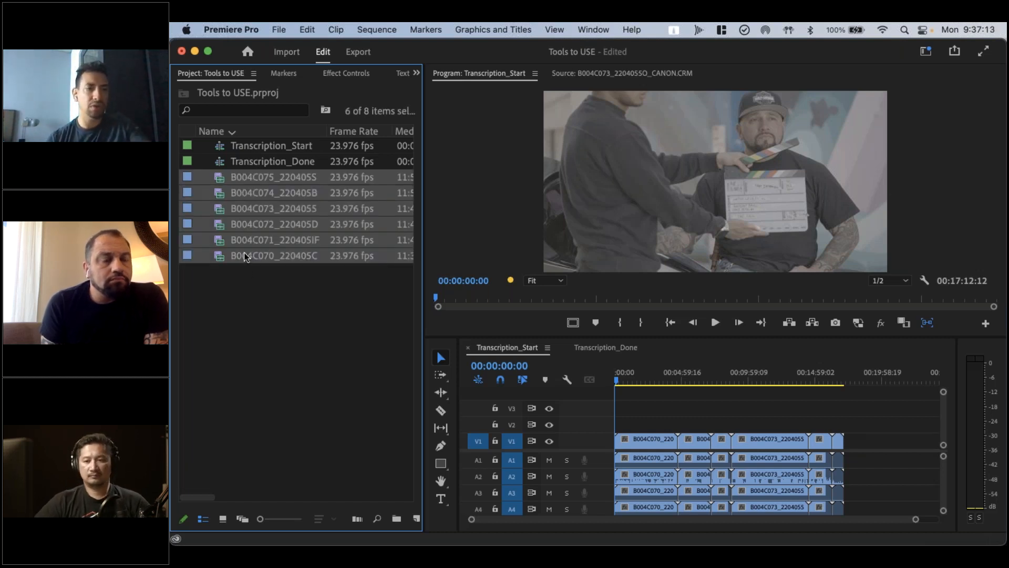
{"action": "right_click", "coordinate": [244, 253]}
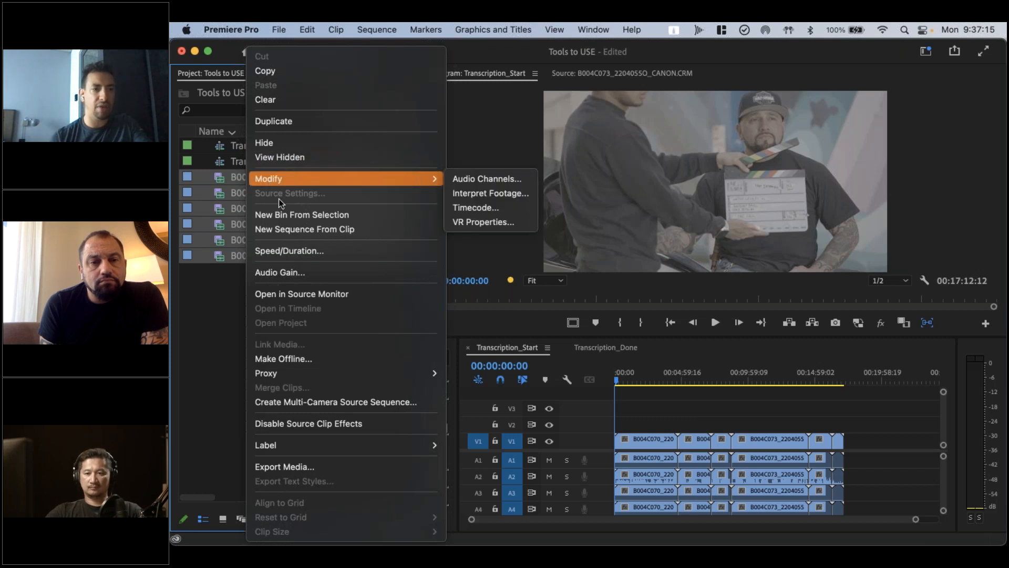
{"action": "left_click", "coordinate": [280, 214]}
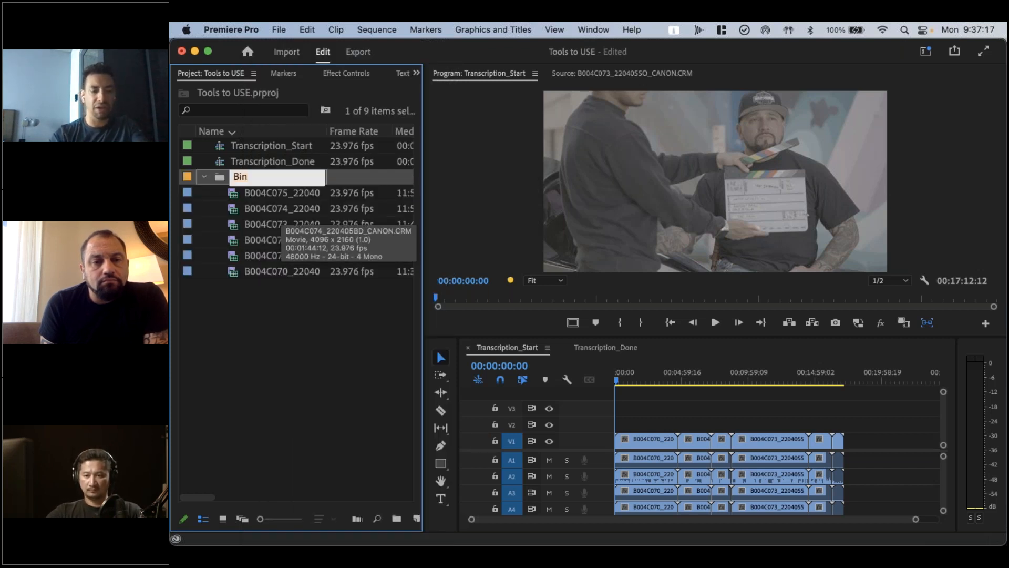
{"action": "type", "text": "USE THESE"}
{"action": "key", "text": "Return"}
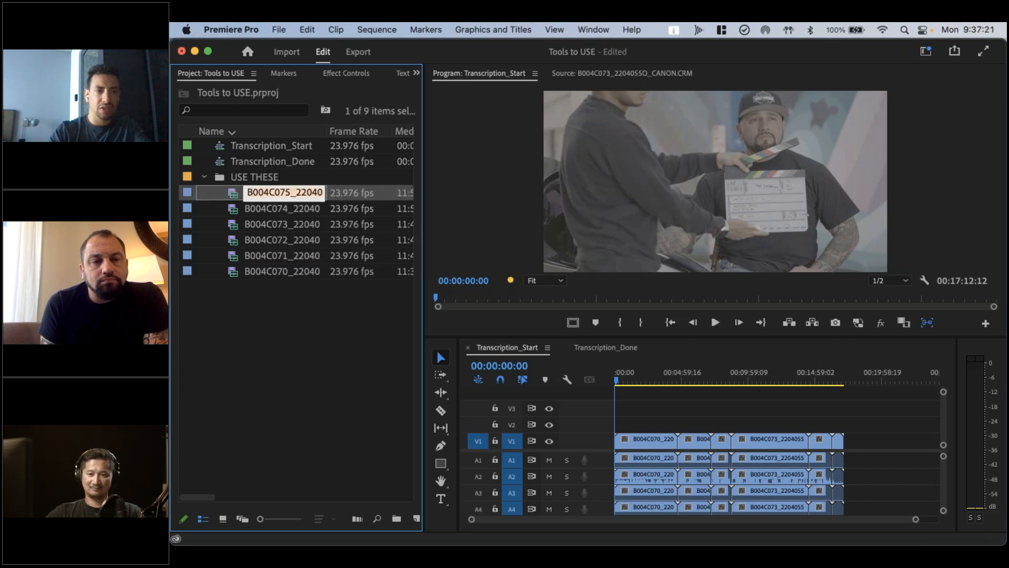
{"action": "left_click", "coordinate": [262, 362]}
Collapse the USE THESE bin and create a new sequence from the whole bin, fitting all its clips in the timeline
{"action": "right_click", "coordinate": [220, 177]}
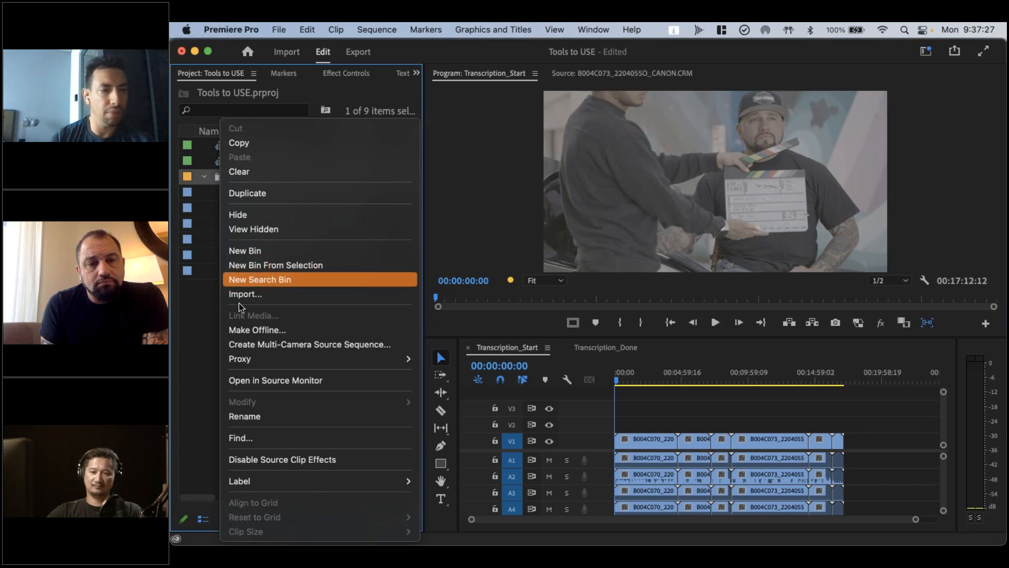
{"action": "left_click", "coordinate": [209, 336]}
{"action": "left_click", "coordinate": [204, 177]}
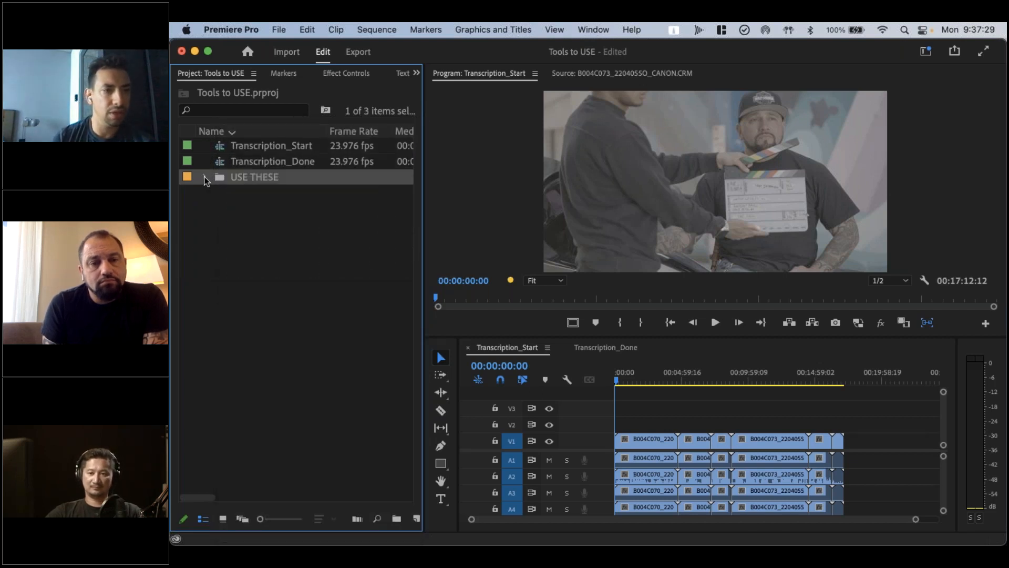
{"action": "right_click", "coordinate": [235, 178]}
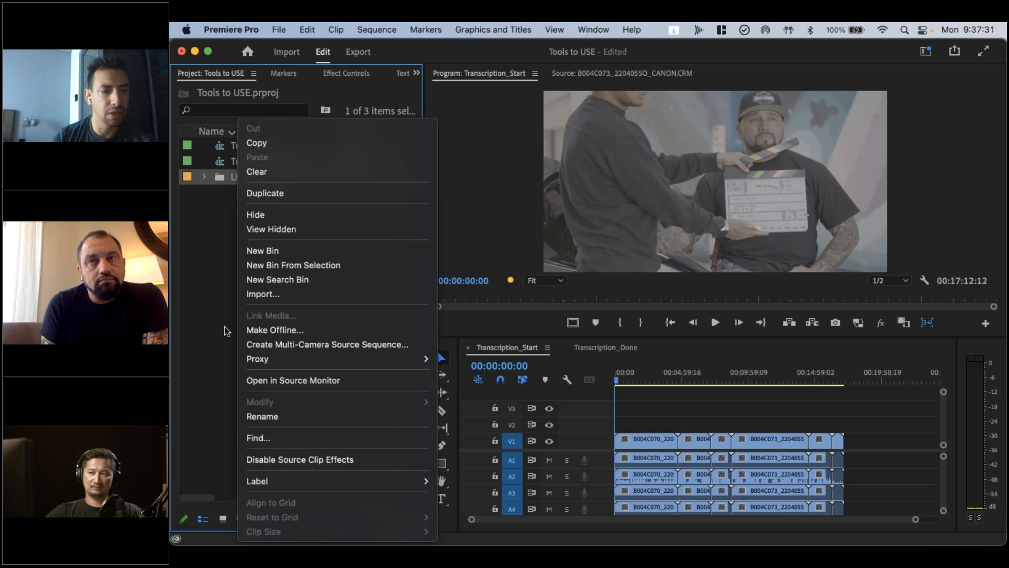
{"action": "mouse_move", "coordinate": [243, 363]}
{"action": "left_click", "coordinate": [193, 338]}
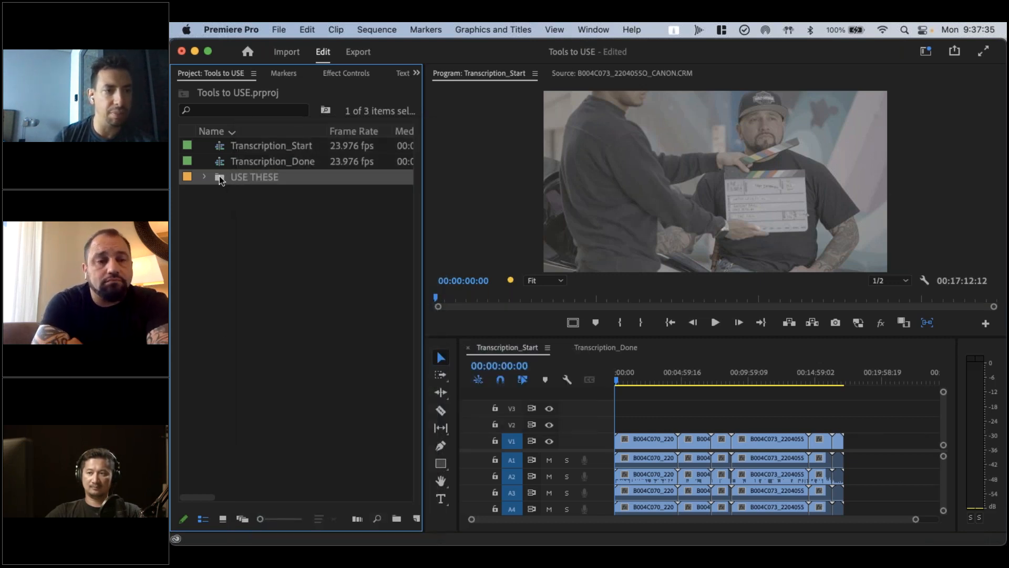
{"action": "left_click", "coordinate": [417, 519]}
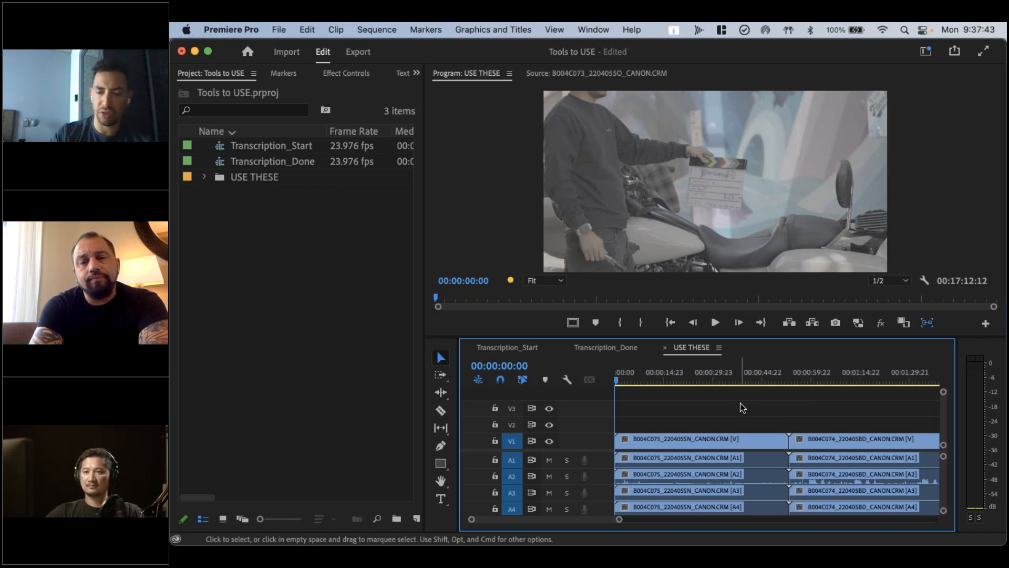
{"action": "key", "text": "backslash"}
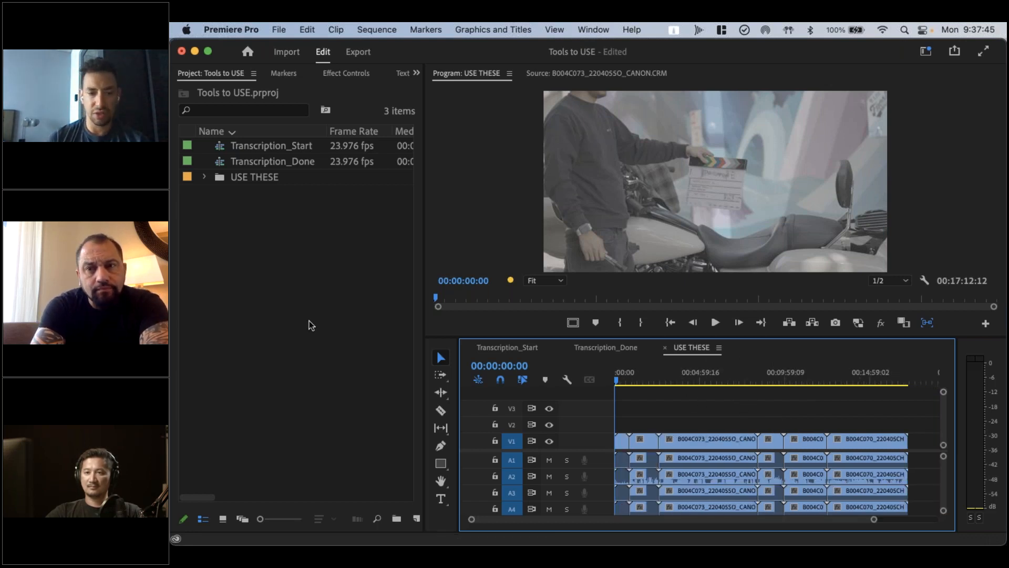
Open the USE THESE bin and try selecting only its six source clips, leaving out the sequence
{"action": "left_click", "coordinate": [219, 178]}
{"action": "right_click", "coordinate": [219, 178]}
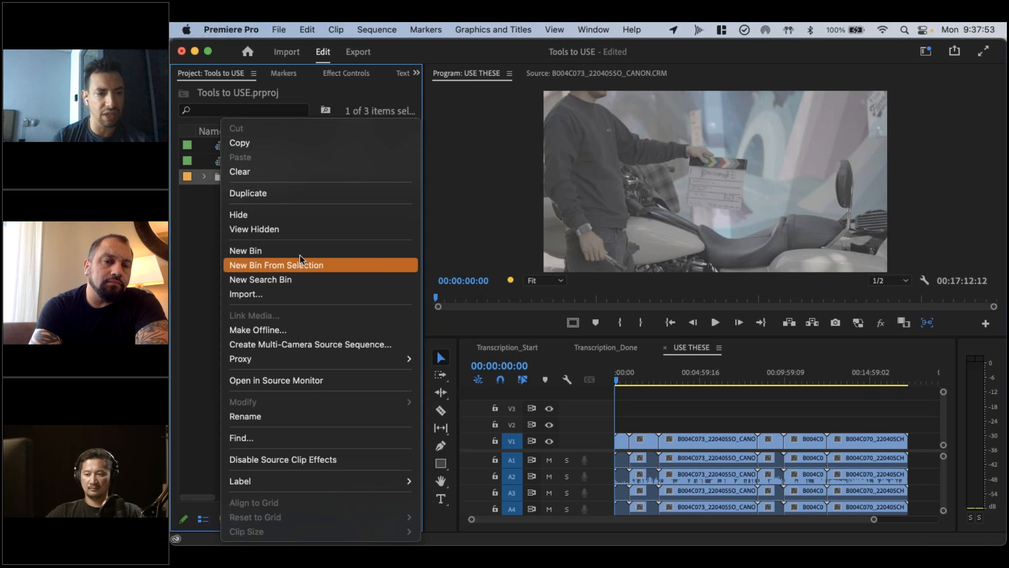
{"action": "left_click", "coordinate": [201, 319]}
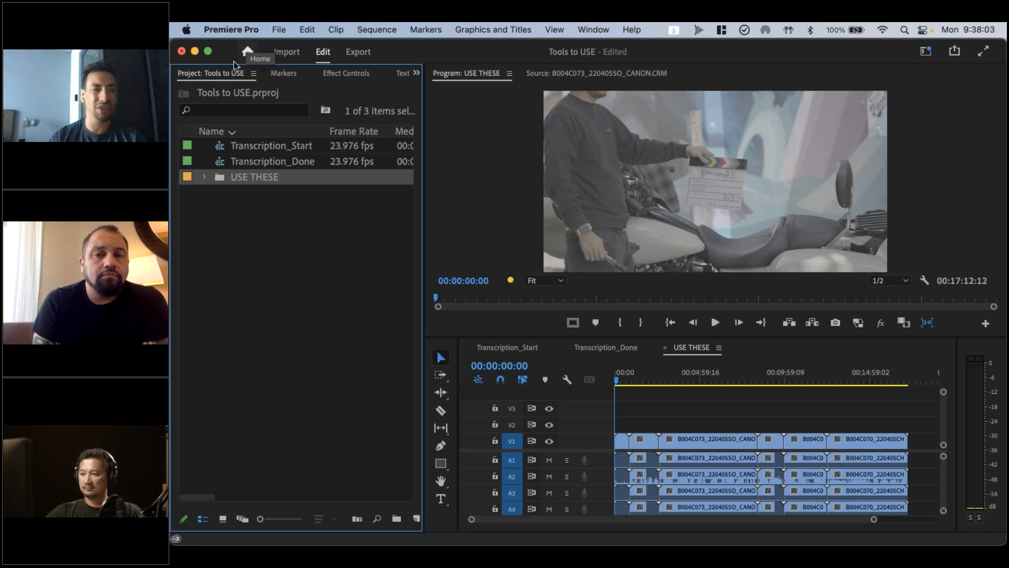
{"action": "double_click", "coordinate": [219, 178]}
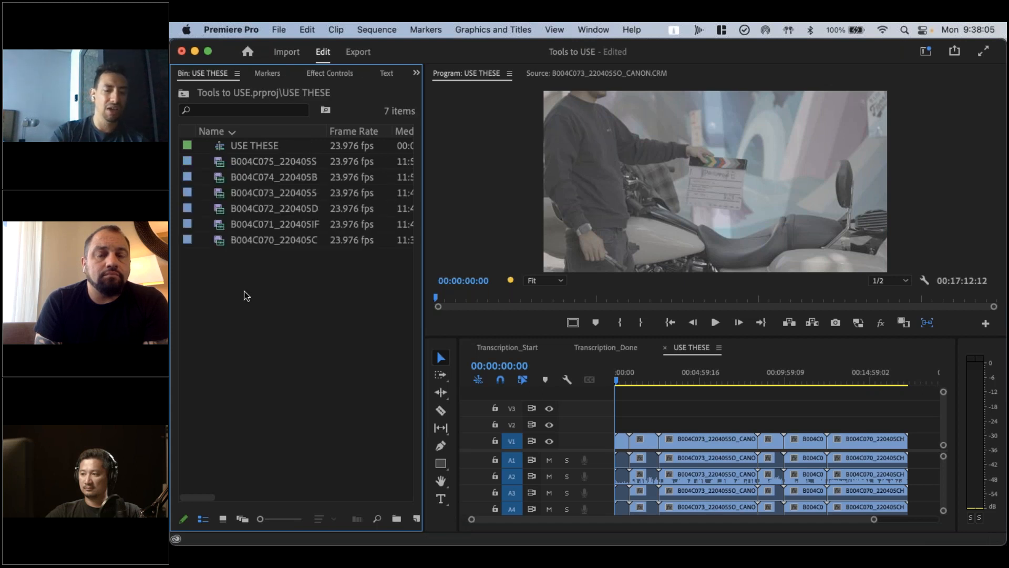
{"action": "left_click_drag", "start_coordinate": [244, 293], "coordinate": [243, 130]}
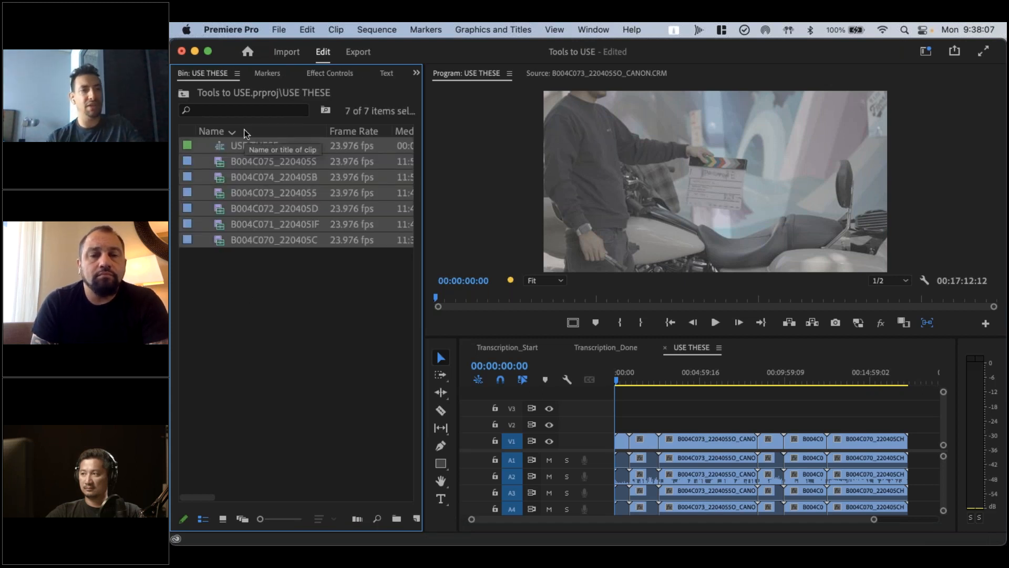
{"action": "left_click", "coordinate": [239, 146], "text": "super"}
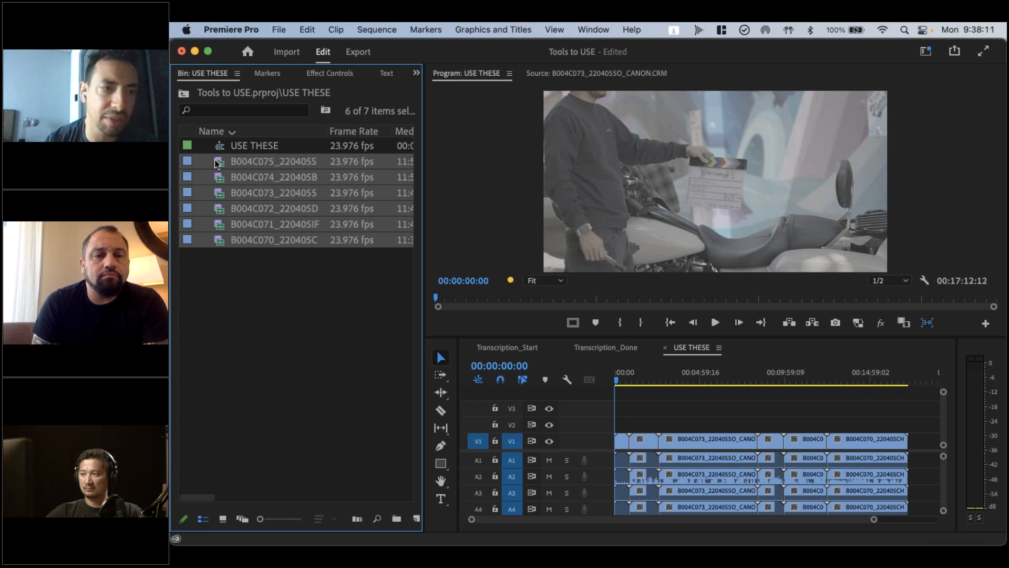
{"action": "left_click", "coordinate": [272, 316]}
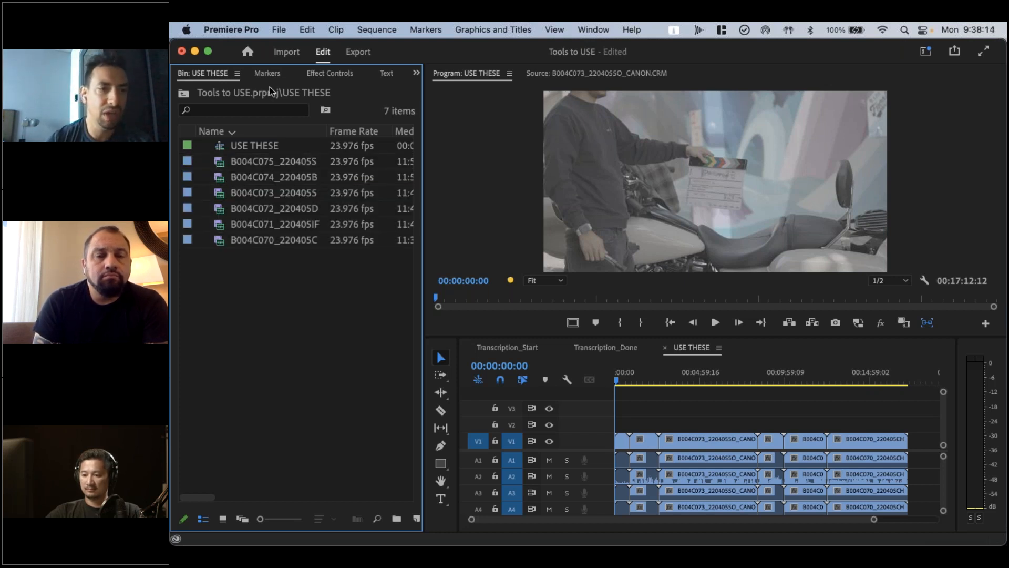
Sort the USE THESE bin by name in ascending order, select its six clips and locate the New Sequence From Clip command
{"action": "left_click", "coordinate": [256, 129]}
{"action": "left_click", "coordinate": [272, 143]}
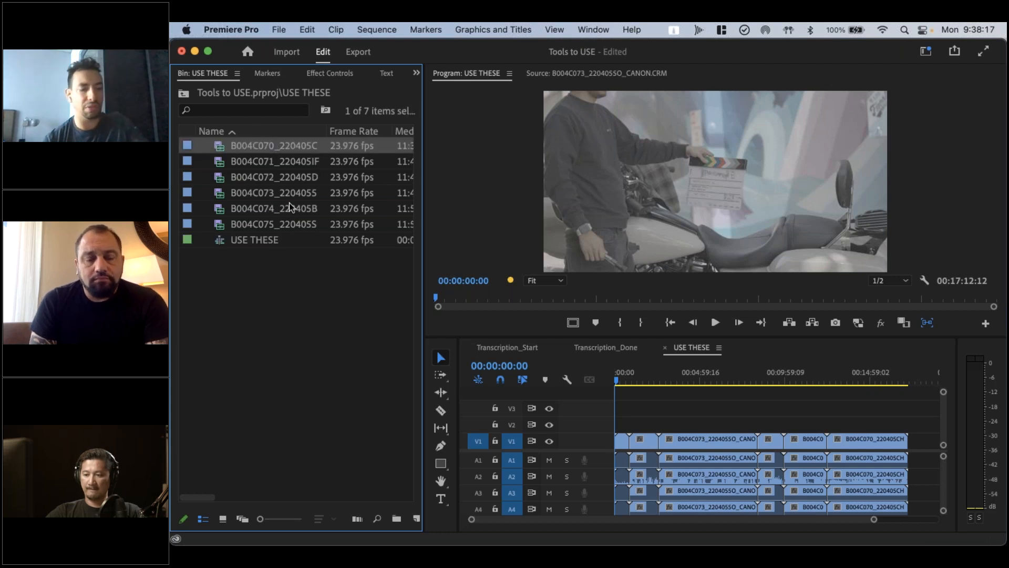
{"action": "left_click", "coordinate": [288, 224], "text": "shift"}
{"action": "right_click", "coordinate": [284, 227]}
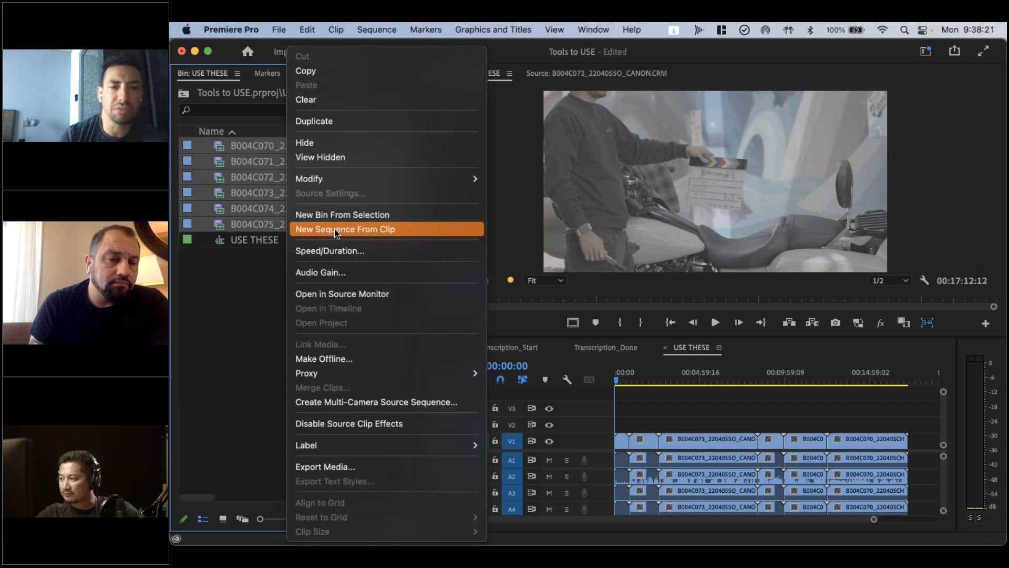
{"action": "left_click", "coordinate": [239, 306]}
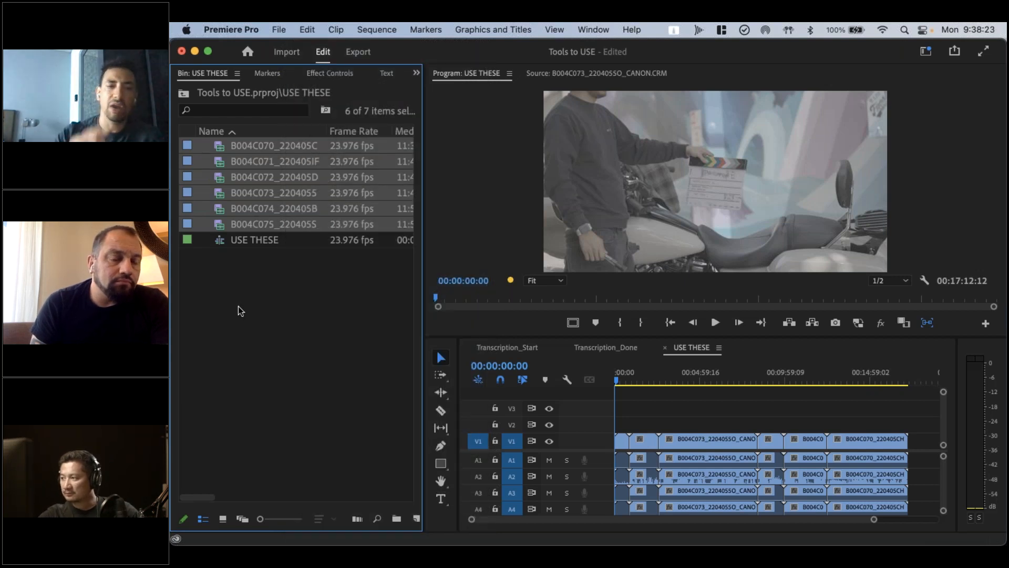
Look through the metadata columns of the USE THESE bin, including Video Info, and return to the Frame Rate column
{"action": "scroll", "coordinate": [263, 169], "scroll_direction": "right", "scroll_amount": 3}
{"action": "scroll", "coordinate": [264, 168], "scroll_direction": "right", "scroll_amount": 5}
{"action": "scroll", "coordinate": [264, 169], "scroll_direction": "right", "scroll_amount": 4}
{"action": "scroll", "coordinate": [264, 168], "scroll_direction": "left", "scroll_amount": 2}
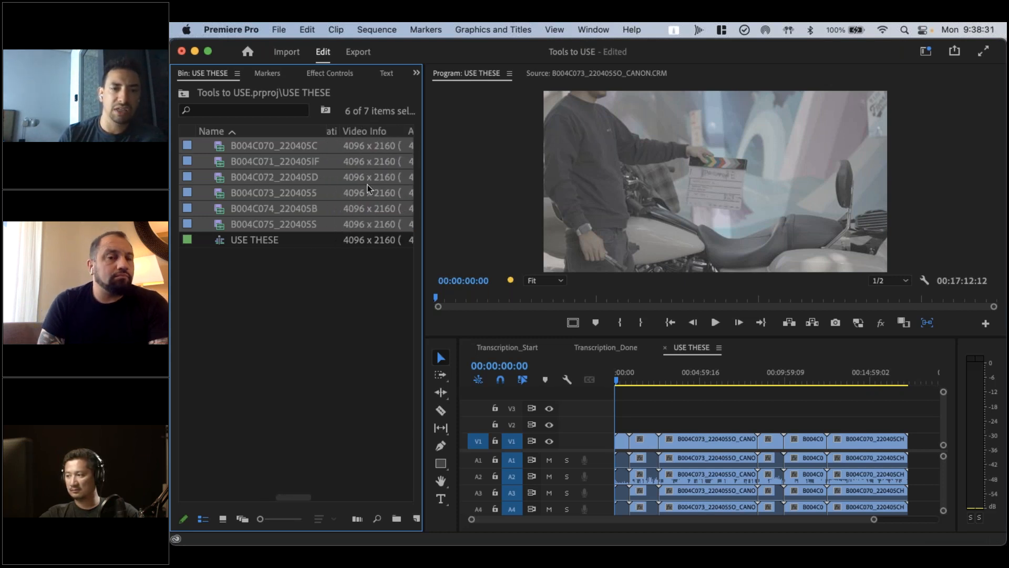
{"action": "left_click", "coordinate": [298, 362]}
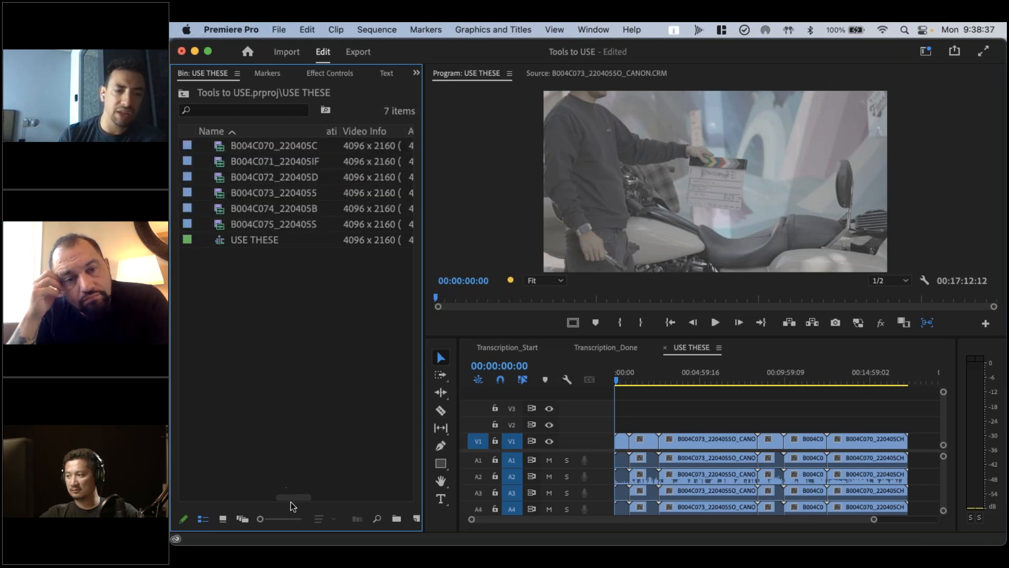
{"action": "left_click_drag", "start_coordinate": [293, 496], "coordinate": [197, 497]}
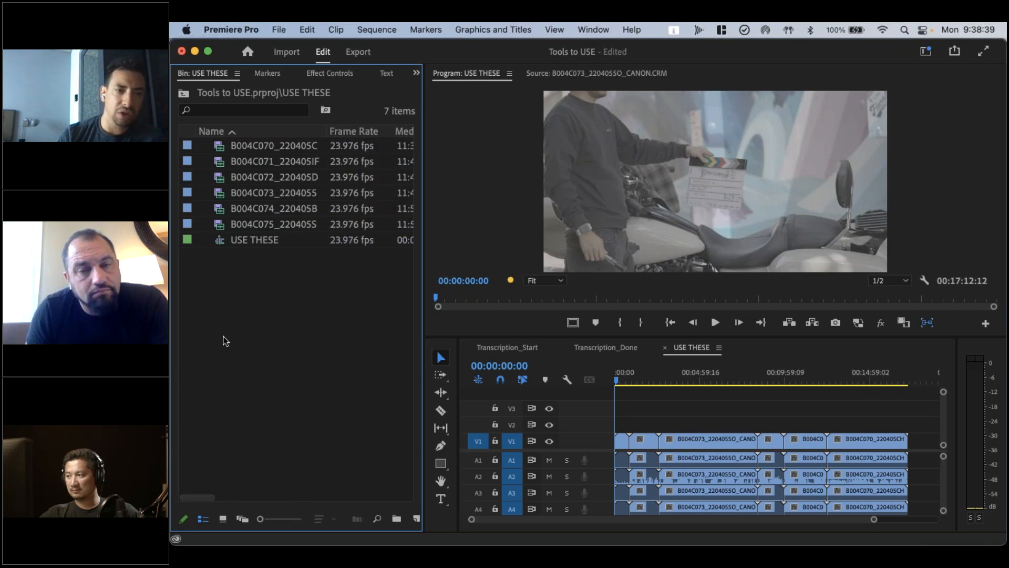
Close the USE THESE sequence and show the Transcription_Start sequence's transcript view in the Text panel
{"action": "left_click", "coordinate": [665, 348]}
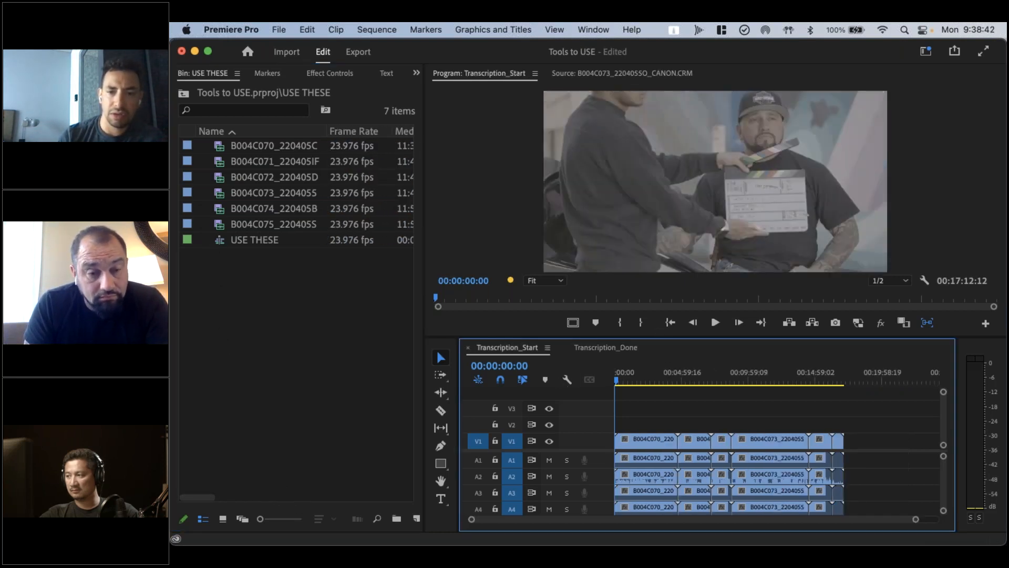
{"action": "left_click", "coordinate": [386, 77]}
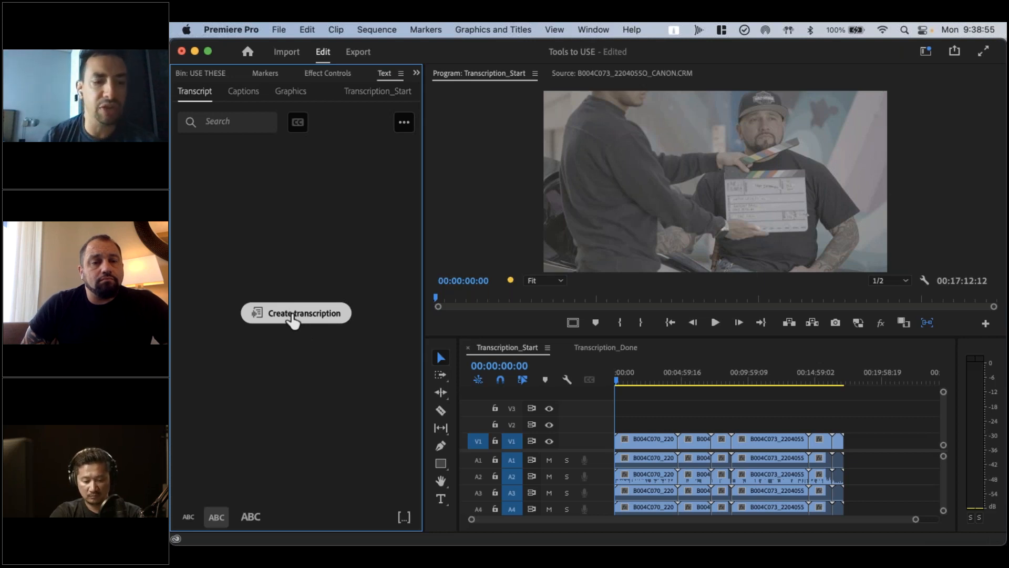
Set up a transcription of Transcription_Start using the Audio 2 track, with recognition of different speakers turned on
{"action": "left_click", "coordinate": [292, 314]}
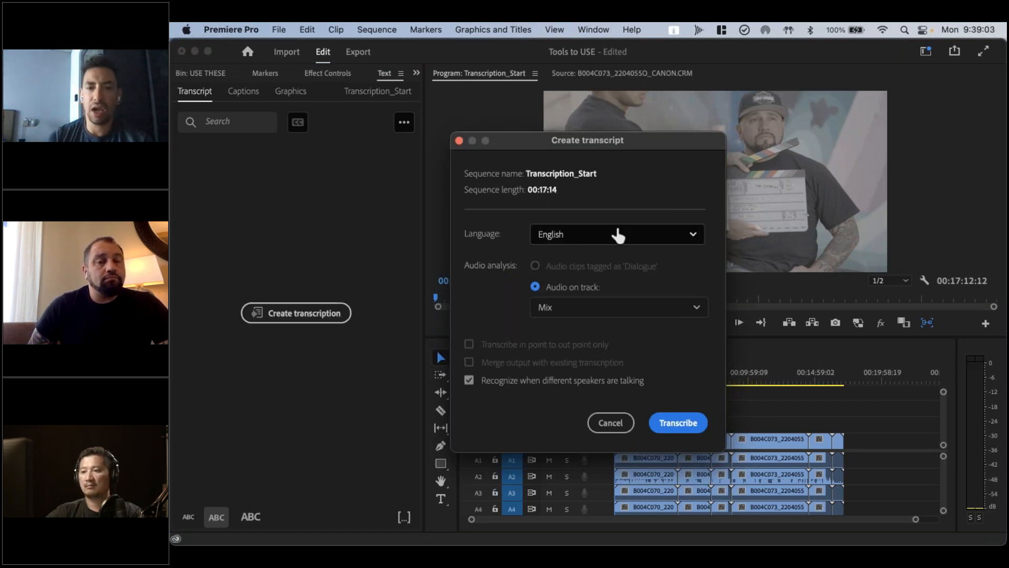
{"action": "left_click", "coordinate": [562, 310]}
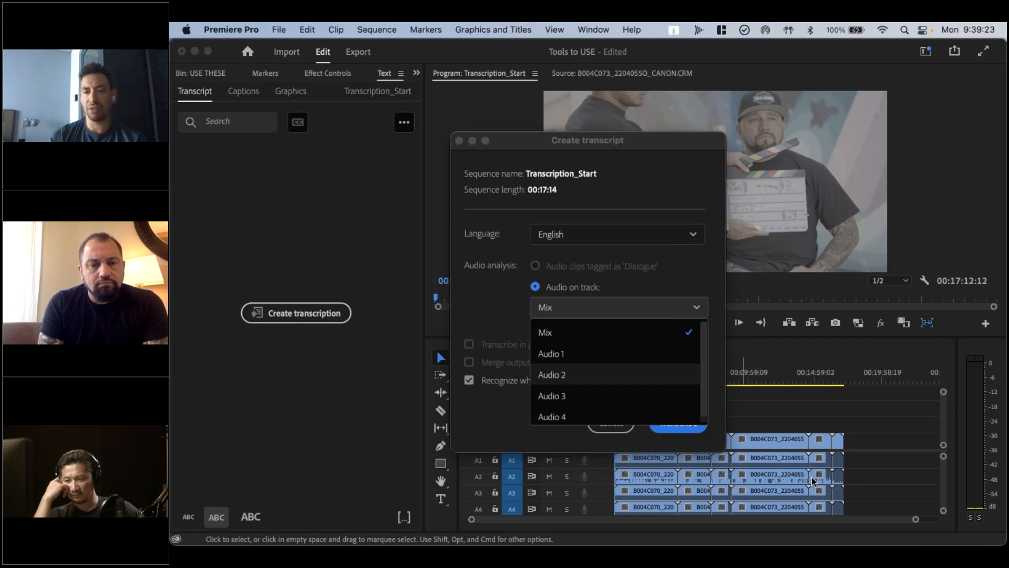
{"action": "left_click", "coordinate": [597, 377]}
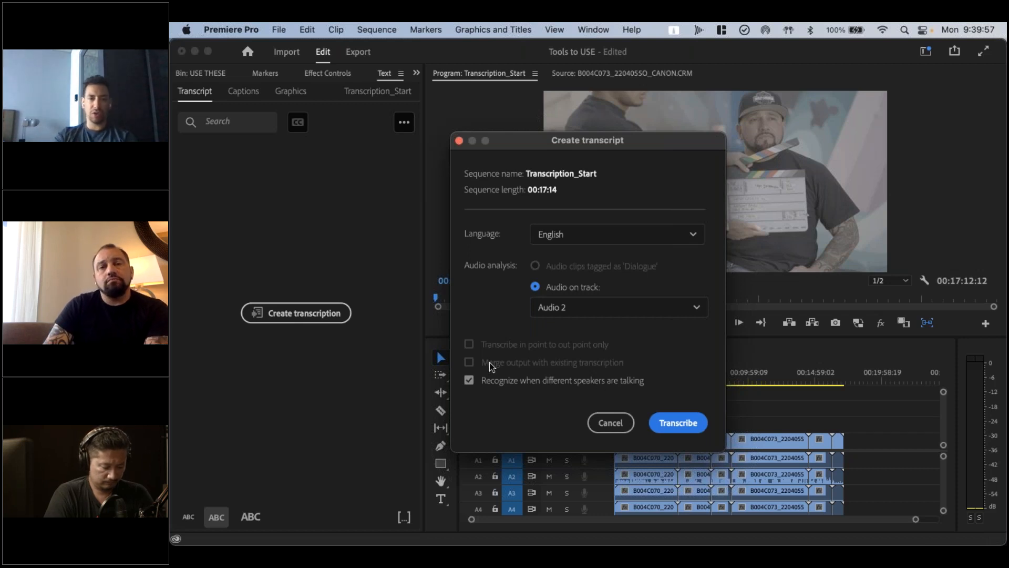
{"action": "left_click", "coordinate": [469, 380]}
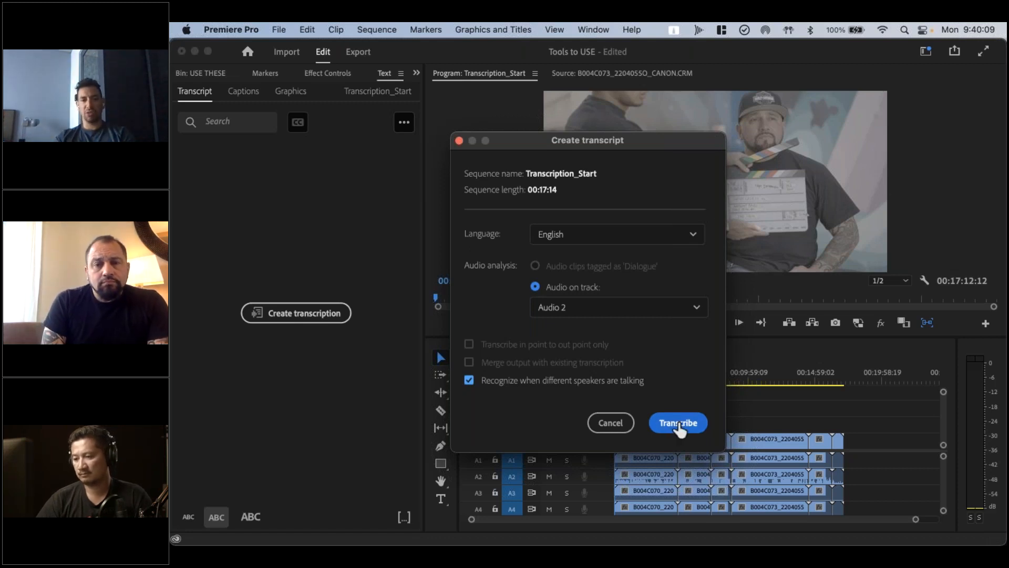
Examine the whole list of available transcription languages, keep English, and cancel the transcript creation
{"action": "left_click", "coordinate": [688, 235]}
{"action": "scroll", "coordinate": [603, 291], "scroll_direction": "down", "scroll_amount": 5}
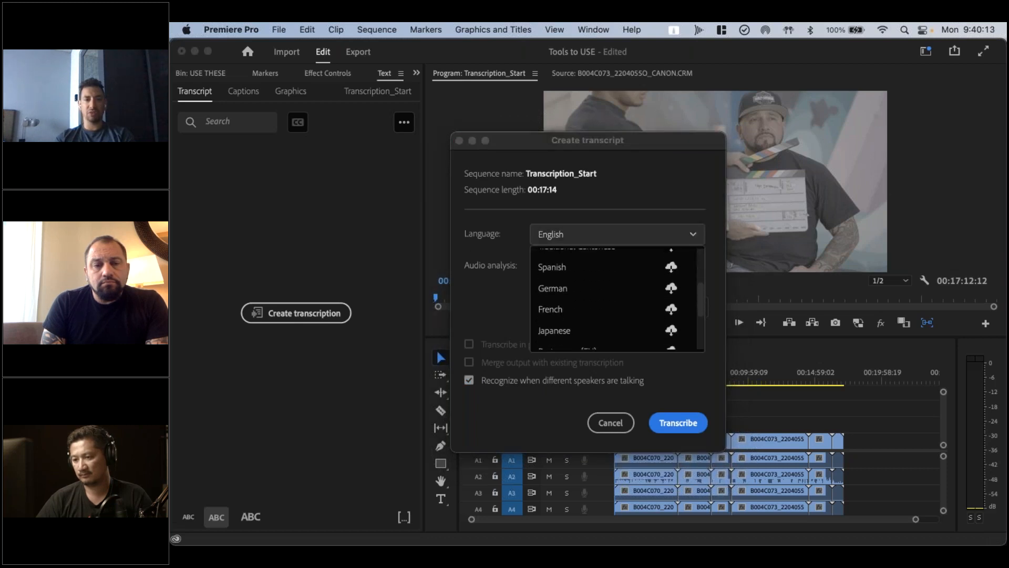
{"action": "scroll", "coordinate": [604, 308], "scroll_direction": "up", "scroll_amount": 5}
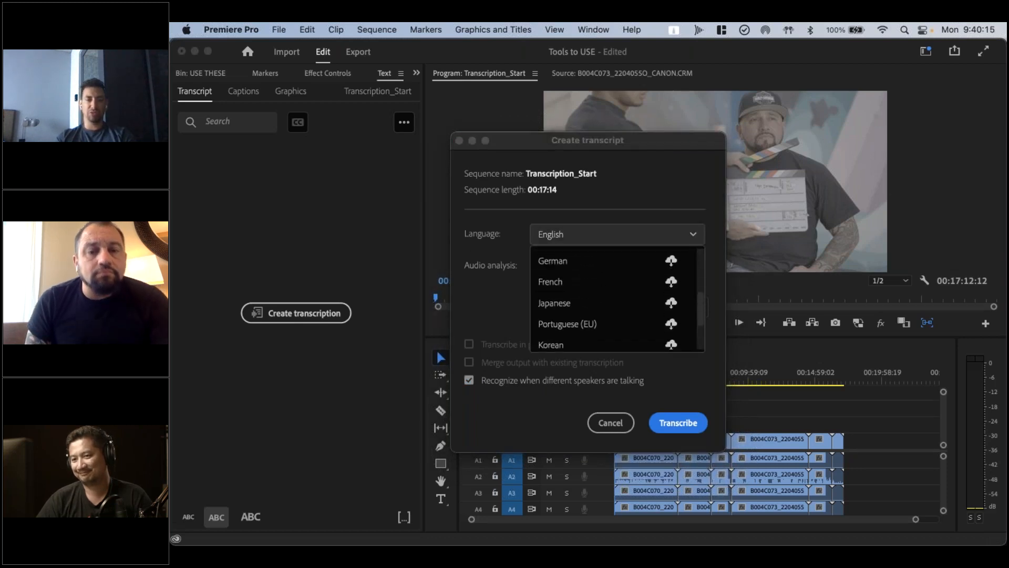
{"action": "scroll", "coordinate": [594, 294], "scroll_direction": "up", "scroll_amount": 1}
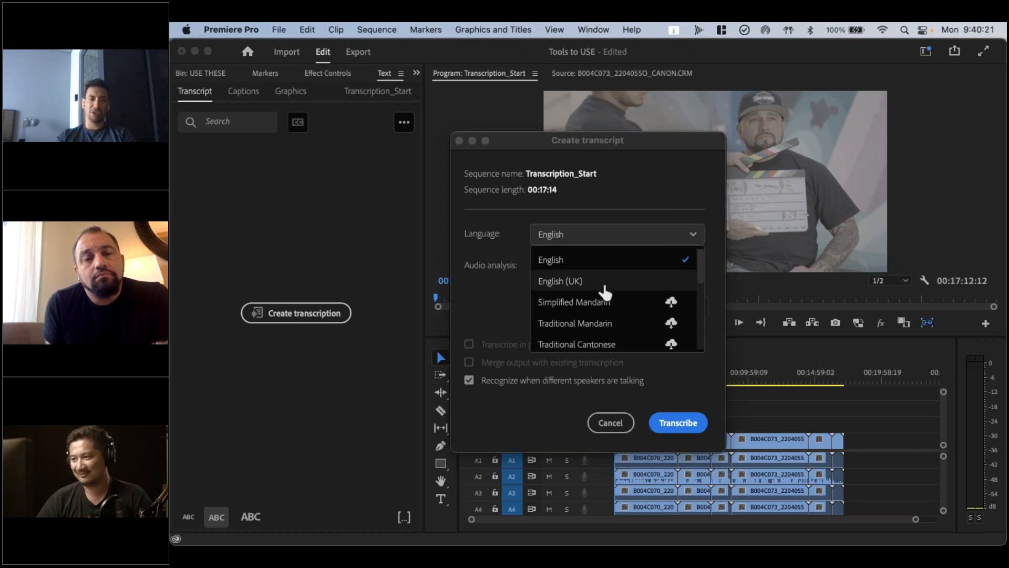
{"action": "scroll", "coordinate": [598, 326], "scroll_direction": "down", "scroll_amount": 1}
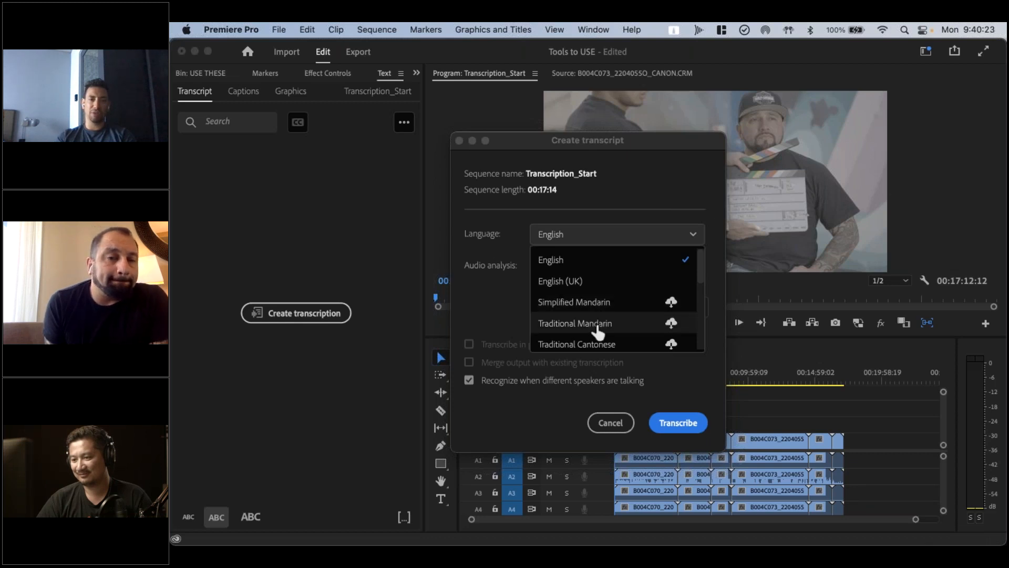
{"action": "scroll", "coordinate": [594, 351], "scroll_direction": "down", "scroll_amount": 5}
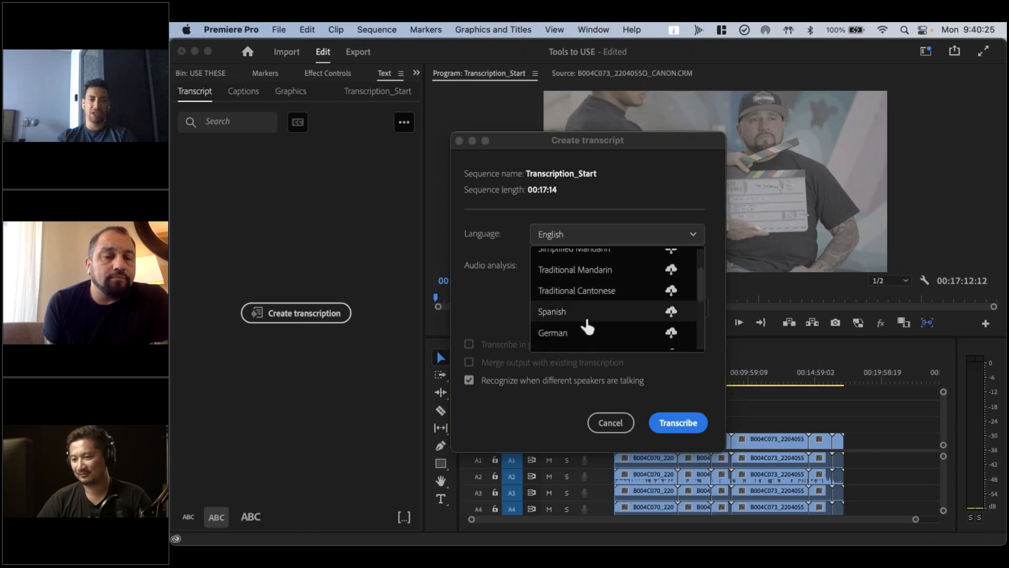
{"action": "scroll", "coordinate": [581, 300], "scroll_direction": "down", "scroll_amount": 4}
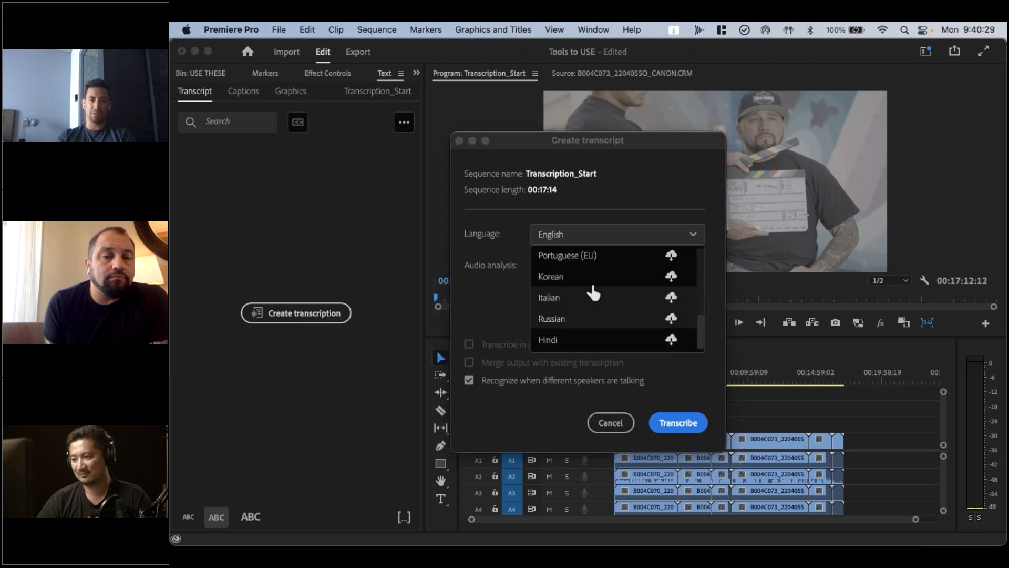
{"action": "scroll", "coordinate": [597, 316], "scroll_direction": "up", "scroll_amount": 9}
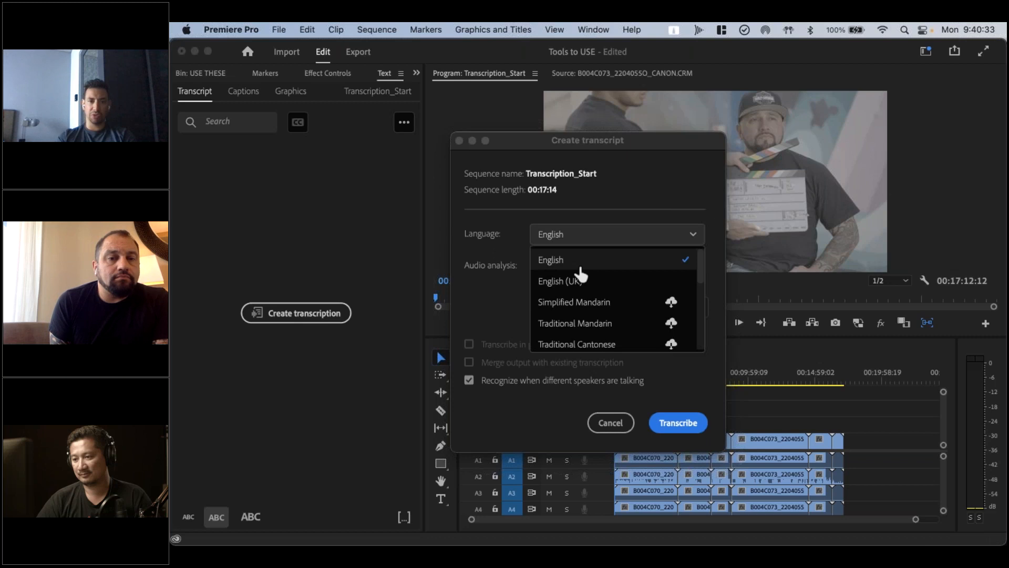
{"action": "scroll", "coordinate": [581, 273], "scroll_direction": "down", "scroll_amount": 6}
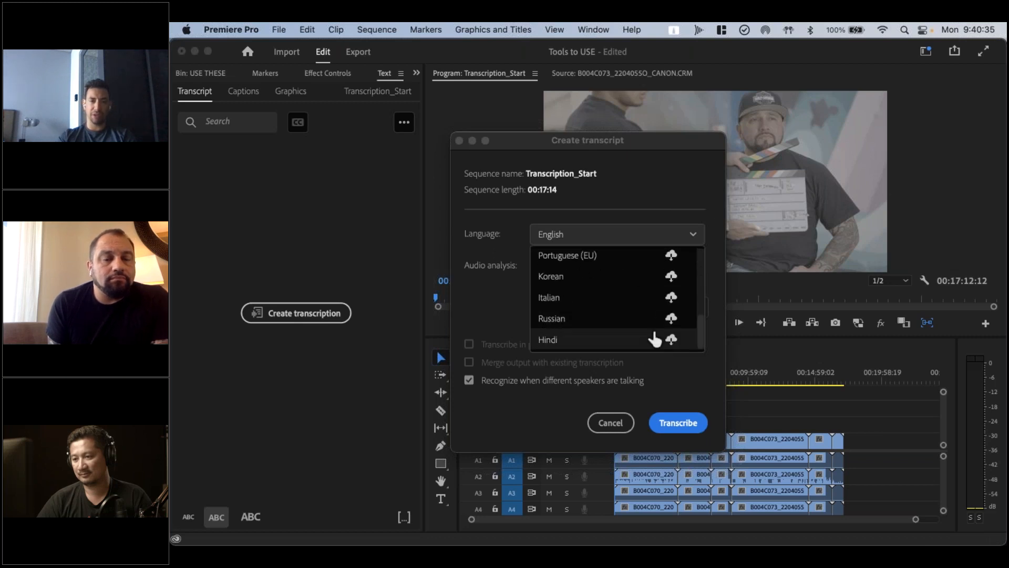
{"action": "scroll", "coordinate": [615, 300], "scroll_direction": "up", "scroll_amount": 2}
{"action": "scroll", "coordinate": [614, 292], "scroll_direction": "up", "scroll_amount": 5}
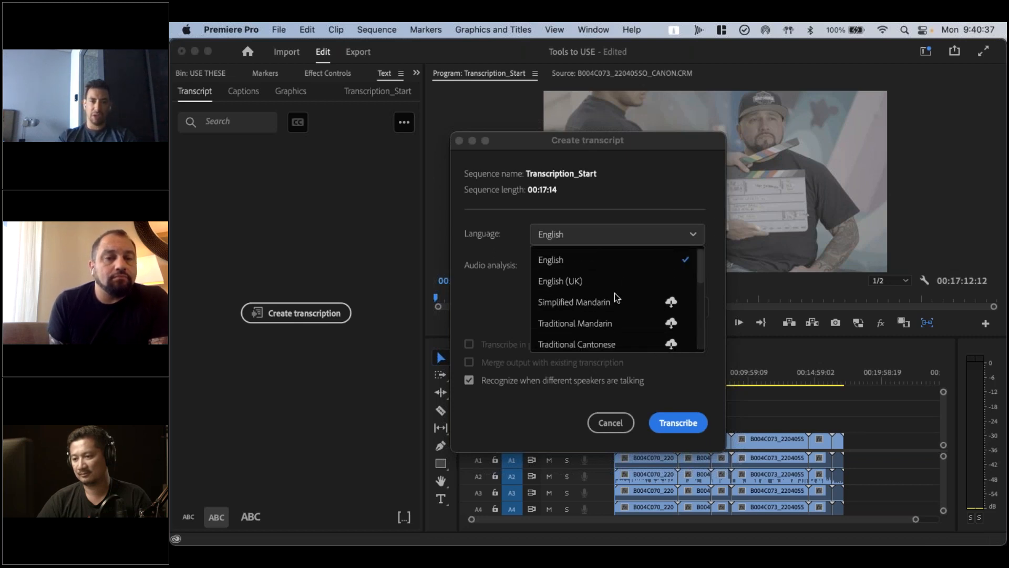
{"action": "left_click", "coordinate": [623, 266]}
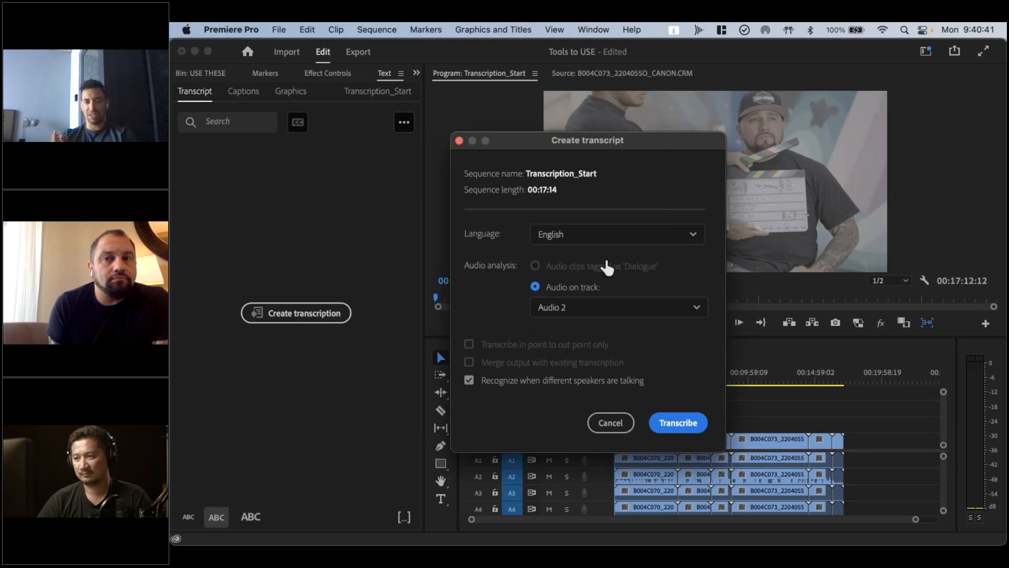
{"action": "left_click", "coordinate": [648, 241]}
{"action": "scroll", "coordinate": [615, 300], "scroll_direction": "down", "scroll_amount": 5}
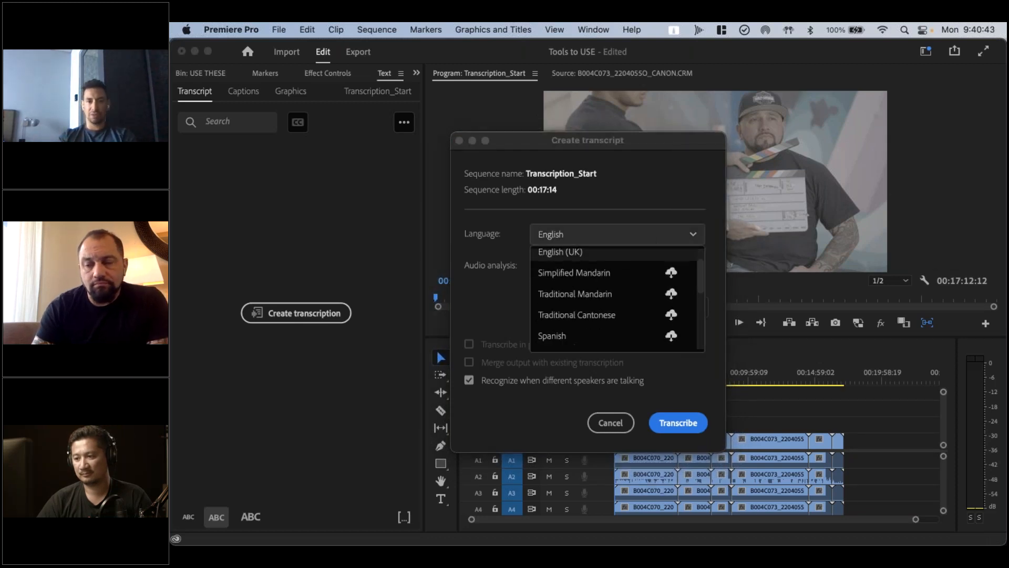
{"action": "scroll", "coordinate": [604, 300], "scroll_direction": "up", "scroll_amount": 3}
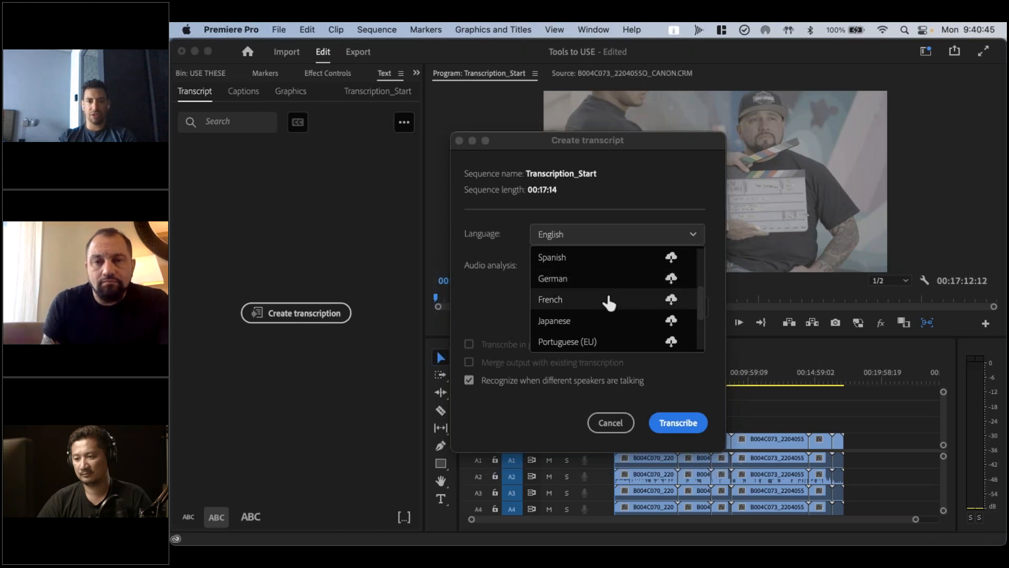
{"action": "scroll", "coordinate": [603, 286], "scroll_direction": "up", "scroll_amount": 2}
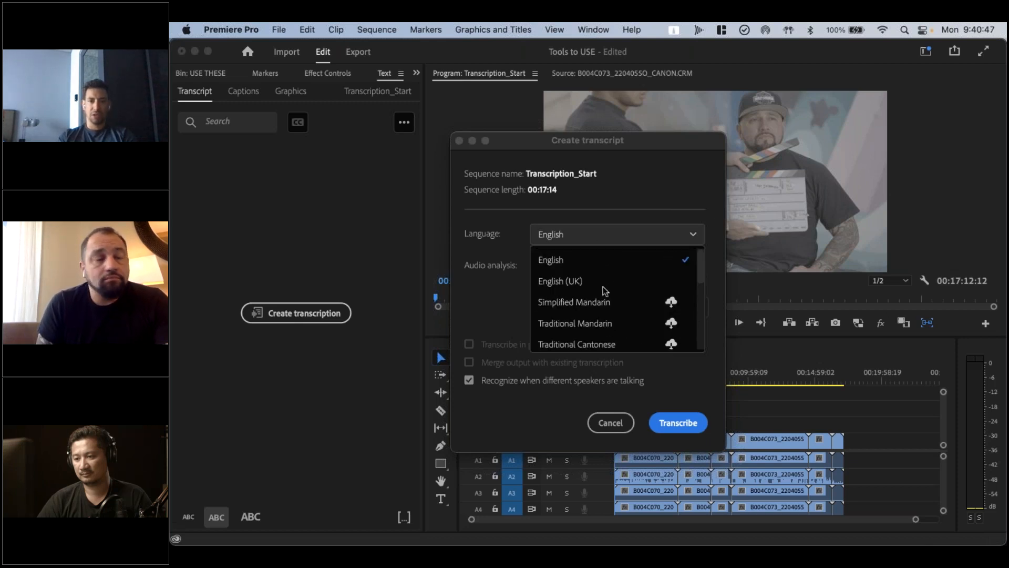
{"action": "left_click", "coordinate": [617, 231]}
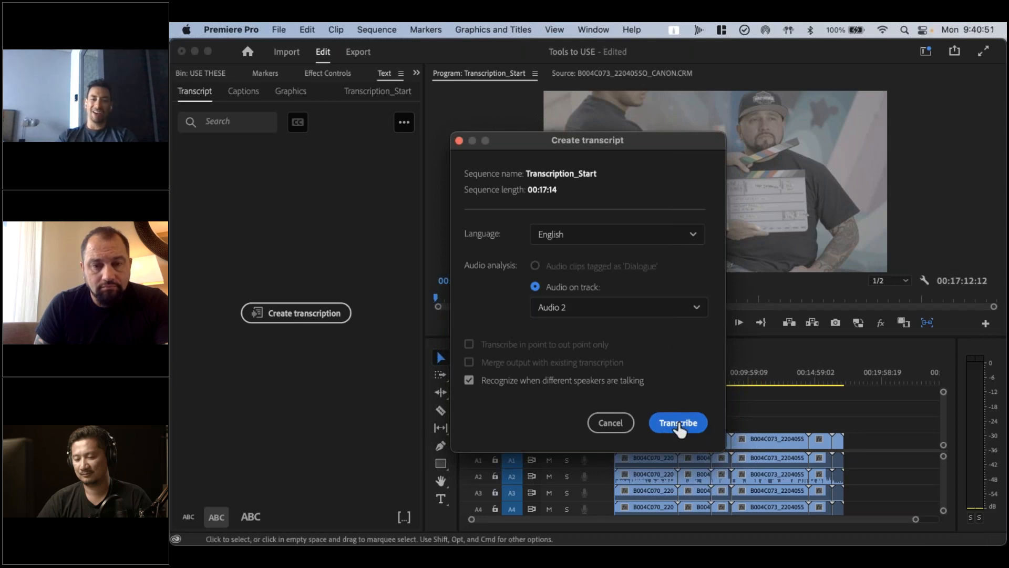
{"action": "left_click", "coordinate": [611, 423]}
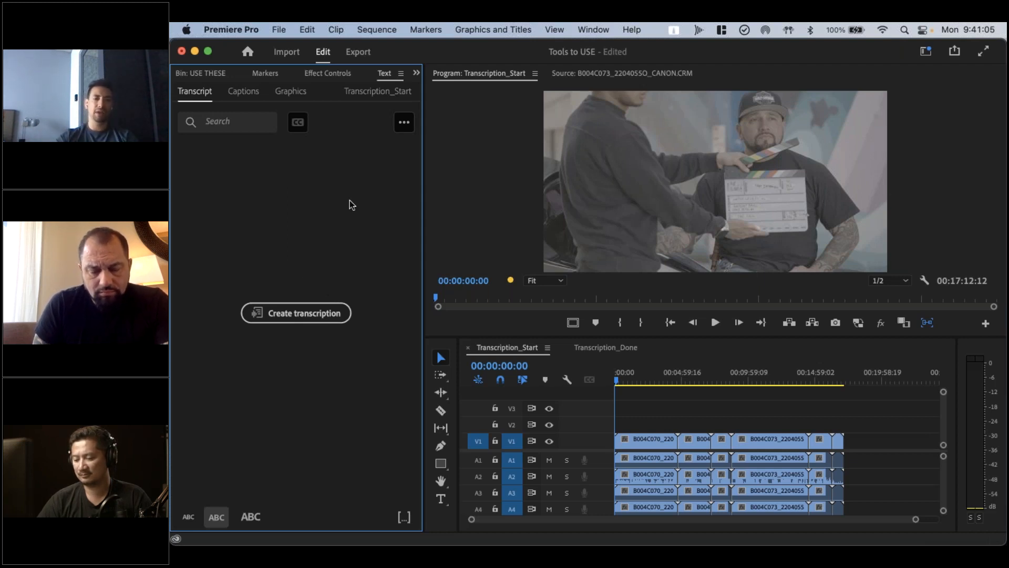
Open the Transcription_Done sequence, maximize its timeline and look at the commands offered for the subtitle track
{"action": "left_click", "coordinate": [604, 347]}
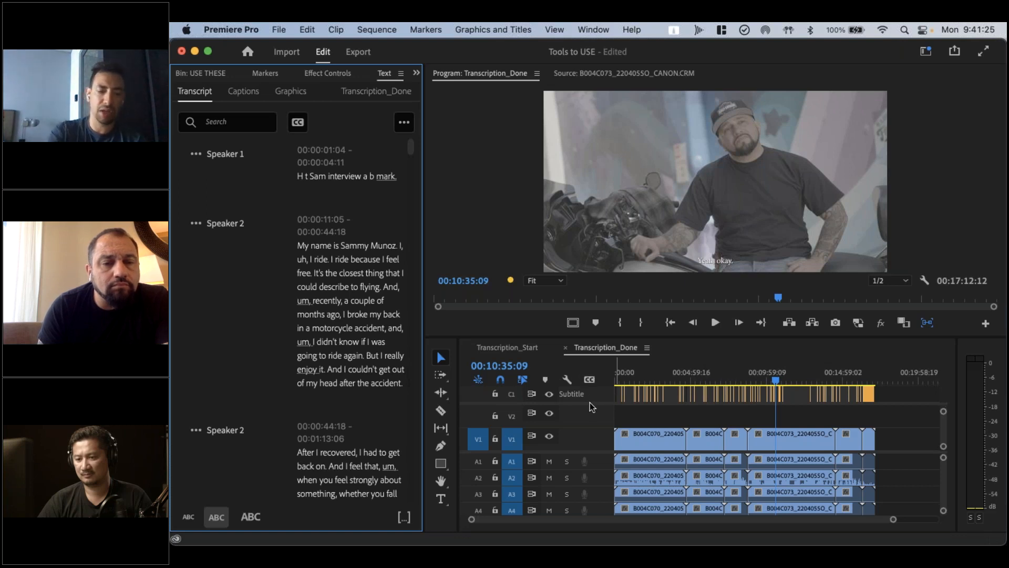
{"action": "key", "text": "grave"}
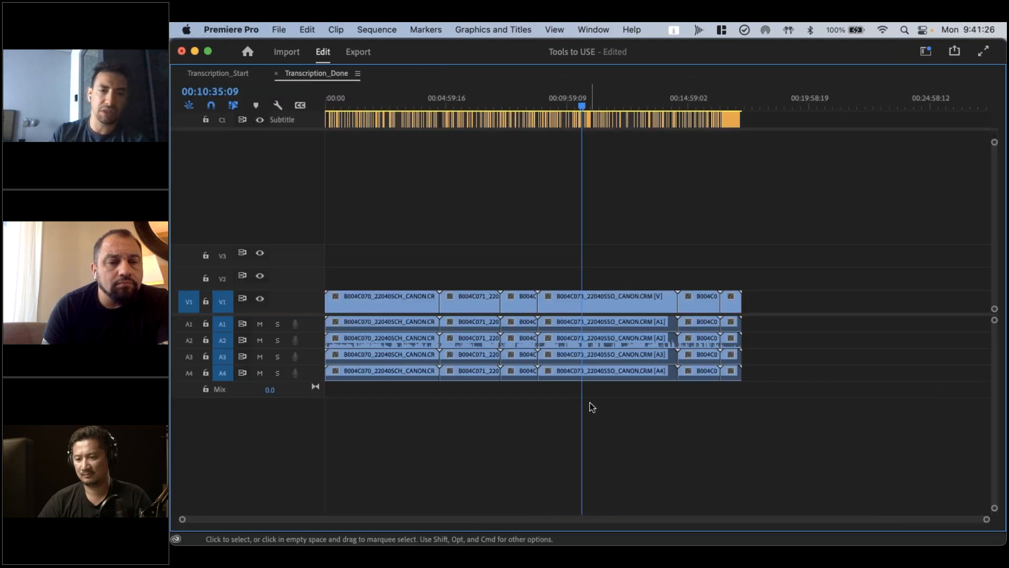
{"action": "right_click", "coordinate": [310, 123]}
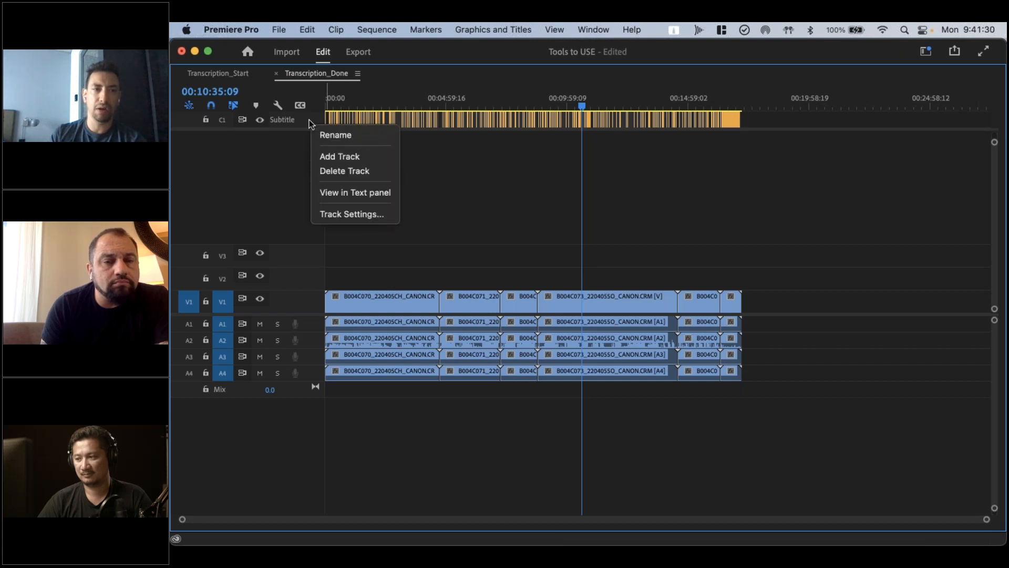
{"action": "left_click", "coordinate": [272, 188]}
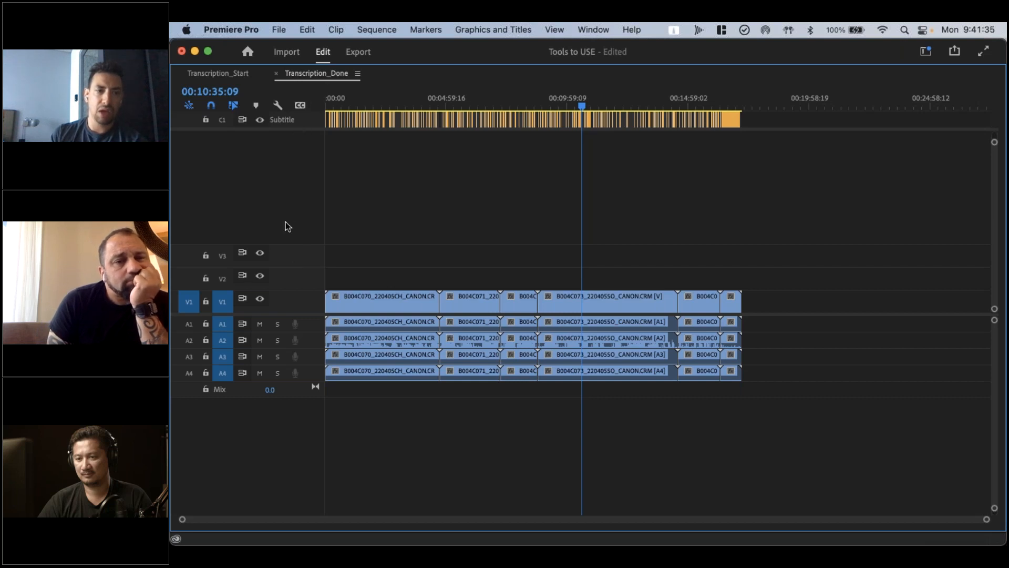
{"action": "mouse_move", "coordinate": [292, 248]}
{"action": "left_mouse_down"}
{"action": "mouse_move", "coordinate": [293, 158]}
{"action": "mouse_move", "coordinate": [295, 258]}
{"action": "left_mouse_up"}
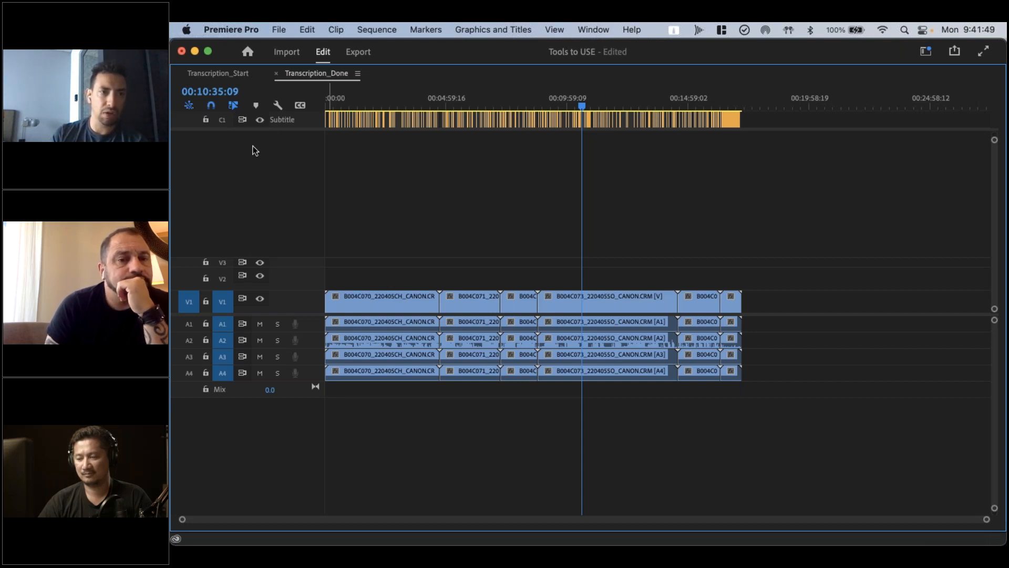
Check the subtitles and matching transcript text at several points of Transcription_Done, restoring the timeline's size and ending at 00:01:33:02
{"action": "left_click", "coordinate": [349, 101]}
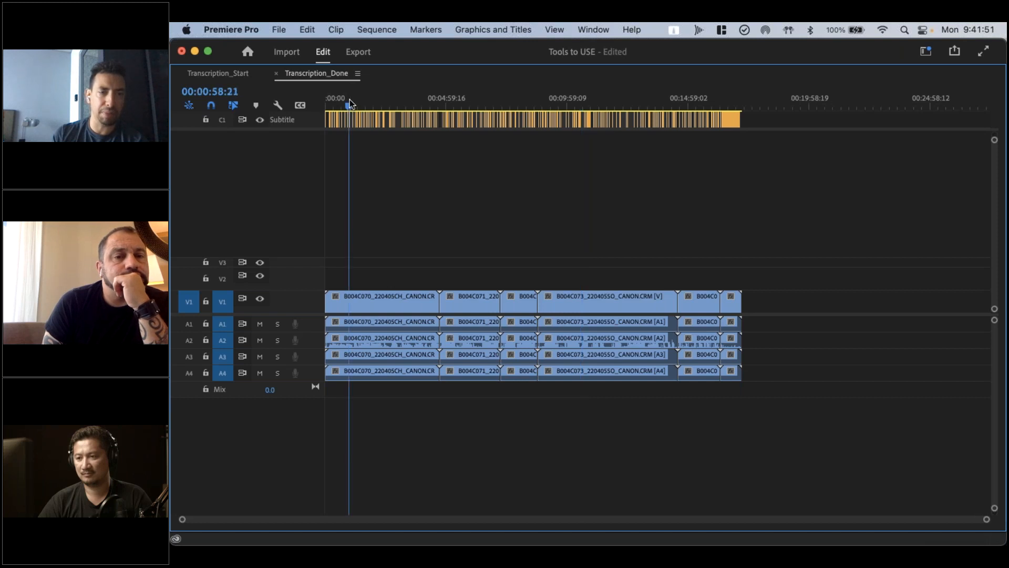
{"action": "left_click_drag", "start_coordinate": [350, 100], "coordinate": [359, 100]}
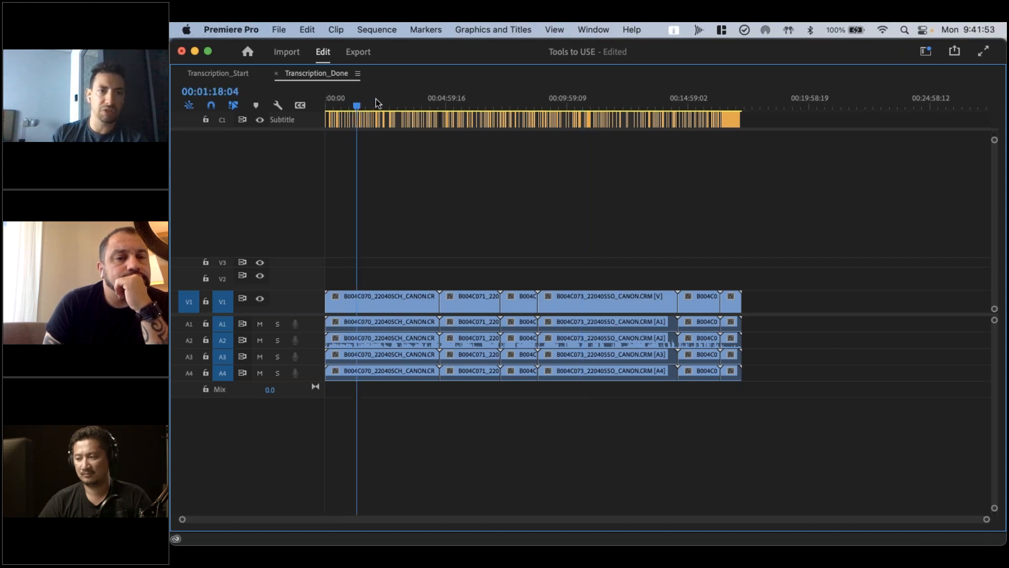
{"action": "left_click", "coordinate": [374, 103]}
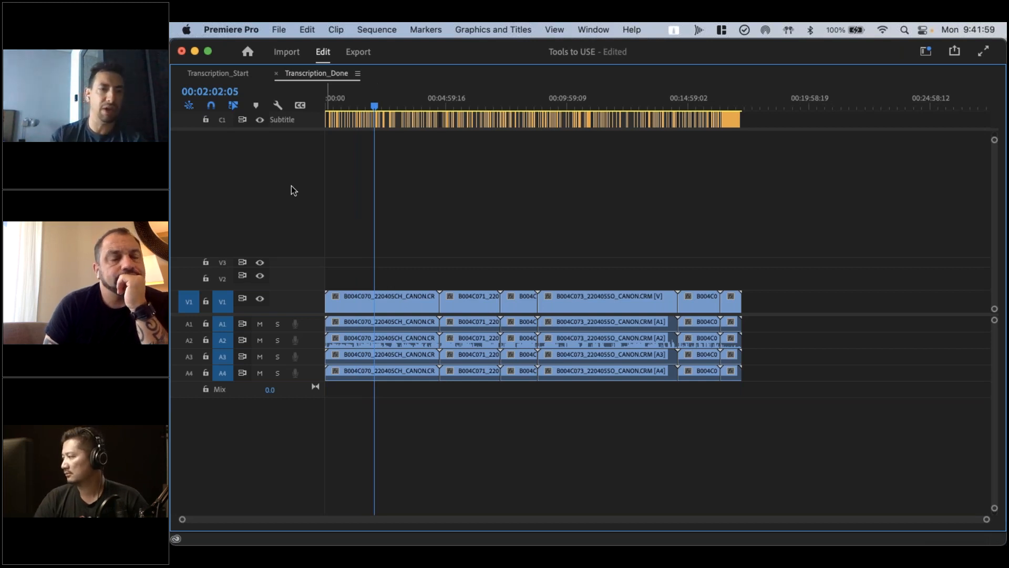
{"action": "key", "text": "grave"}
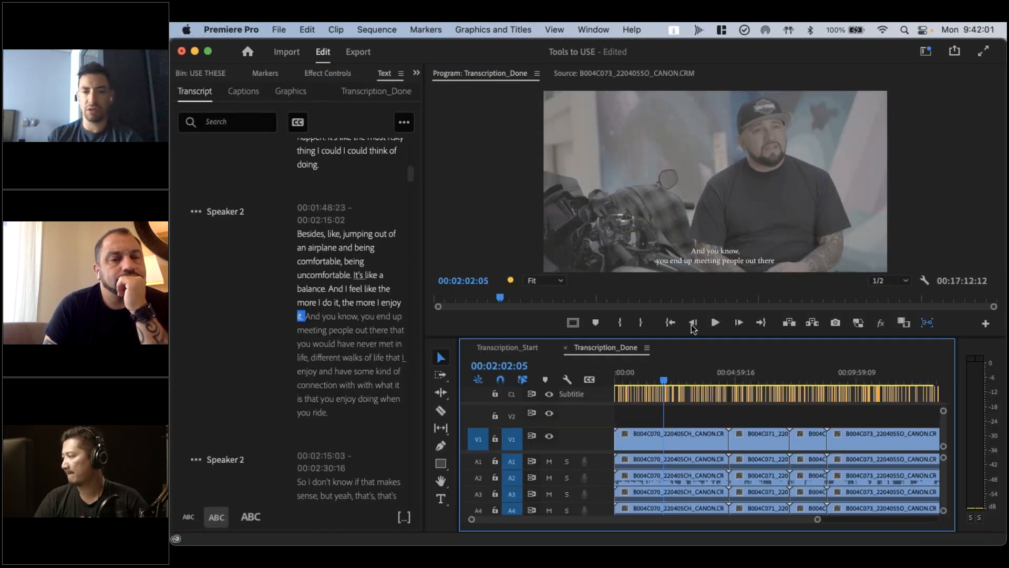
{"action": "left_click", "coordinate": [701, 372]}
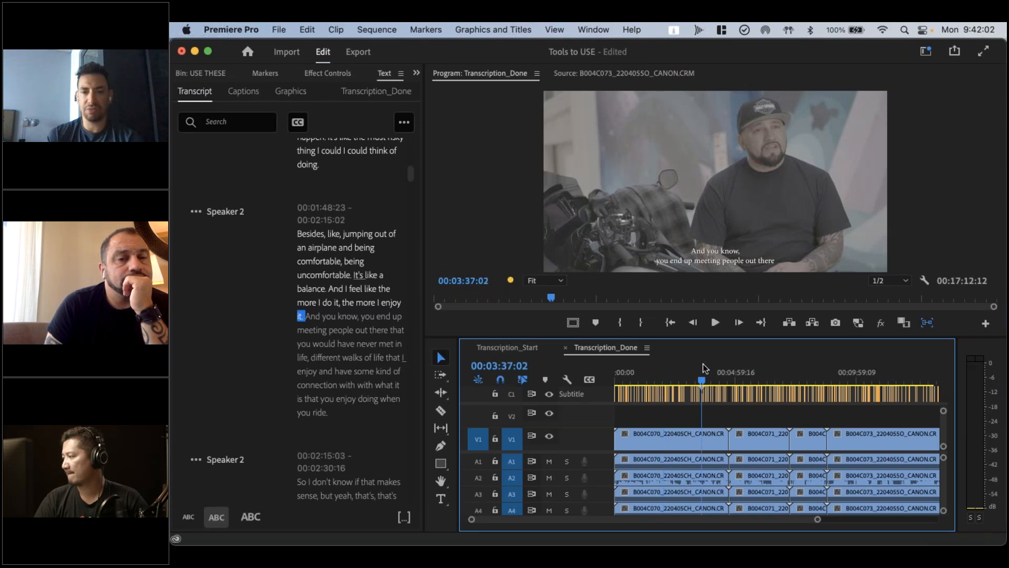
{"action": "left_click", "coordinate": [651, 372]}
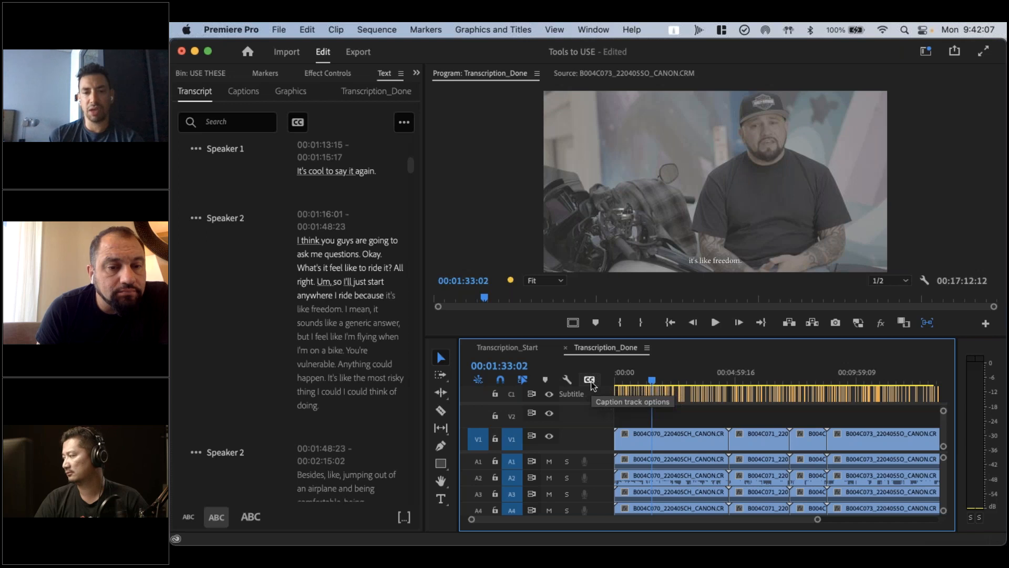
Review the caption track display options without changing them, and locate the Create captions command in the transcript view
{"action": "left_click", "coordinate": [591, 383]}
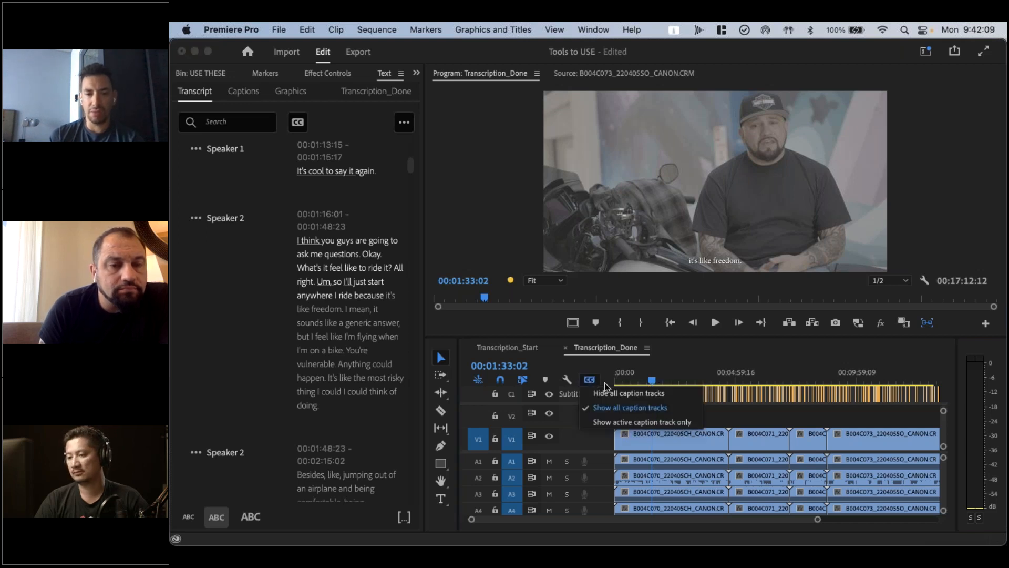
{"action": "left_click", "coordinate": [692, 352]}
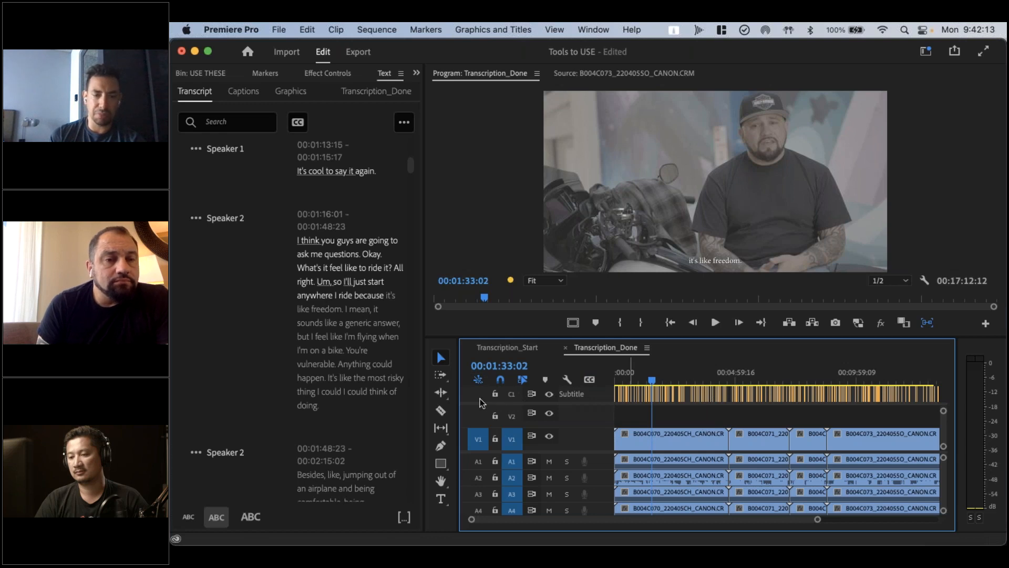
{"action": "left_click", "coordinate": [219, 332]}
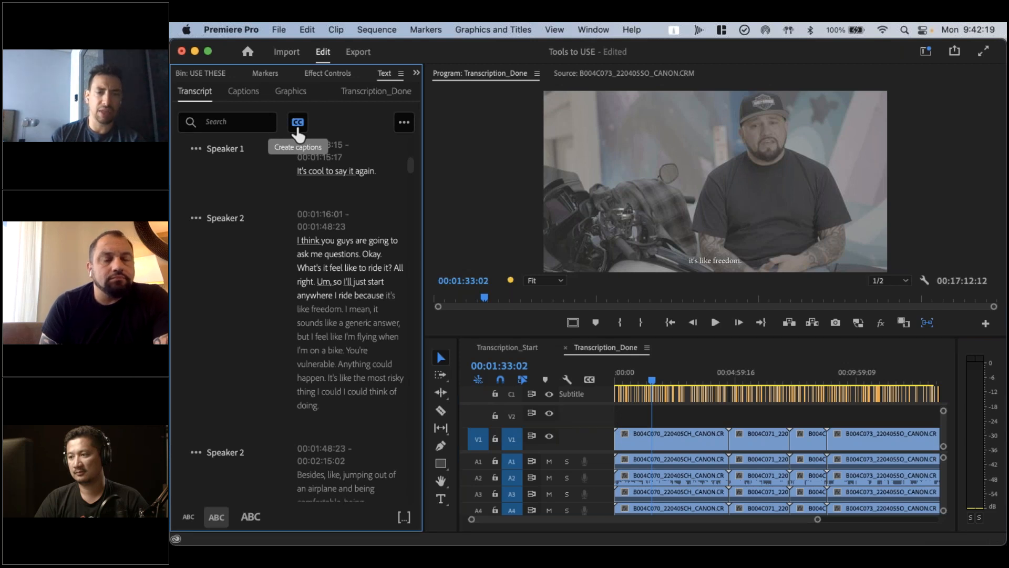
View the caption list for Transcription_Done and return to its transcript
{"action": "left_click", "coordinate": [291, 92]}
{"action": "left_click", "coordinate": [249, 93]}
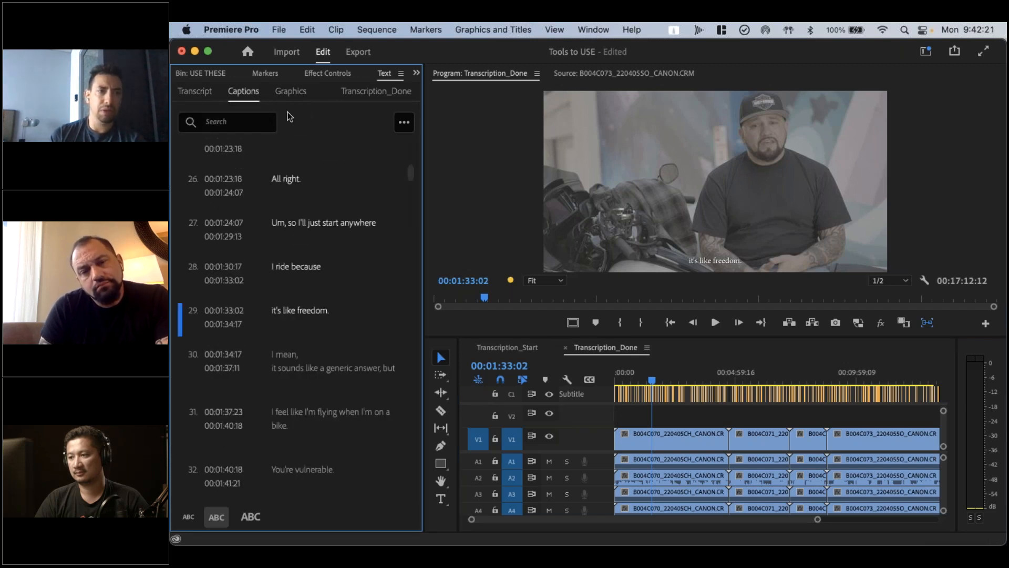
{"action": "left_click", "coordinate": [204, 96]}
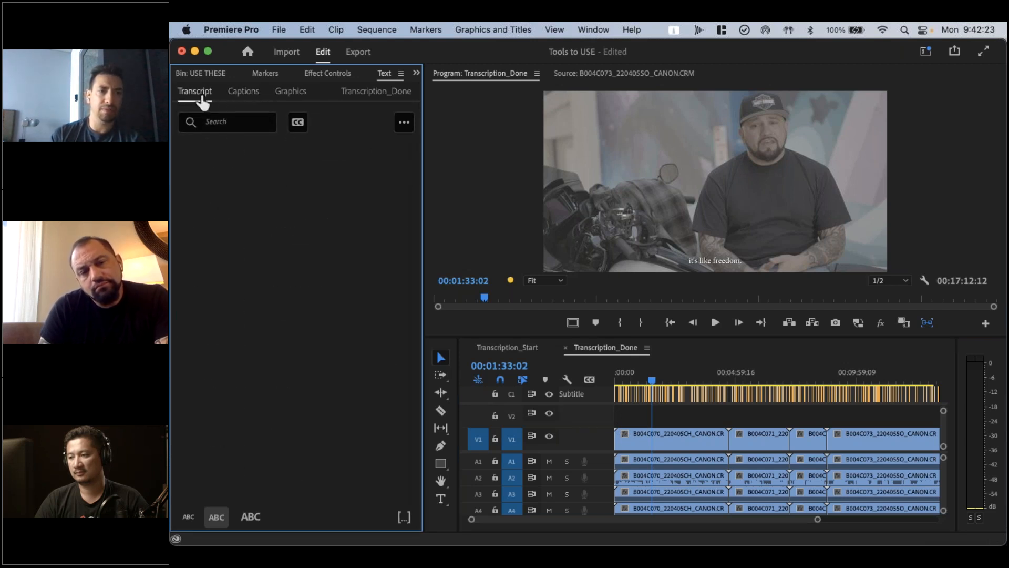
Review the format and style choices for creating captions from the sequence transcript, and cancel without creating any
{"action": "left_click", "coordinate": [297, 123]}
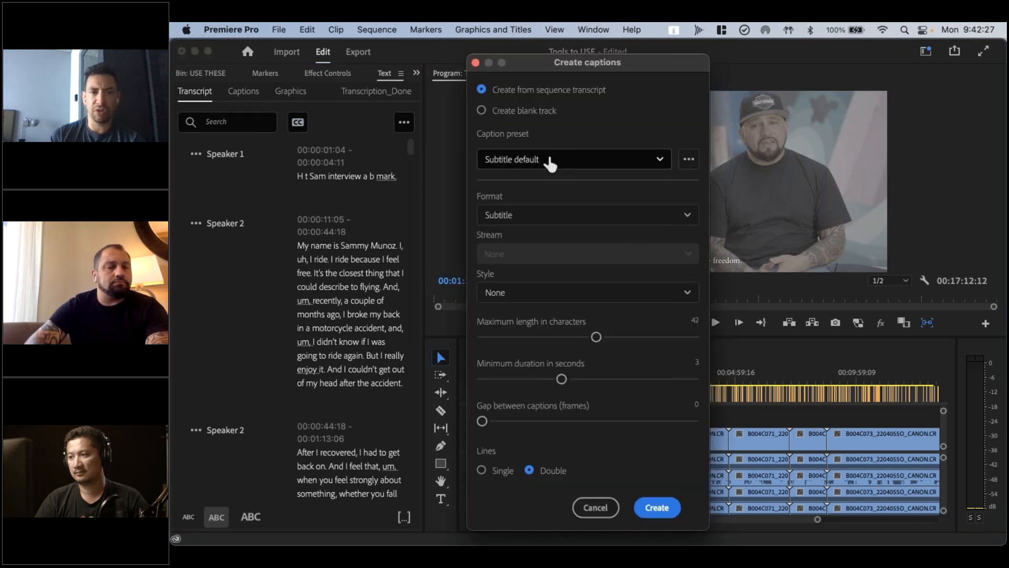
{"action": "left_click", "coordinate": [568, 223]}
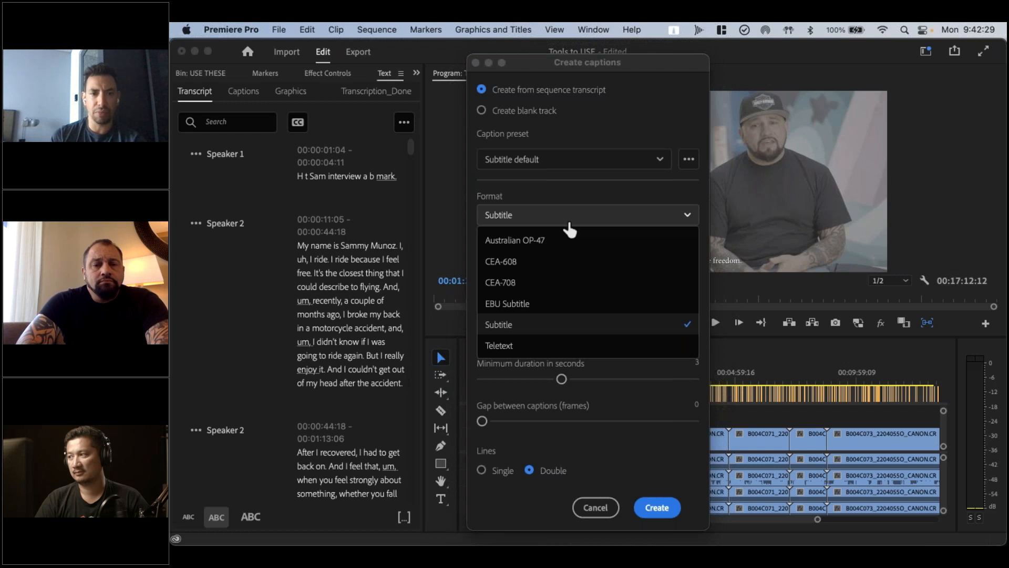
{"action": "left_click", "coordinate": [569, 223]}
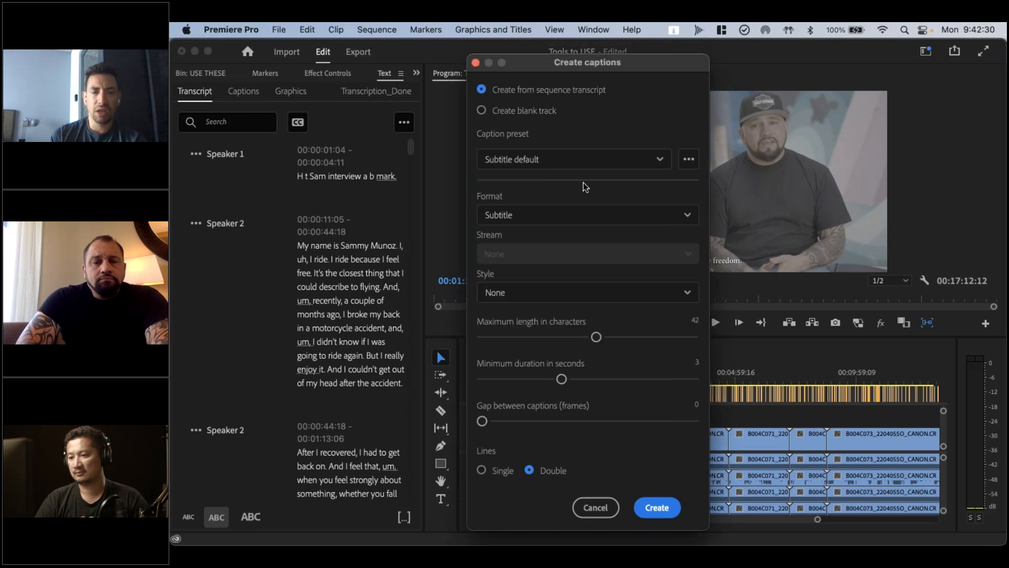
{"action": "left_click", "coordinate": [627, 293]}
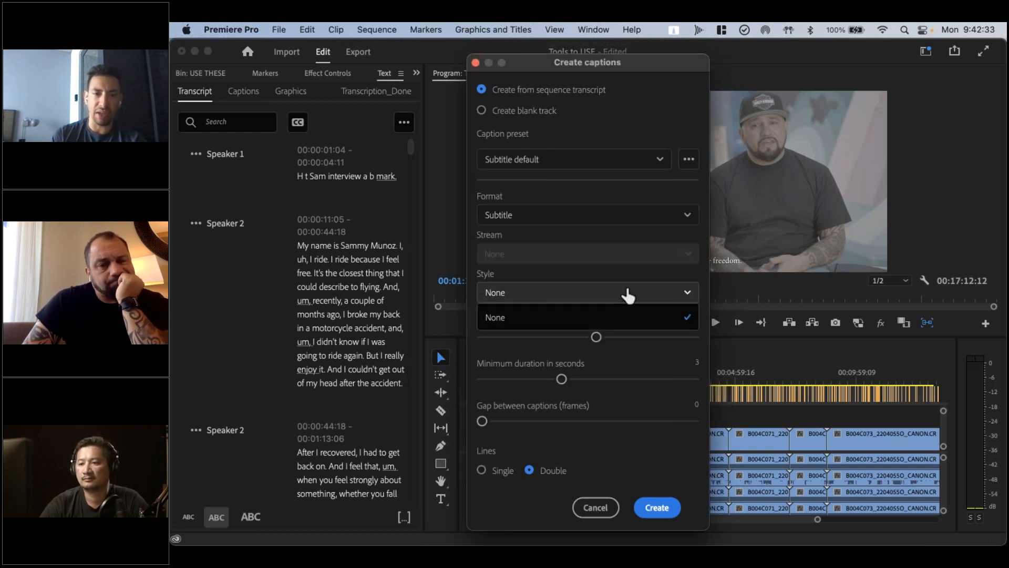
{"action": "left_click", "coordinate": [626, 293]}
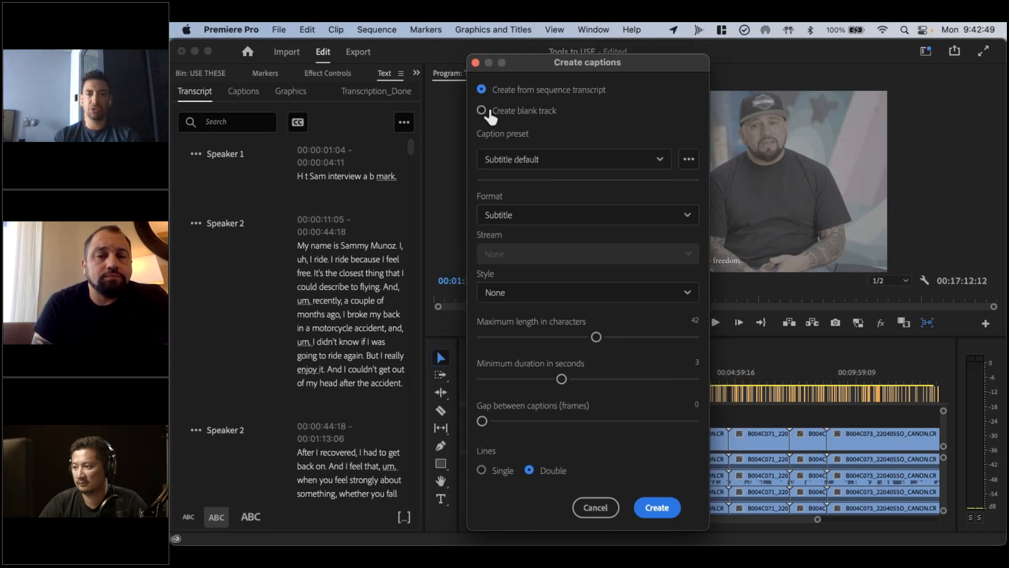
{"action": "left_click", "coordinate": [593, 507]}
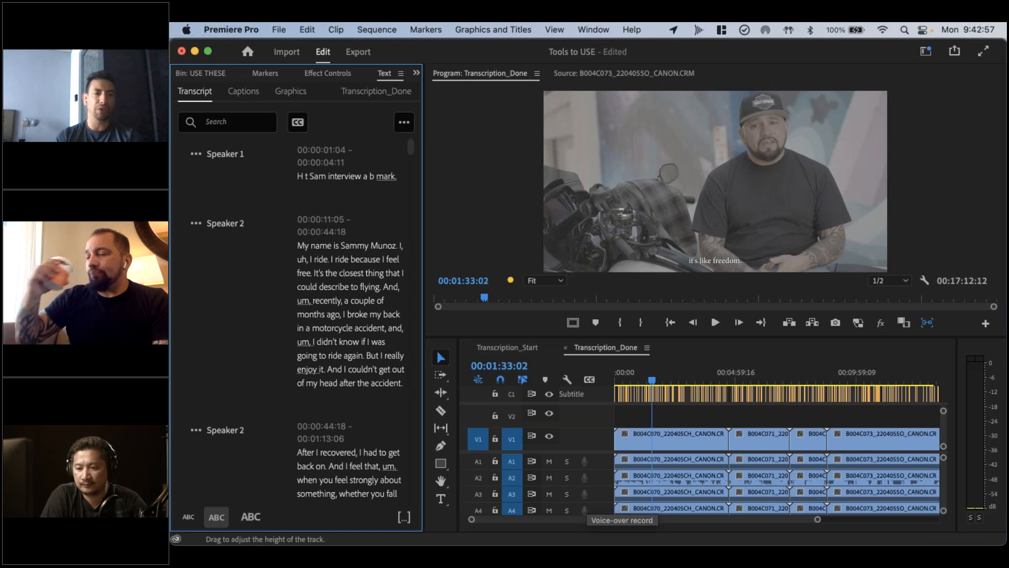
Look at the transcript's export commands and the save dialog for exporting to a text file, without saving
{"action": "left_click", "coordinate": [403, 124]}
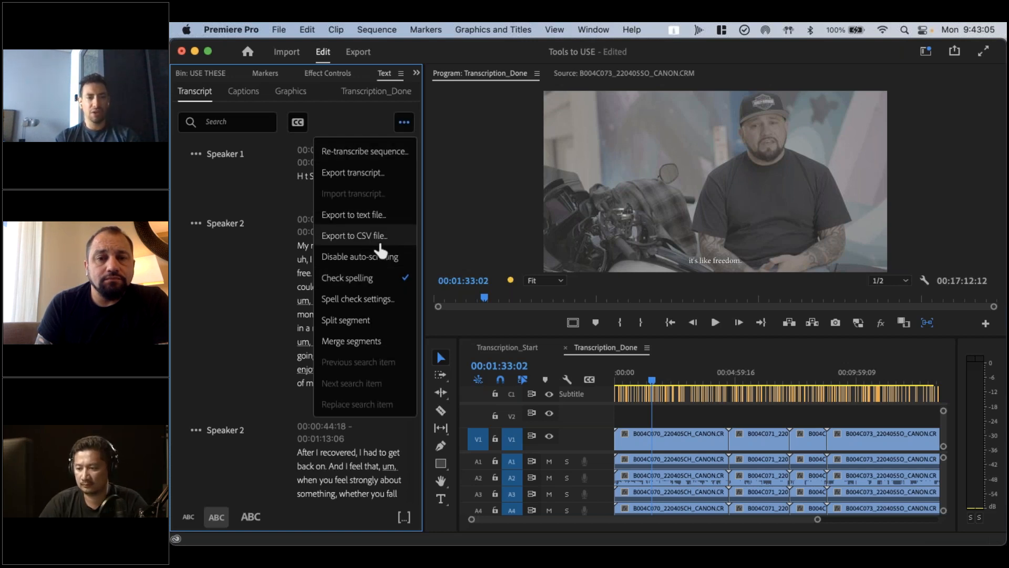
{"action": "left_click", "coordinate": [369, 215]}
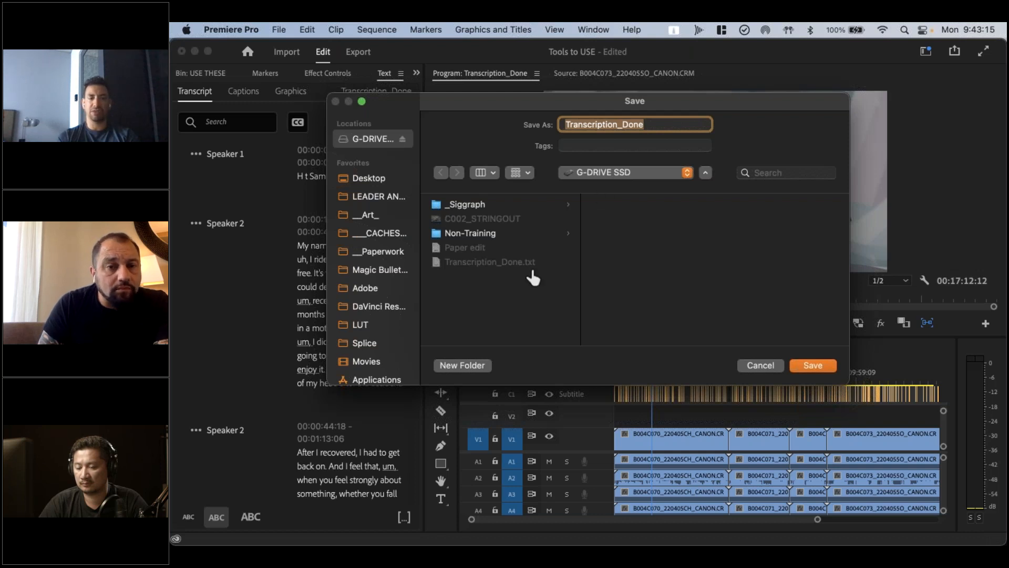
{"action": "left_click", "coordinate": [757, 368]}
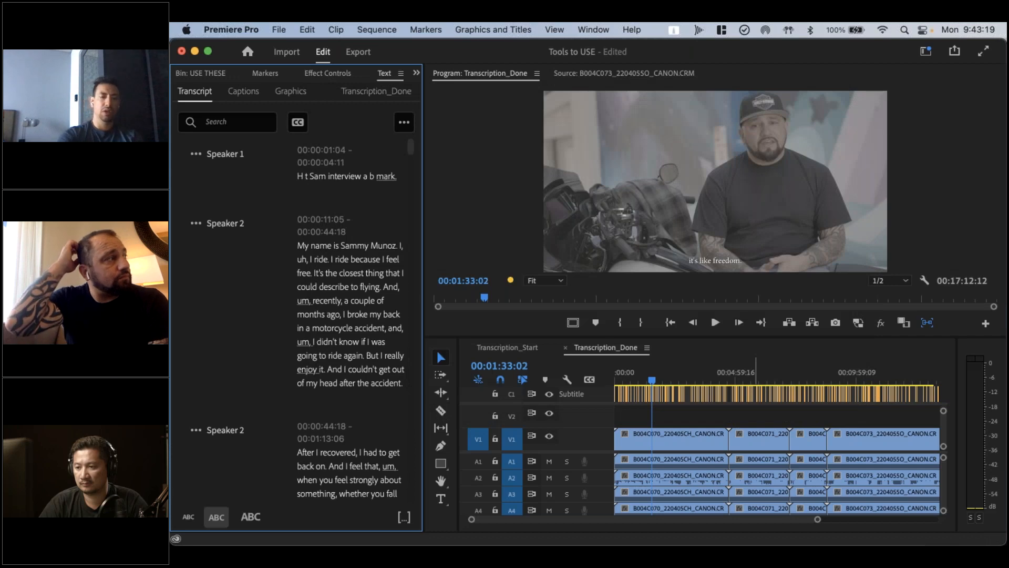
Switch to TextEdit and insert a speaker label before "feeling powerful, being vulnerable" in Paper edit
{"action": "key", "text": "super+Tab"}
{"action": "left_click", "coordinate": [353, 125]}
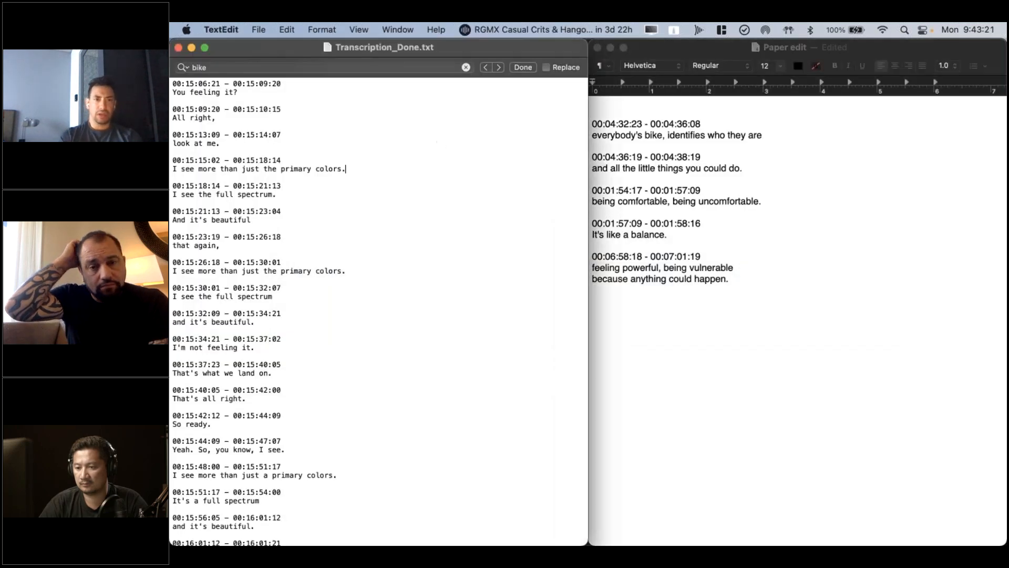
{"action": "left_click", "coordinate": [614, 288]}
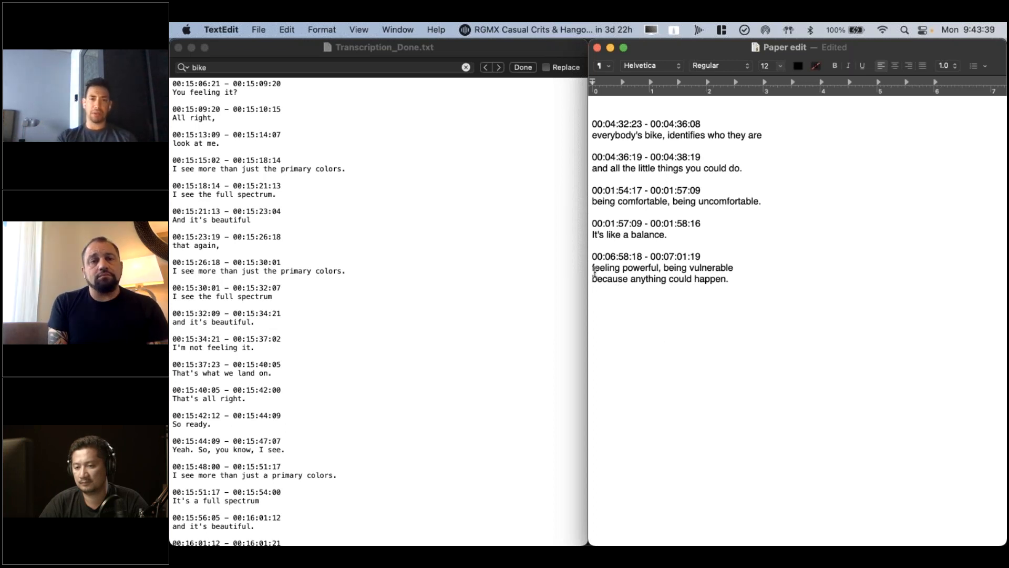
{"action": "key", "text": "Up"}
{"action": "key", "text": "Up"}
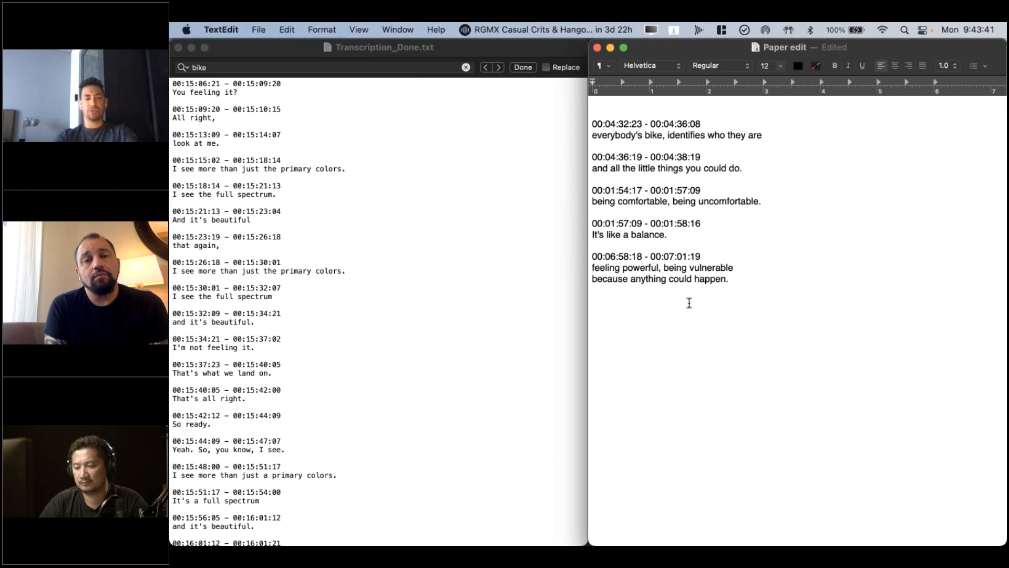
{"action": "type", "text": "SAMM"}
{"action": "type", "text": "Y SAY"}
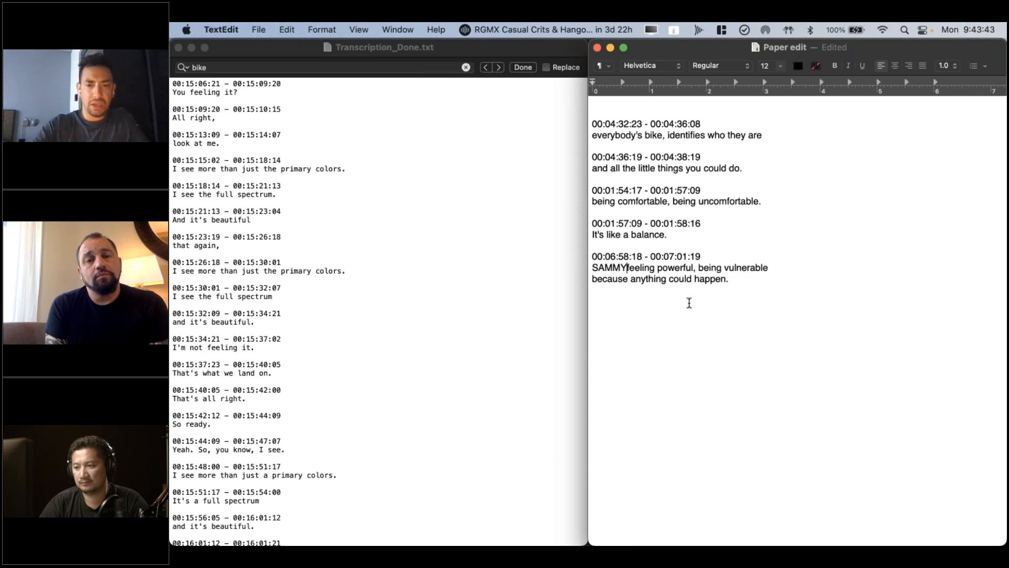
{"action": "type", "text": "S:"}
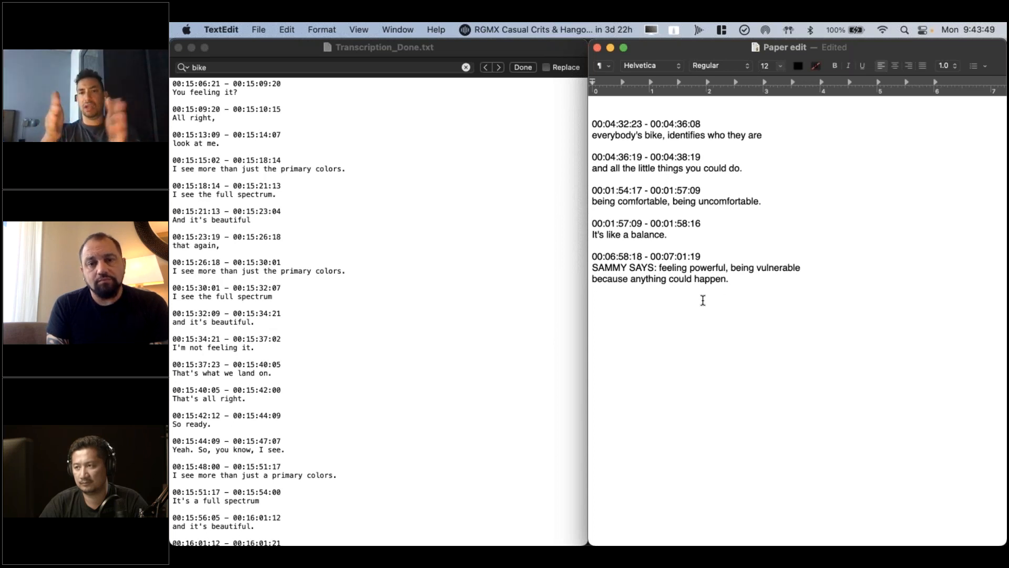
Remove the speaker label from the "feeling powerful, being vulnerable" line in Paper edit
{"action": "key", "text": "BackSpace"}
{"action": "key", "text": "BackSpace"}
{"action": "key", "text": "BackSpace"}
{"action": "key", "text": "BackSpace"}
{"action": "key", "text": "BackSpace"}
{"action": "key", "text": "BackSpace"}
{"action": "key", "text": "BackSpace"}
{"action": "key", "text": "BackSpace"}
{"action": "key", "text": "BackSpace"}
{"action": "key", "text": "BackSpace"}
{"action": "key", "text": "BackSpace"}
{"action": "key", "text": "BackSpace"}
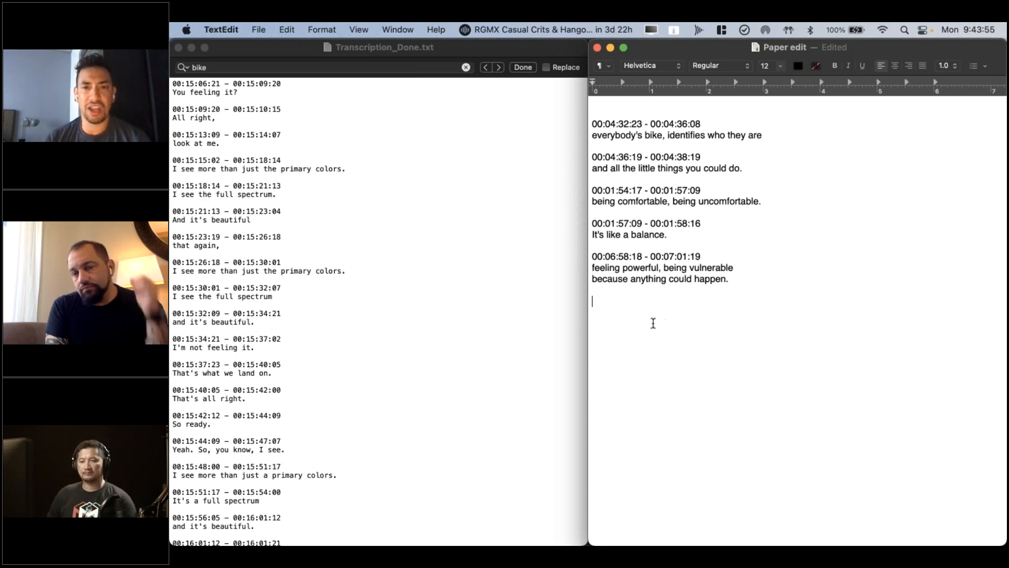
Clear the search term in Transcription_Done.txt and put the text cursor back below the last Paper edit entry
{"action": "left_click", "coordinate": [456, 57]}
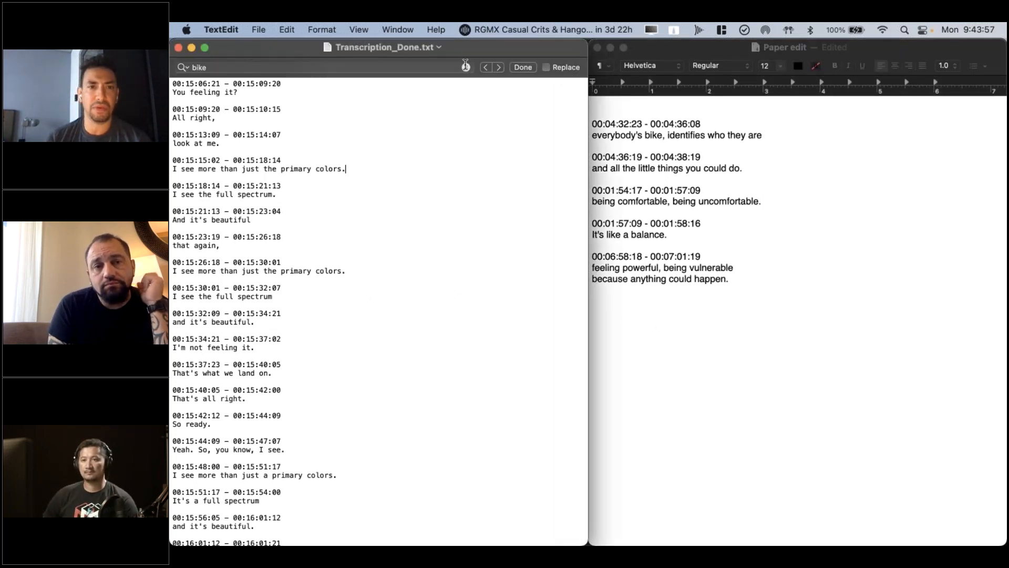
{"action": "left_click", "coordinate": [465, 66]}
{"action": "left_click", "coordinate": [843, 306]}
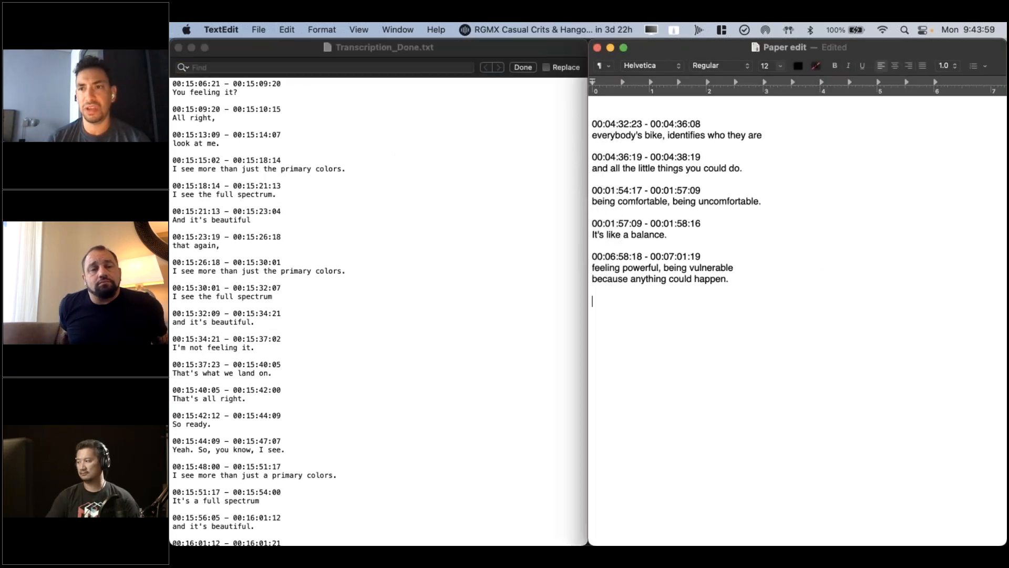
Switch to Premiere Pro and compare subtitles, picture and transcript at several points of Transcription_Done, ending at 00:03:29:20
{"action": "key", "text": "super+Tab"}
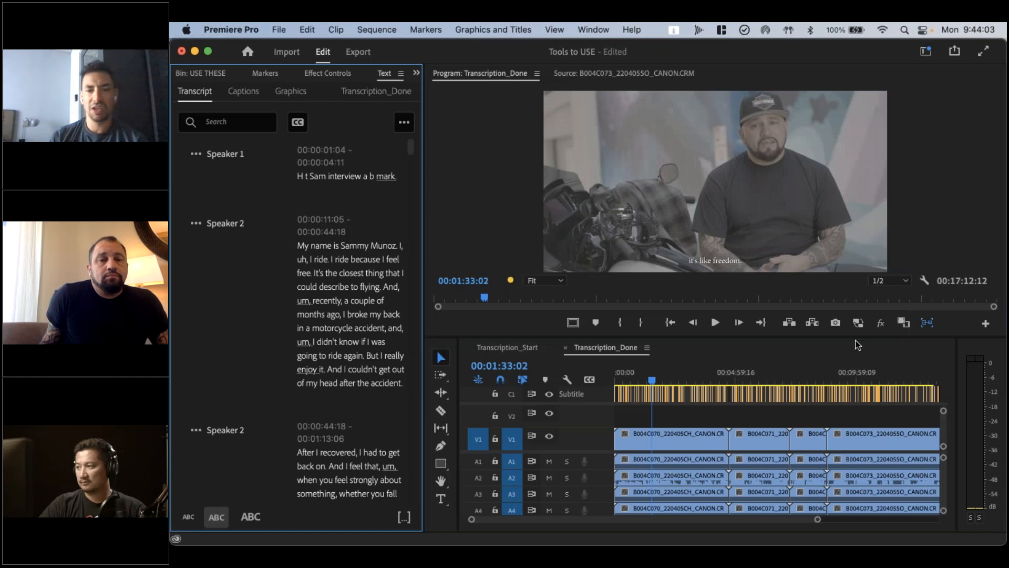
{"action": "left_click", "coordinate": [676, 380]}
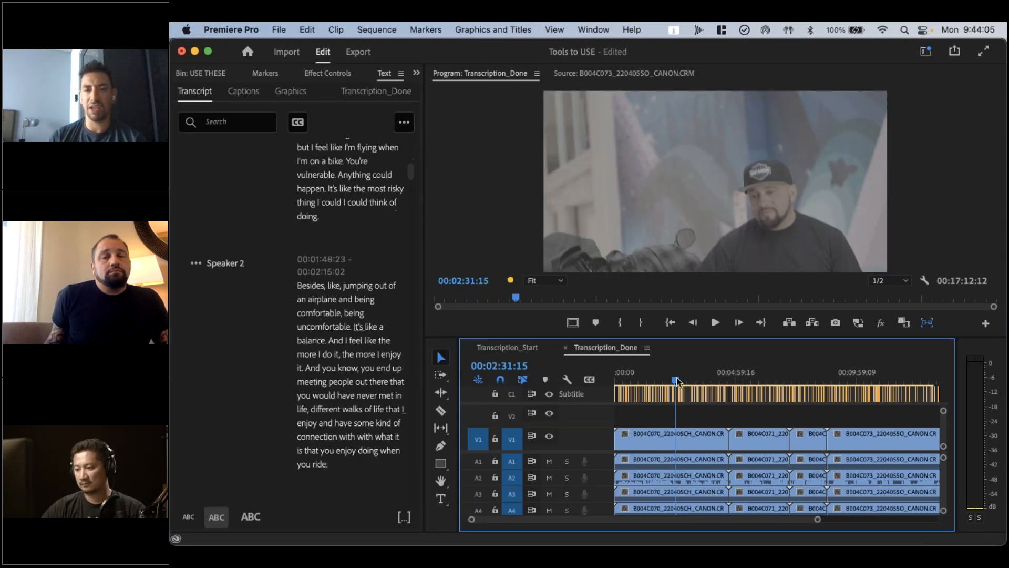
{"action": "left_click", "coordinate": [761, 374]}
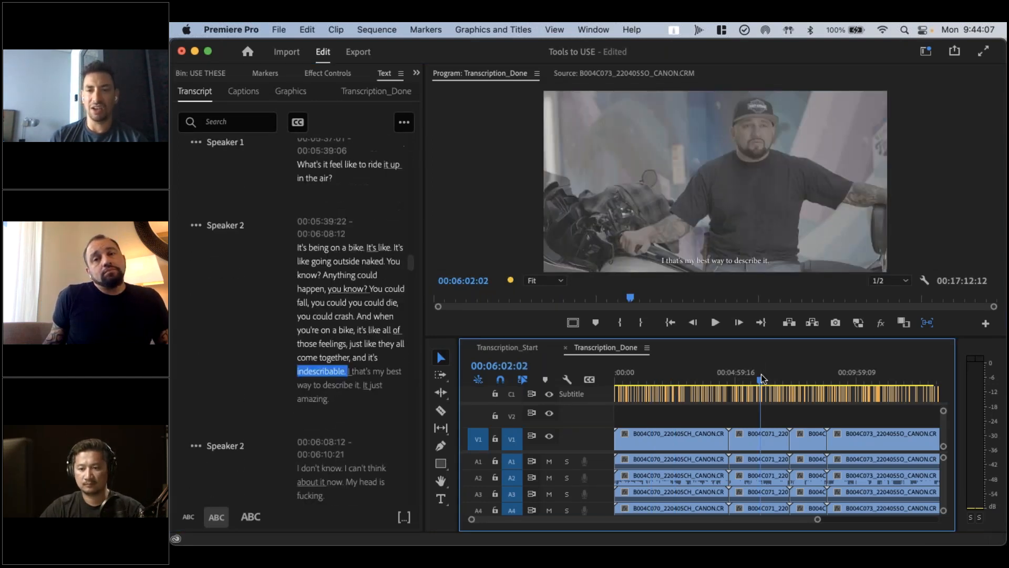
{"action": "left_click", "coordinate": [803, 374]}
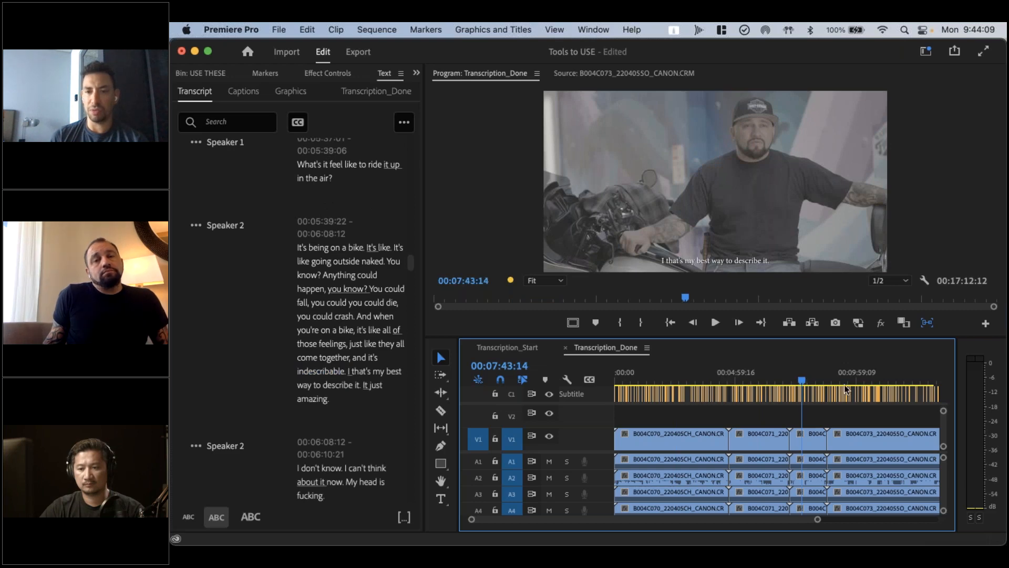
{"action": "left_click", "coordinate": [859, 374]}
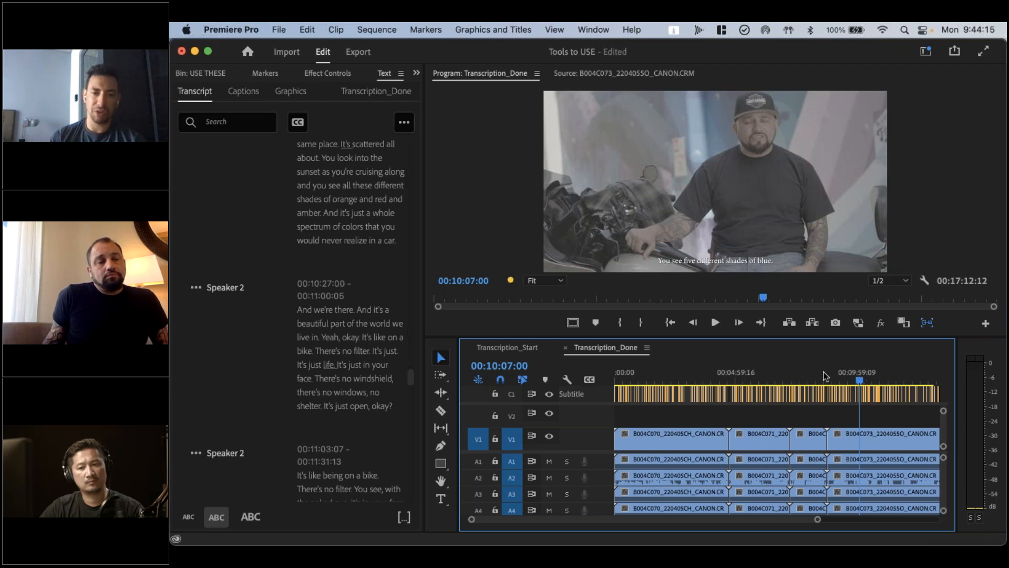
{"action": "left_click", "coordinate": [649, 371]}
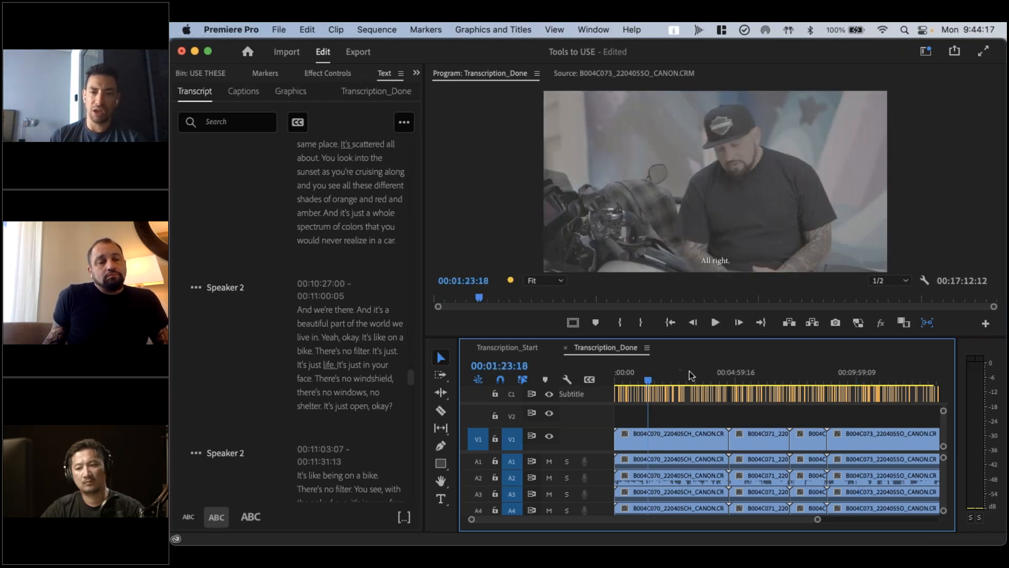
{"action": "left_click", "coordinate": [702, 373]}
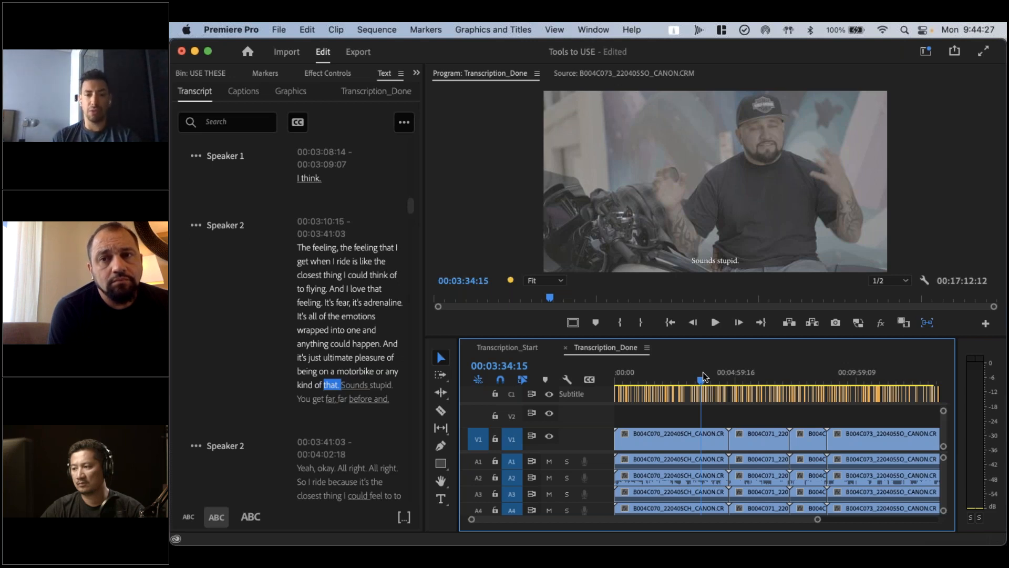
{"action": "left_click", "coordinate": [663, 374]}
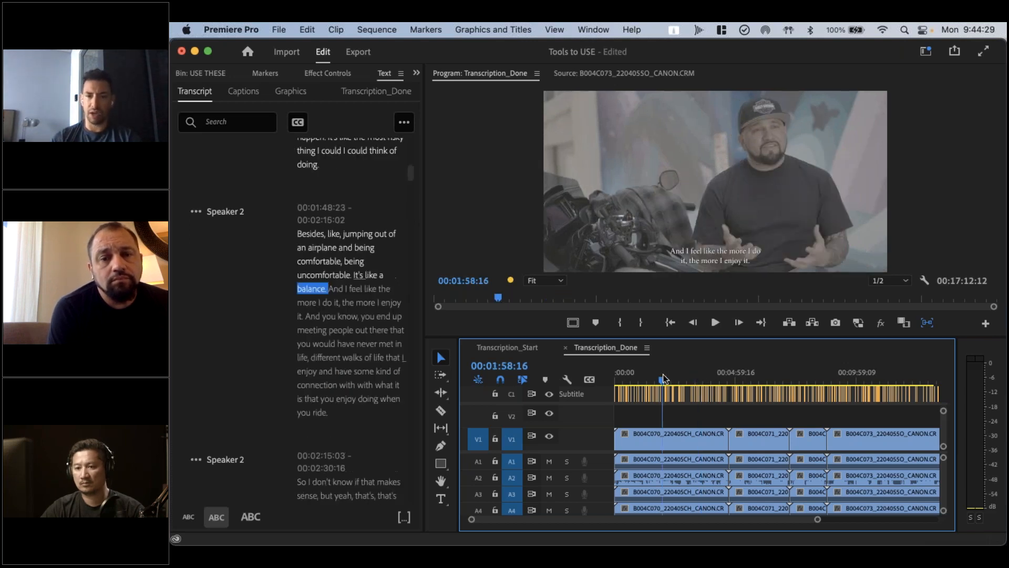
{"action": "left_click", "coordinate": [648, 374]}
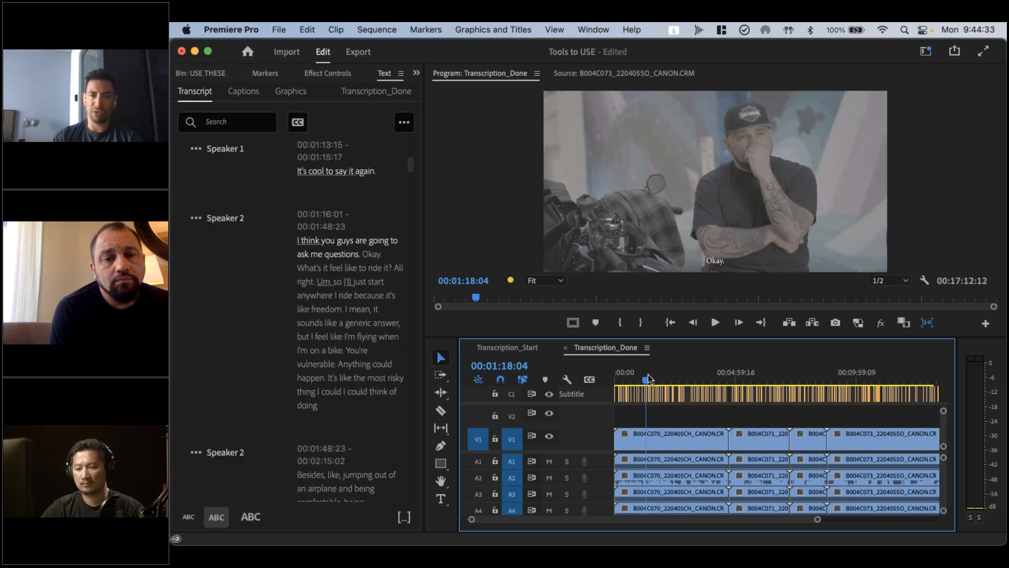
{"action": "left_click", "coordinate": [700, 367]}
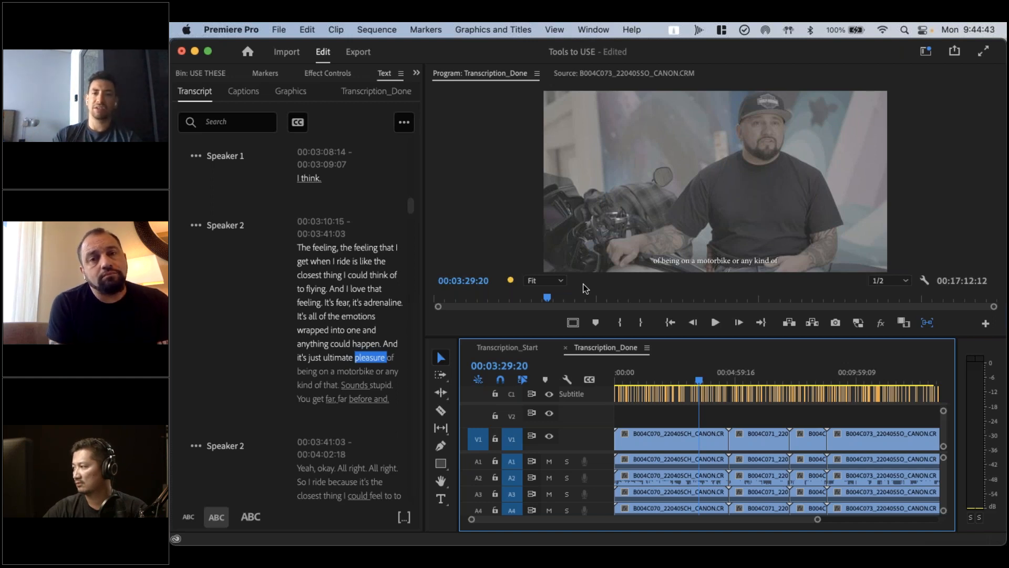
Turn off the V1 video track's output and check the subtitles alone, ending on the word "no" at 00:10:40:23
{"action": "left_click", "coordinate": [549, 435]}
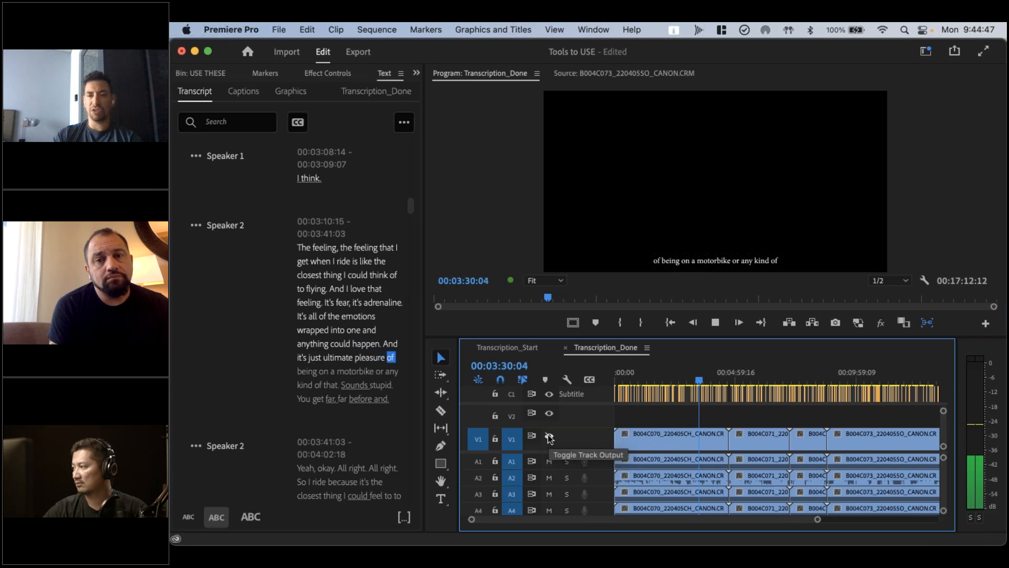
{"action": "left_click", "coordinate": [721, 376]}
{"action": "left_click_drag", "start_coordinate": [758, 373], "coordinate": [872, 372]}
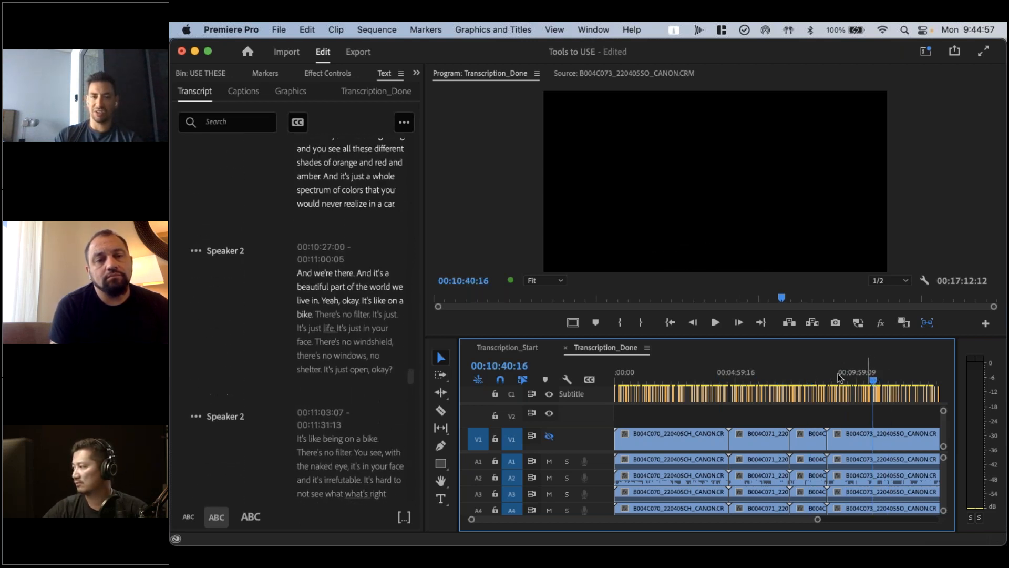
{"action": "left_click", "coordinate": [347, 316]}
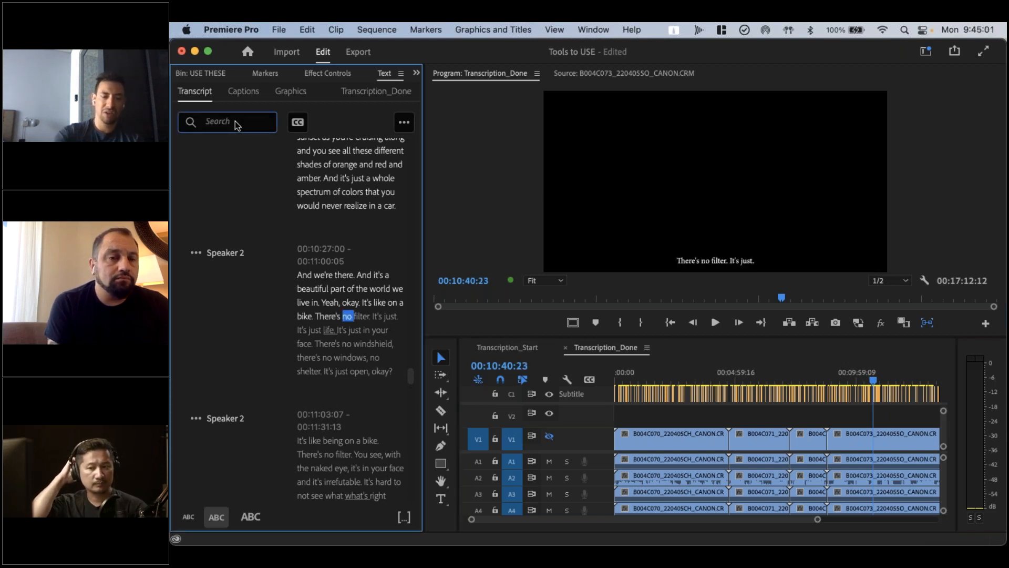
Switch to TextEdit and search Transcription_Done.txt for "Bike"
{"action": "key", "text": "super+Tab"}
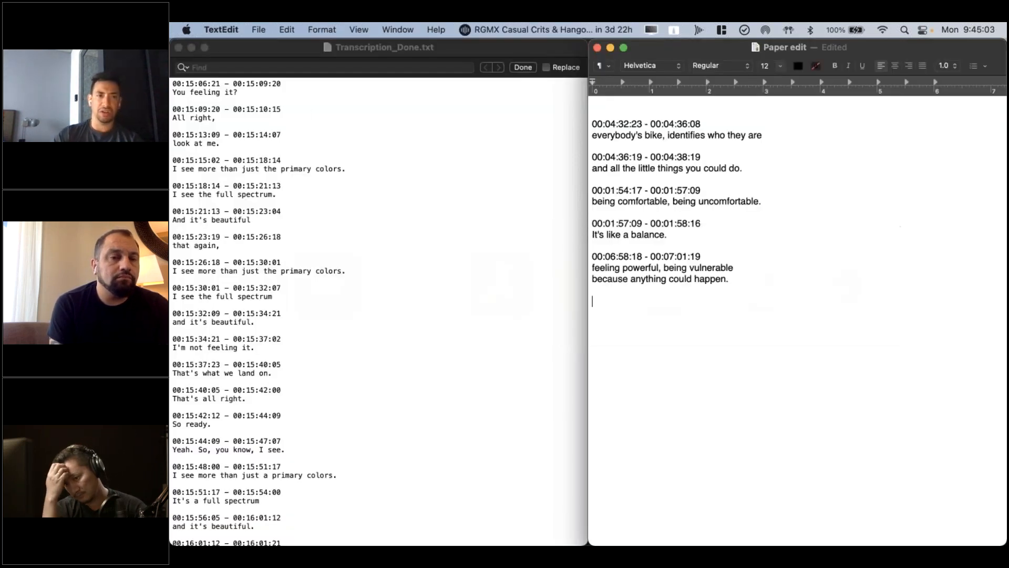
{"action": "left_click", "coordinate": [351, 66]}
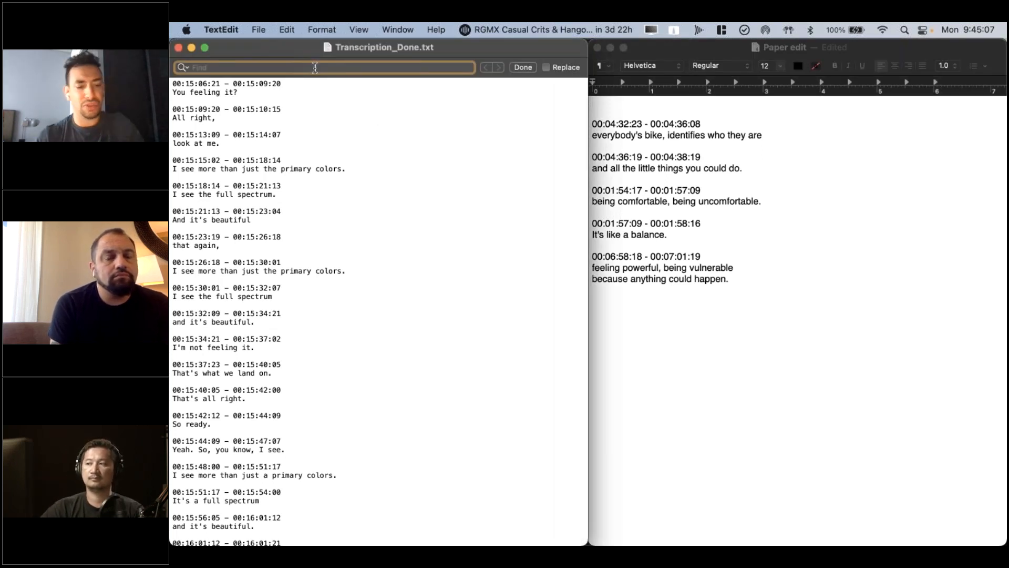
{"action": "type", "text": "Bike"}
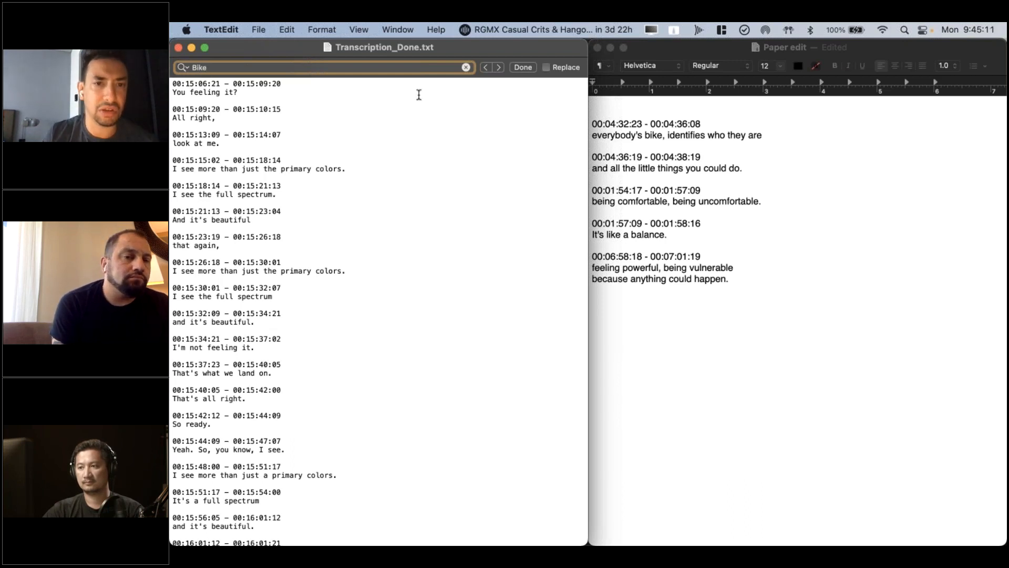
{"action": "key", "text": "Return"}
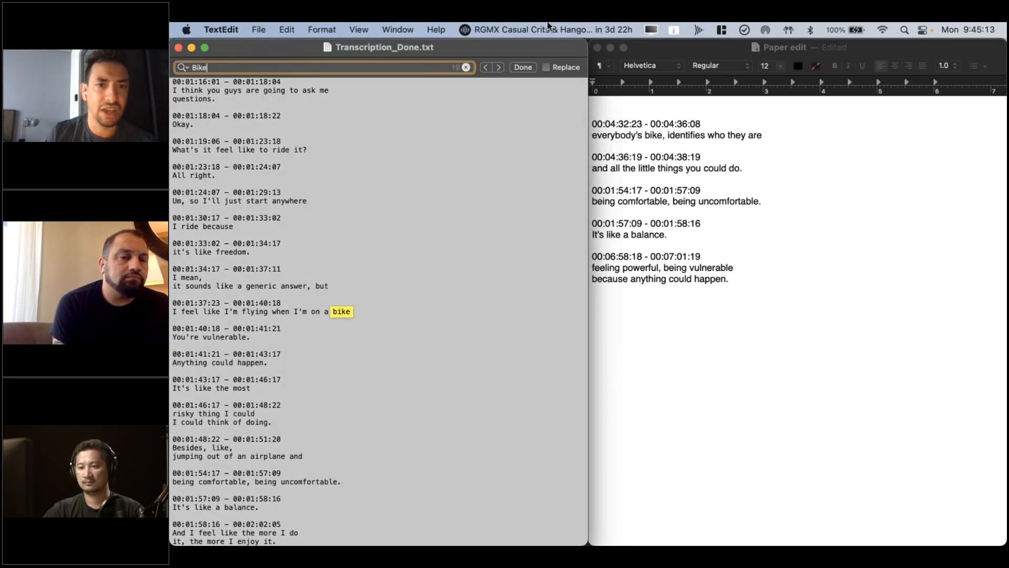
Go through the successive "Bike" matches in Transcription_Done.txt up to the line "You're an individual on a bike" at 00:07:56:21
{"action": "left_click", "coordinate": [498, 68]}
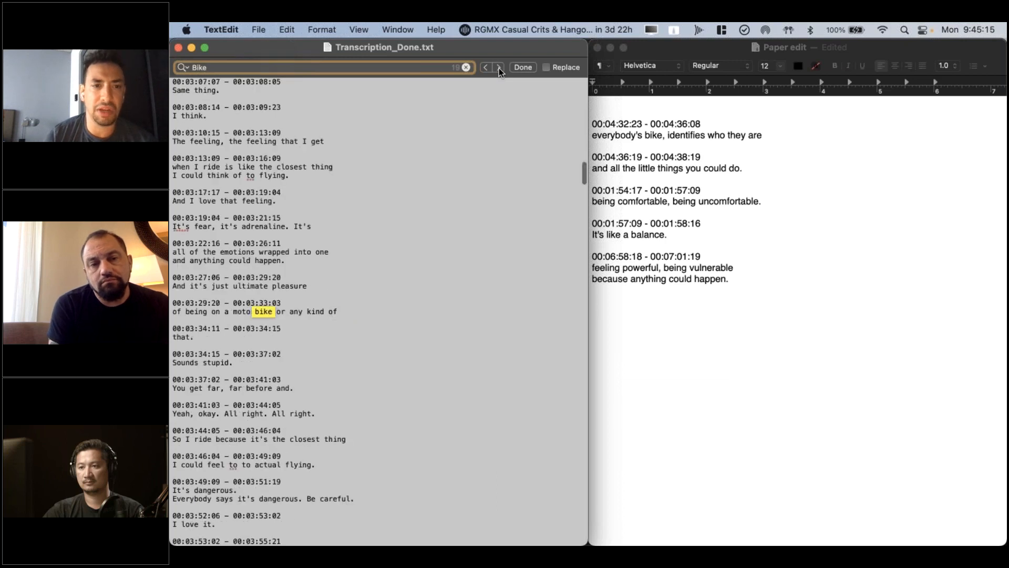
{"action": "left_click", "coordinate": [499, 67]}
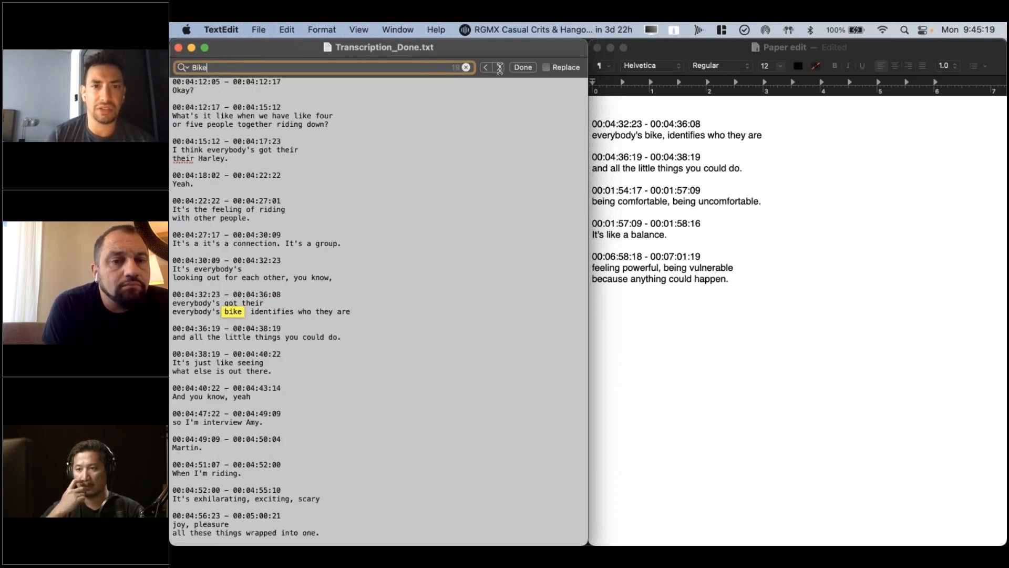
{"action": "left_click", "coordinate": [499, 68]}
{"action": "left_click", "coordinate": [498, 68]}
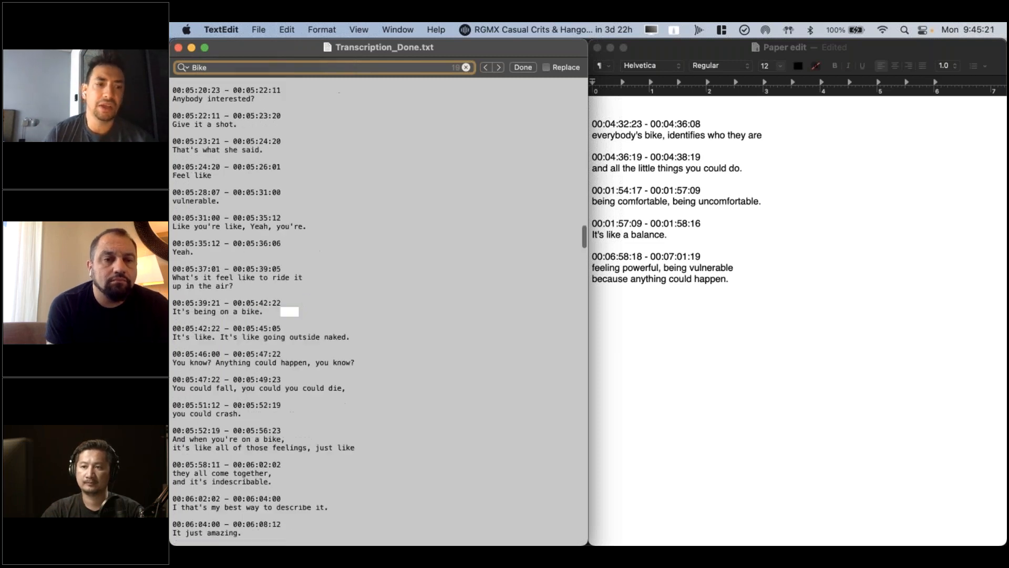
{"action": "left_click", "coordinate": [499, 68]}
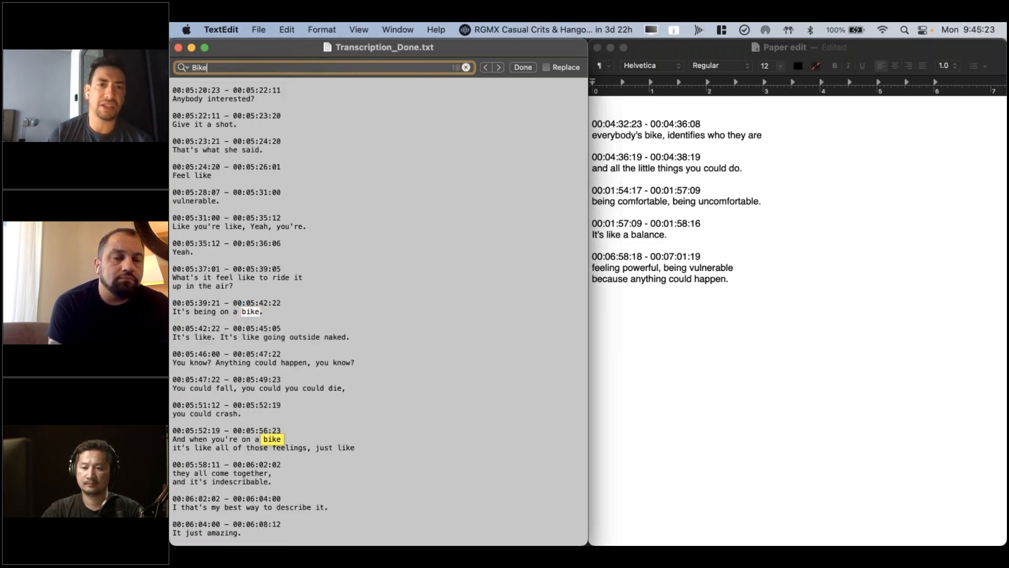
{"action": "left_click", "coordinate": [499, 67]}
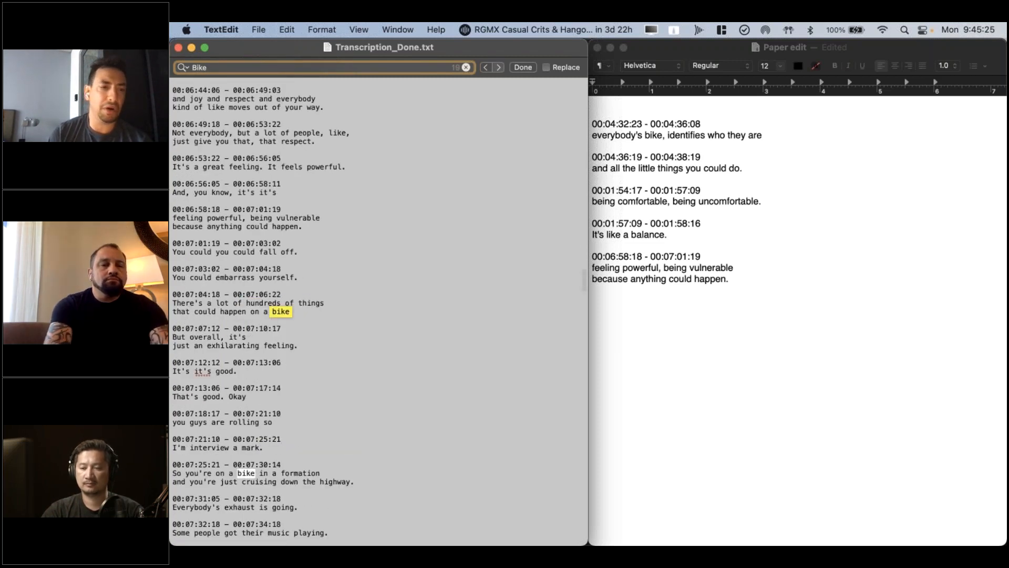
{"action": "left_click", "coordinate": [499, 68]}
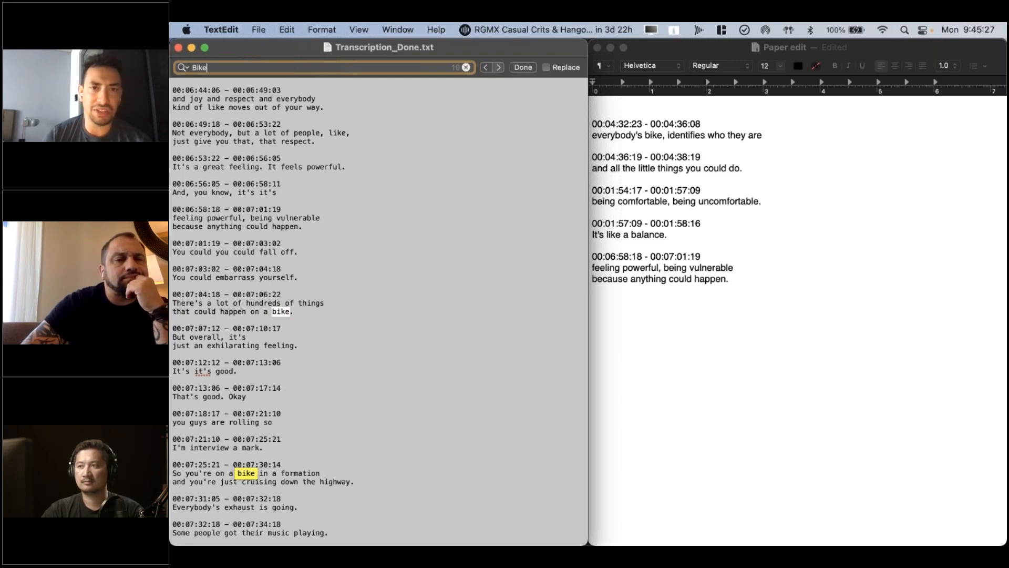
{"action": "key", "text": "Return"}
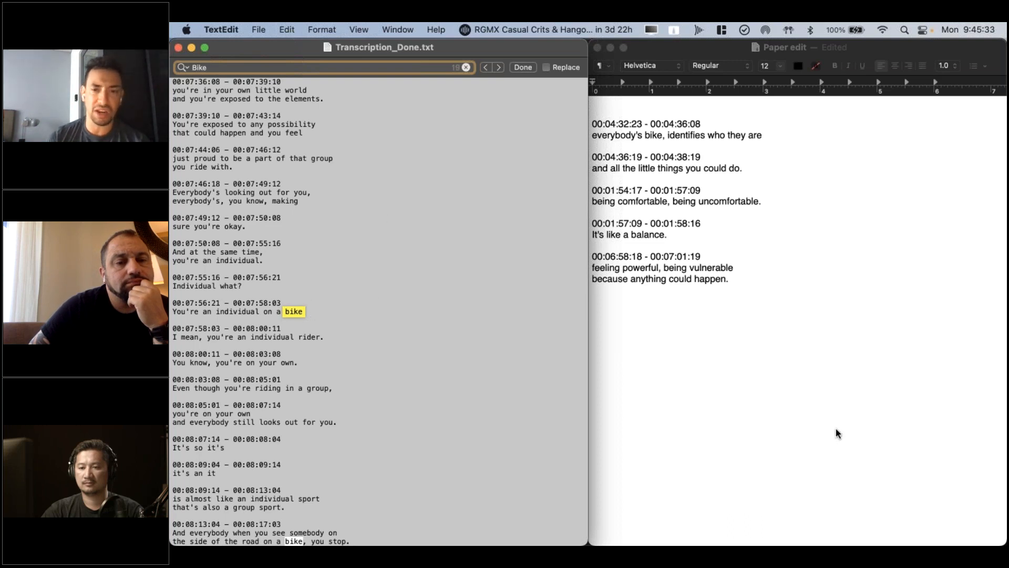
Switch to DaVinci Resolve and close the Data Burn-In window
{"action": "key", "text": "super+Tab"}
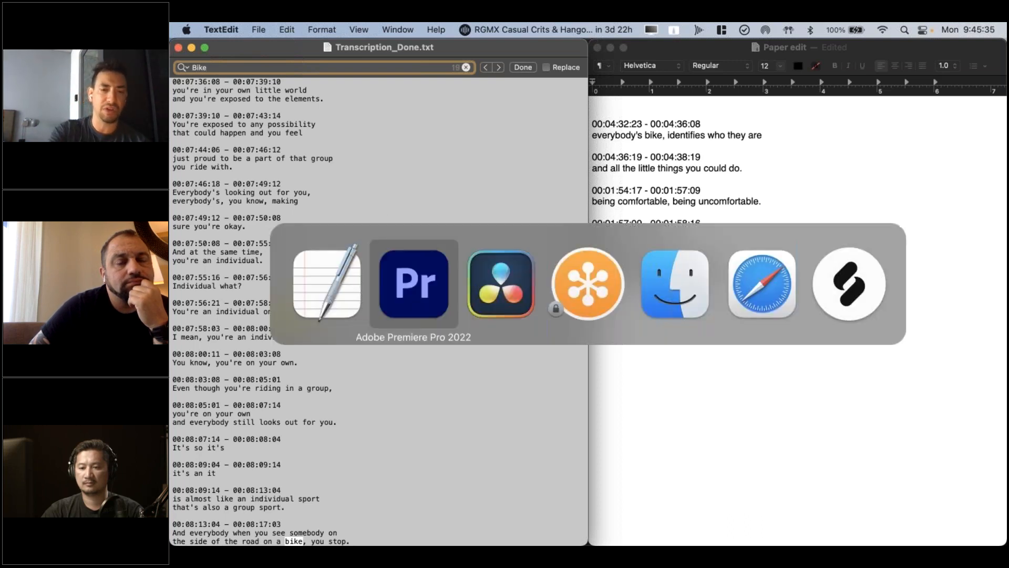
{"action": "key", "text": "super+Tab"}
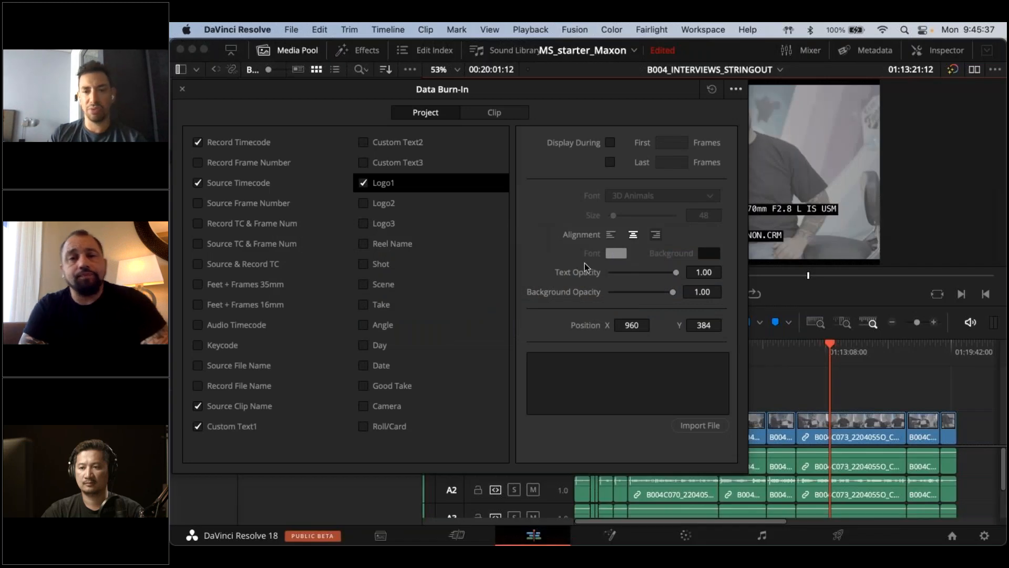
{"action": "left_click", "coordinate": [183, 89]}
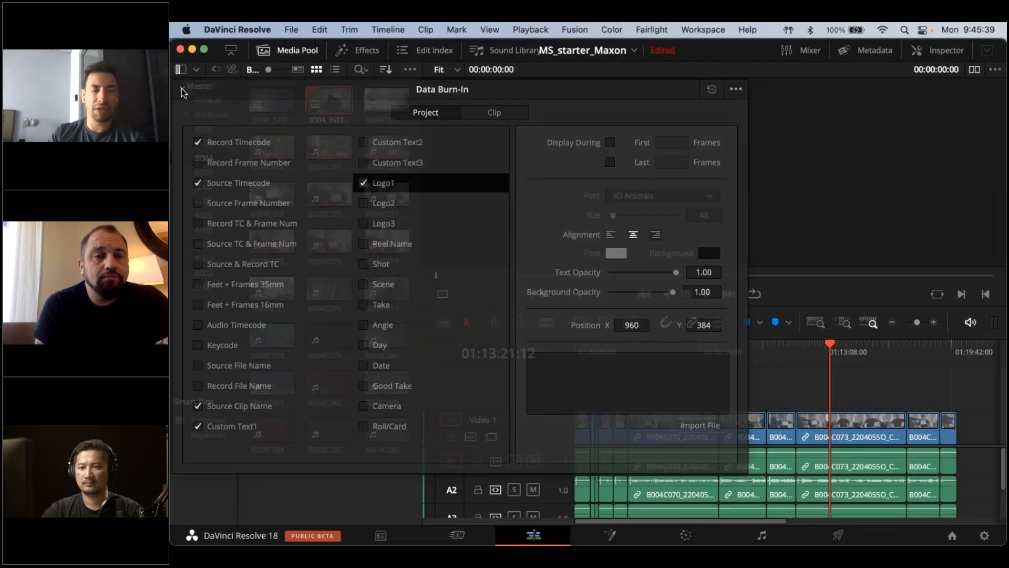
Check the picture and burned-in timecode and clip names at several points of B004_INTERVIEWS_STRINGOUT, ending at 01:04:08:12
{"action": "left_click", "coordinate": [677, 344]}
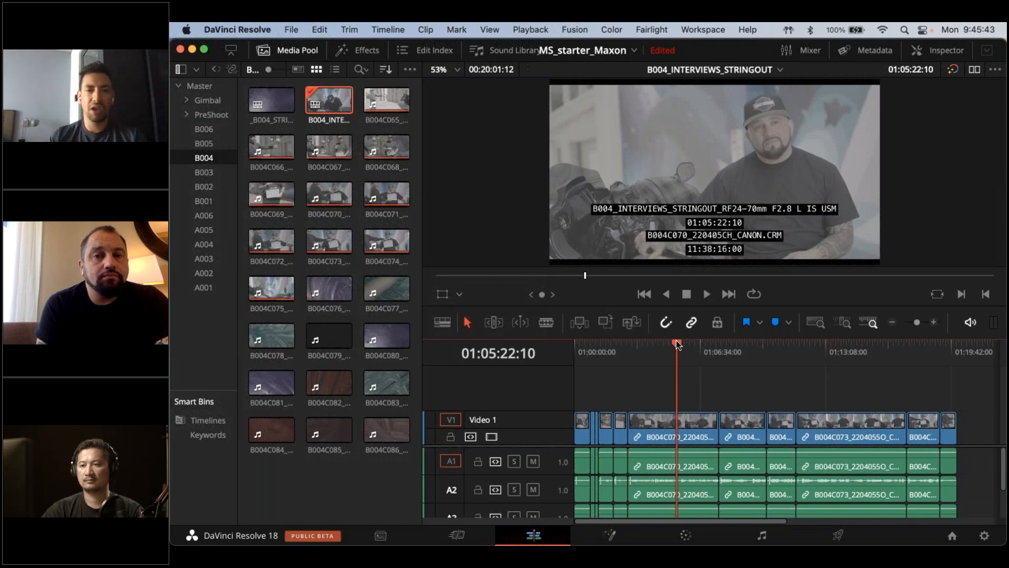
{"action": "left_click", "coordinate": [836, 355]}
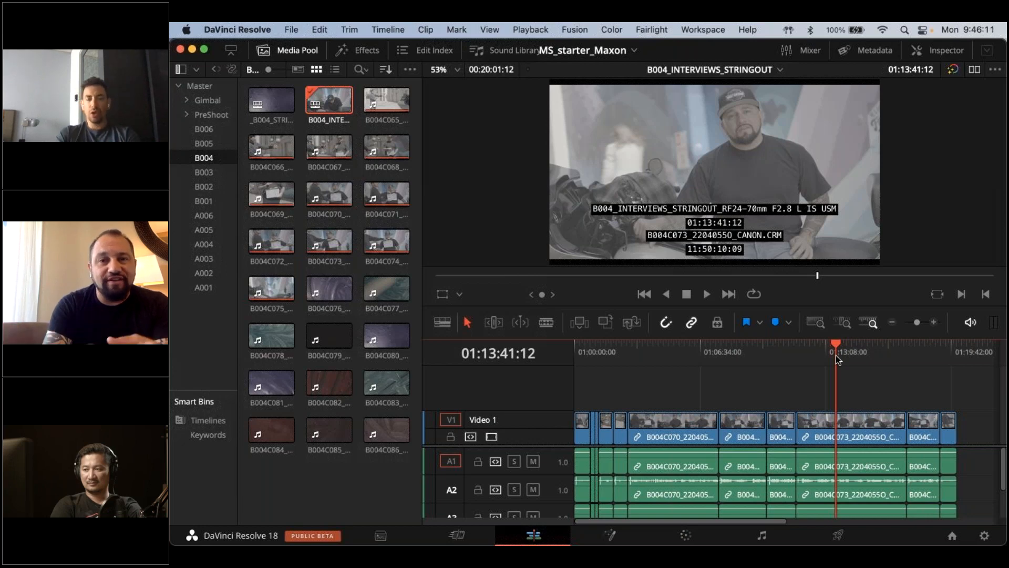
{"action": "left_click", "coordinate": [678, 351]}
{"action": "left_click", "coordinate": [653, 347]}
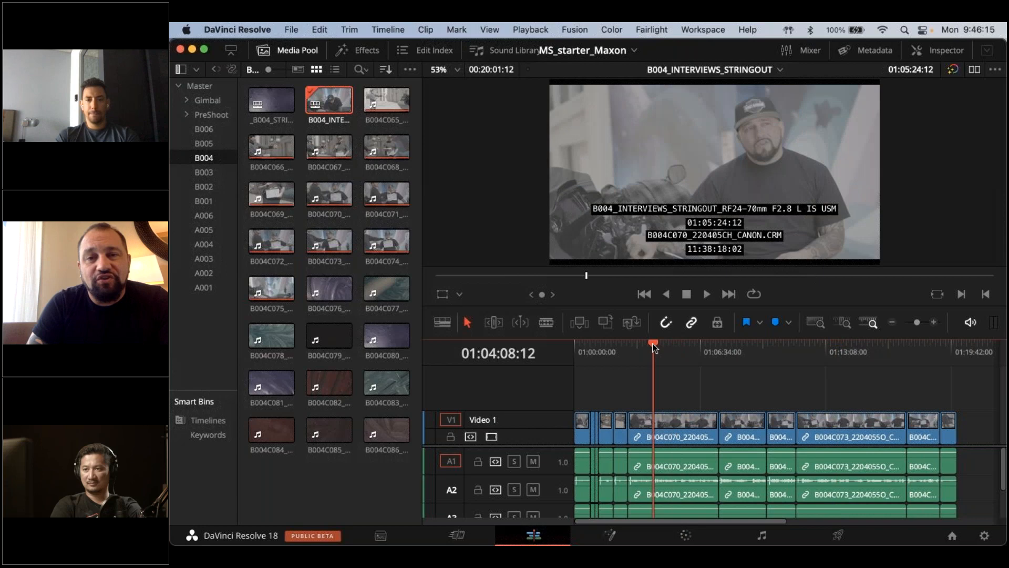
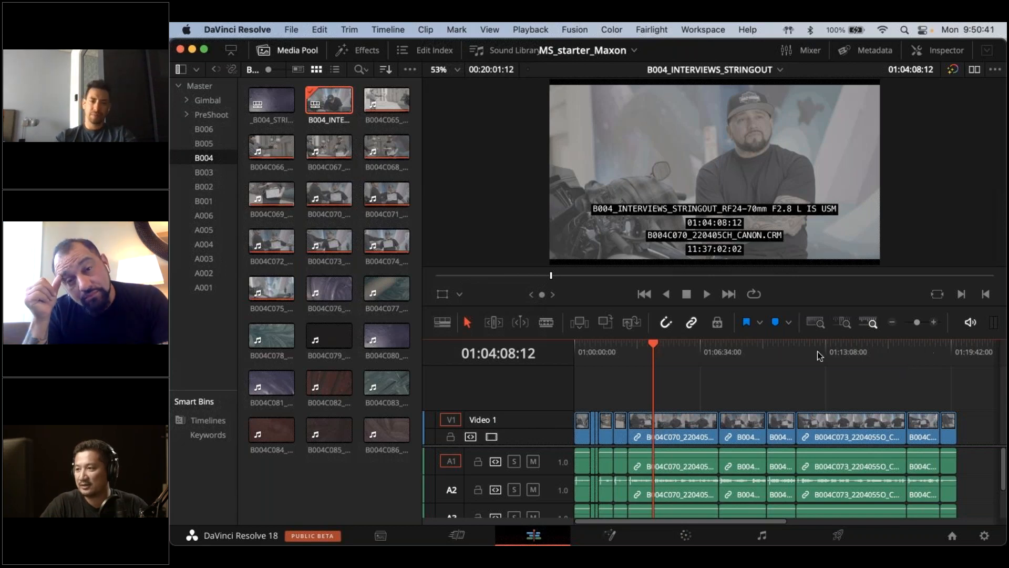
Switch to Premiere Pro and change "see" to "sea" before "all these different shades" in Speaker 2's transcript block starting at 00:10:03:15
{"action": "key", "text": "super+Tab"}
{"action": "key", "text": "super+Tab"}
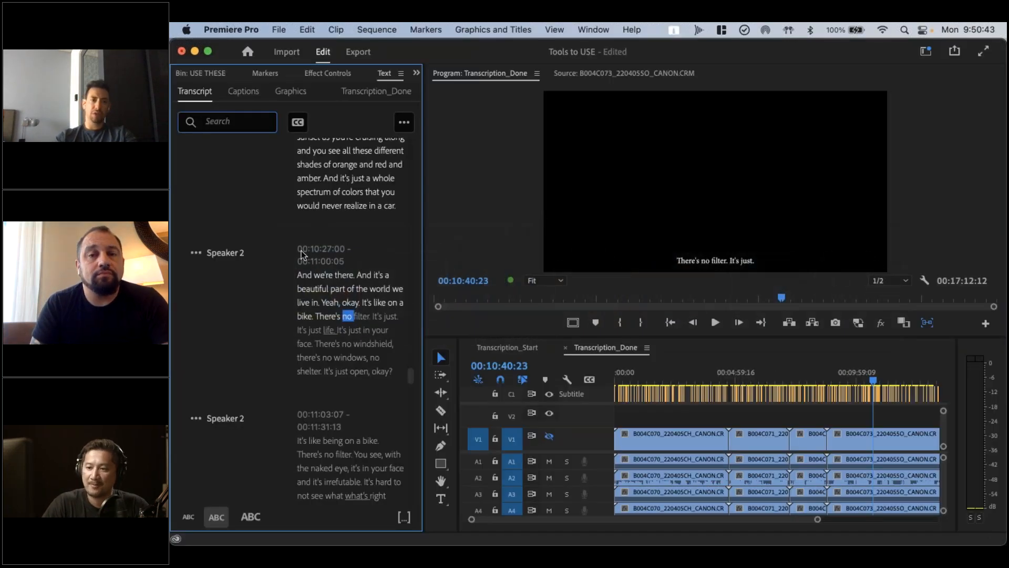
{"action": "left_click", "coordinate": [316, 179]}
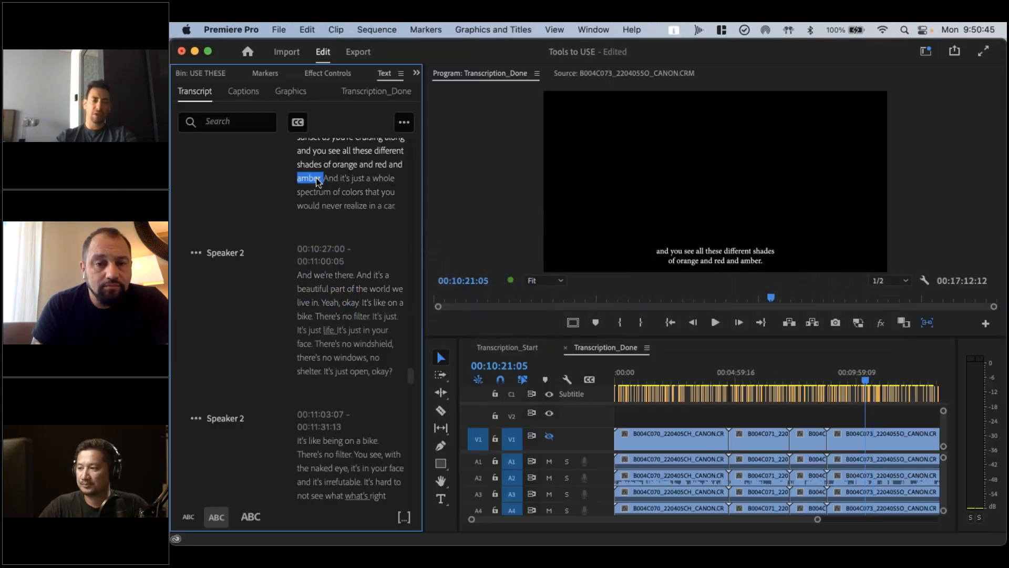
{"action": "scroll", "coordinate": [317, 181], "scroll_direction": "up", "scroll_amount": 5}
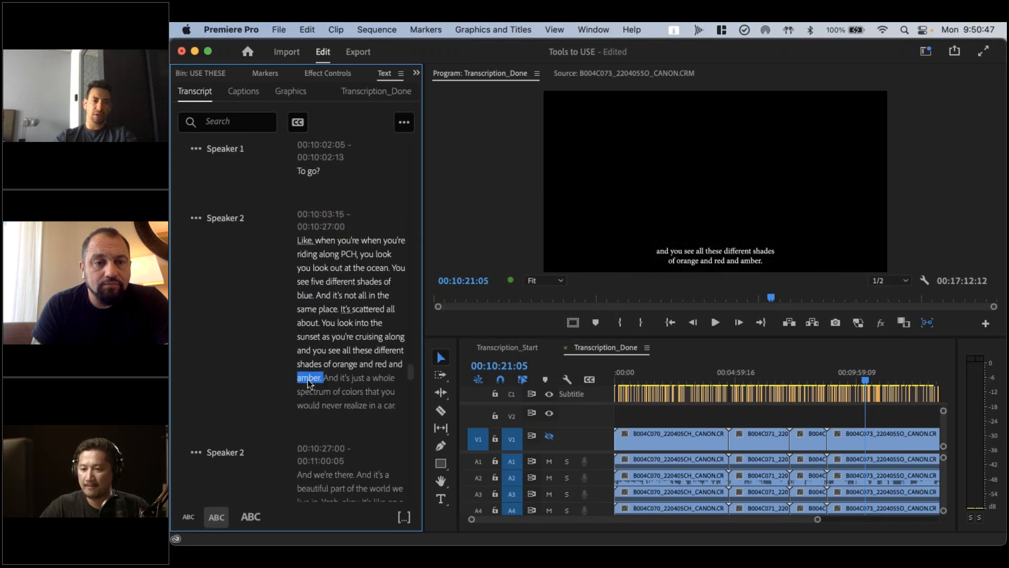
{"action": "left_click", "coordinate": [335, 351]}
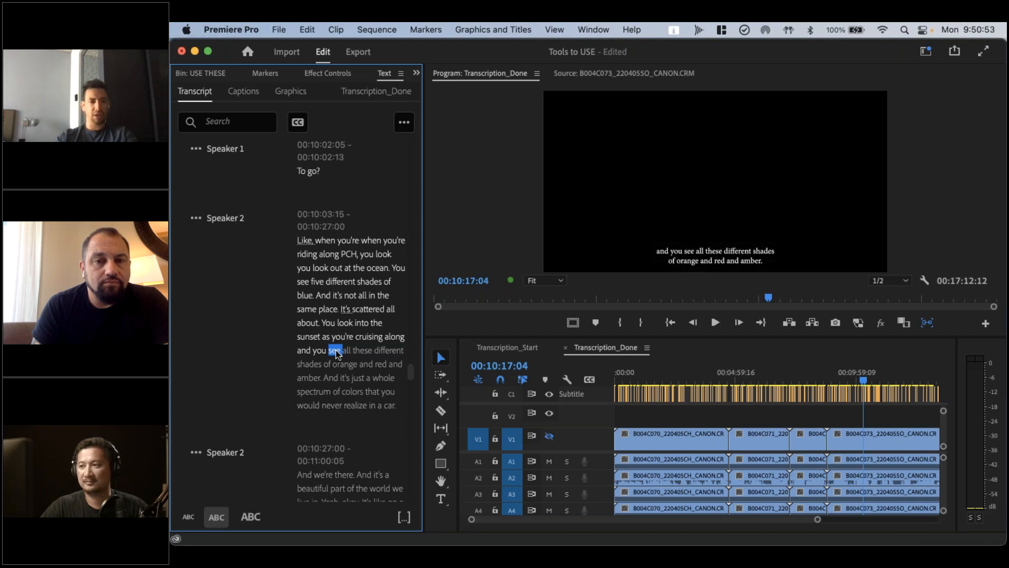
{"action": "double_click", "coordinate": [337, 353]}
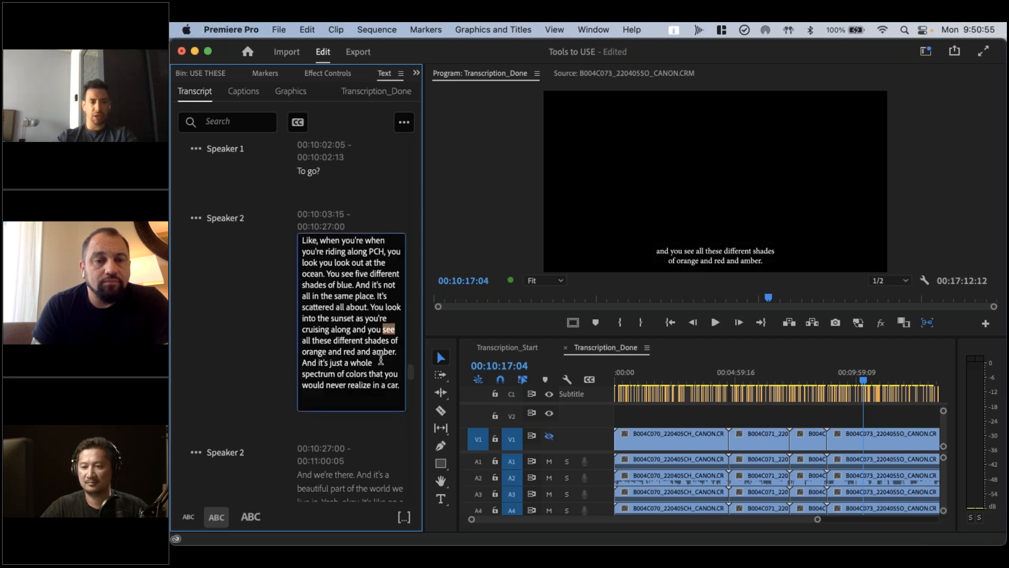
{"action": "type", "text": "sea"}
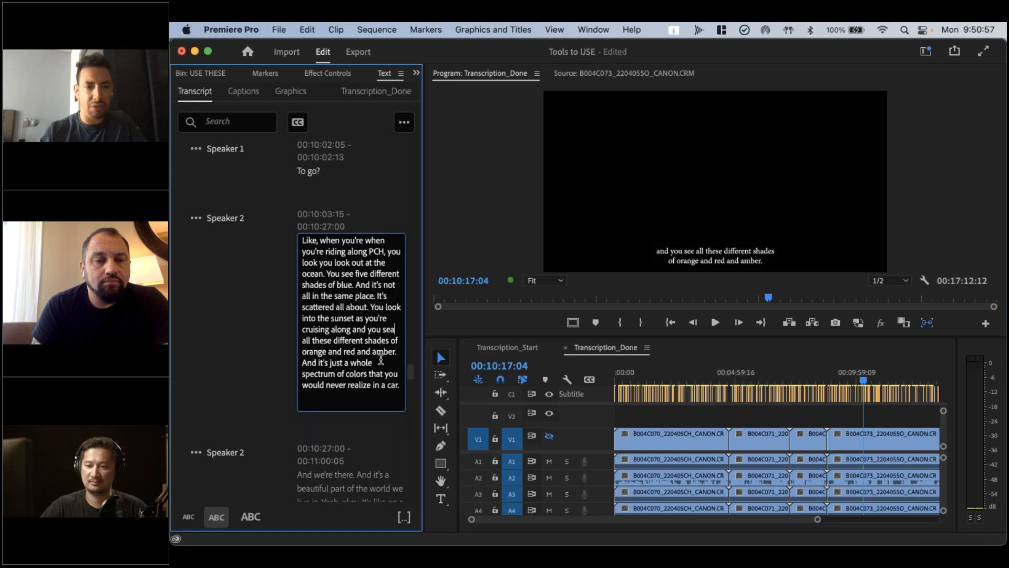
{"action": "left_click", "coordinate": [222, 375]}
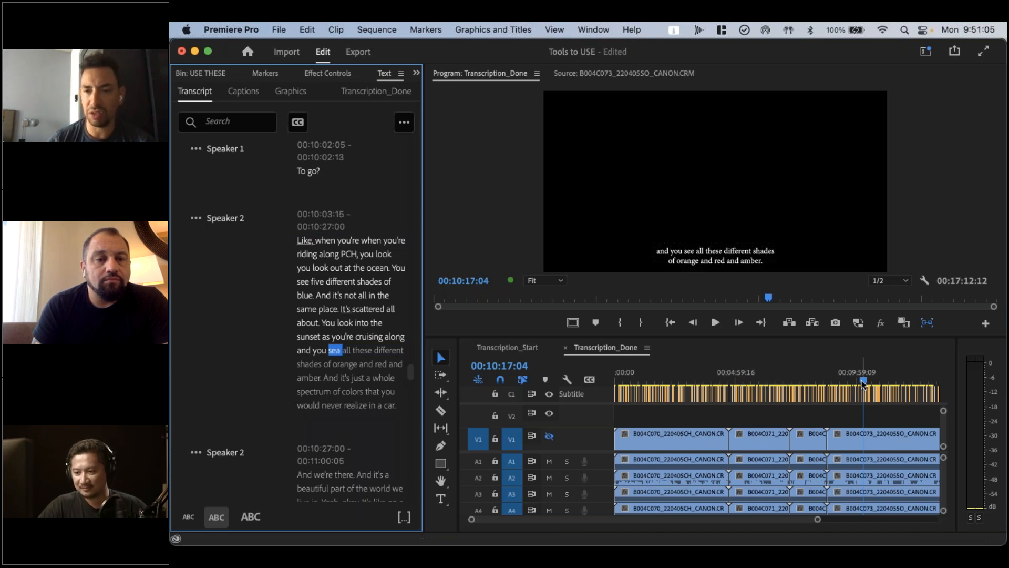
Compare the corrected word "sea" in the transcript with the matching caption in the program picture around 00:10:17:04
{"action": "left_click", "coordinate": [861, 418]}
{"action": "key", "text": "Right"}
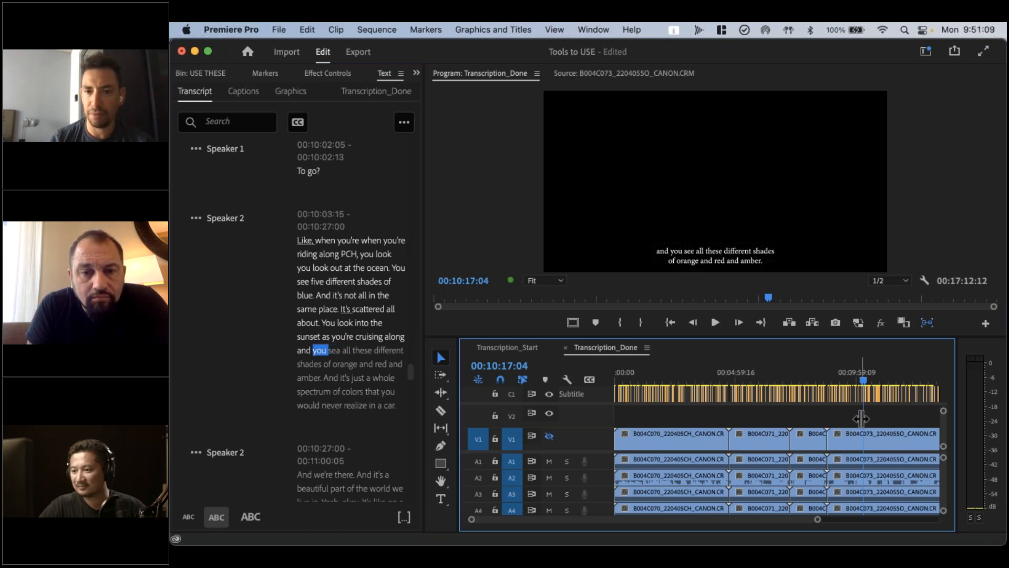
{"action": "key", "text": "Left"}
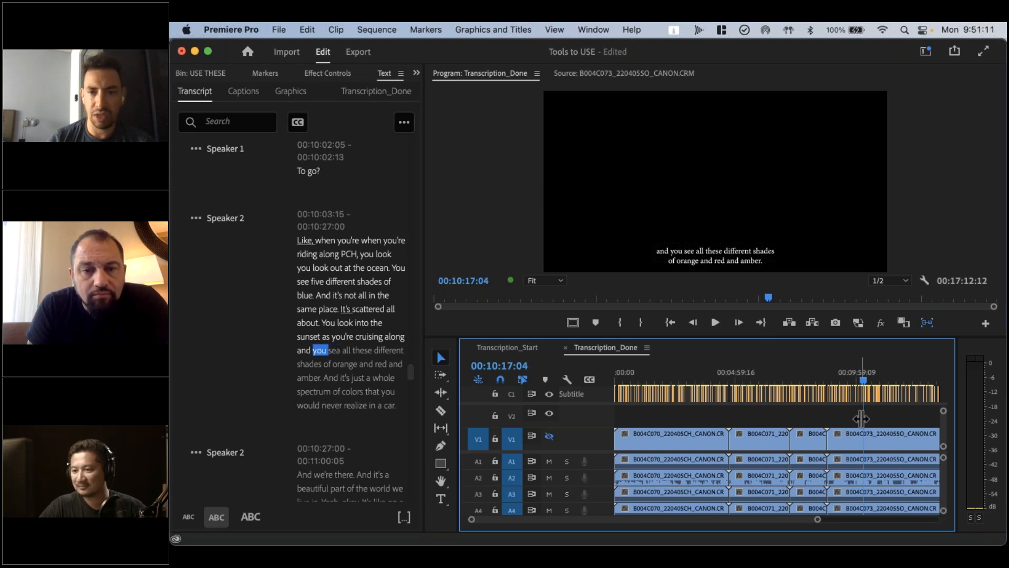
{"action": "left_click", "coordinate": [347, 267]}
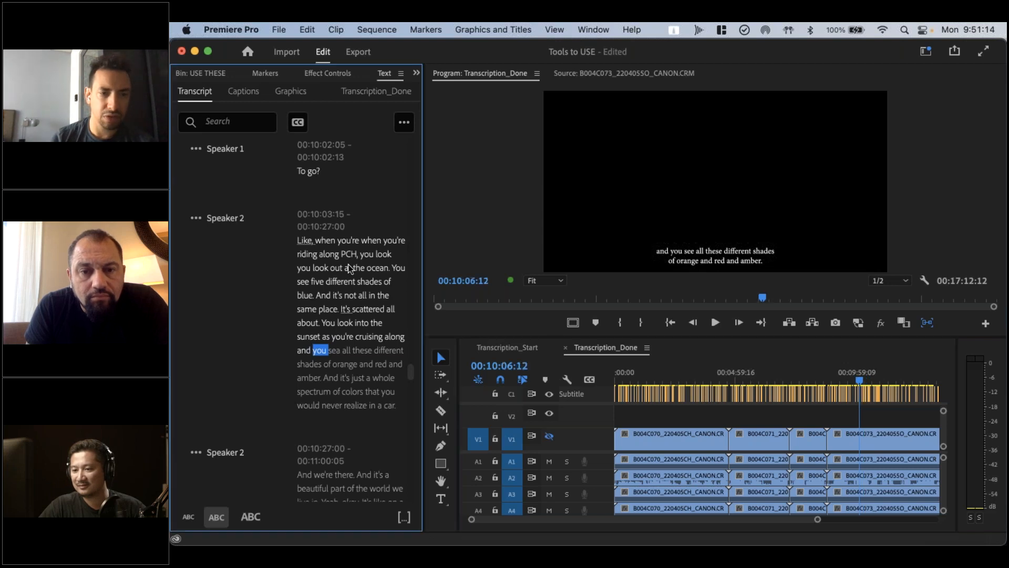
{"action": "left_click", "coordinate": [351, 335]}
{"action": "left_click", "coordinate": [345, 349]}
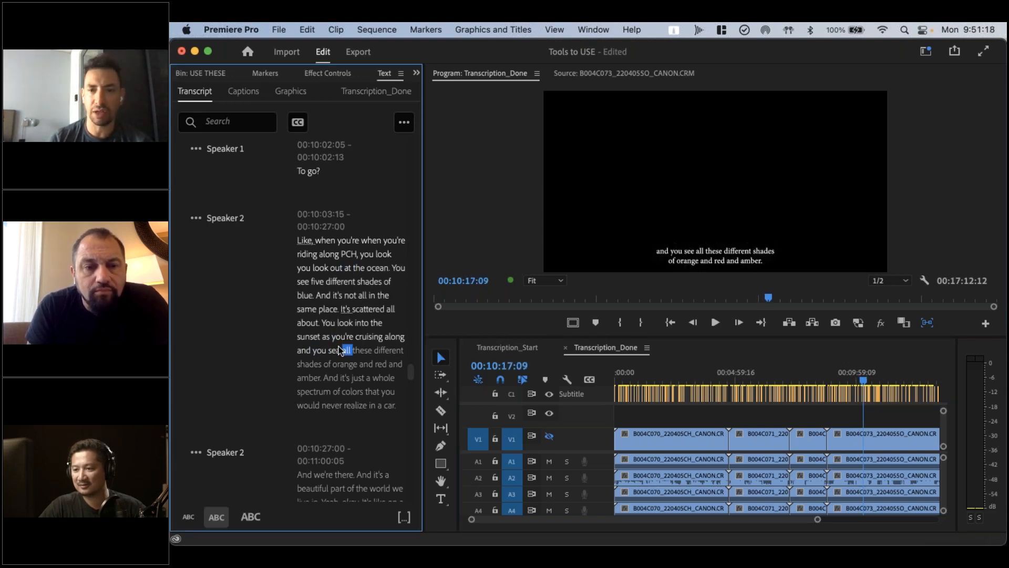
{"action": "left_click", "coordinate": [336, 349]}
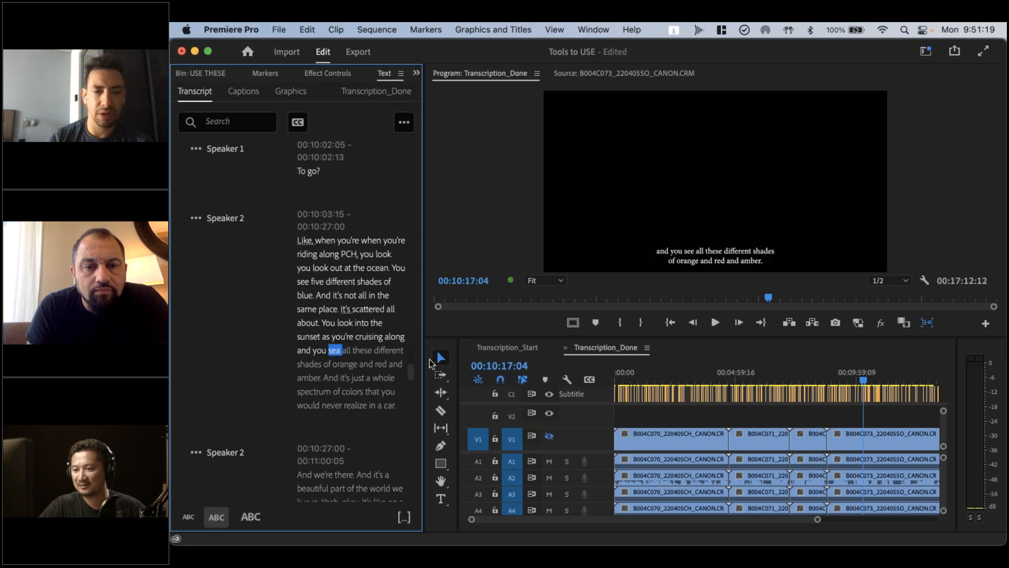
{"action": "left_click", "coordinate": [697, 256]}
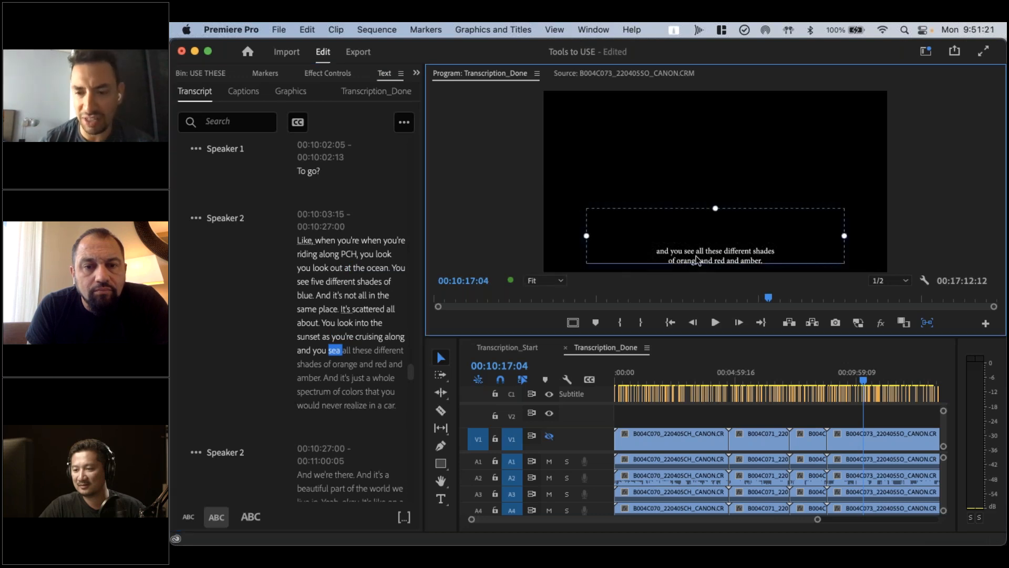
Check how the transcript and captions follow at other points of Transcription_Done, and view the editable text of the block starting at 00:11:03:07
{"action": "left_click", "coordinate": [848, 372]}
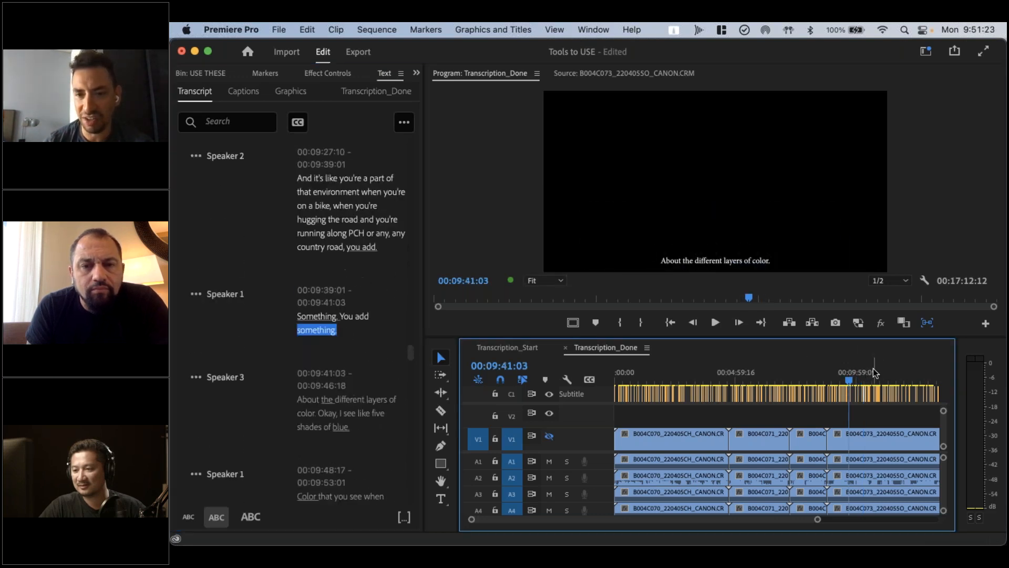
{"action": "left_click", "coordinate": [873, 373]}
{"action": "left_click", "coordinate": [883, 373]}
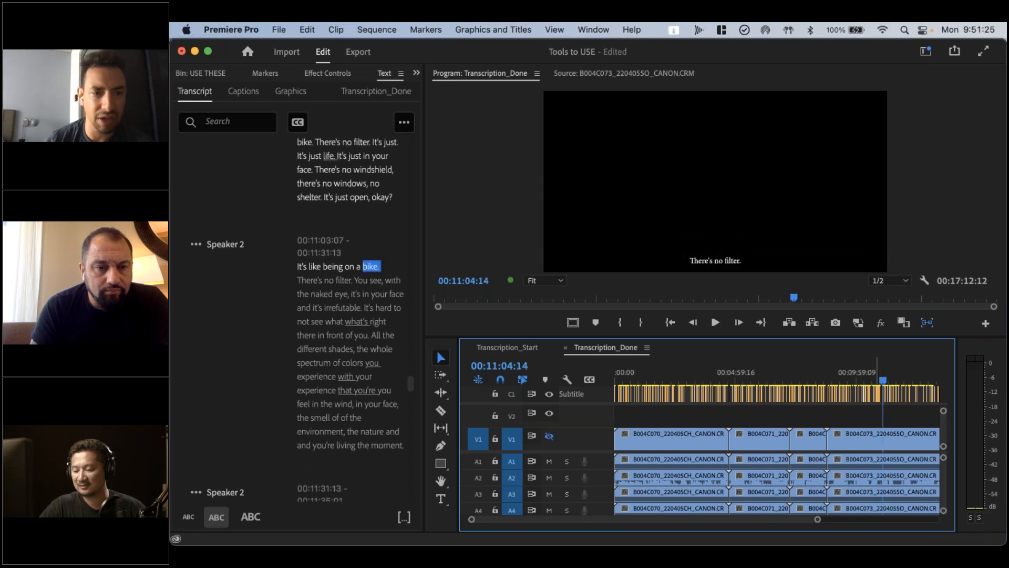
{"action": "left_click", "coordinate": [329, 265]}
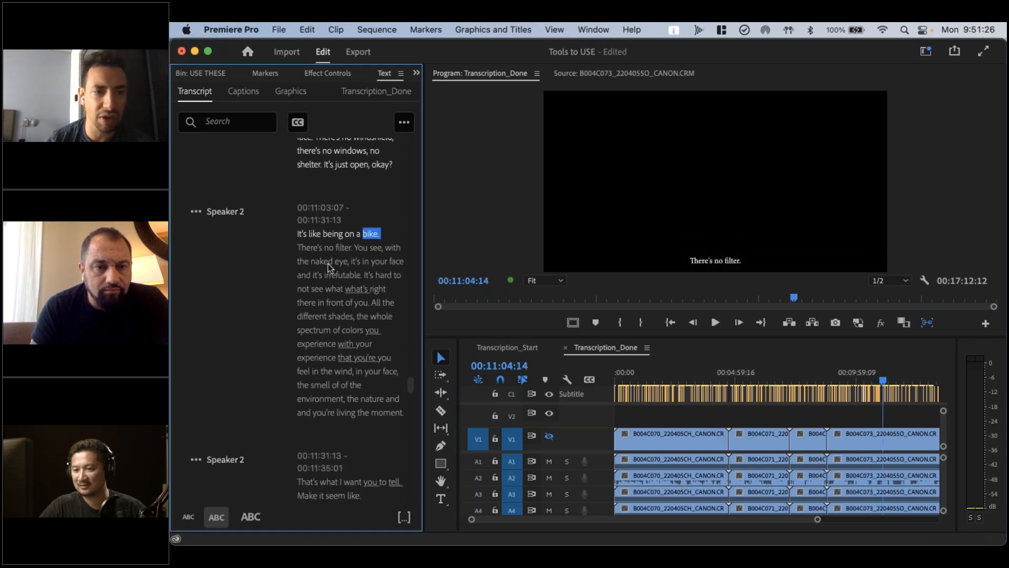
{"action": "double_click", "coordinate": [341, 314]}
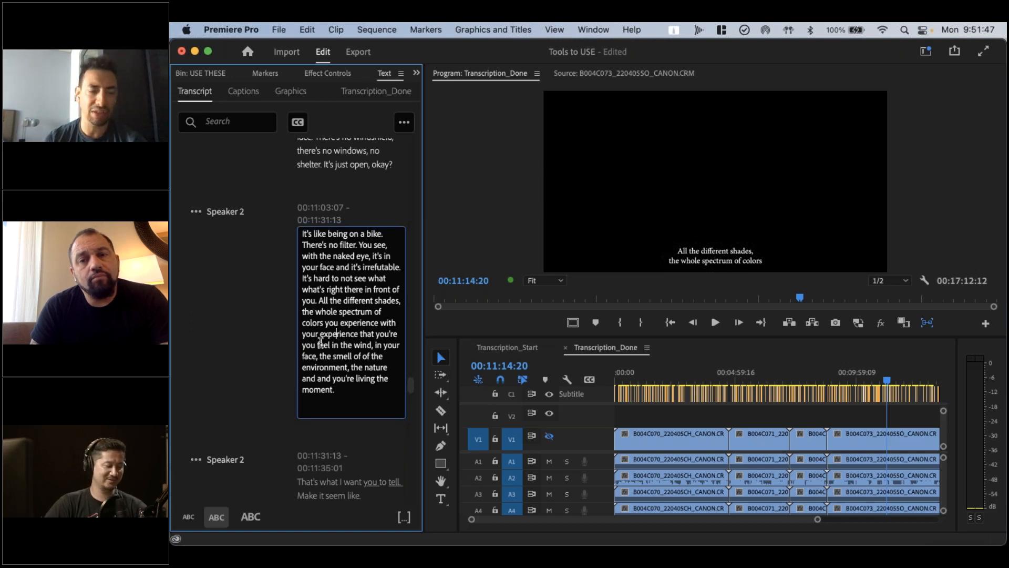
{"action": "left_click", "coordinate": [251, 352]}
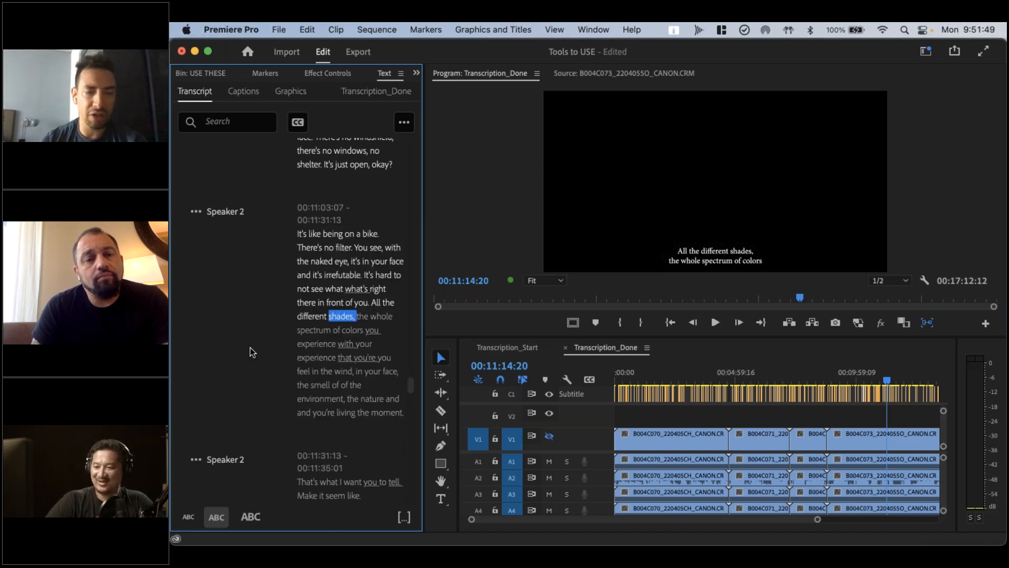
{"action": "left_click", "coordinate": [226, 213]}
{"action": "left_click", "coordinate": [228, 215]}
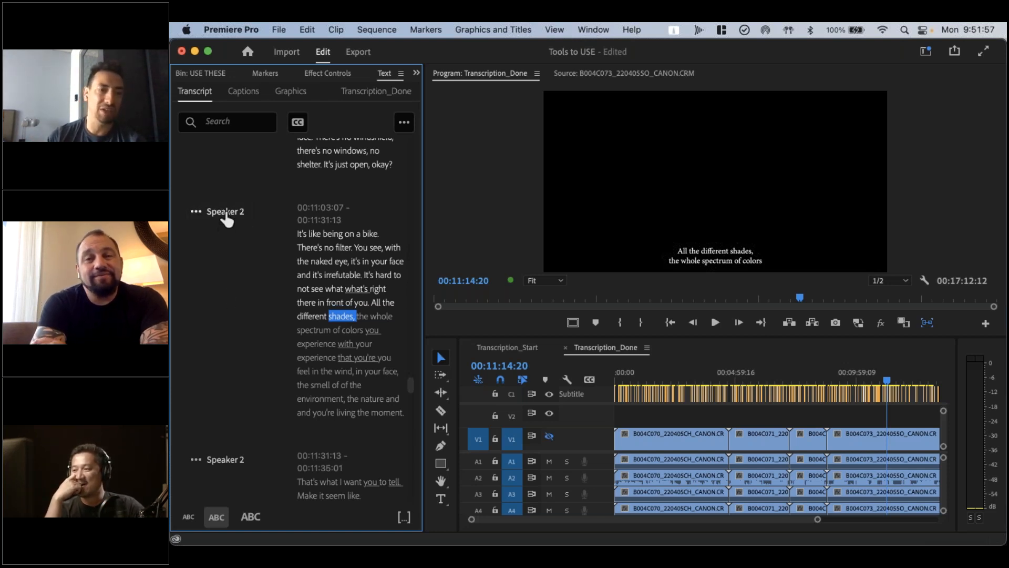
{"action": "left_click", "coordinate": [321, 248]}
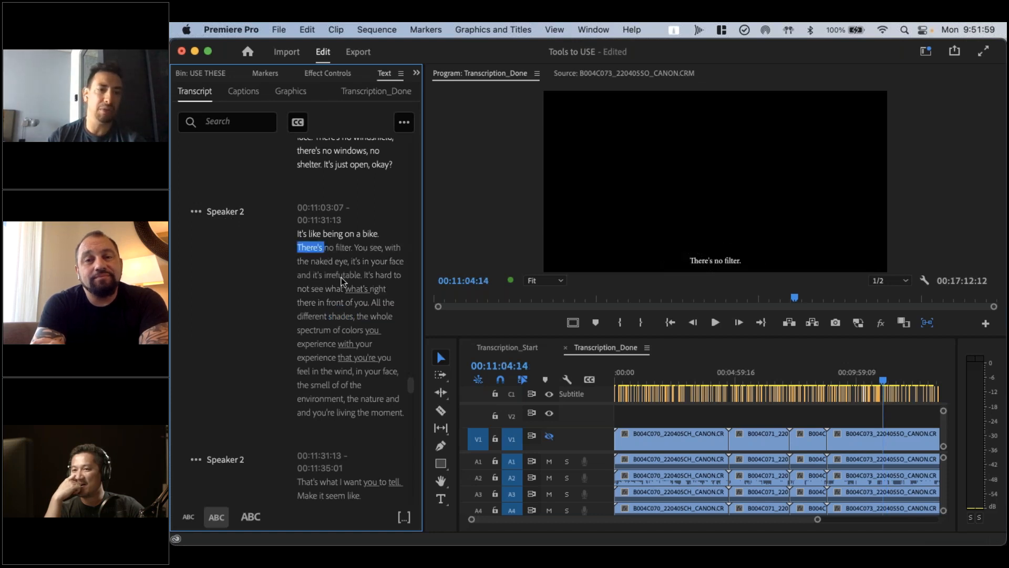
{"action": "double_click", "coordinate": [342, 277]}
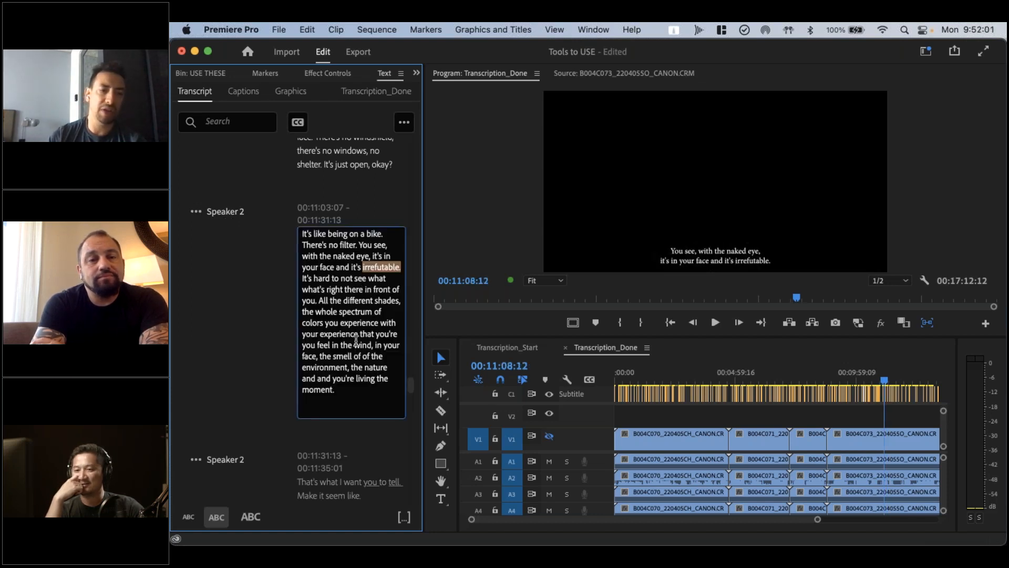
Examine the speaker choices and the Edit speakers dialog for the block at 00:11:03:07, and review the speaker labels of earlier blocks
{"action": "left_click", "coordinate": [223, 212]}
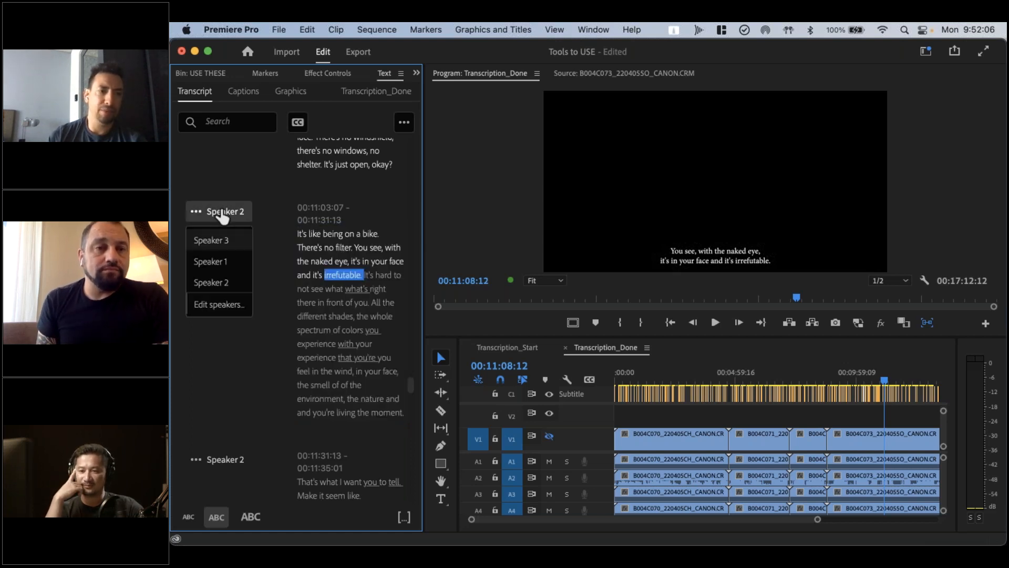
{"action": "left_click", "coordinate": [215, 305]}
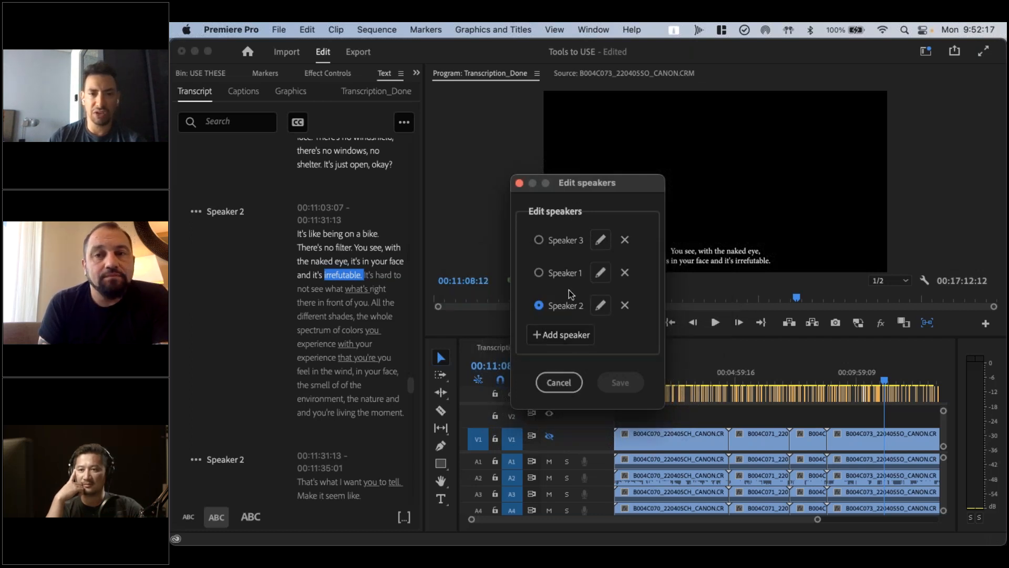
{"action": "left_click", "coordinate": [559, 383]}
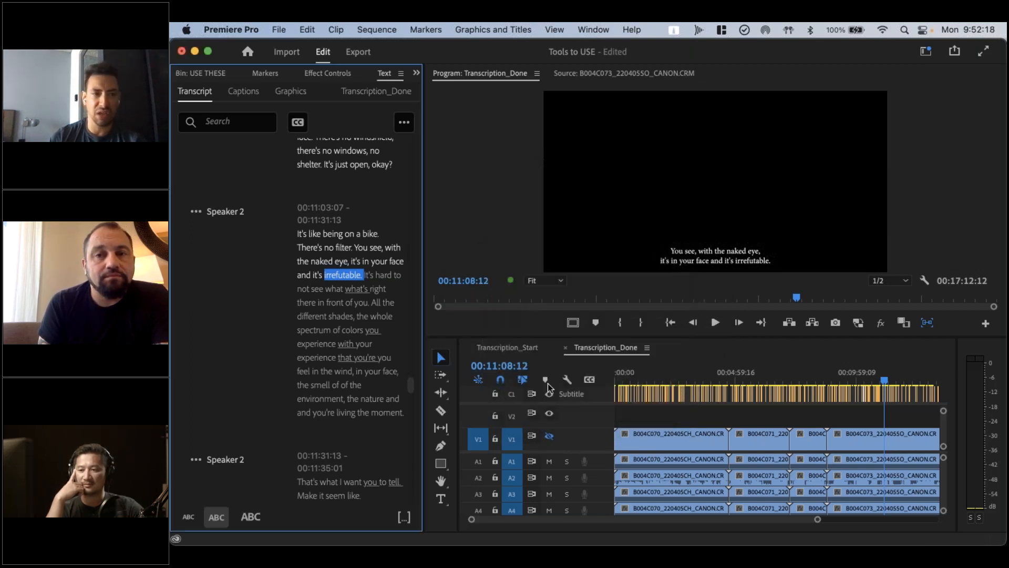
{"action": "left_click", "coordinate": [220, 221]}
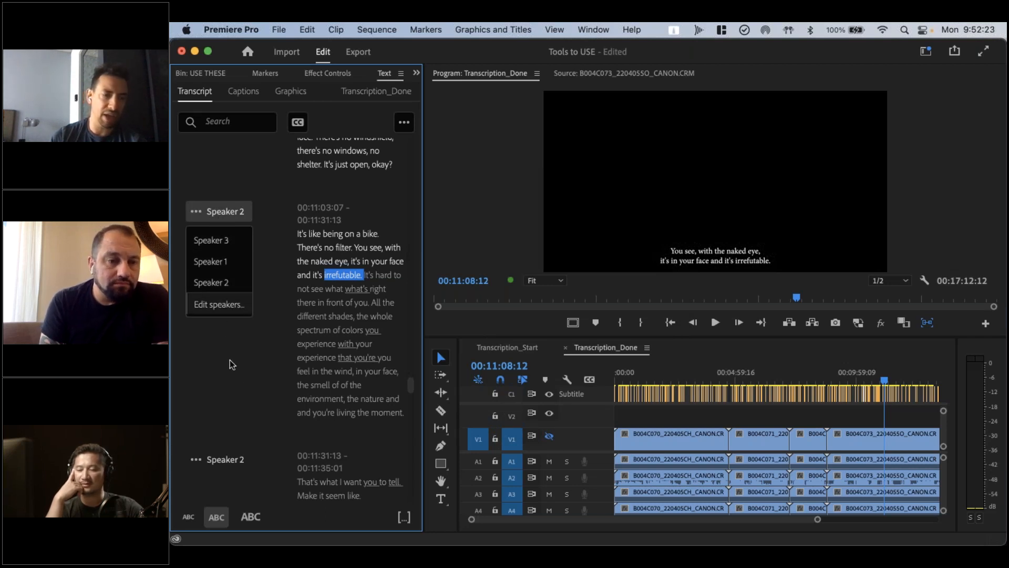
{"action": "left_click", "coordinate": [236, 376]}
{"action": "scroll", "coordinate": [236, 376], "scroll_direction": "up", "scroll_amount": 5}
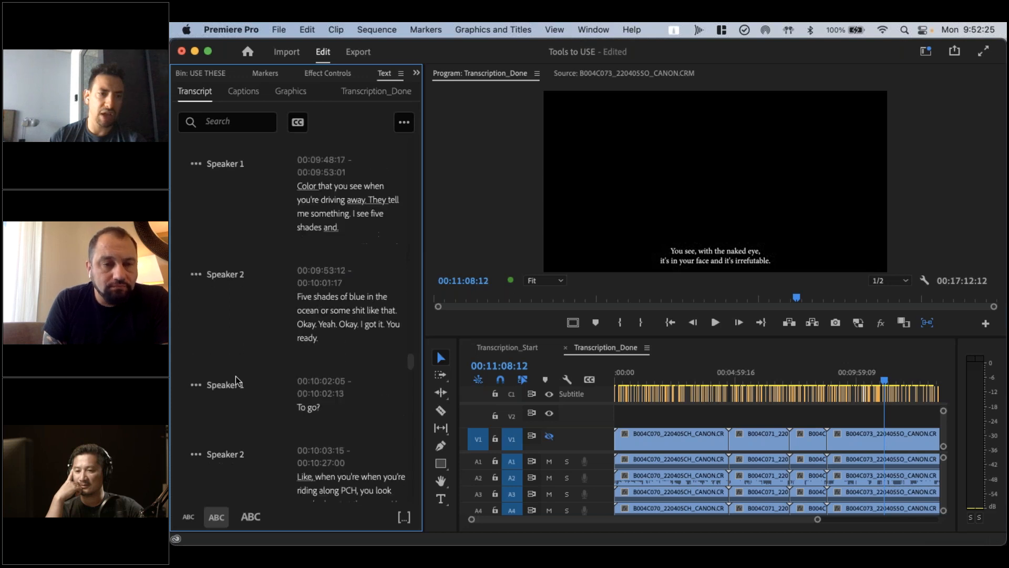
{"action": "scroll", "coordinate": [235, 376], "scroll_direction": "up", "scroll_amount": 5}
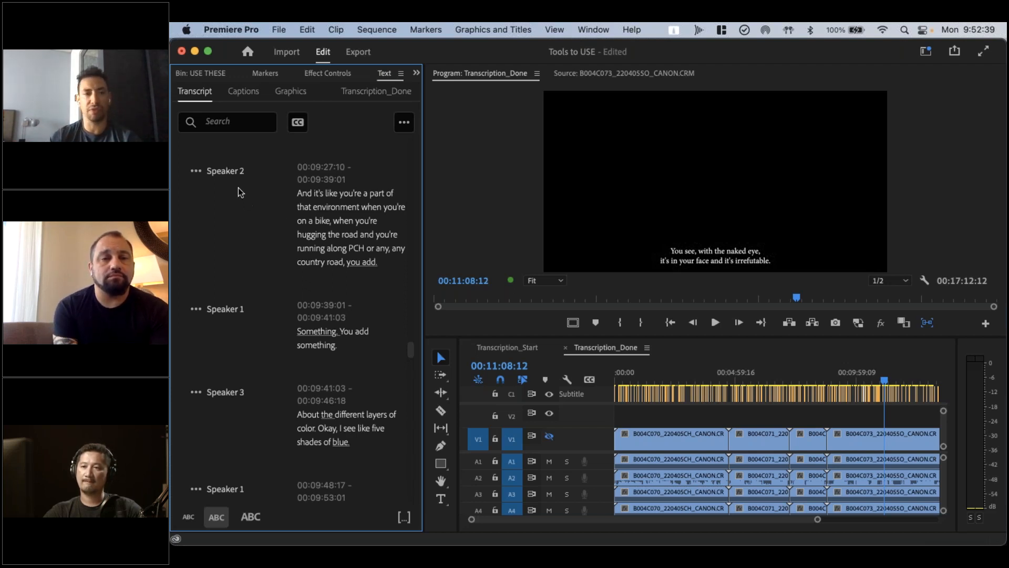
{"action": "left_click", "coordinate": [228, 175]}
{"action": "left_click", "coordinate": [228, 176]}
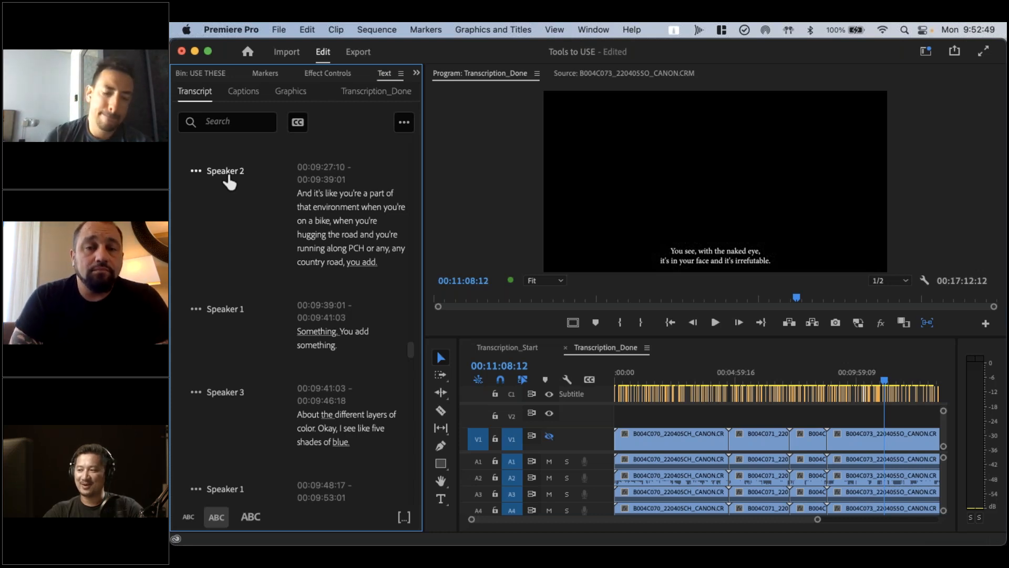
Switch to DaVinci Resolve, place the playhead of B004_INTERVIEWS_STRINGOUT at 01:04:43:10 and open the Data Burn-In window
{"action": "key", "text": "super+Tab"}
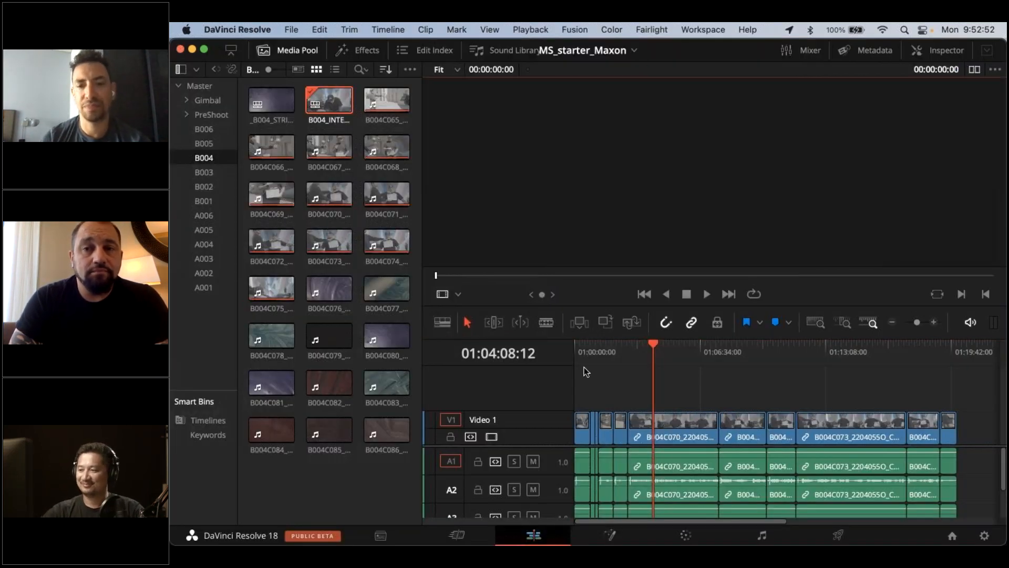
{"action": "left_click", "coordinate": [664, 346]}
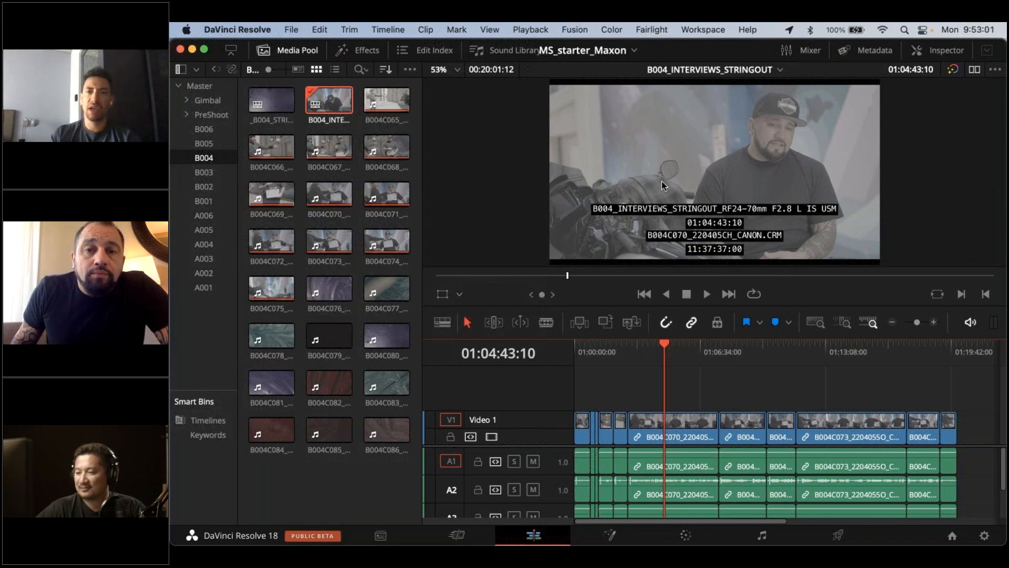
{"action": "left_click", "coordinate": [724, 26]}
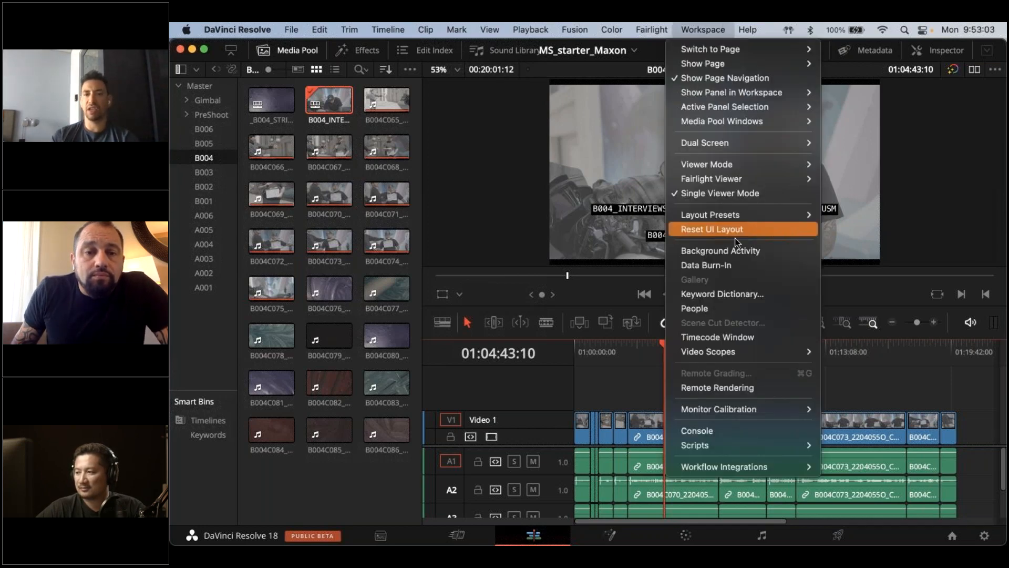
{"action": "left_click", "coordinate": [733, 264]}
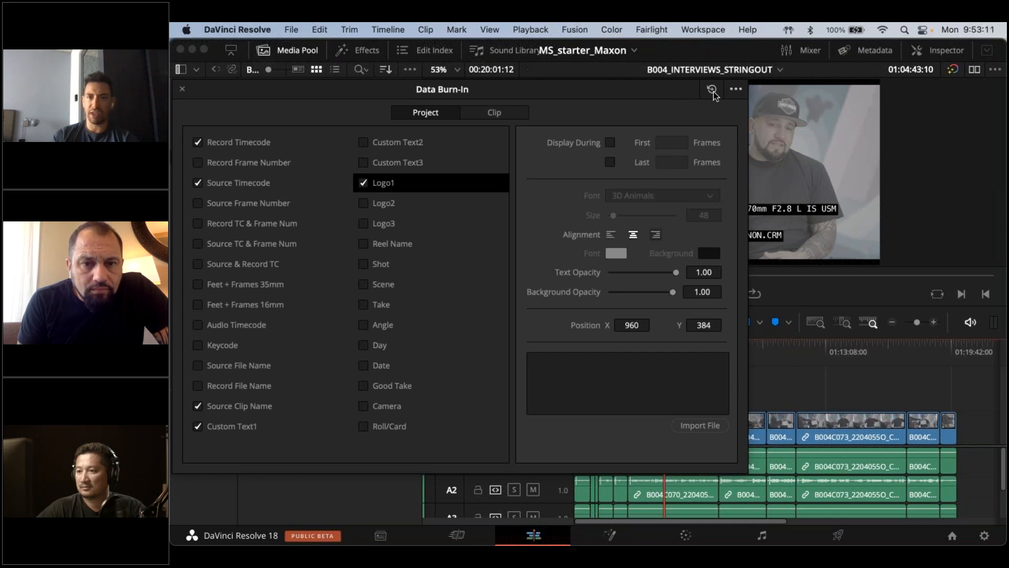
Load the SRCNAME_SCR_TC preset for the project's data burn-in
{"action": "left_click", "coordinate": [737, 88]}
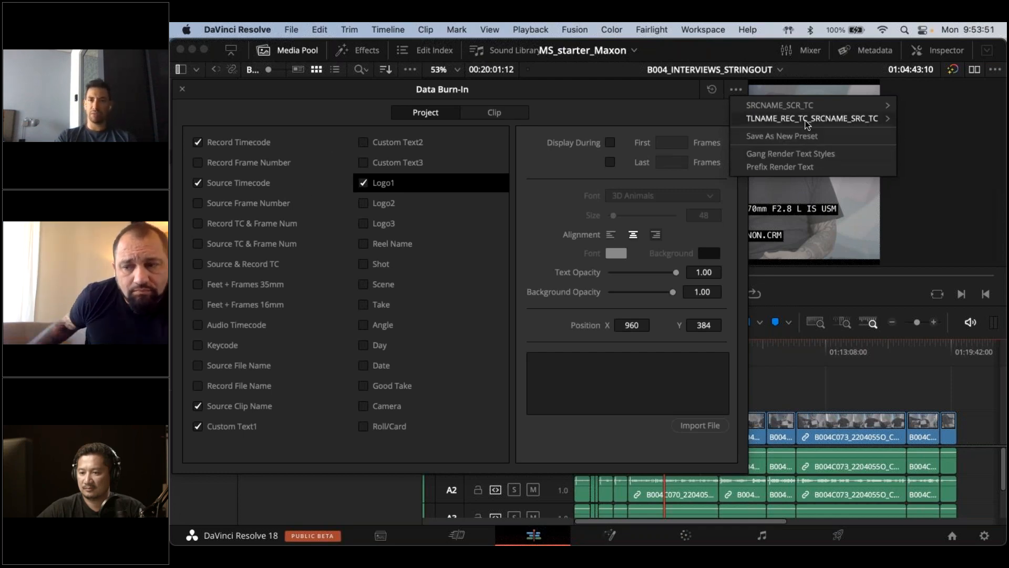
{"action": "mouse_move", "coordinate": [806, 121]}
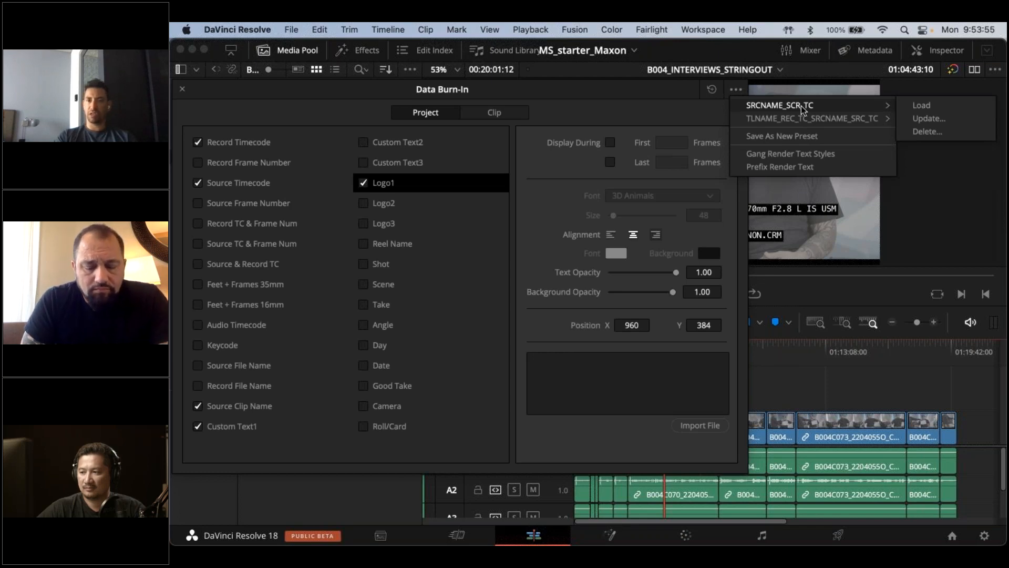
{"action": "left_click", "coordinate": [921, 106]}
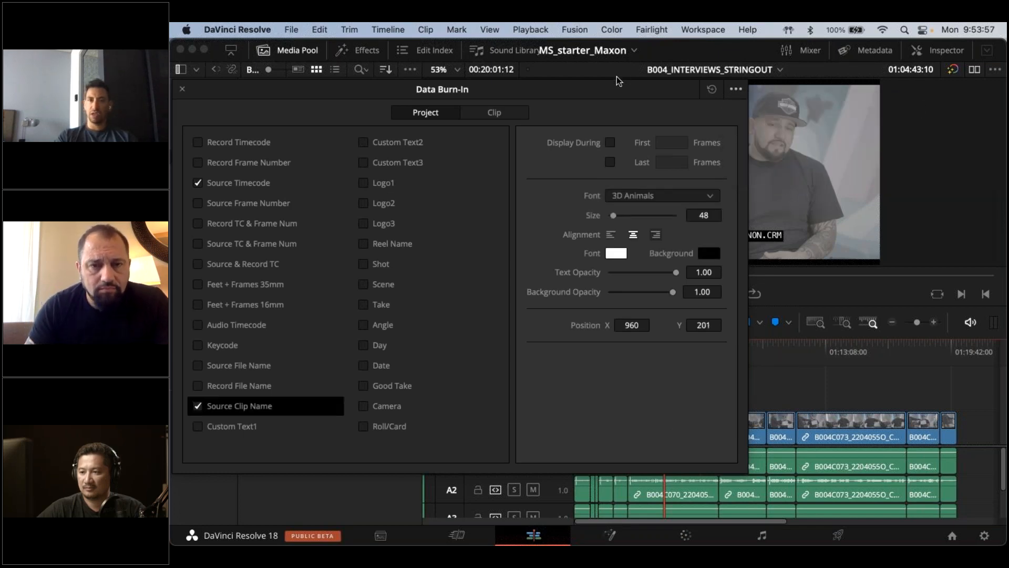
Clear the project's data burn-in and load the TLNAME_REC_TC_SRCNAME_SRC_TC preset
{"action": "mouse_move", "coordinate": [614, 88]}
{"action": "left_mouse_down"}
{"action": "mouse_move", "coordinate": [404, 185]}
{"action": "mouse_move", "coordinate": [461, 114]}
{"action": "left_mouse_up"}
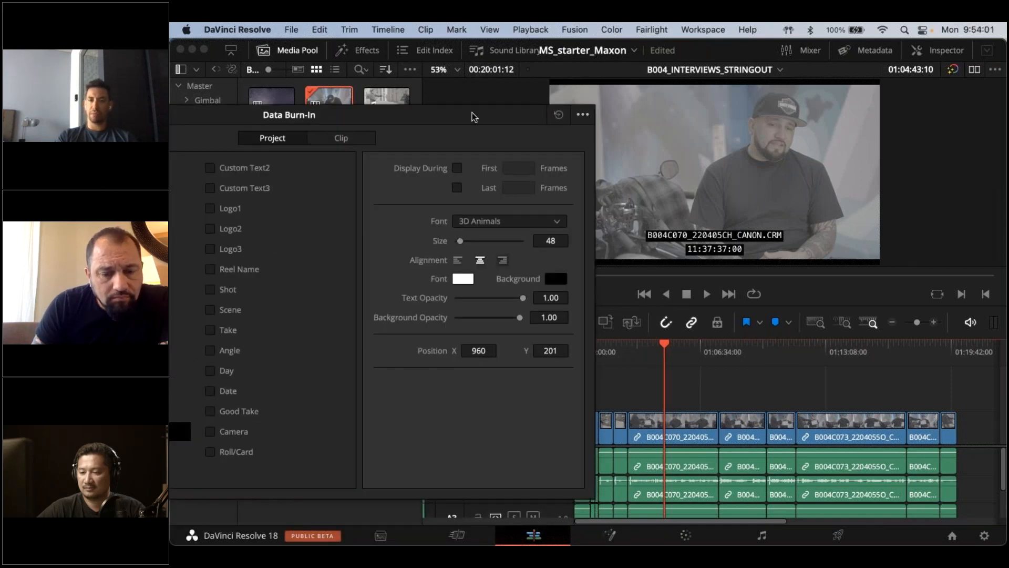
{"action": "left_click", "coordinate": [559, 114]}
{"action": "left_click", "coordinate": [582, 114]}
{"action": "mouse_move", "coordinate": [731, 143]}
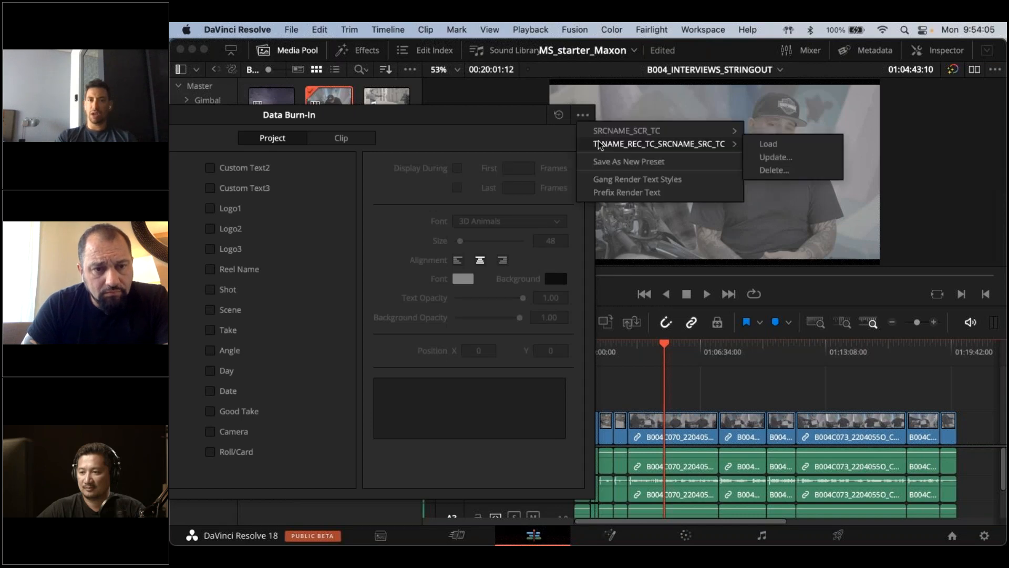
{"action": "left_click", "coordinate": [769, 144]}
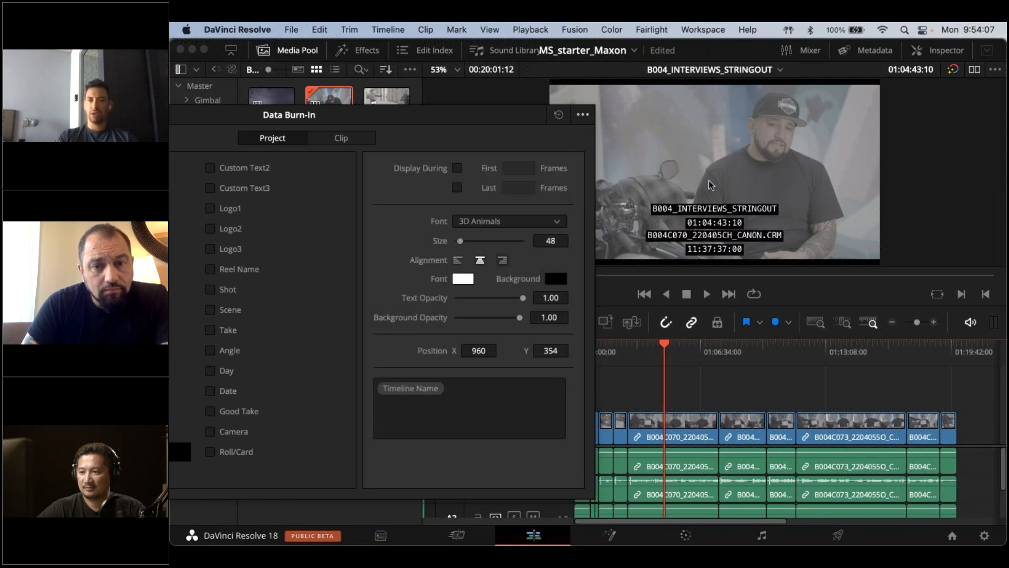
Reset all project burn-in settings and close the Data Burn-In window
{"action": "left_click", "coordinate": [560, 115]}
{"action": "left_click", "coordinate": [254, 70]}
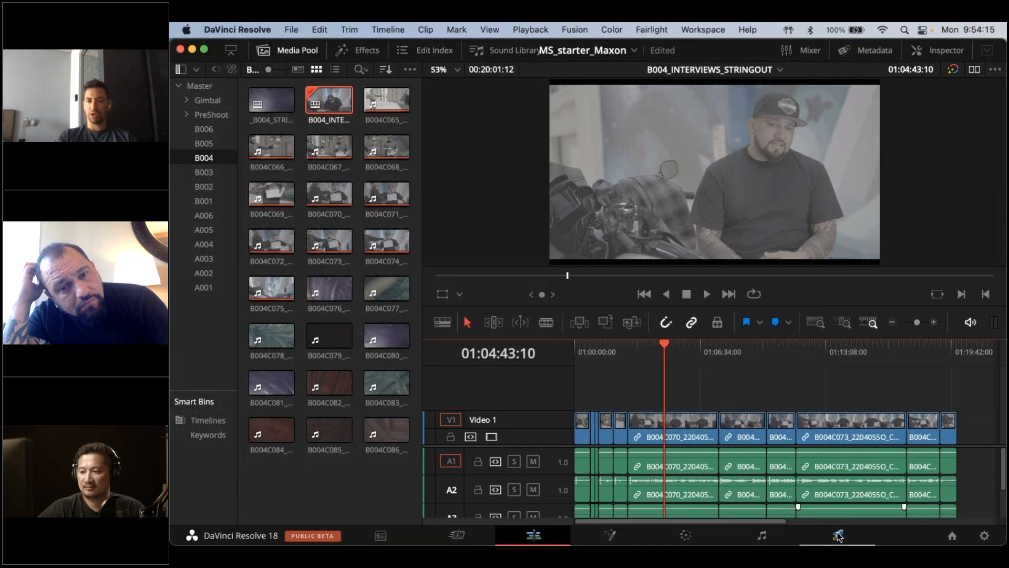
Set the data burn-in of the Custom Export render settings on the Deliver page to TLNAME_REC_TC_SRCNAME_SRC_TC
{"action": "left_click", "coordinate": [838, 535]}
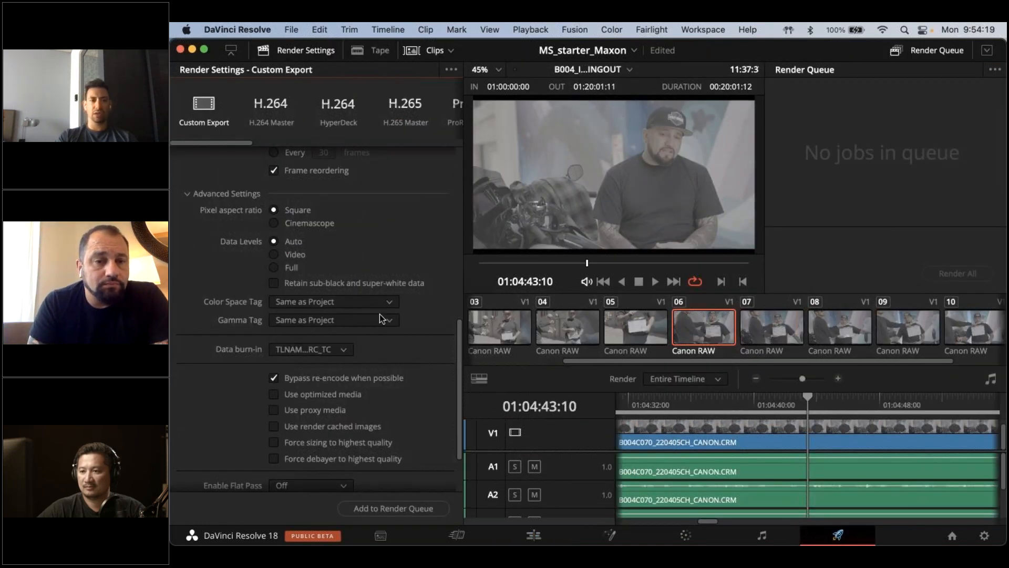
{"action": "left_click", "coordinate": [328, 351]}
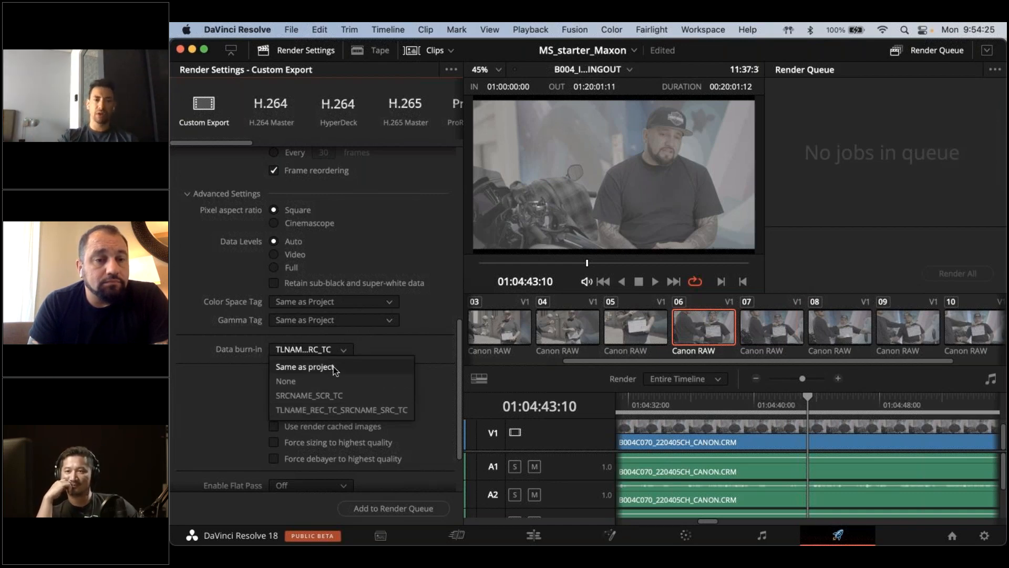
{"action": "left_click", "coordinate": [349, 415]}
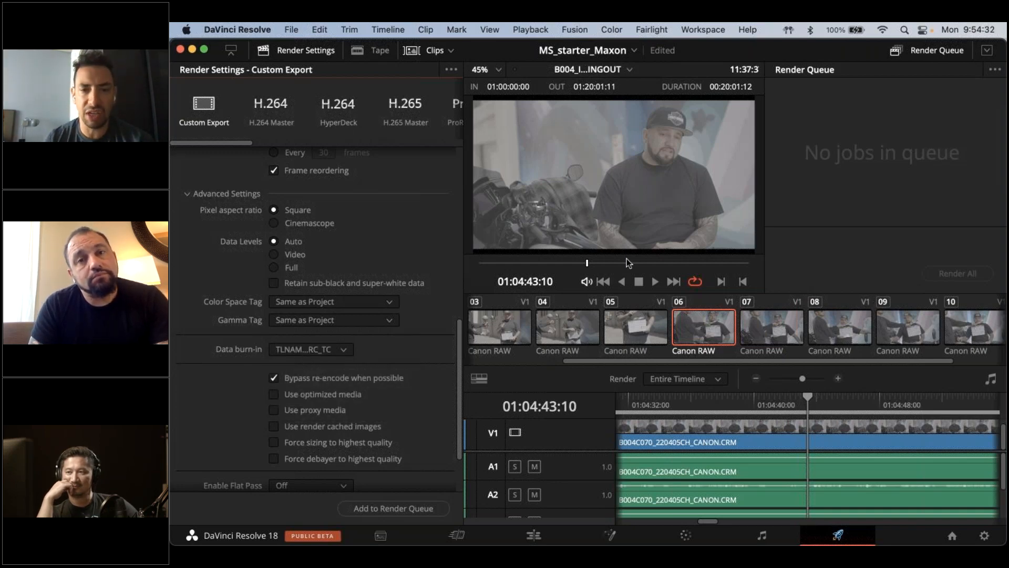
Review B004_INTERVIEWS_STRINGOUT at several points, returning to the Edit page and leaving the playhead at 01:04:51:15
{"action": "left_click_drag", "start_coordinate": [627, 258], "coordinate": [574, 265]}
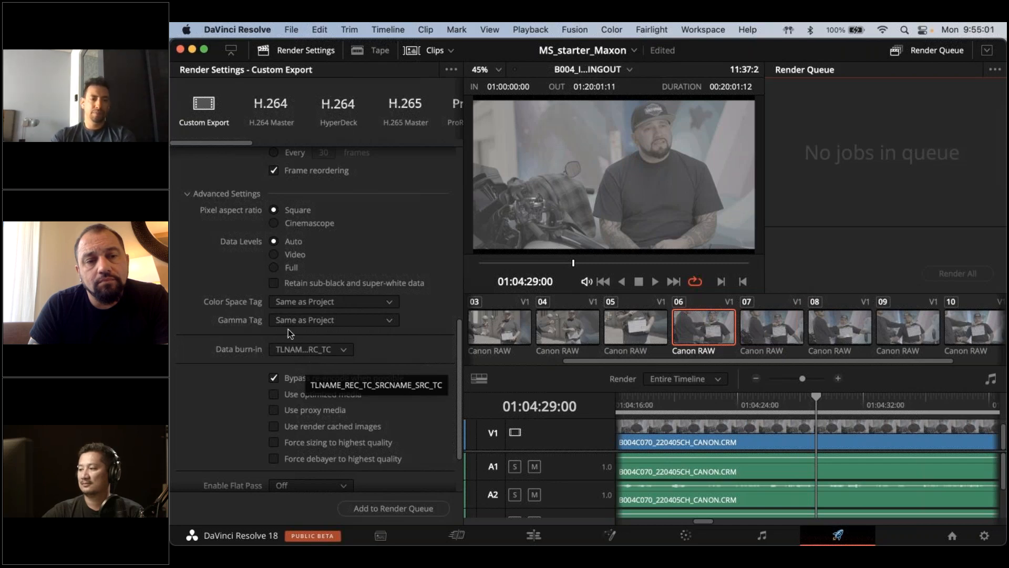
{"action": "left_click", "coordinate": [542, 535]}
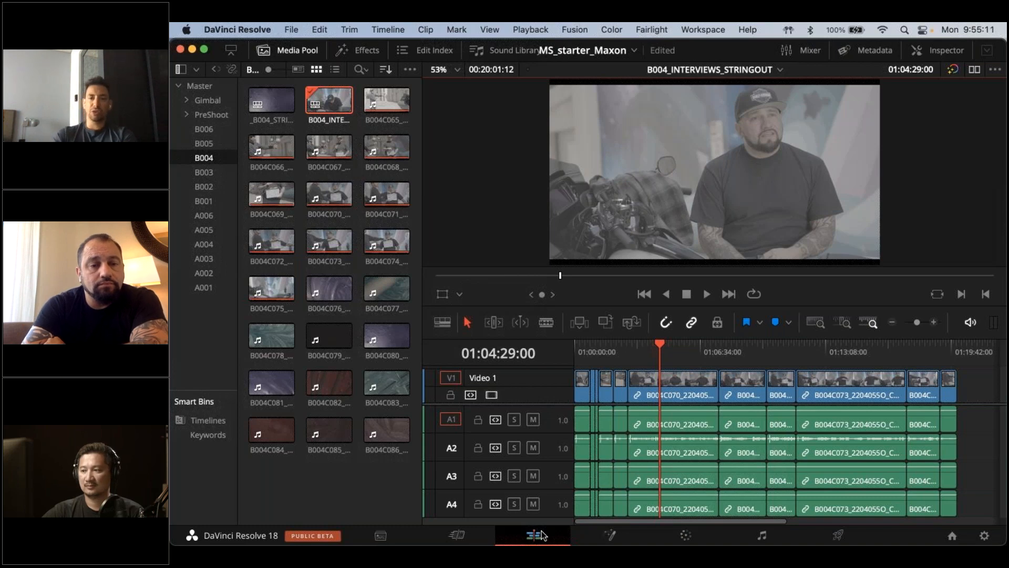
{"action": "left_click", "coordinate": [684, 355]}
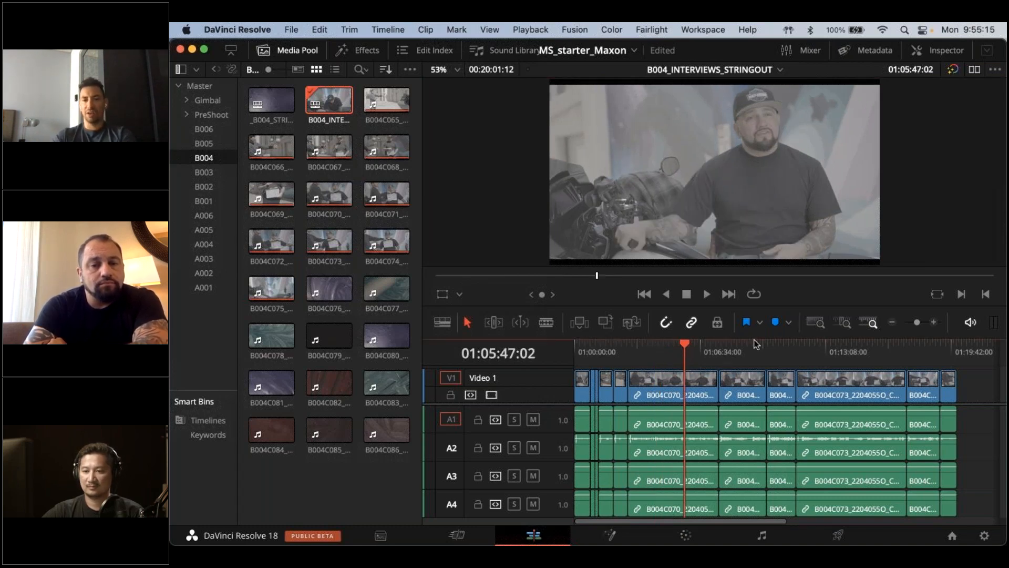
{"action": "left_click_drag", "start_coordinate": [755, 344], "coordinate": [866, 346]}
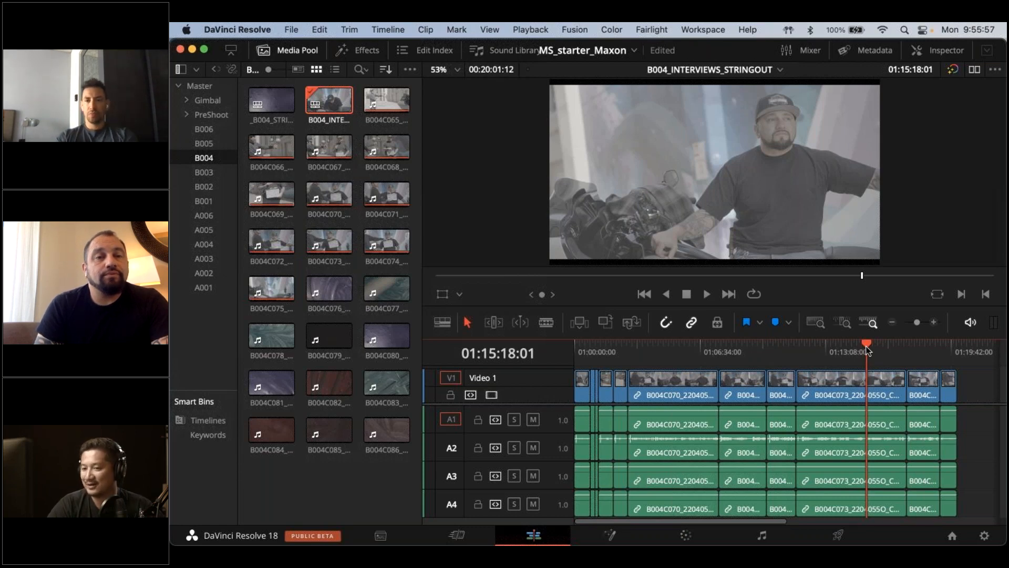
{"action": "left_click", "coordinate": [667, 345]}
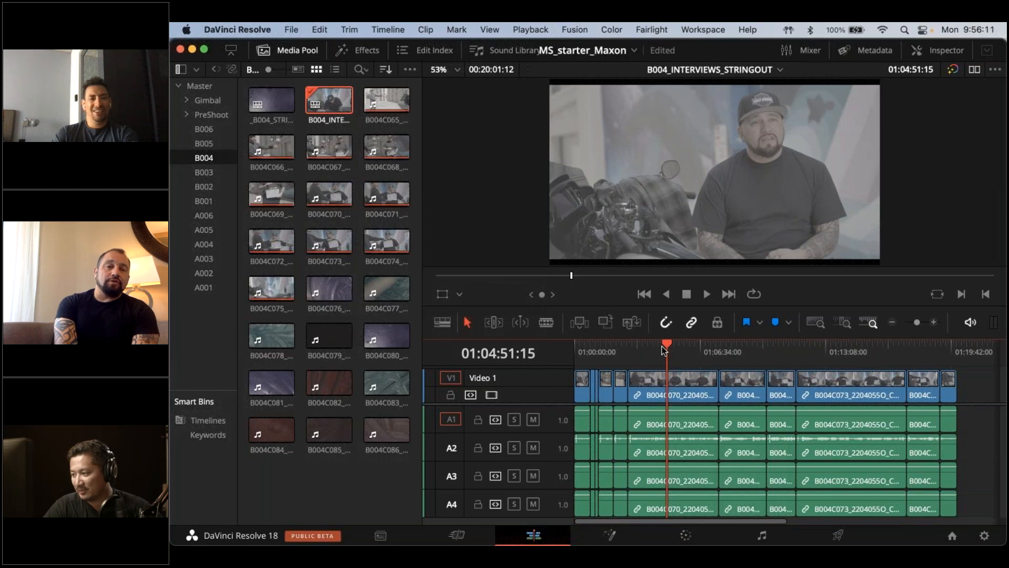
Look through the media bins B006, B005, A006, B001, B002 and B003, and return to bin B004
{"action": "left_click", "coordinate": [204, 130]}
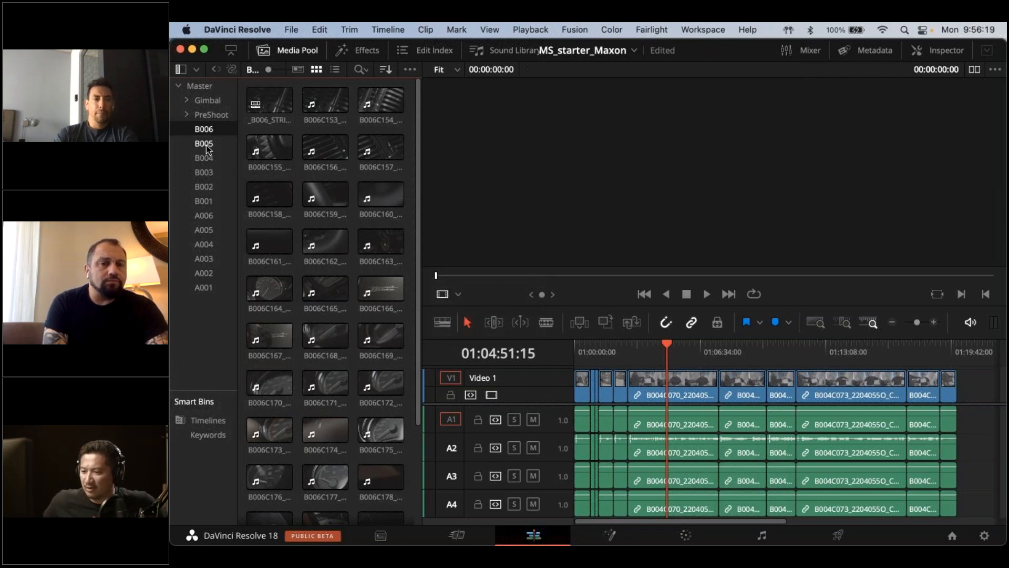
{"action": "left_click", "coordinate": [209, 147]}
{"action": "left_click", "coordinate": [207, 159]}
{"action": "left_click", "coordinate": [206, 215]}
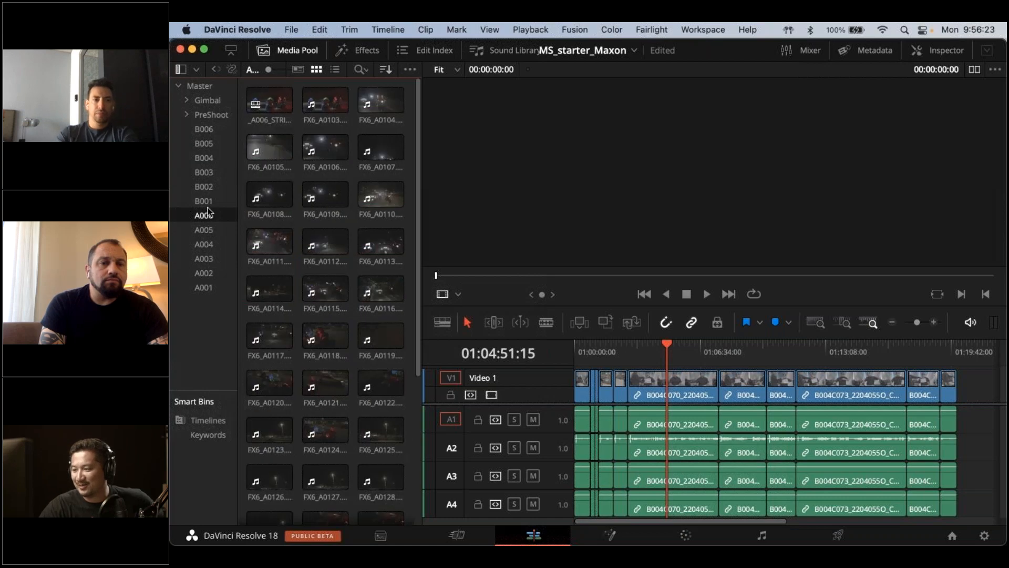
{"action": "left_click", "coordinate": [210, 200]}
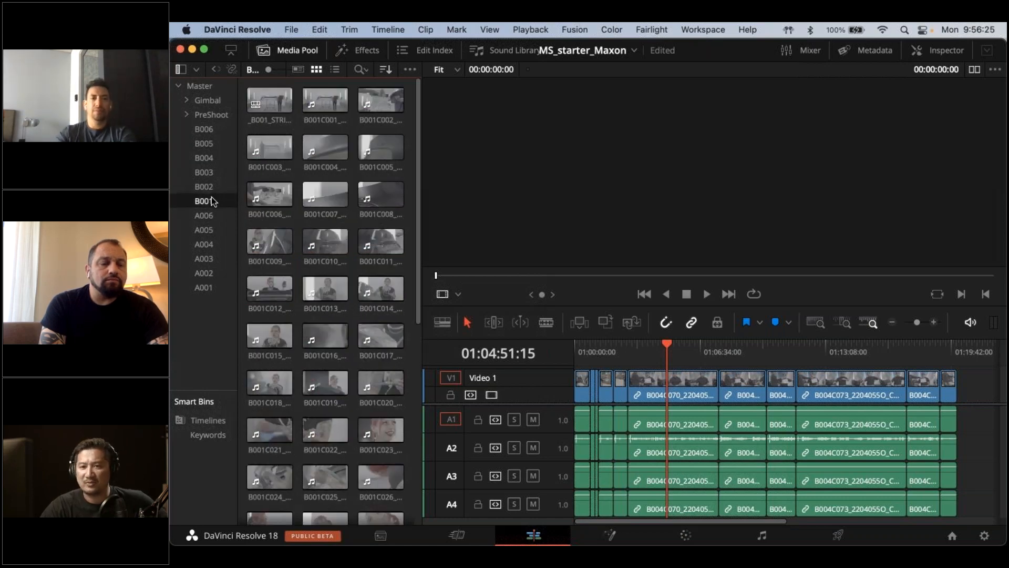
{"action": "left_click", "coordinate": [209, 189]}
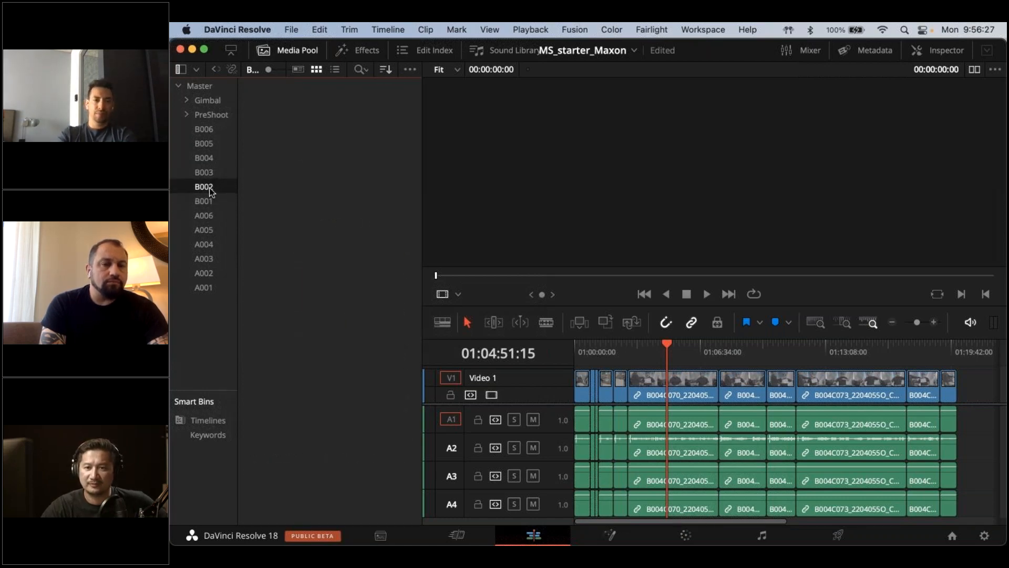
{"action": "left_click", "coordinate": [210, 173]}
{"action": "left_click", "coordinate": [211, 158]}
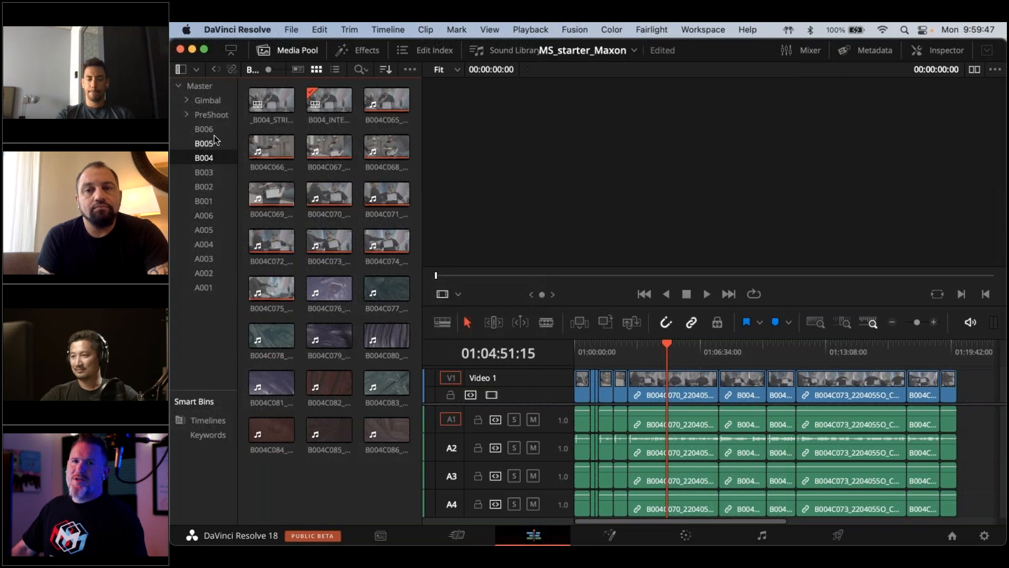
{"action": "left_click", "coordinate": [994, 69]}
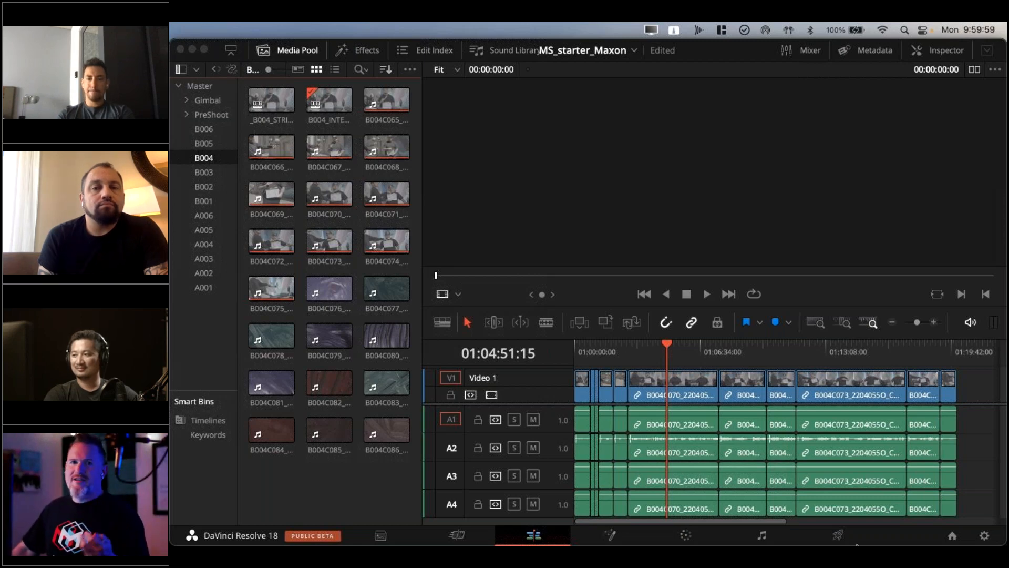
{"action": "mouse_move", "coordinate": [894, 541]}
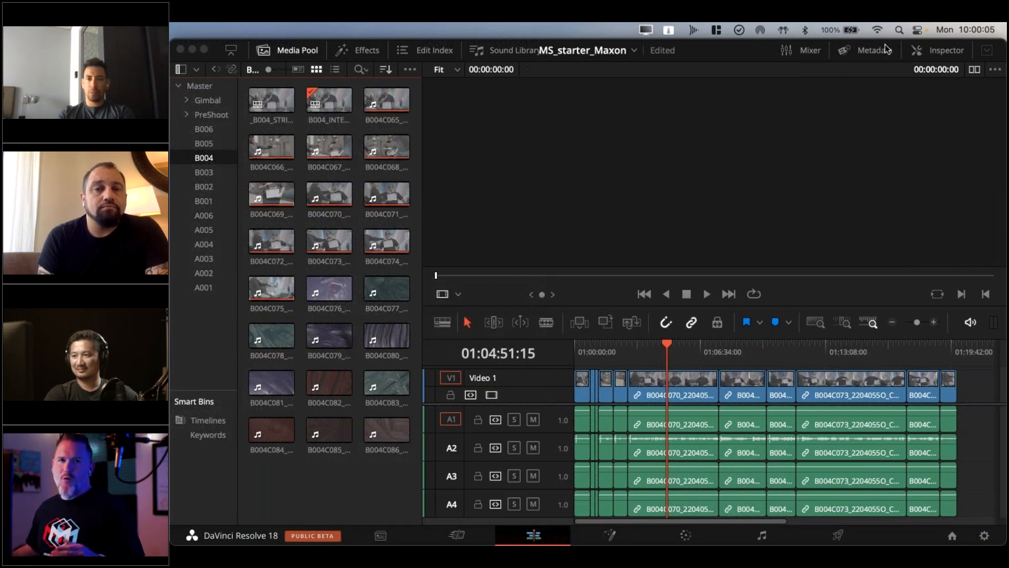
{"action": "mouse_move", "coordinate": [827, 526]}
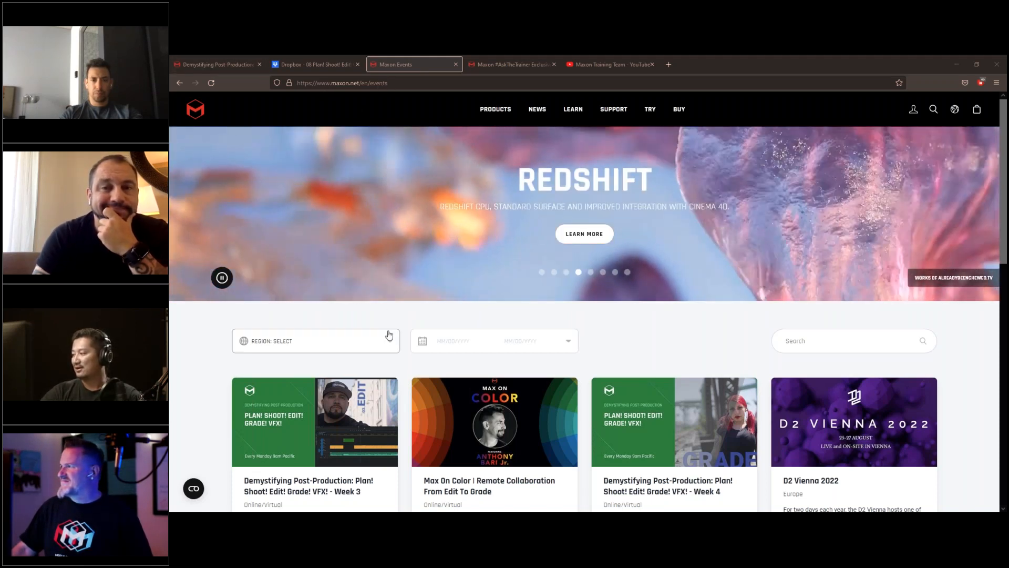
Browse the upcoming sessions on the Maxon Events page in the web browser and view the Maxon #AskTheTrainer merchandise collection
{"action": "scroll", "coordinate": [394, 339], "scroll_direction": "down", "scroll_amount": 2}
{"action": "scroll", "coordinate": [395, 358], "scroll_direction": "down", "scroll_amount": 1}
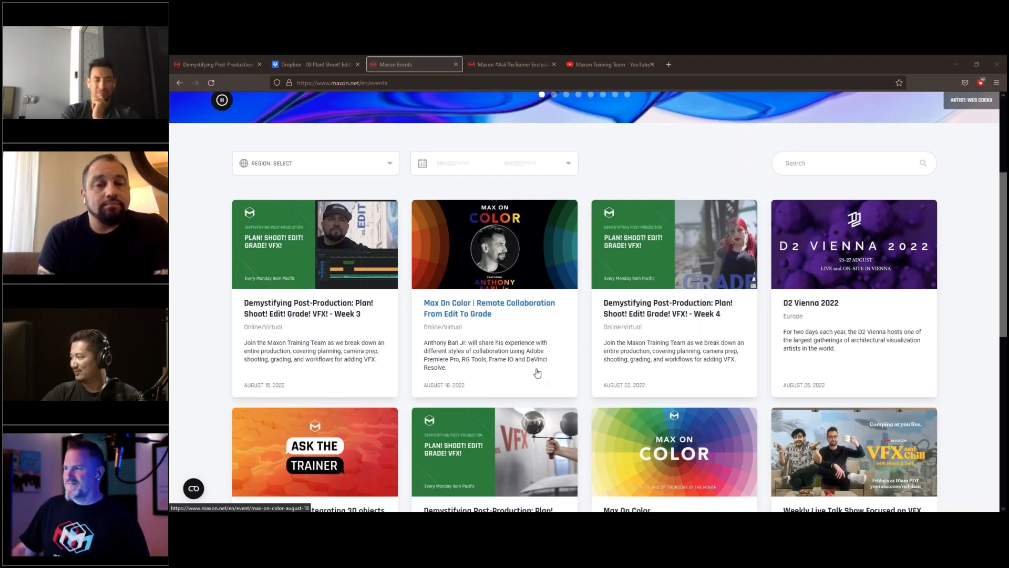
{"action": "scroll", "coordinate": [547, 350], "scroll_direction": "down", "scroll_amount": 2}
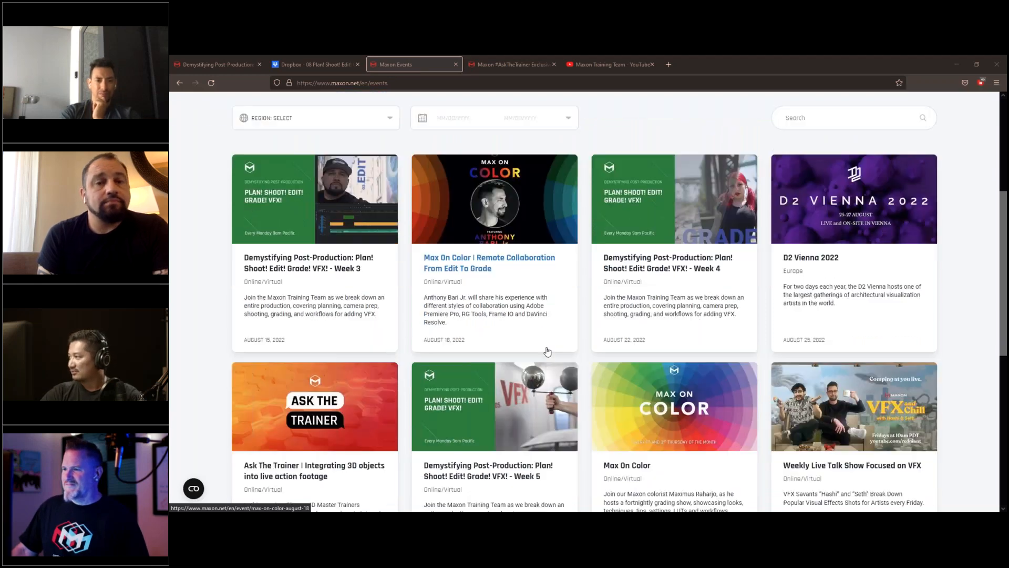
{"action": "left_click", "coordinate": [542, 64]}
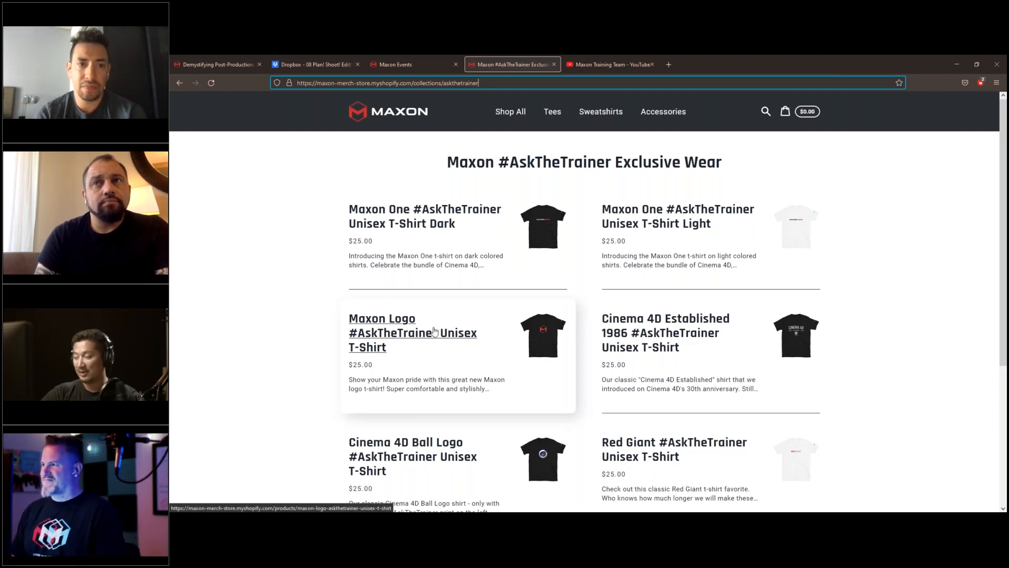
Look over the Maxon Training Team YouTube channel and its playlists, and return to the Demystifying Post-Production Week 3 event page
{"action": "left_click", "coordinate": [599, 64]}
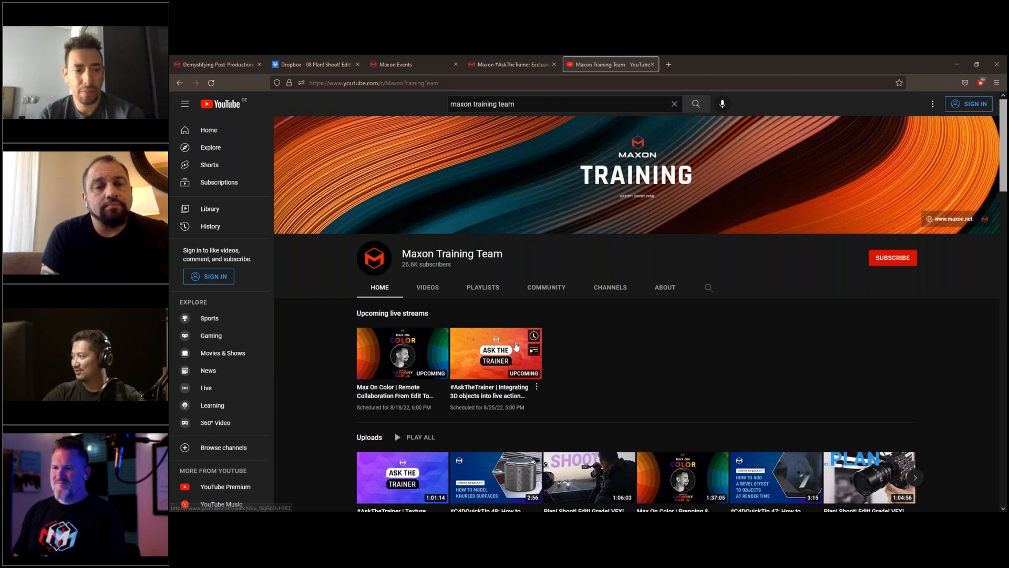
{"action": "scroll", "coordinate": [481, 203], "scroll_direction": "down", "scroll_amount": 3}
{"action": "left_click", "coordinate": [482, 200]}
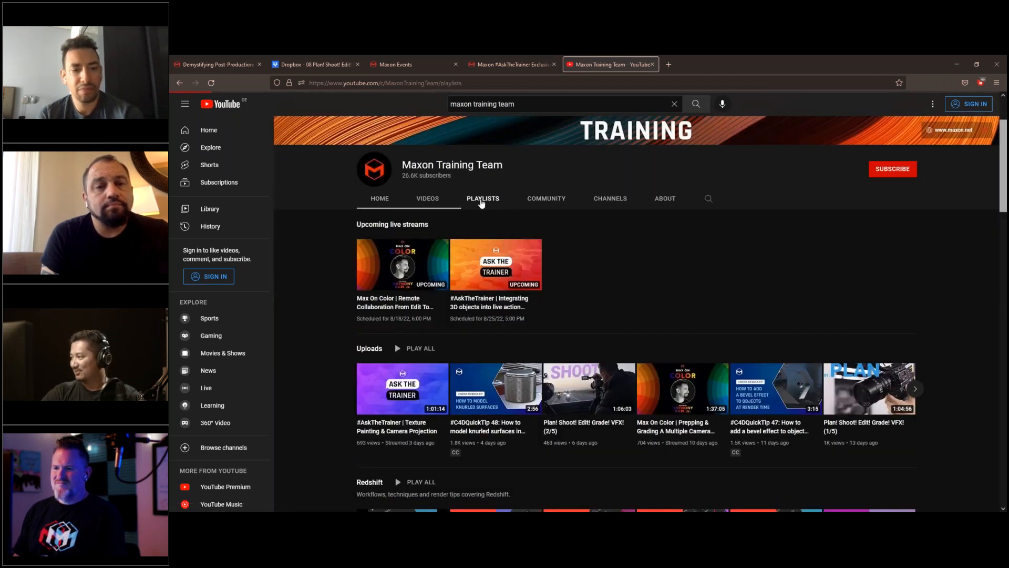
{"action": "scroll", "coordinate": [438, 340], "scroll_direction": "down", "scroll_amount": 3}
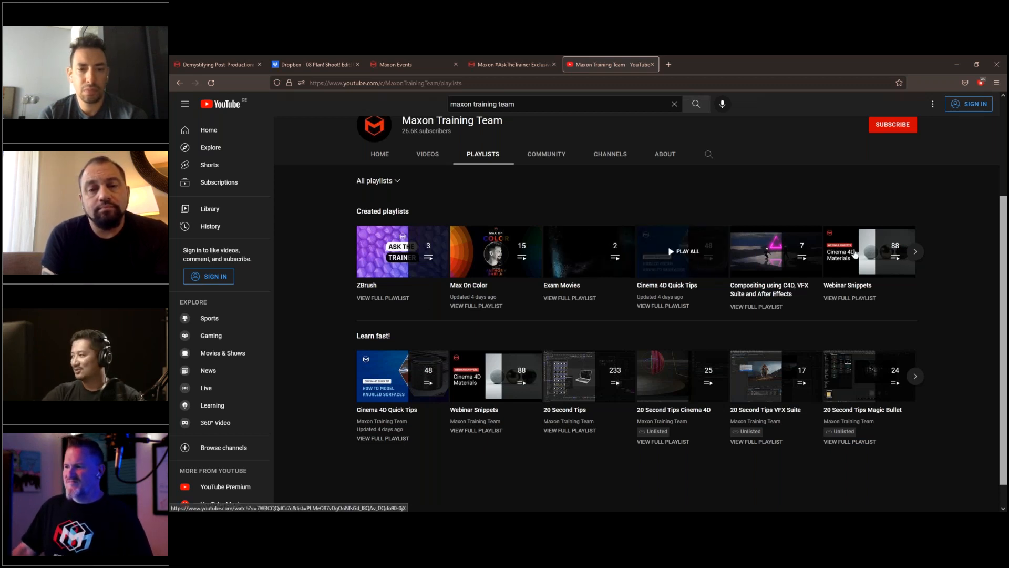
{"action": "scroll", "coordinate": [535, 200], "scroll_direction": "up", "scroll_amount": 3}
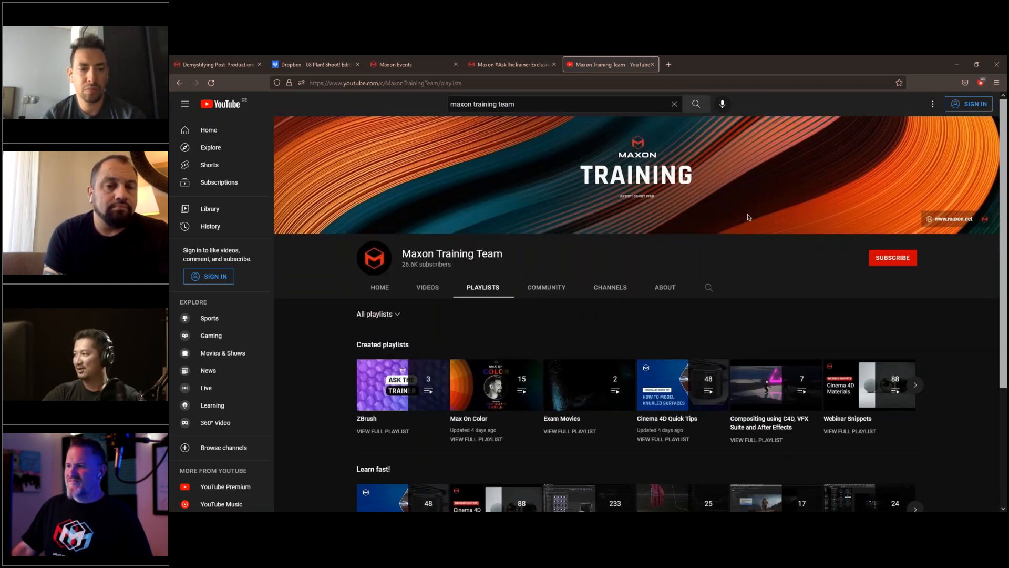
{"action": "left_click", "coordinate": [218, 64]}
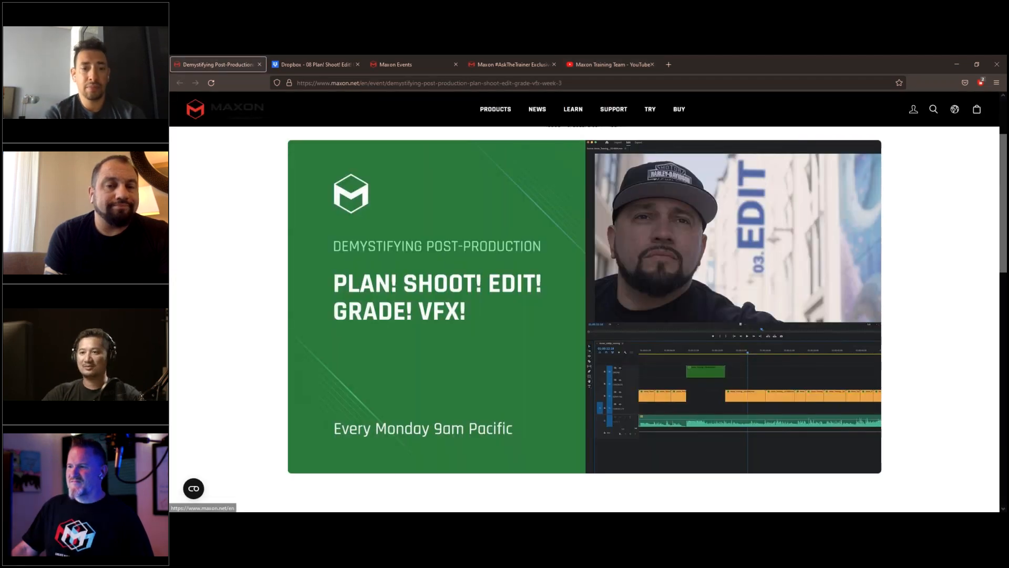